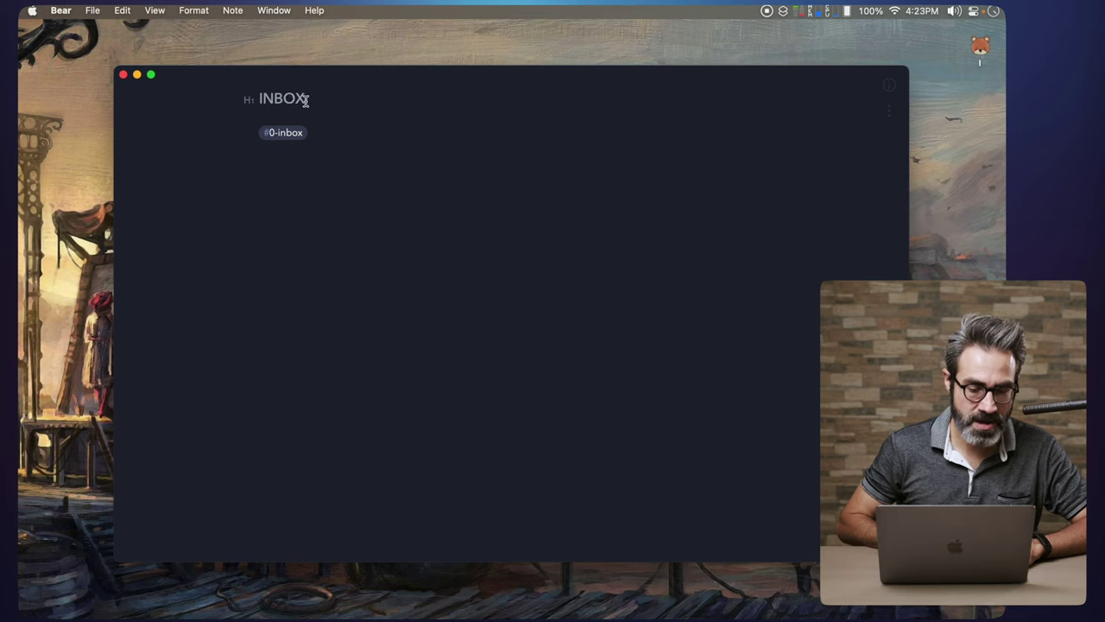
Show the note list beside the INBOX note, return to the editor-only layout and hide Bear.
{"action": "key", "text": "ctrl+2"}
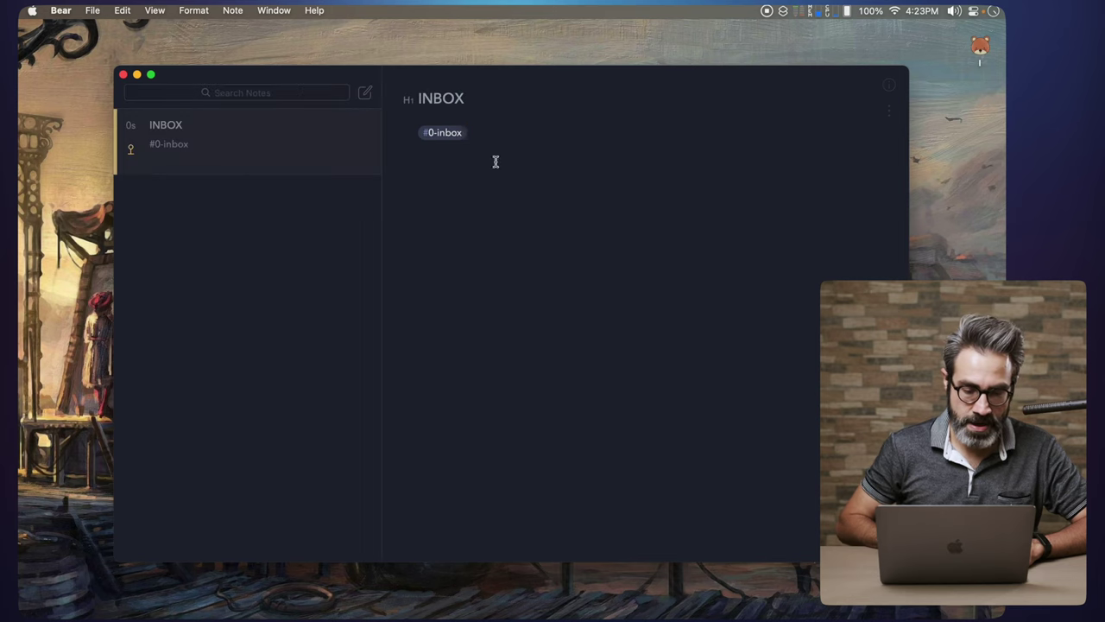
{"action": "key", "text": "ctrl+3"}
{"action": "key", "text": "ctrl+2"}
{"action": "key", "text": "ctrl+1"}
{"action": "key", "text": "ctrl+h"}
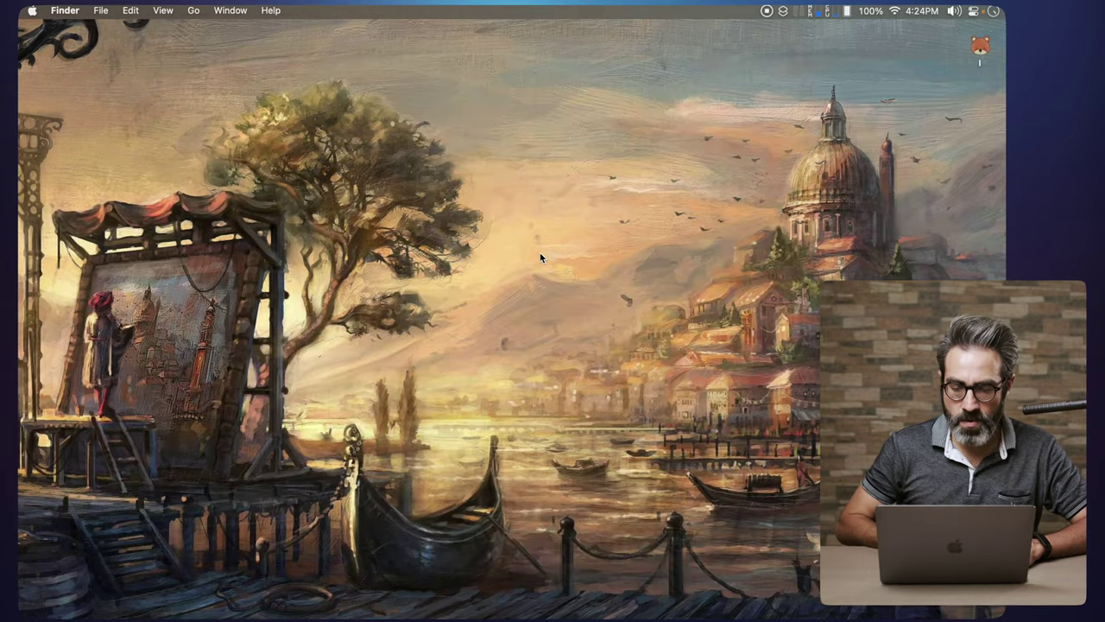
Capture "This is some text" into the Bear inbox note in the background from the launcher.
{"action": "key", "text": "super+space"}
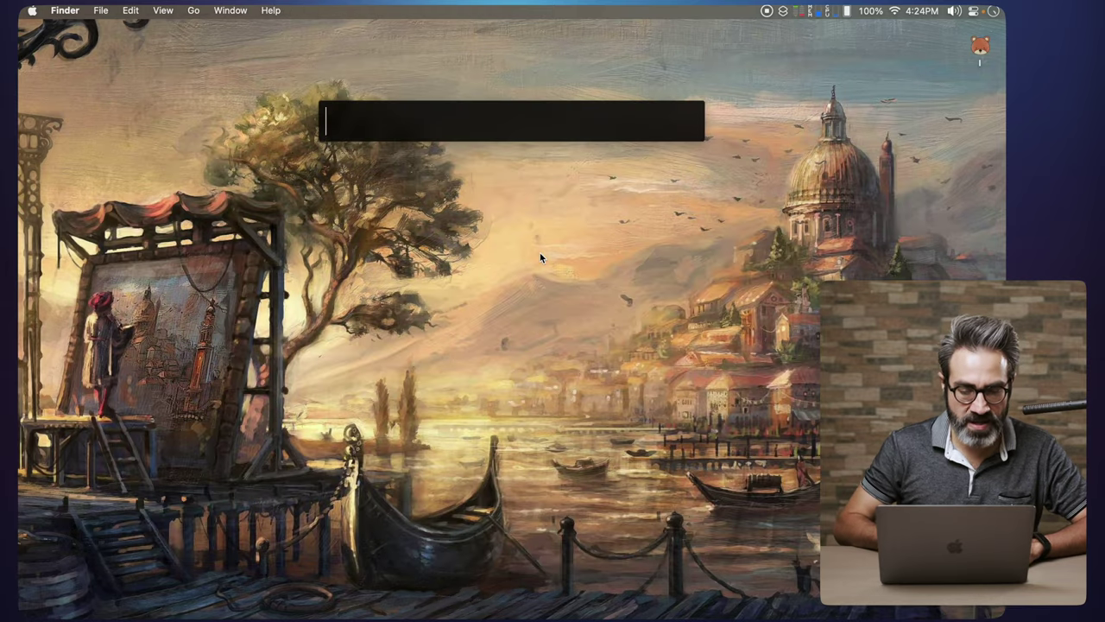
{"action": "type", "text": "c "}
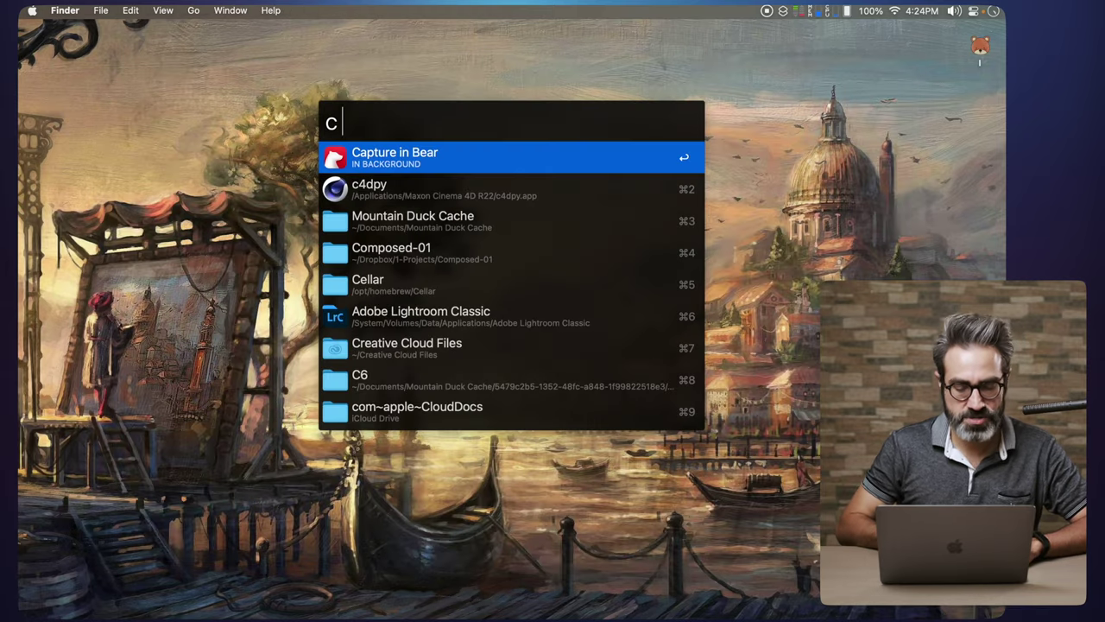
{"action": "type", "text": "This is some tex"}
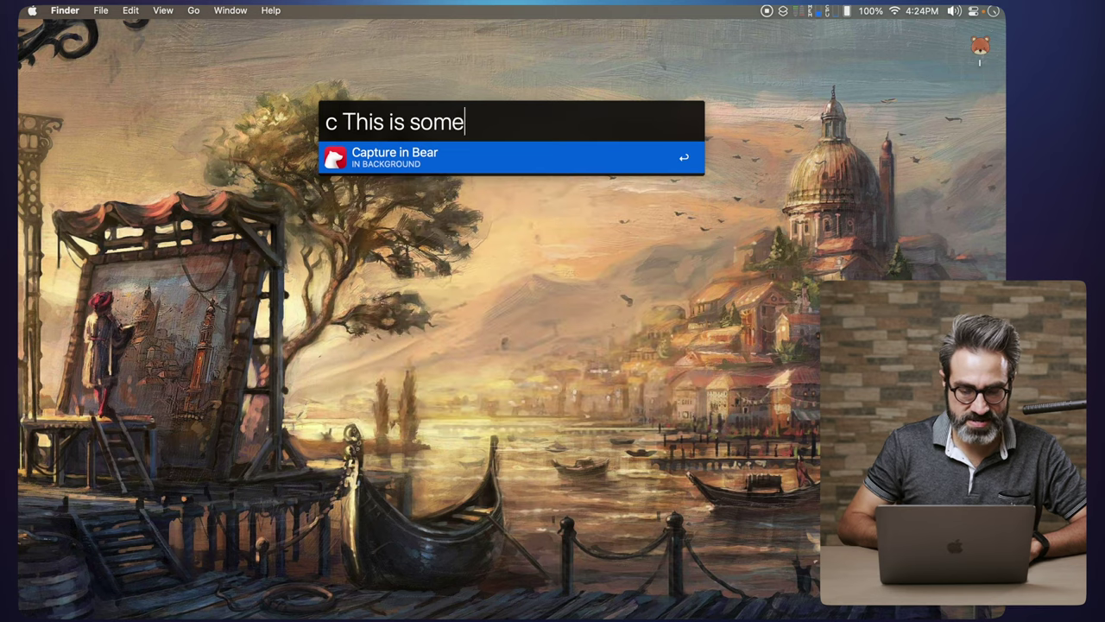
{"action": "type", "text": "t"}
{"action": "key", "text": "Return"}
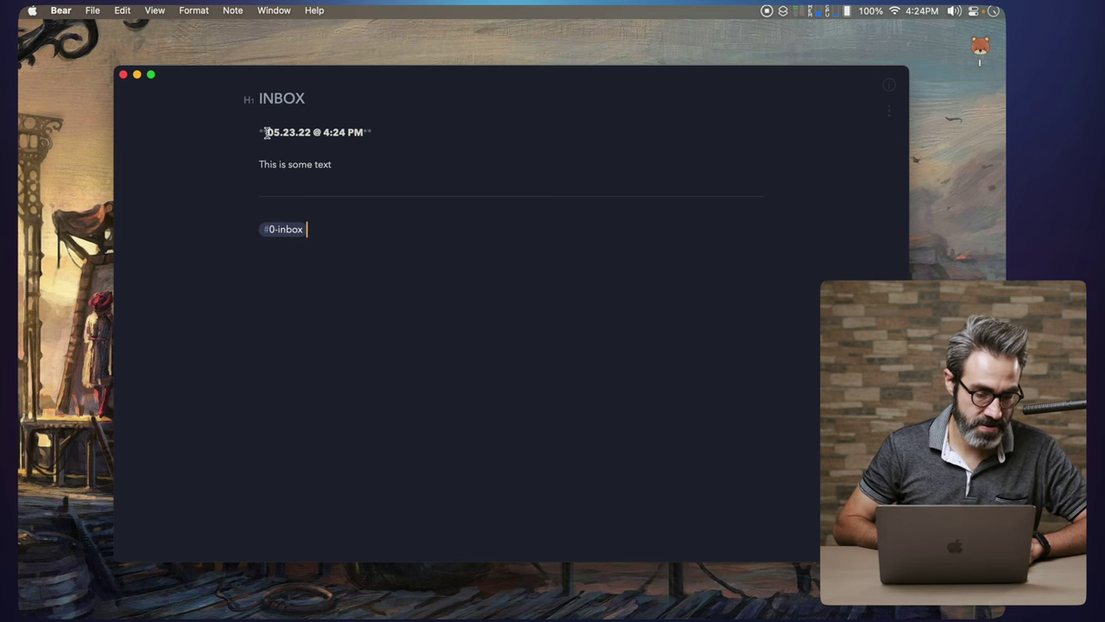
{"action": "key", "text": "super+q"}
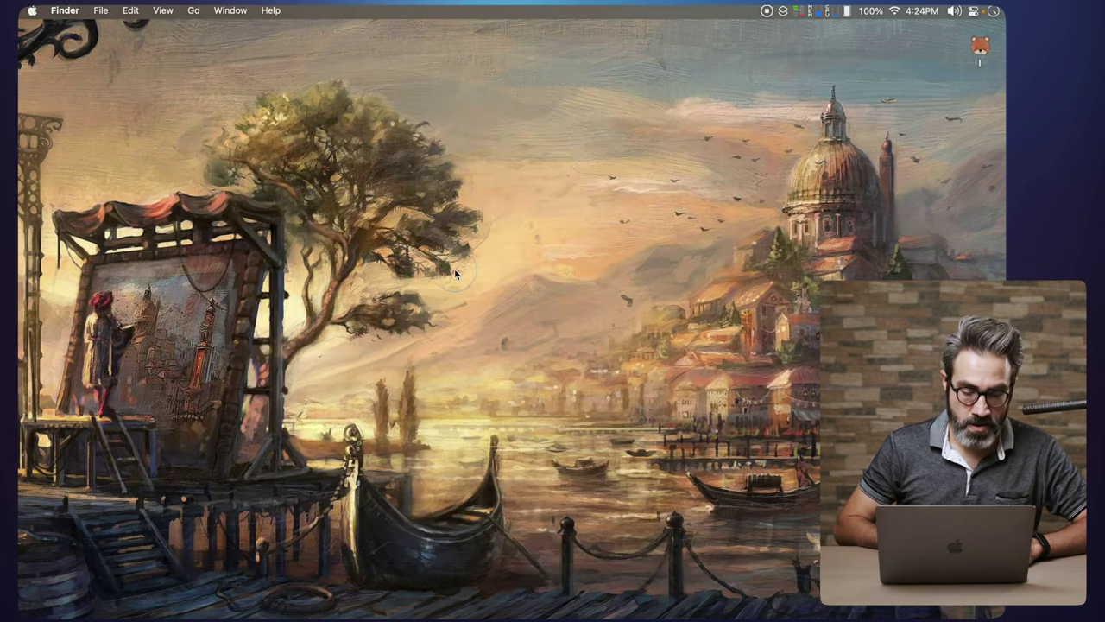
Capture "I want this note to pop up" into the Bear inbox note from the launcher, using the popup mode.
{"action": "key", "text": "alt+space"}
{"action": "type", "text": "c"}
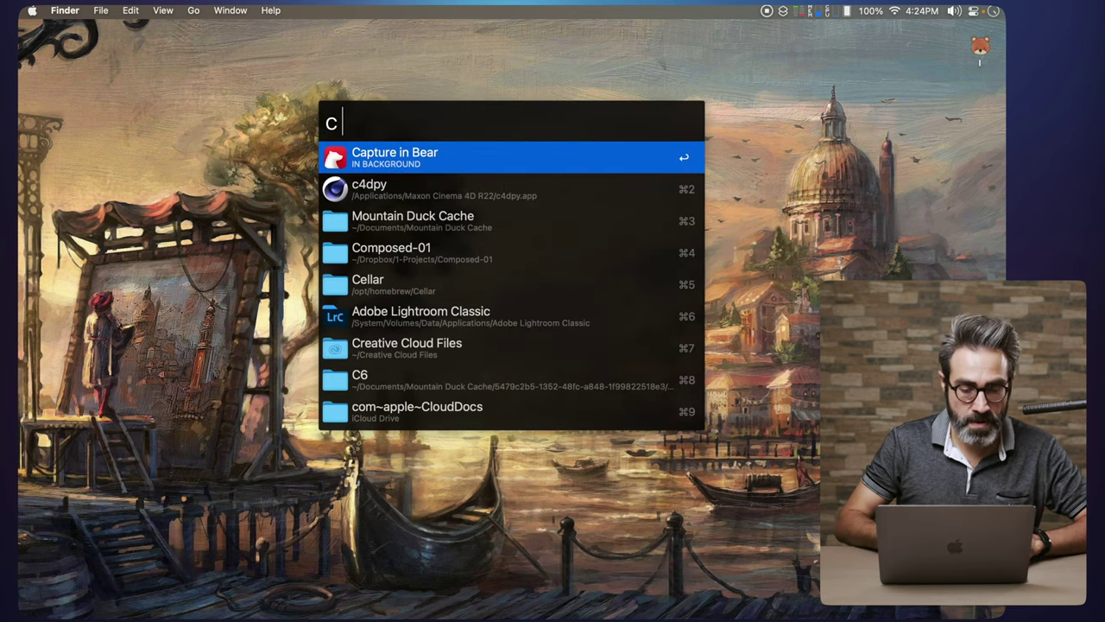
{"action": "type", "text": " I want "}
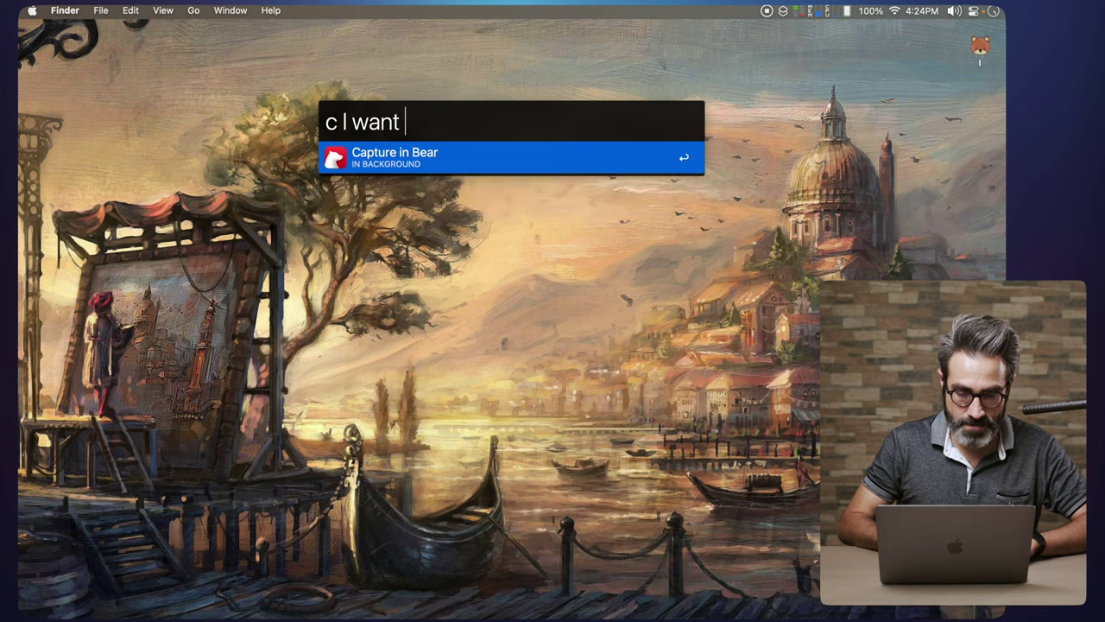
{"action": "type", "text": "this note "}
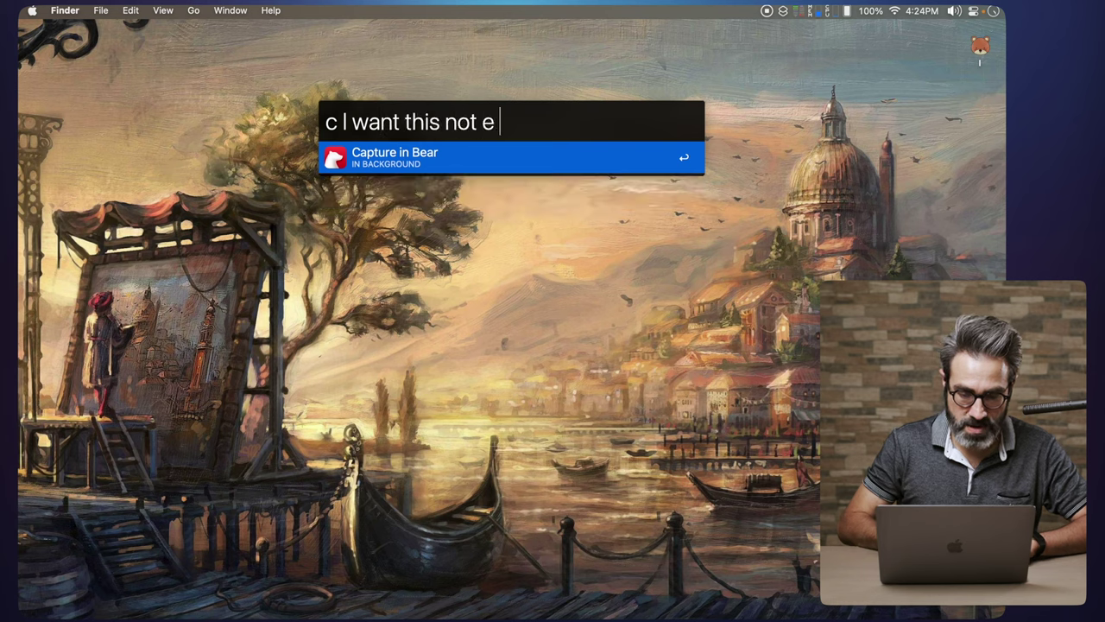
{"action": "type", "text": "to pup"}
{"action": "key", "text": "BackSpace"}
{"action": "key", "text": "BackSpace"}
{"action": "type", "text": "op up"}
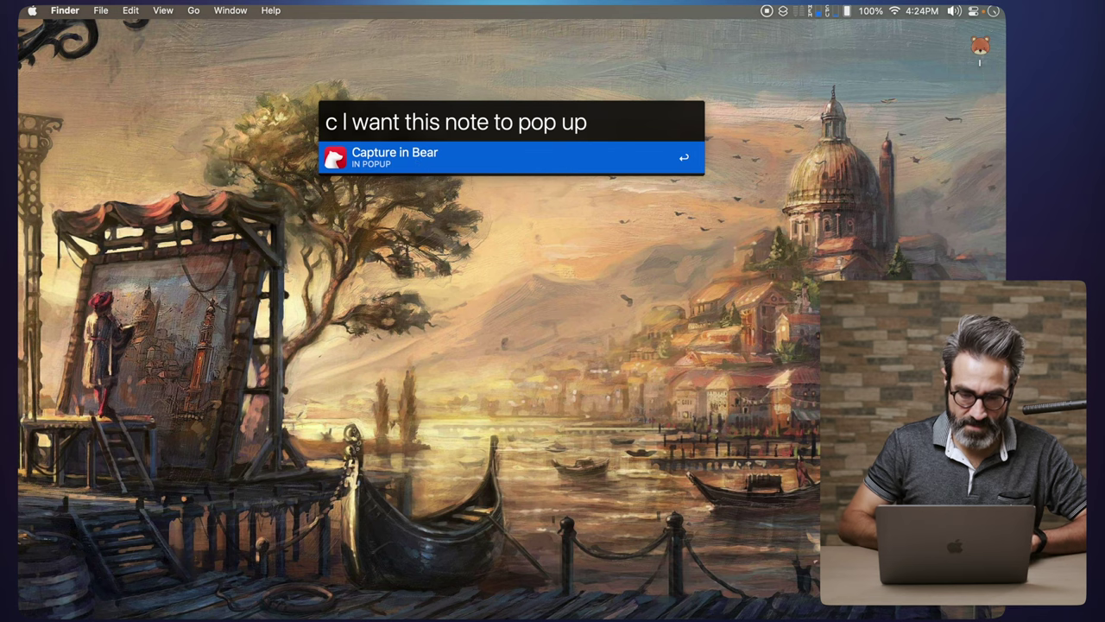
{"action": "key", "text": "Return"}
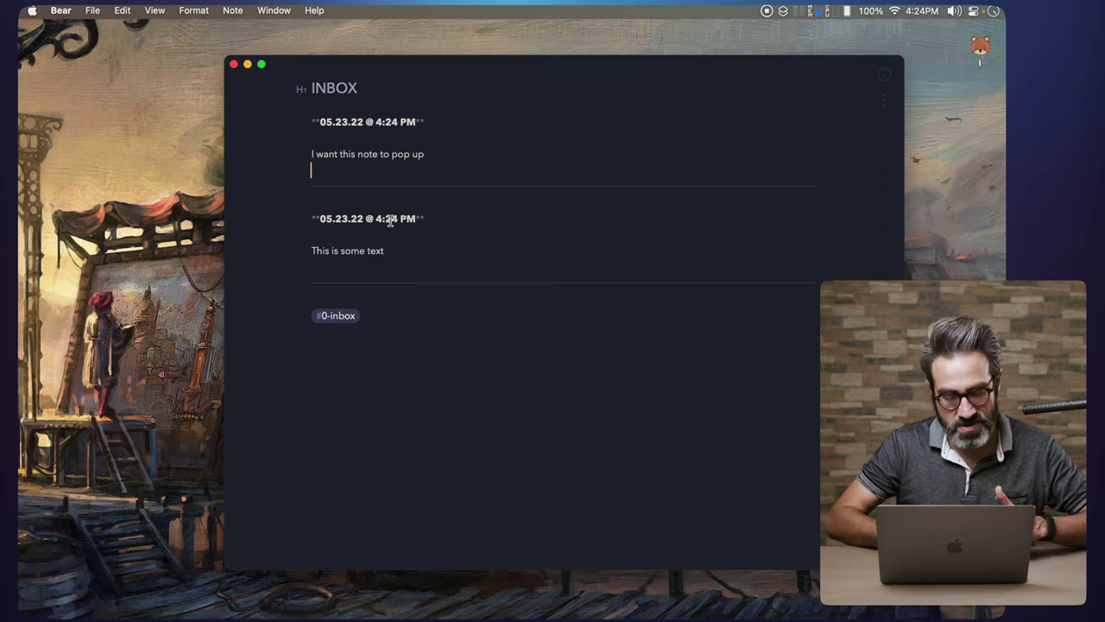
{"action": "left_click", "coordinate": [432, 153]}
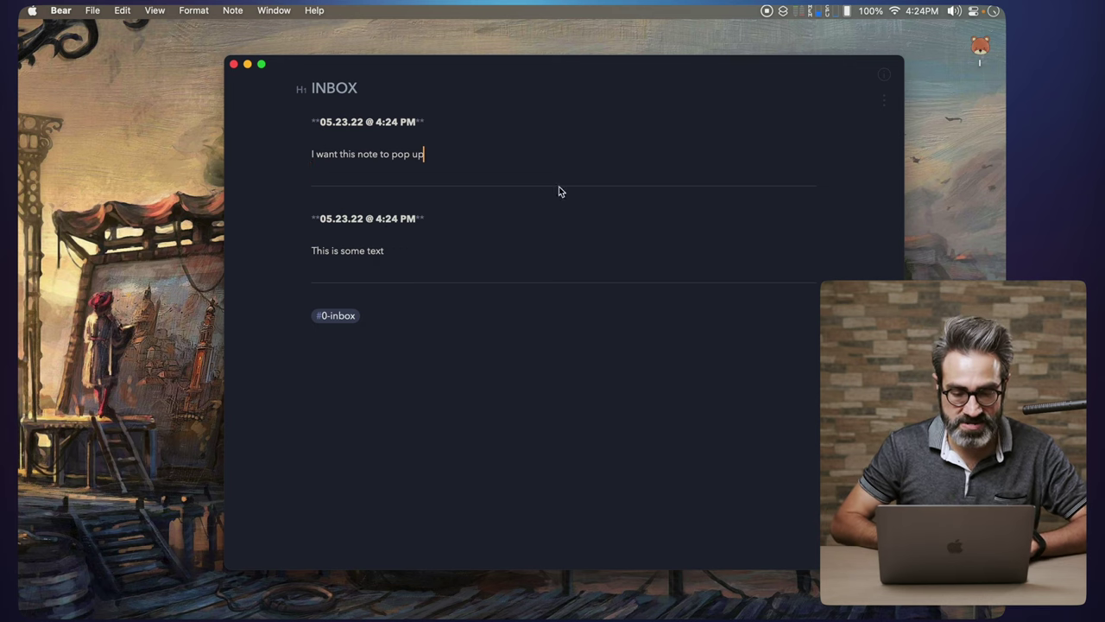
{"action": "key", "text": "super+h"}
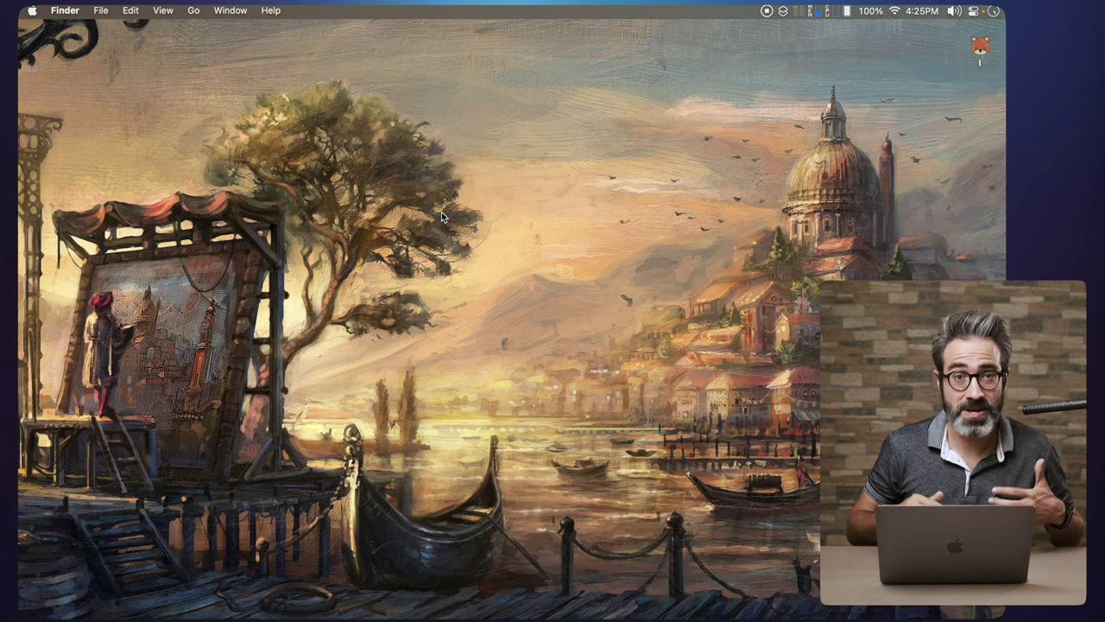
Capture "This should go inside a new note" from the launcher as a new Bear note in the background.
{"action": "key", "text": "alt+space"}
{"action": "type", "text": "c "}
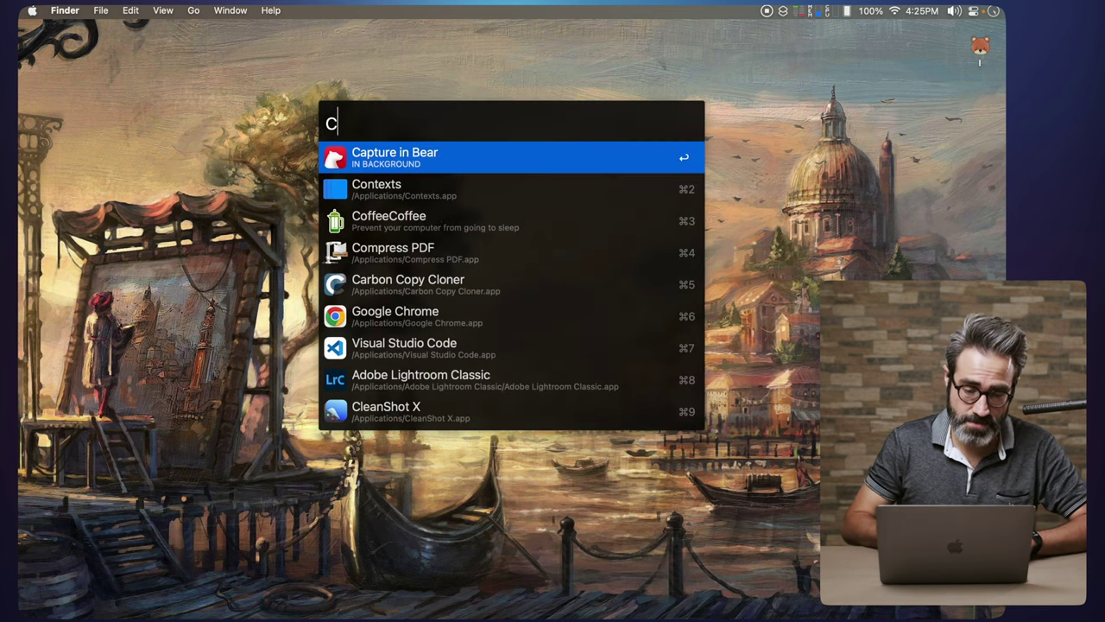
{"action": "type", "text": "This should go"}
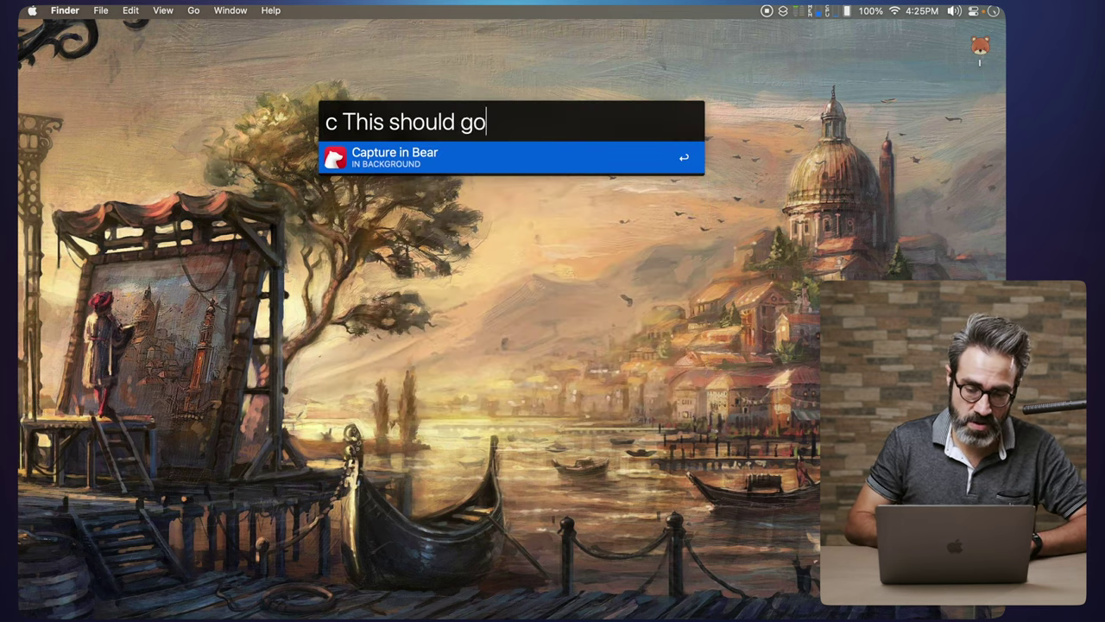
{"action": "type", "text": " inside a new note"}
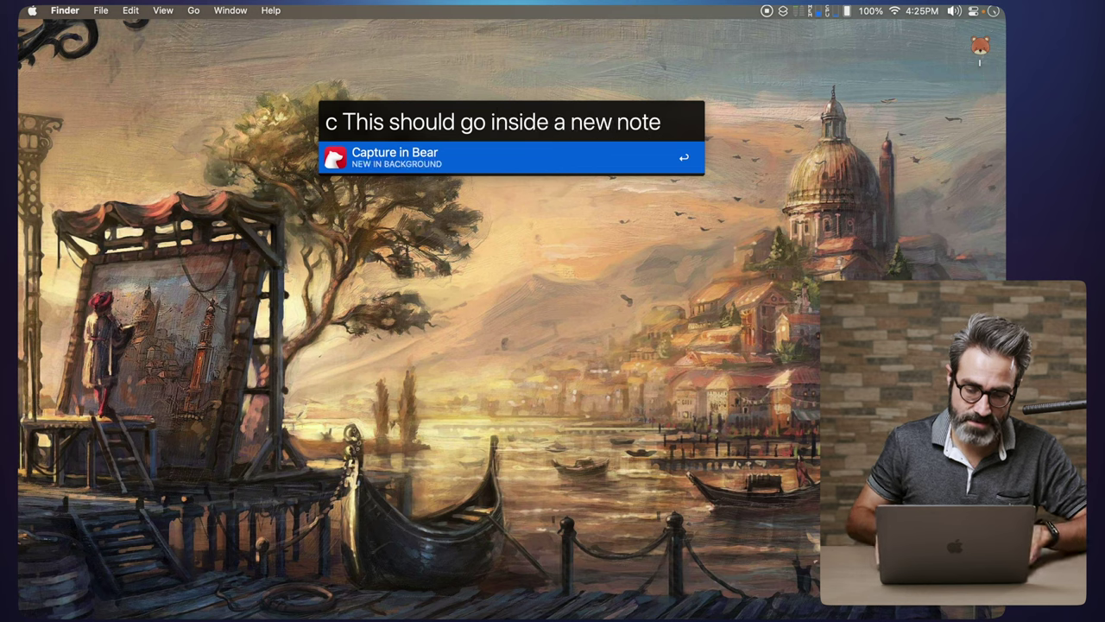
{"action": "key", "text": "Return"}
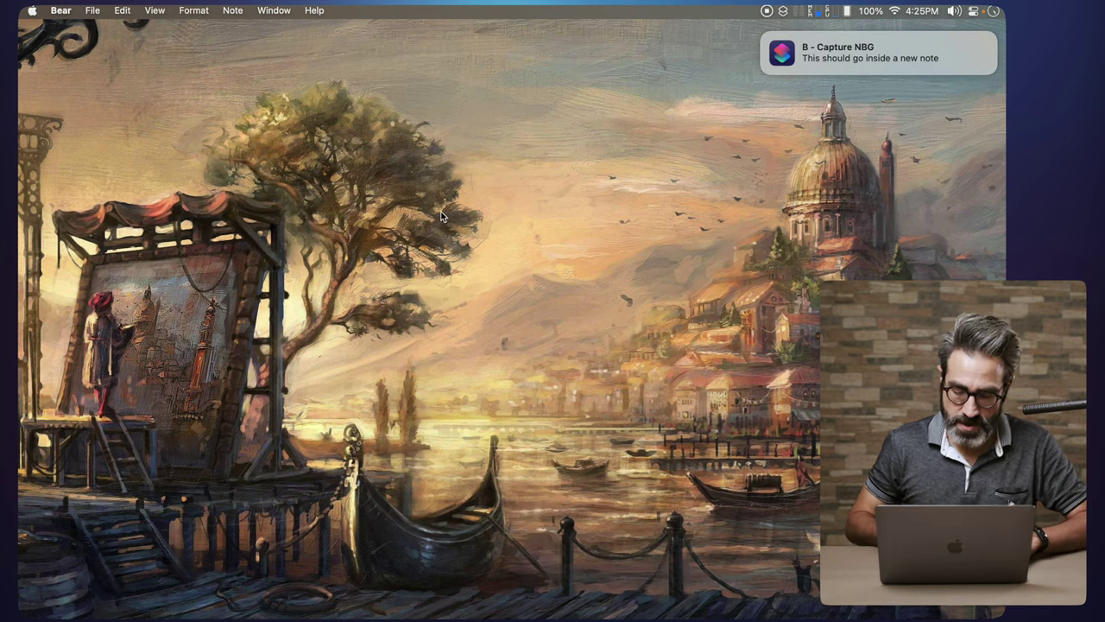
Open Bear with its note list and examine the newly captured note's text and inbox tag.
{"action": "key", "text": "super+0"}
{"action": "key", "text": "ctrl+super+2"}
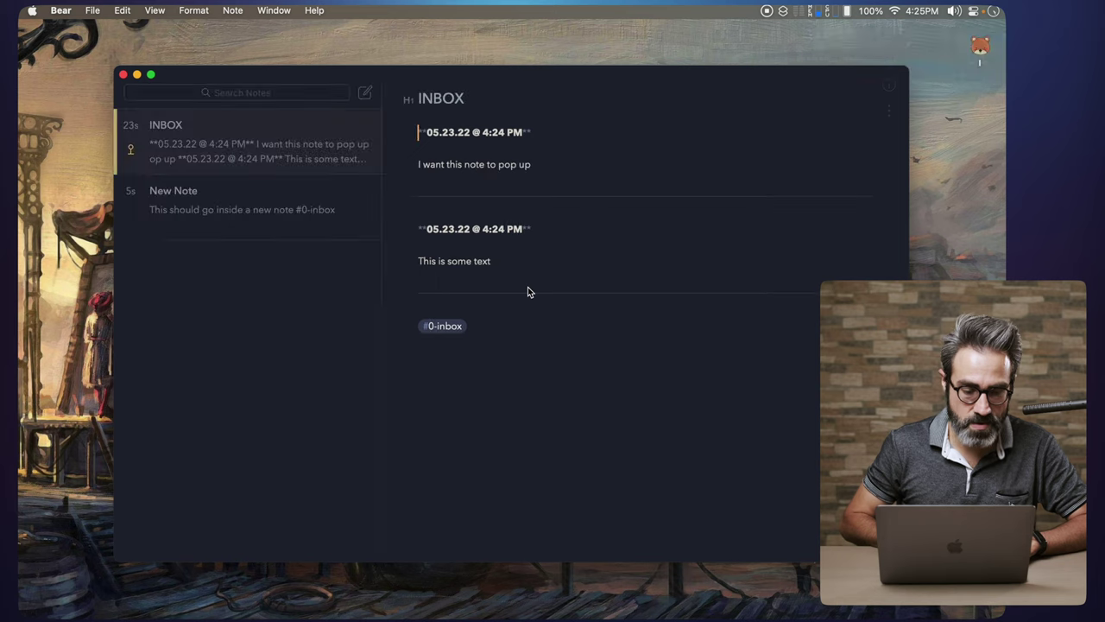
{"action": "left_click", "coordinate": [245, 208]}
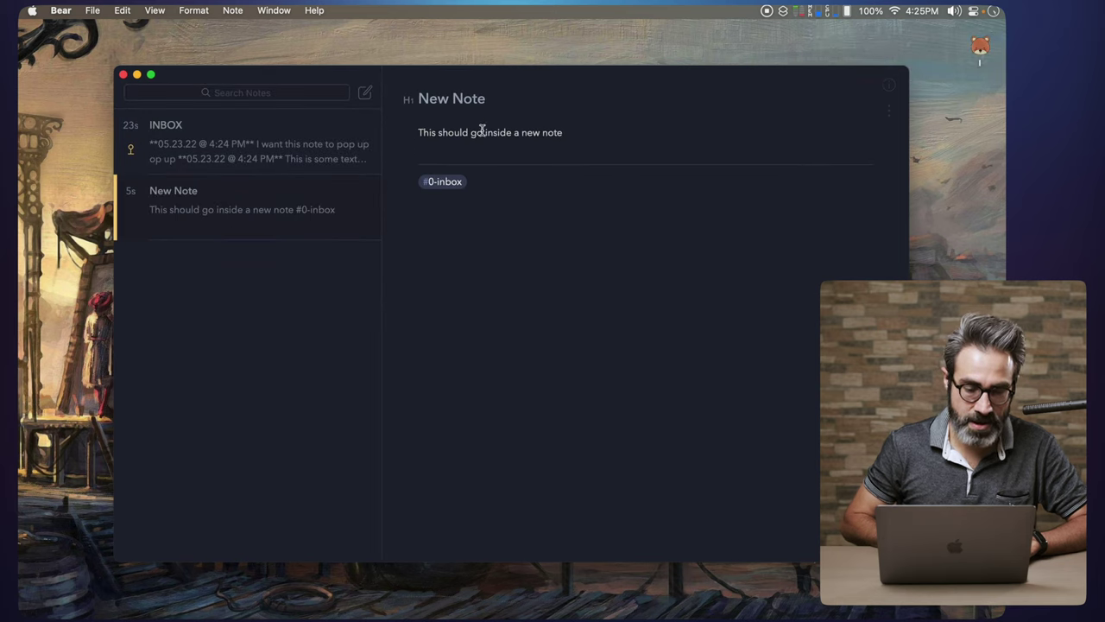
{"action": "left_click_drag", "start_coordinate": [466, 182], "coordinate": [414, 182]}
{"action": "left_click", "coordinate": [515, 190]}
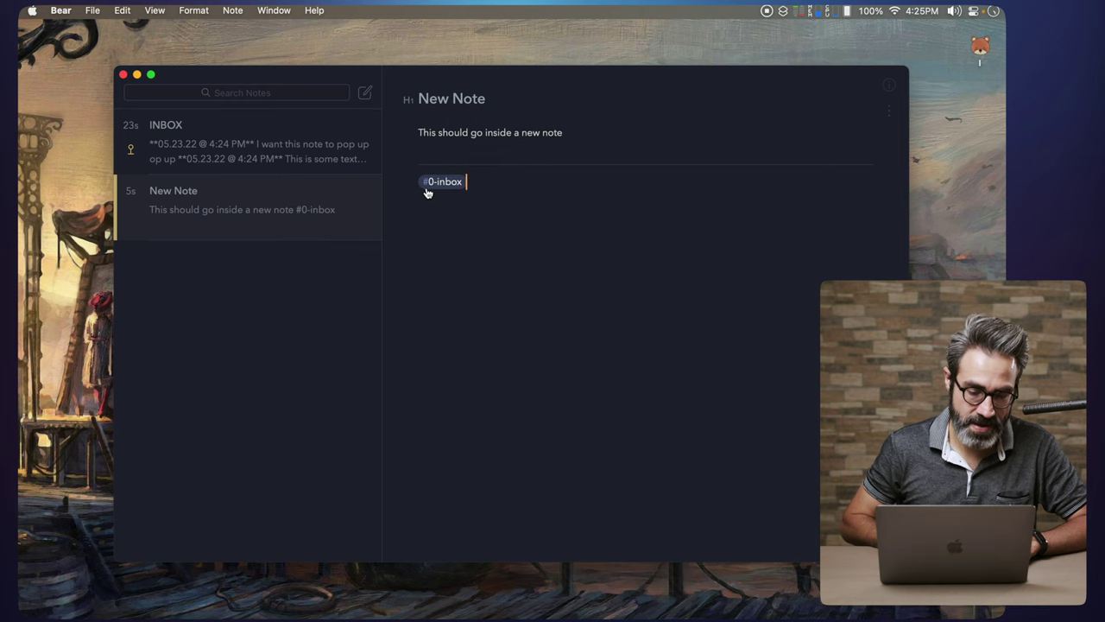
{"action": "key", "text": "super+h"}
Capture "This is ANOTHER new note in a popup" as a new Bear note in popup mode, and close the popup.
{"action": "key", "text": "alt+space"}
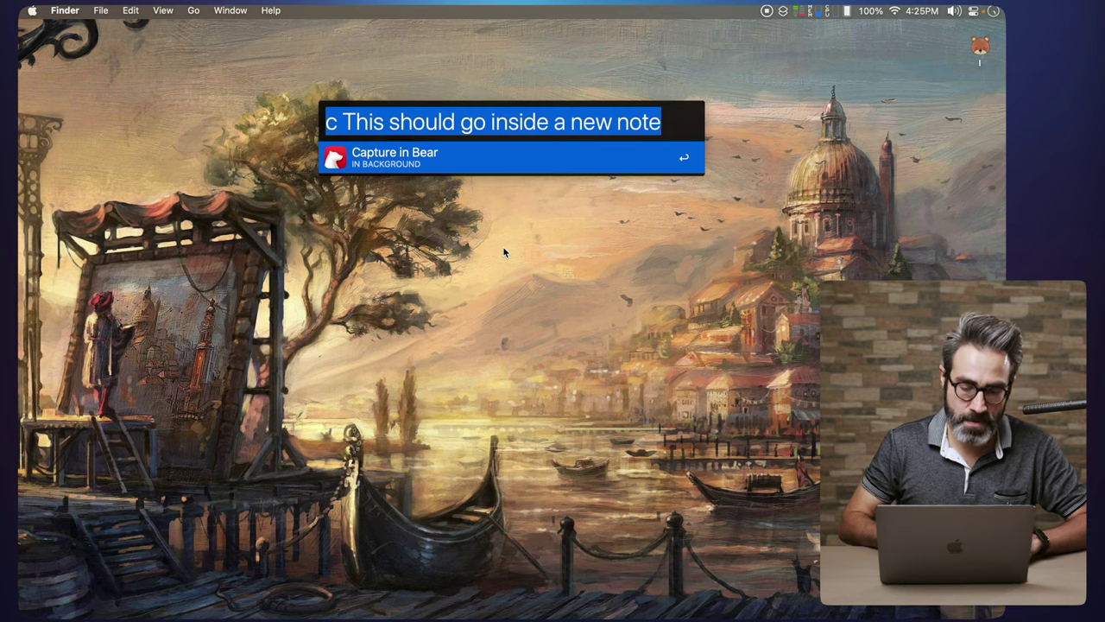
{"action": "type", "text": "c This is "}
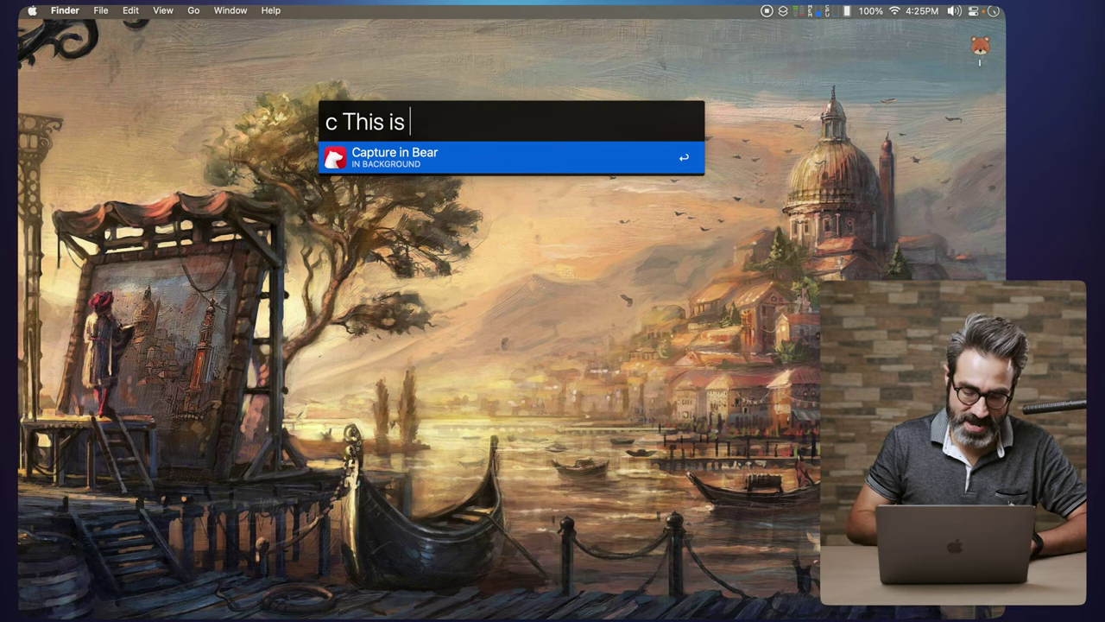
{"action": "type", "text": "ANOTHER new no"}
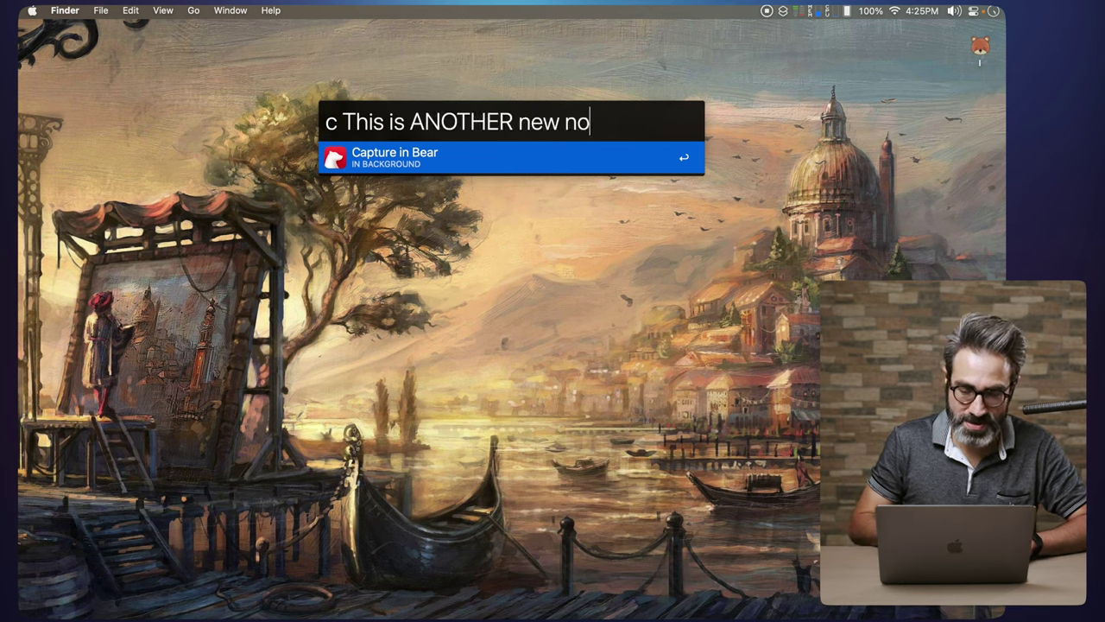
{"action": "type", "text": "te in a popup"}
{"action": "key", "text": "super"}
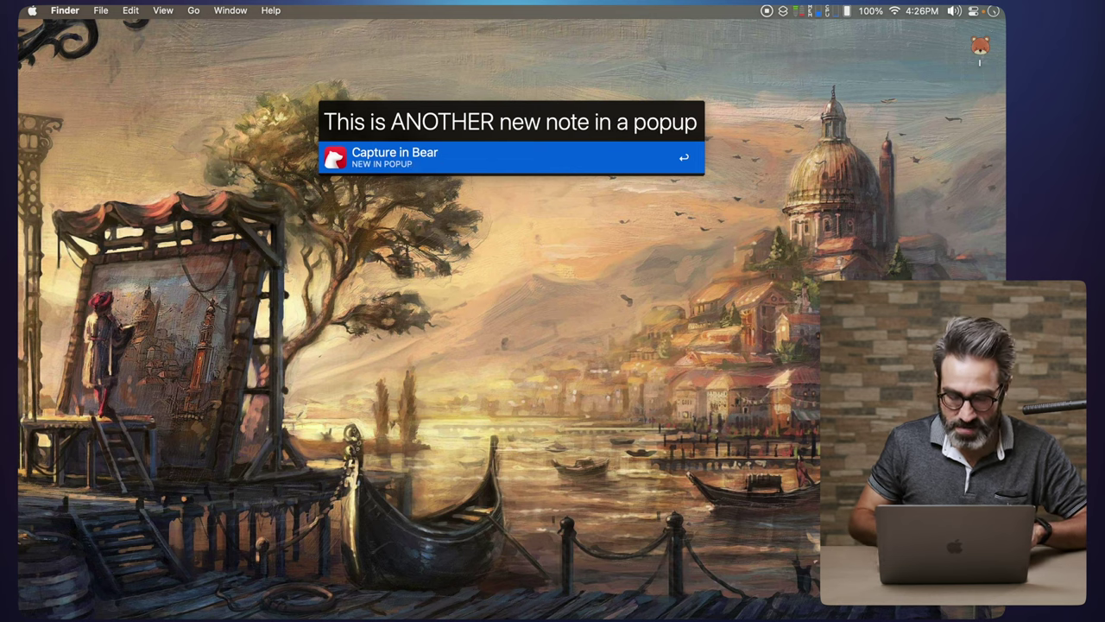
{"action": "key", "text": "super+Return"}
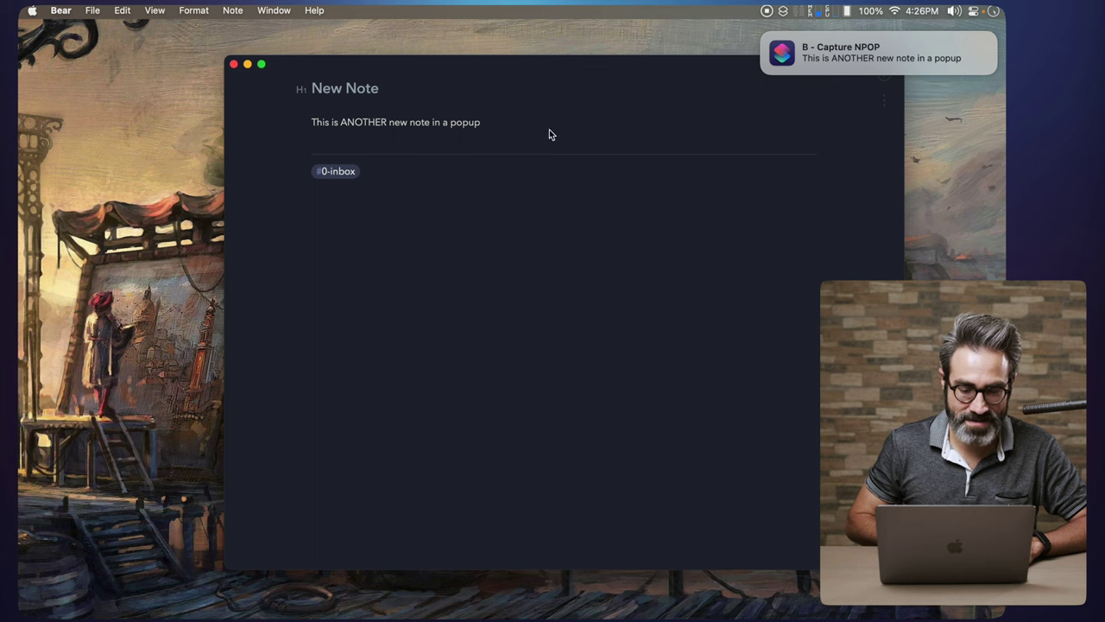
{"action": "left_click", "coordinate": [552, 133]}
{"action": "key", "text": "super+w"}
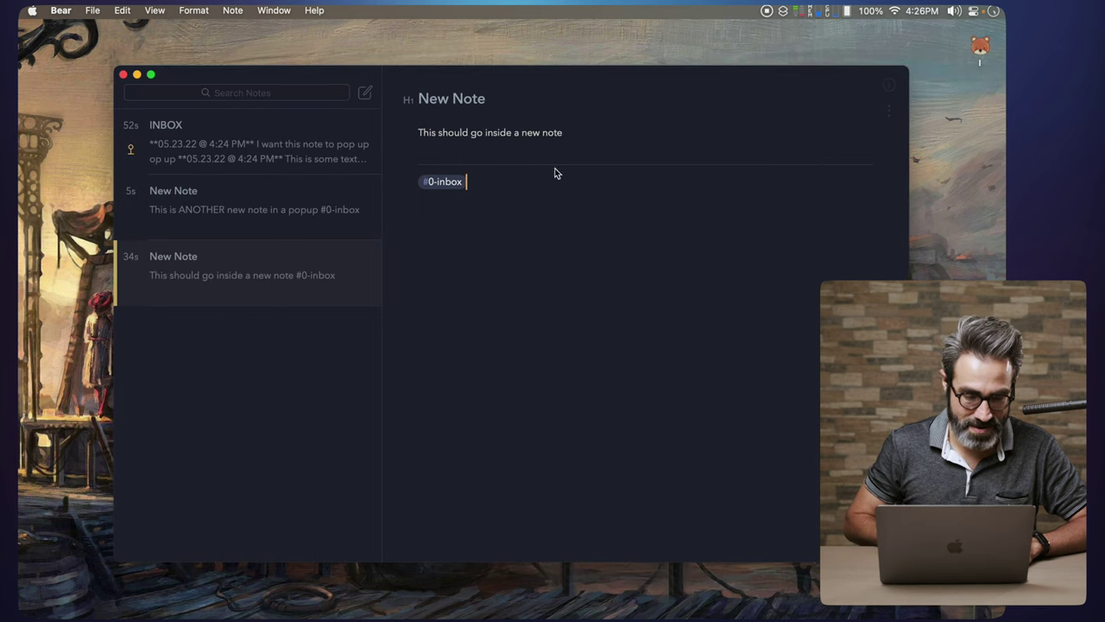
Review the two new notes and the INBOX note in Bear's note list, and hide Bear.
{"action": "left_click", "coordinate": [239, 219]}
{"action": "left_click", "coordinate": [233, 274]}
{"action": "left_click", "coordinate": [274, 214]}
{"action": "left_click", "coordinate": [276, 149]}
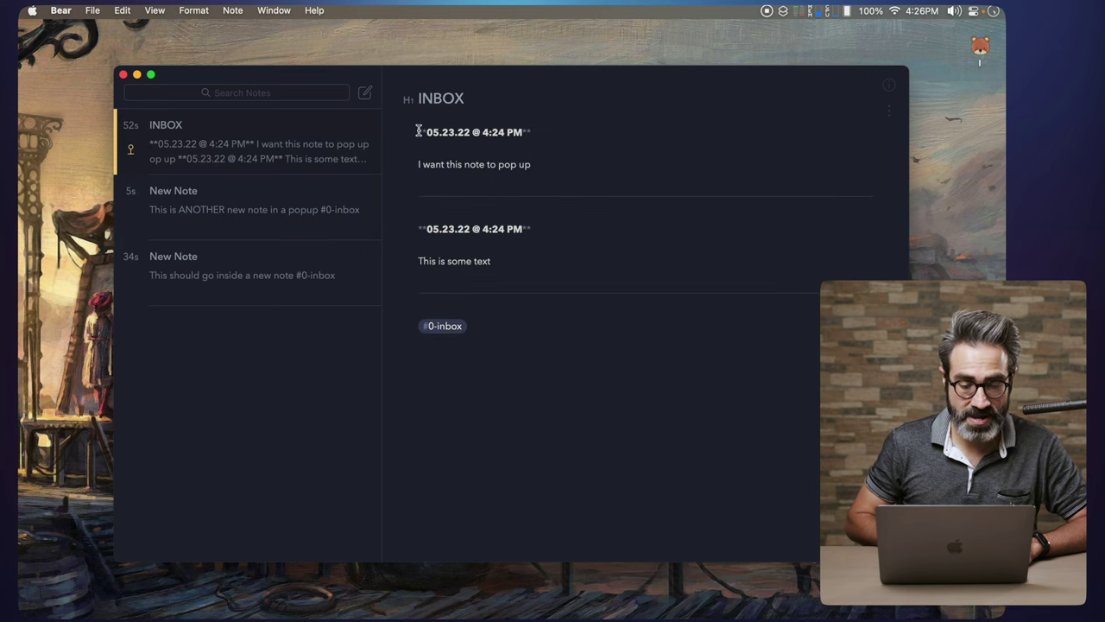
{"action": "left_click", "coordinate": [268, 350]}
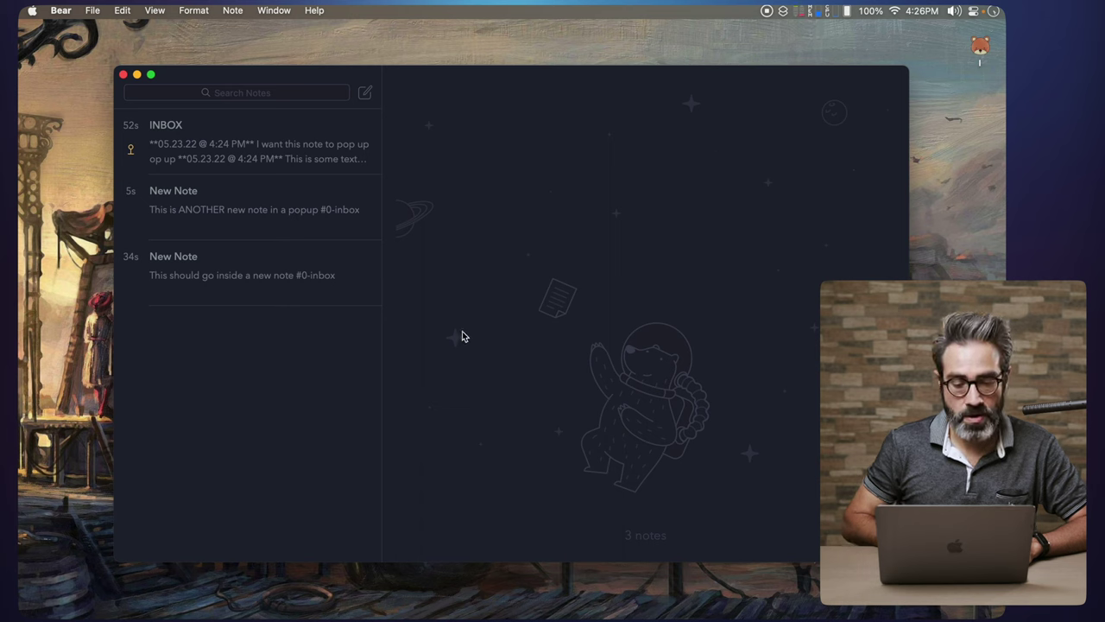
{"action": "left_click", "coordinate": [310, 360]}
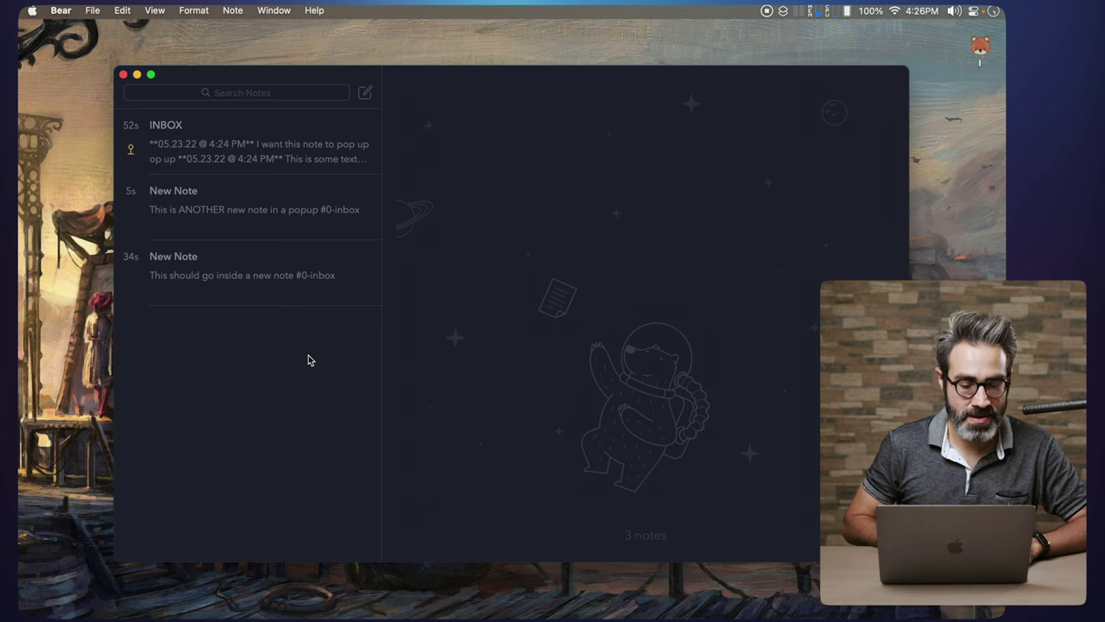
{"action": "left_click", "coordinate": [291, 277]}
{"action": "key", "text": "super+h"}
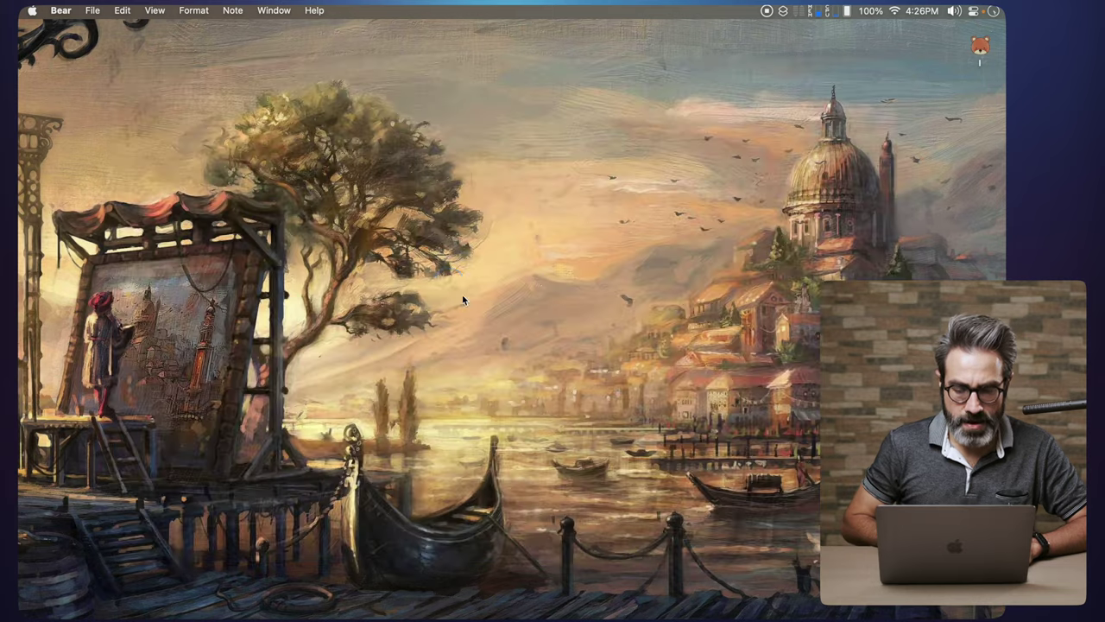
Switch to the Shortcuts app and show the shortcuts in the Bear Capture folder.
{"action": "key", "text": "alt+space"}
{"action": "type", "text": "shor"}
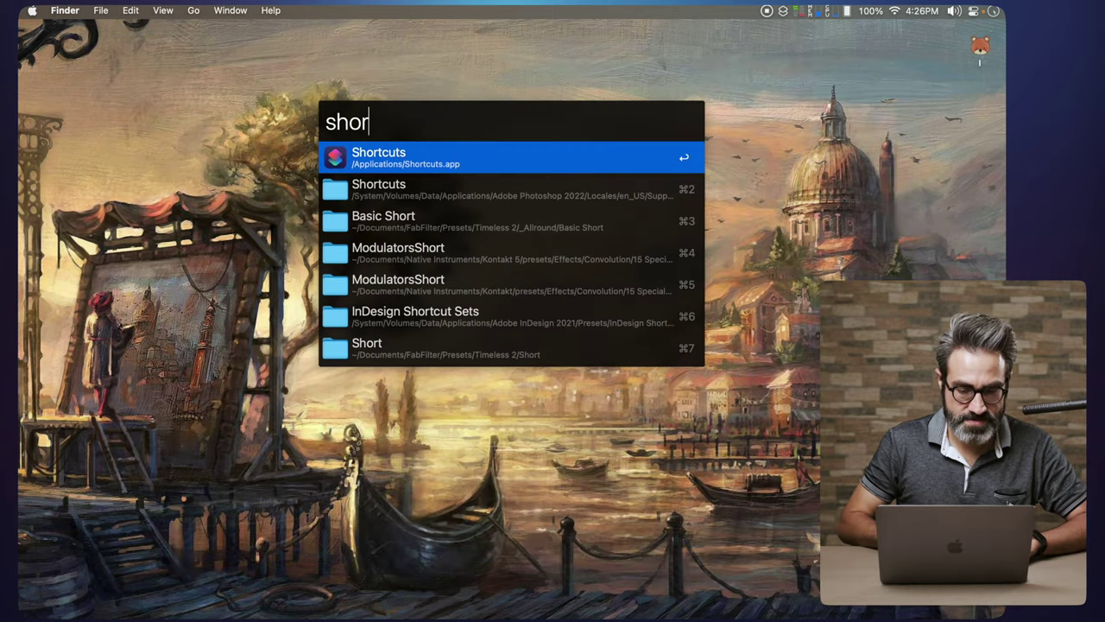
{"action": "key", "text": "Return"}
{"action": "left_click", "coordinate": [233, 235]}
{"action": "left_click", "coordinate": [246, 254]}
{"action": "left_click", "coordinate": [246, 217]}
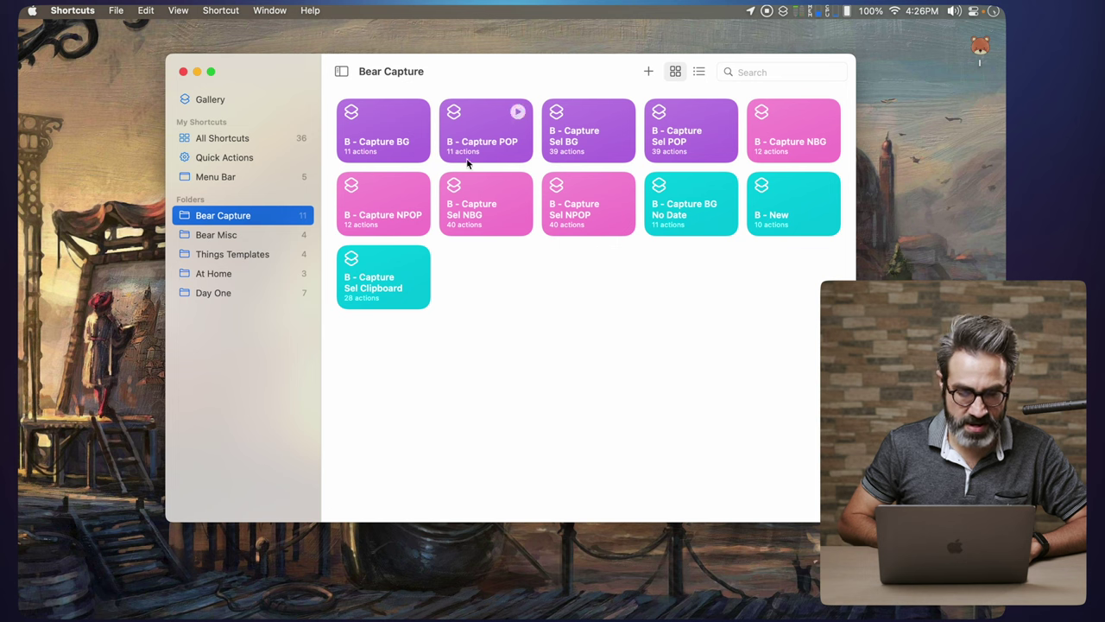
Create a new shortcuts folder named Bear.
{"action": "left_click", "coordinate": [305, 200]}
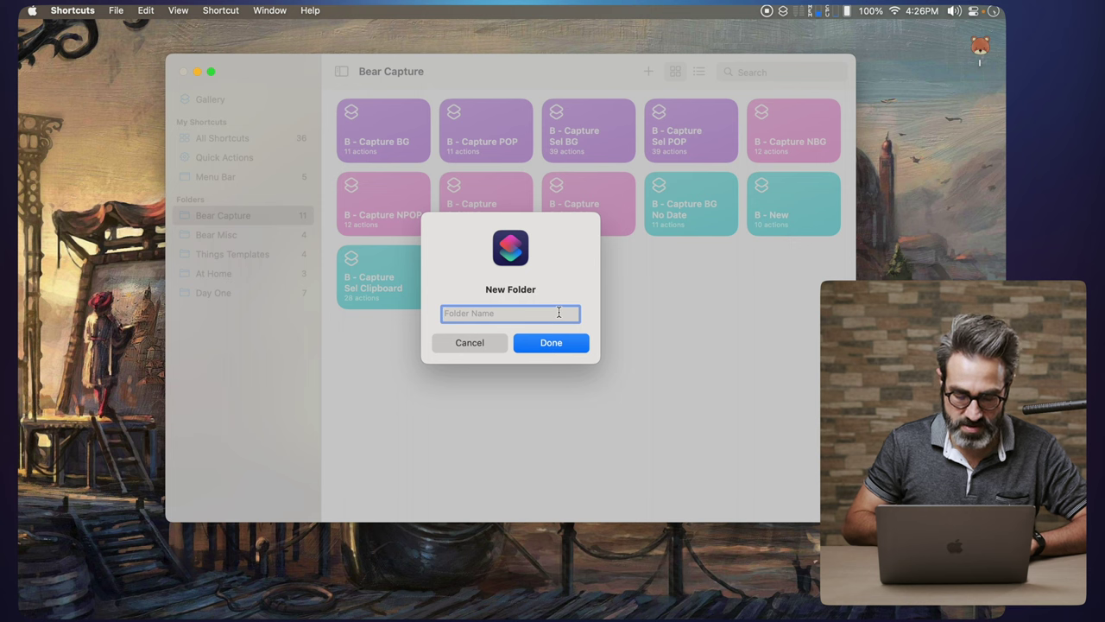
{"action": "type", "text": "Bear"}
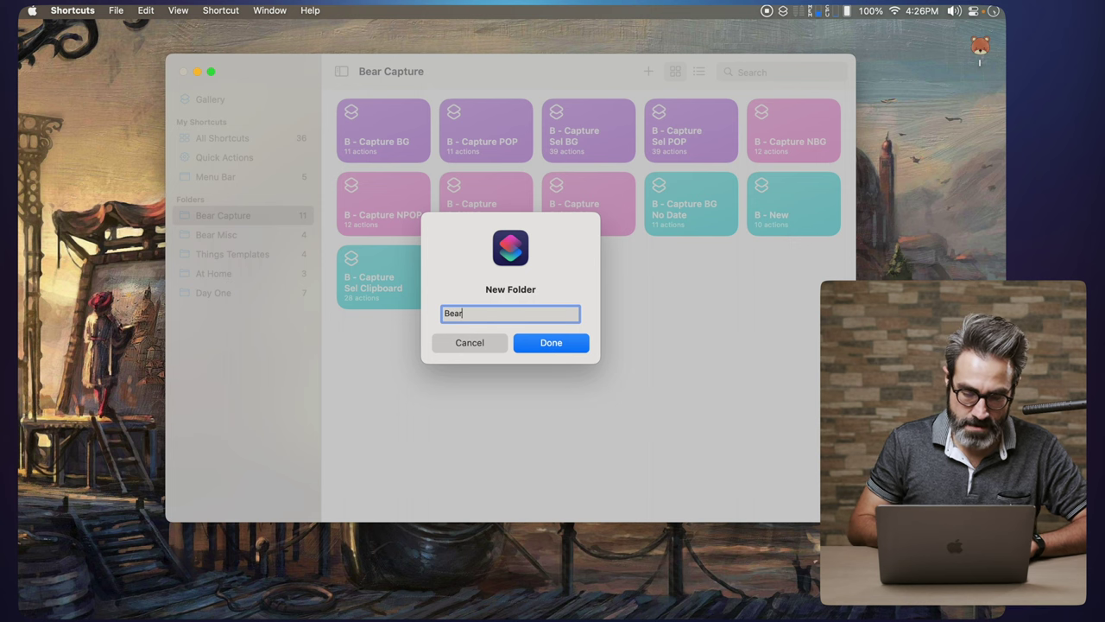
{"action": "left_click", "coordinate": [557, 338]}
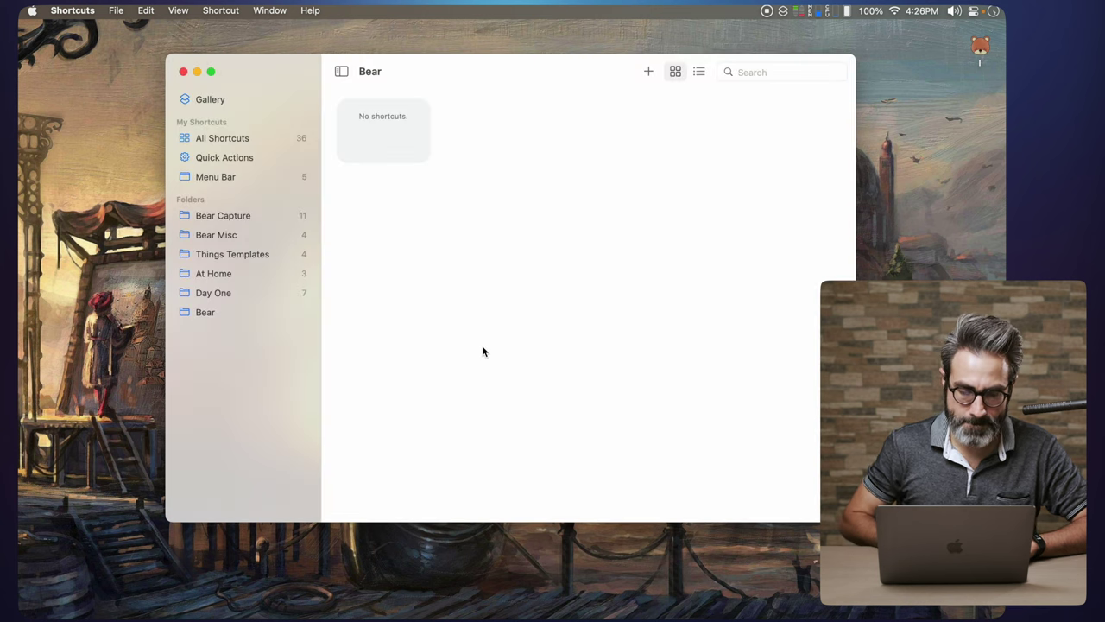
Create a new shortcut in the Bear folder and name it "Bear BG Capture".
{"action": "left_click", "coordinate": [648, 70]}
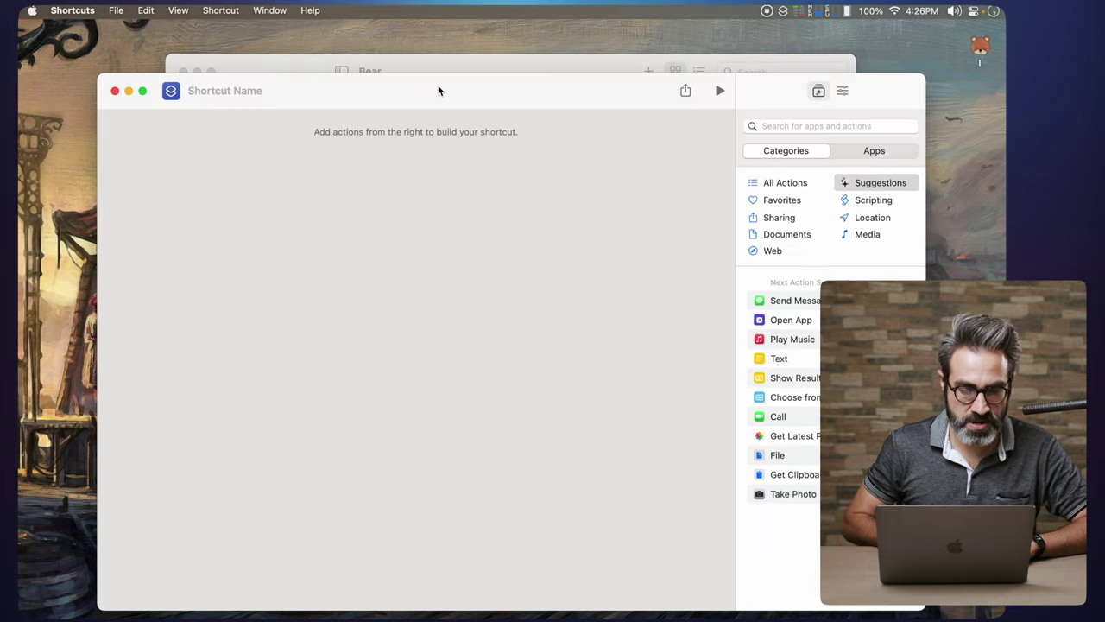
{"action": "left_click", "coordinate": [204, 89]}
{"action": "type", "text": "Bear BG Capture"}
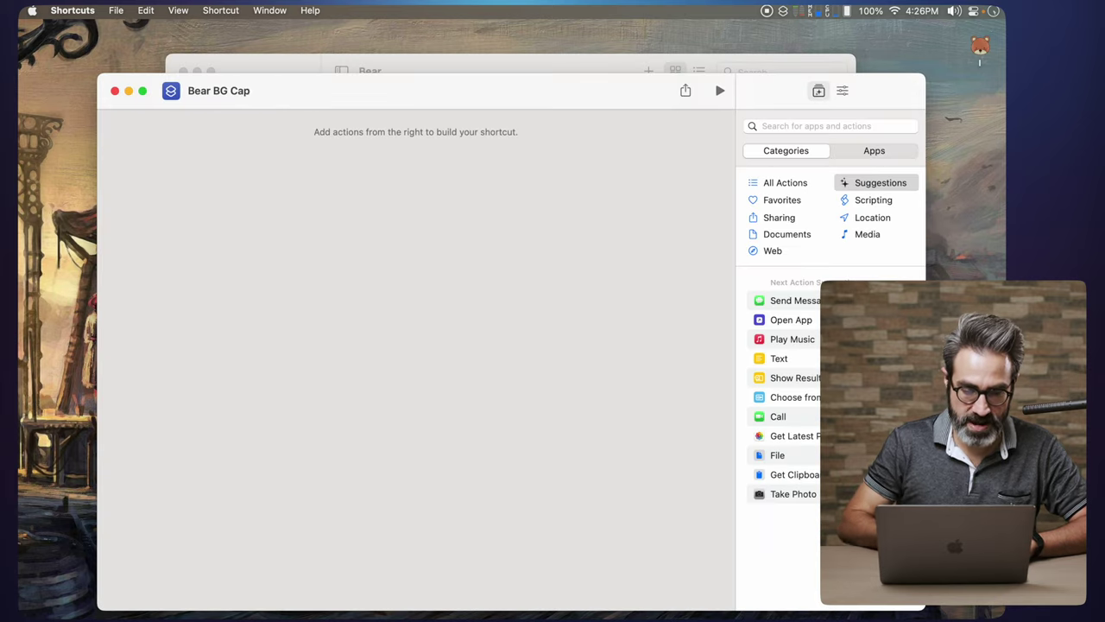
{"action": "left_click", "coordinate": [135, 249]}
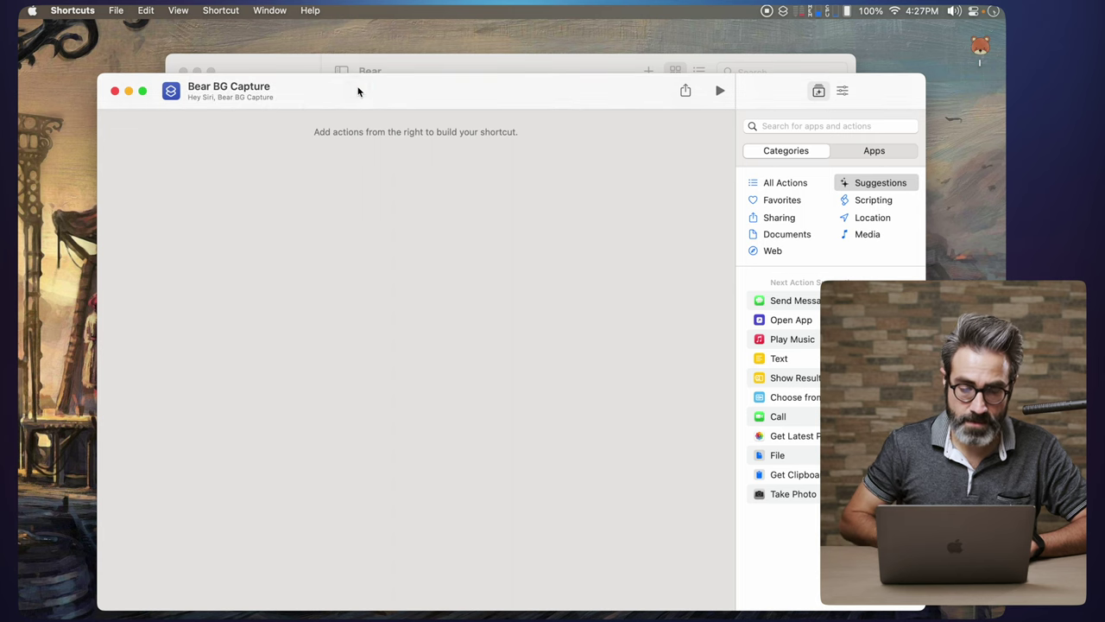
{"action": "left_click_drag", "start_coordinate": [358, 91], "coordinate": [354, 62]}
Find and add the Get Text from Input action, and set its input to Shortcut Input.
{"action": "left_click", "coordinate": [833, 96]}
{"action": "type", "text": "text"}
{"action": "key", "text": "super+a"}
{"action": "type", "text": "get text"}
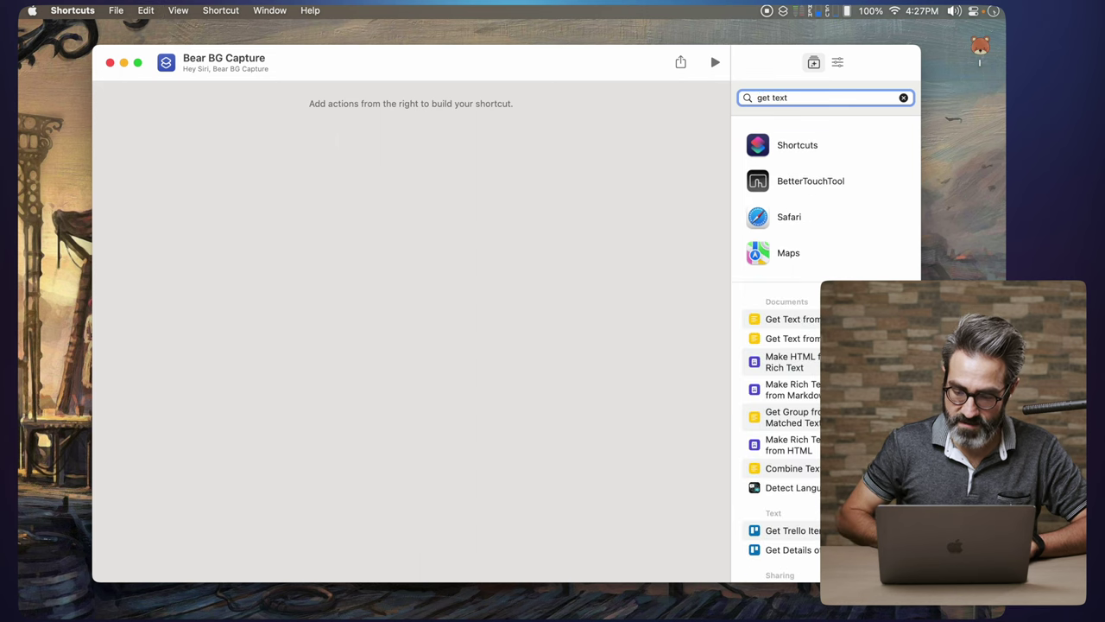
{"action": "left_click_drag", "start_coordinate": [812, 339], "coordinate": [435, 213]}
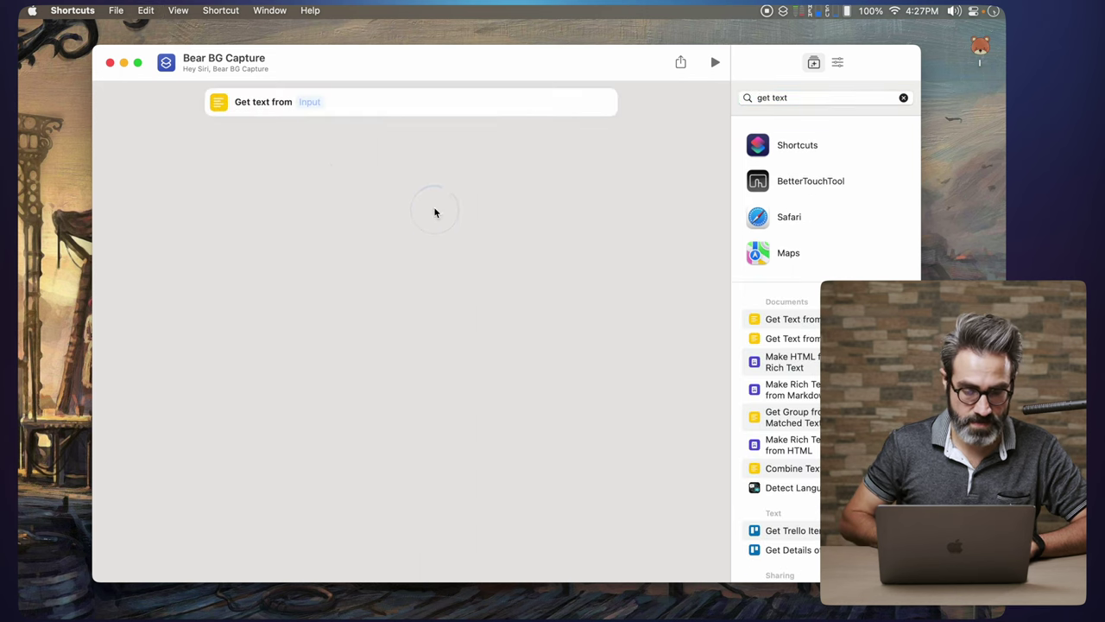
{"action": "left_click", "coordinate": [304, 106]}
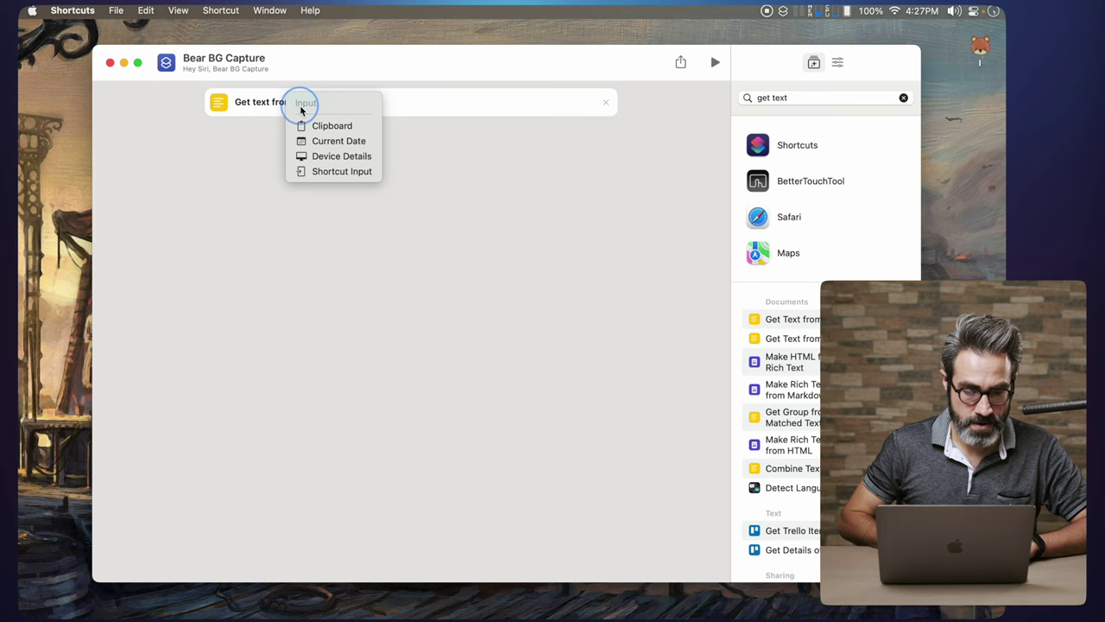
{"action": "left_click", "coordinate": [335, 173]}
Clear all accepted input types in the Receive action and make it ask for Text when there's no input.
{"action": "left_click", "coordinate": [284, 103]}
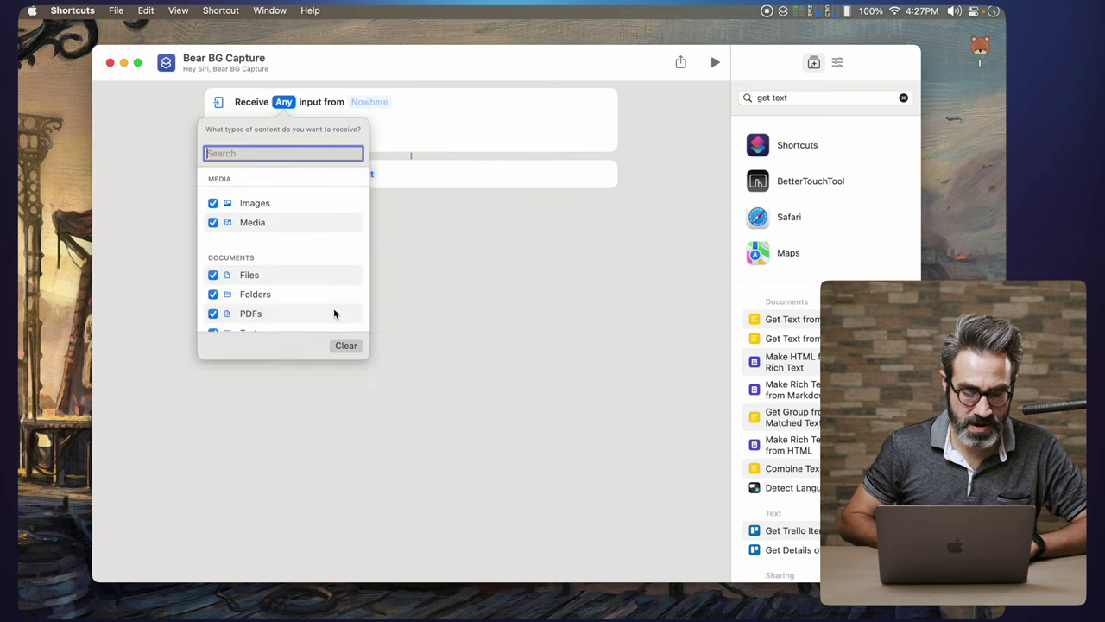
{"action": "left_click", "coordinate": [345, 345]}
{"action": "left_click", "coordinate": [221, 139]}
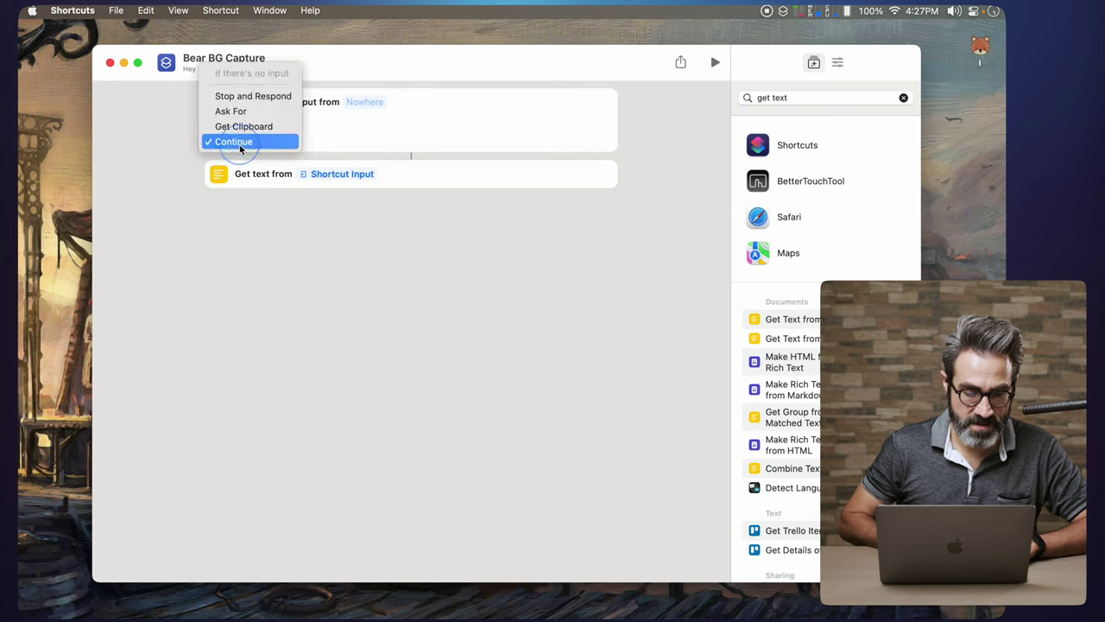
{"action": "left_click", "coordinate": [251, 113]}
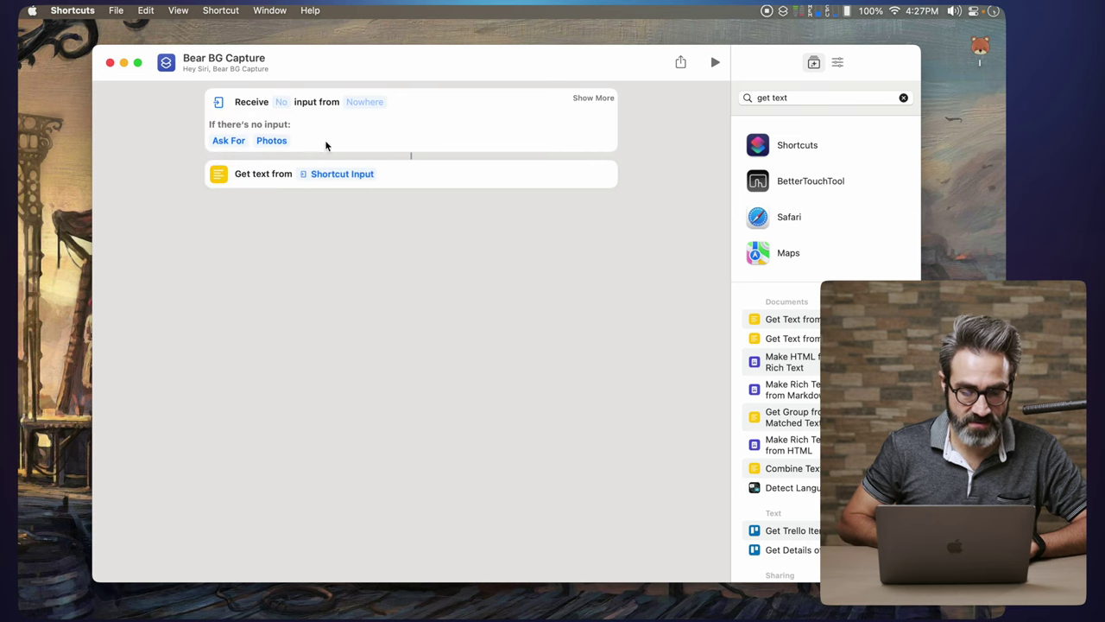
{"action": "left_click", "coordinate": [272, 141]}
{"action": "left_click", "coordinate": [286, 112]}
{"action": "left_click", "coordinate": [323, 250]}
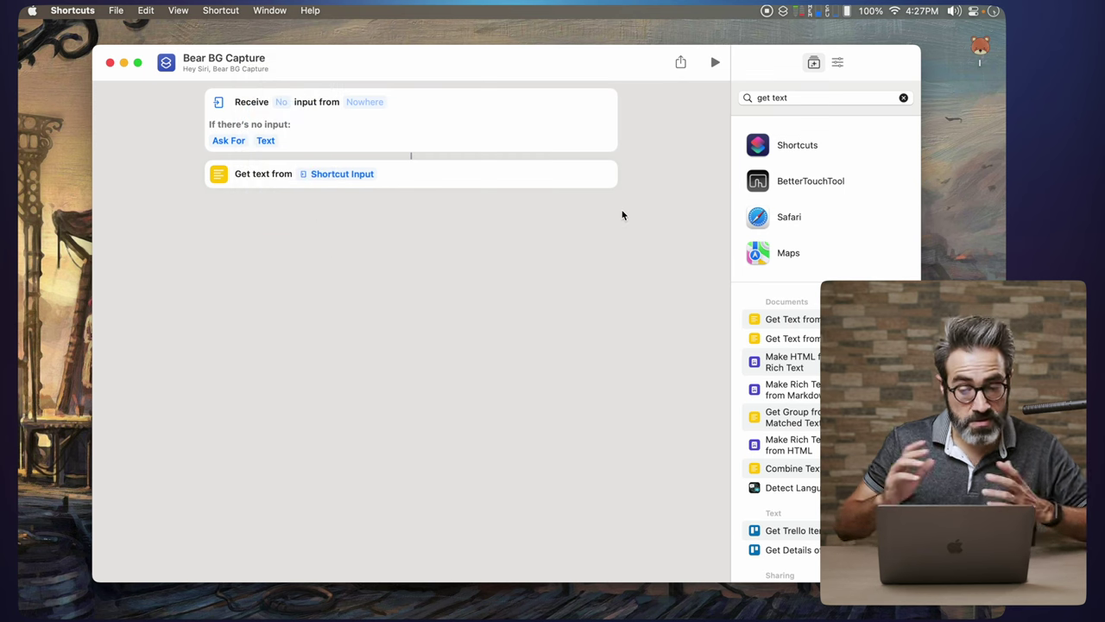
Test-run the shortcut, enter sample characters in its text prompt, and cancel the run.
{"action": "left_click", "coordinate": [714, 63]}
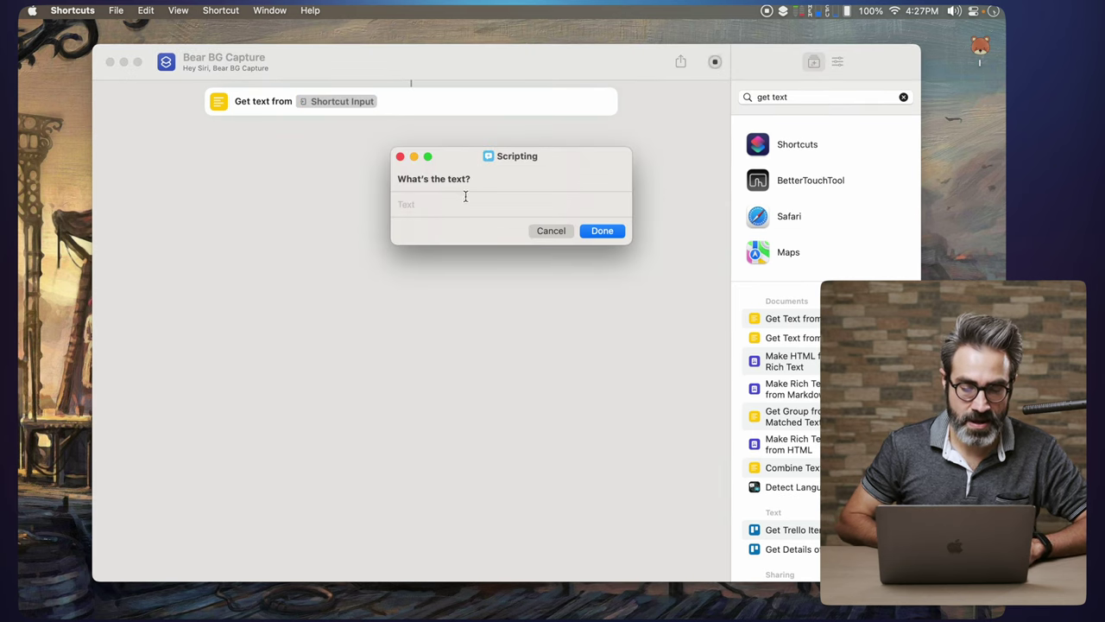
{"action": "type", "text": "asdfasdfasdfasdf"}
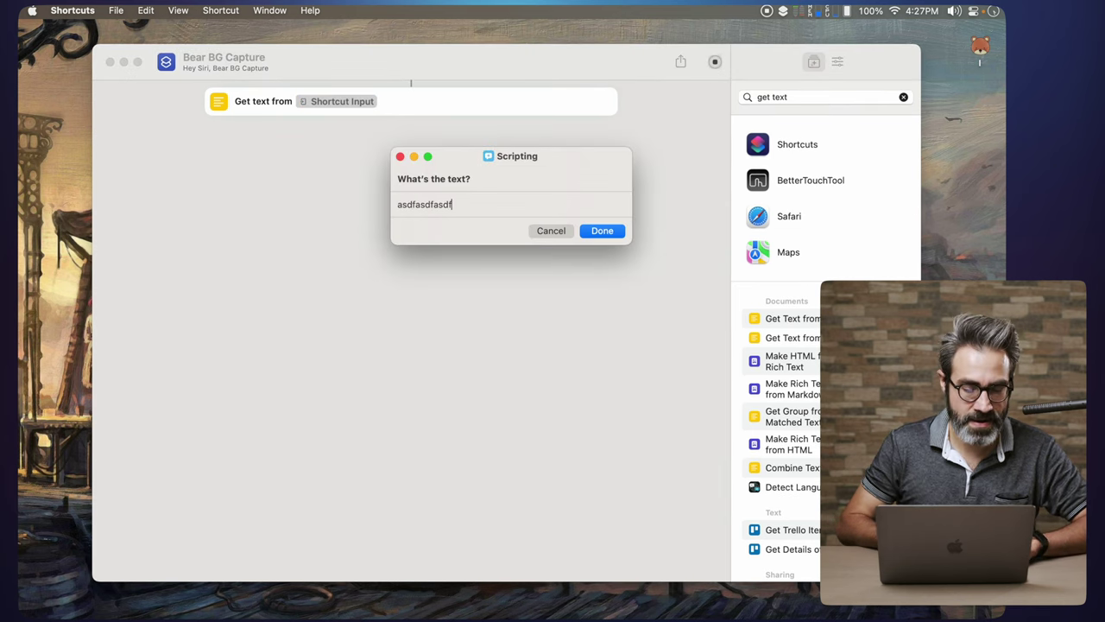
{"action": "left_click", "coordinate": [550, 230]}
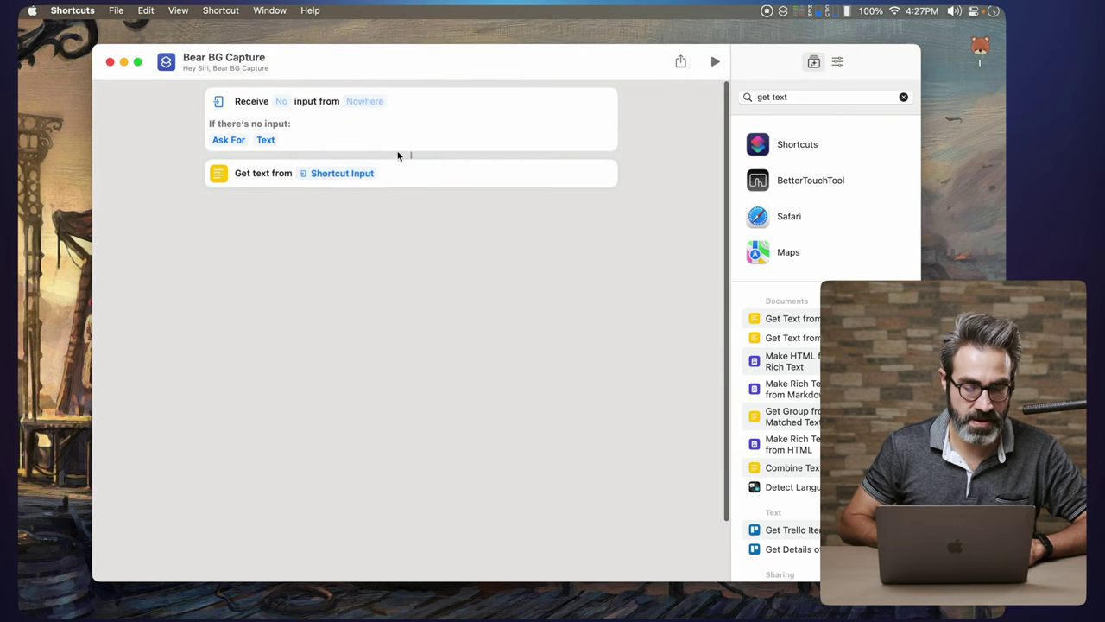
Search the actions for "text" and add an empty Text action below Get text from Shortcut Input.
{"action": "left_click", "coordinate": [407, 181]}
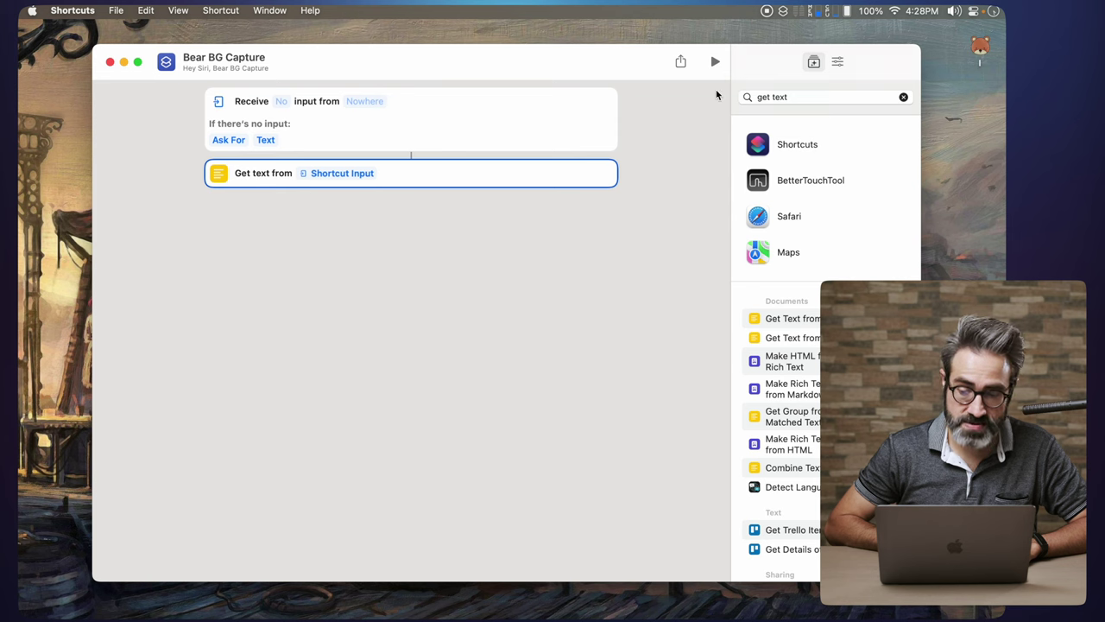
{"action": "left_click", "coordinate": [791, 96]}
{"action": "key", "text": "super+Left"}
{"action": "key", "text": "Delete"}
{"action": "key", "text": "Delete"}
{"action": "key", "text": "Delete"}
{"action": "key", "text": "Delete"}
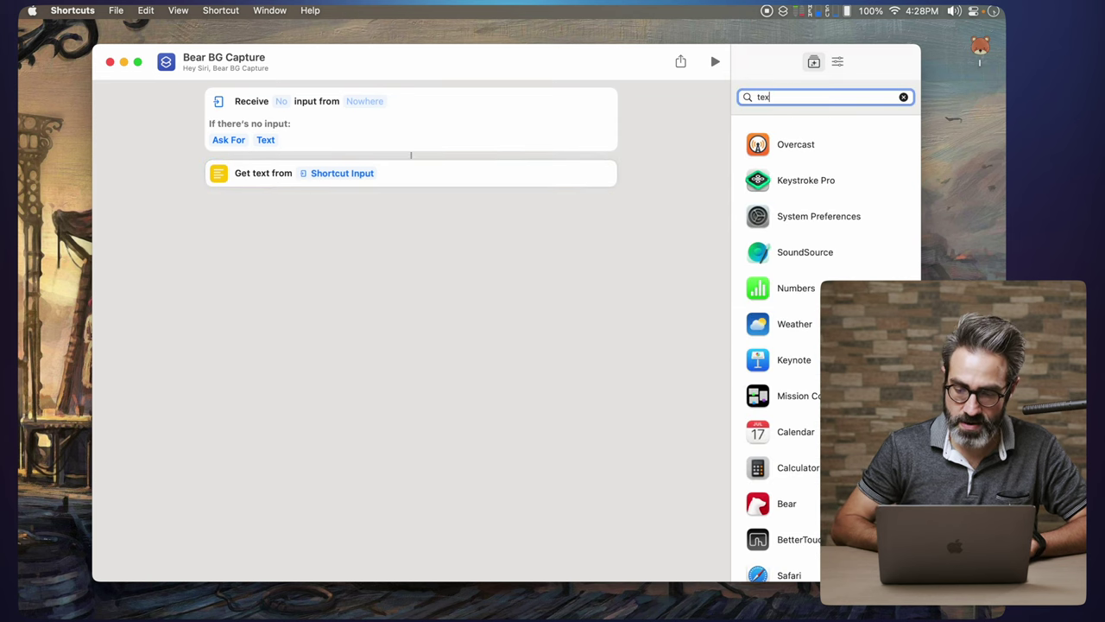
{"action": "scroll", "coordinate": [823, 217], "scroll_direction": "down", "scroll_amount": 5}
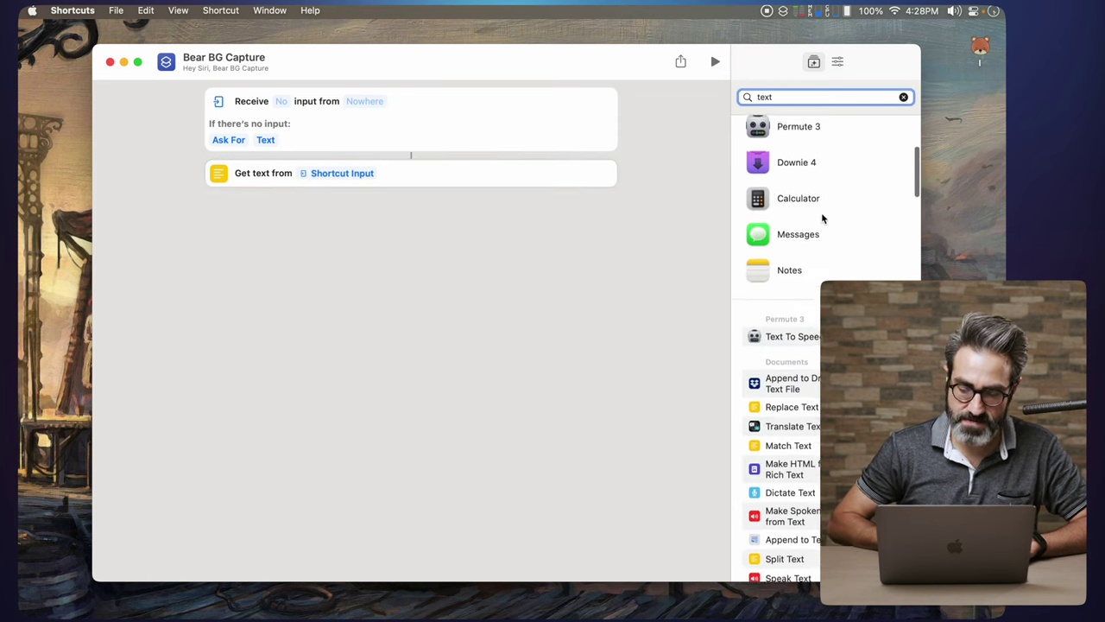
{"action": "scroll", "coordinate": [796, 421], "scroll_direction": "down", "scroll_amount": 4}
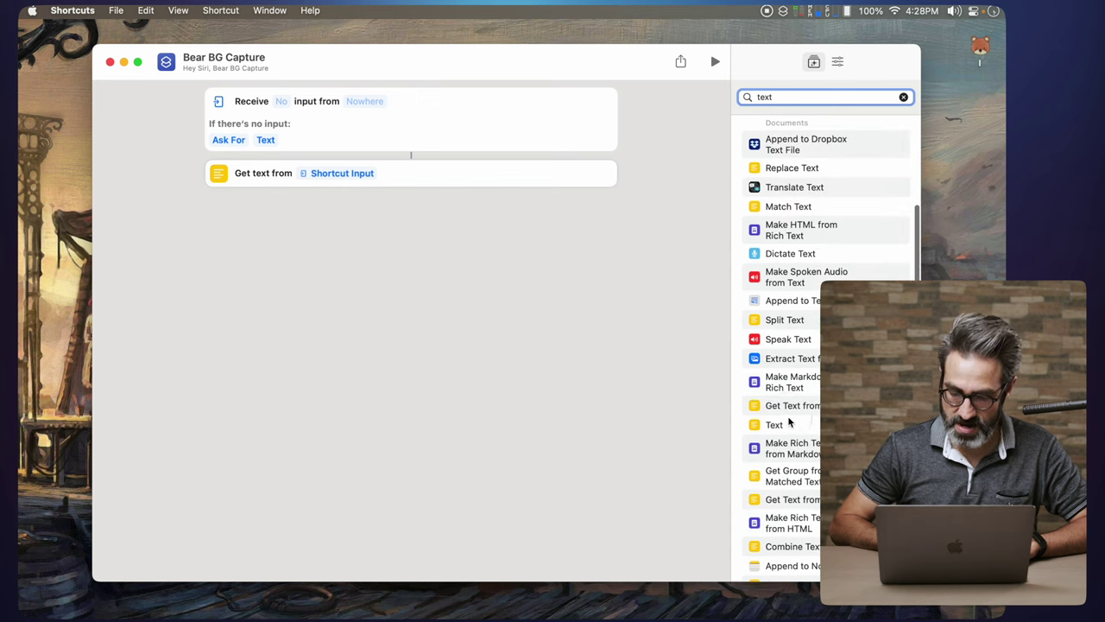
{"action": "left_click", "coordinate": [793, 423]}
{"action": "left_click", "coordinate": [728, 414]}
{"action": "left_click_drag", "start_coordinate": [728, 414], "coordinate": [323, 250]}
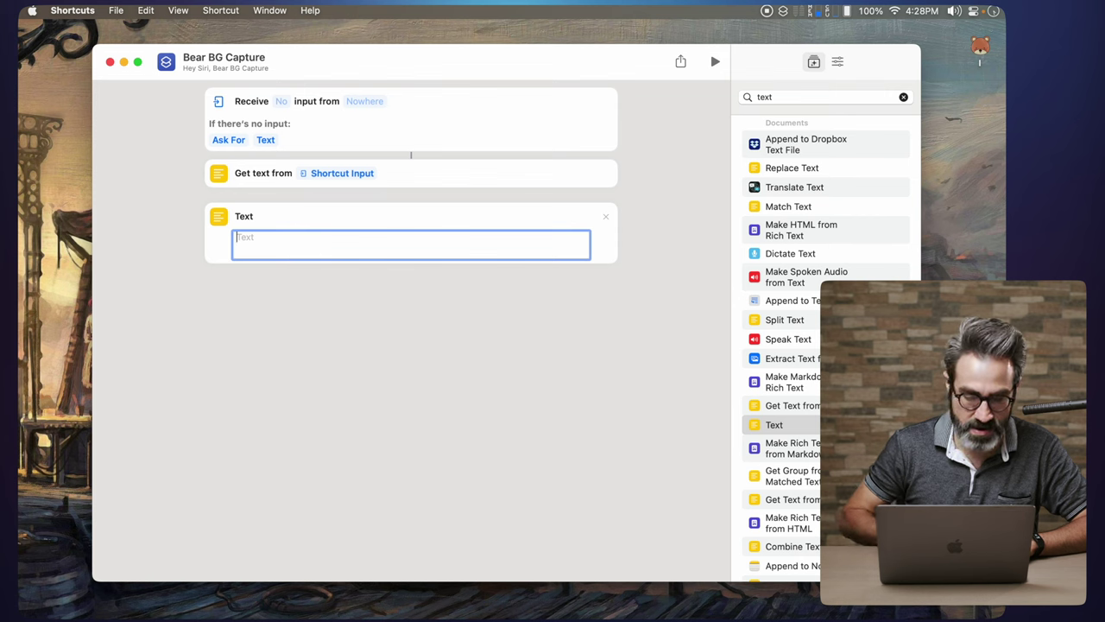
Insert the Current Date variable at the start of the Text action and begin a new line below it.
{"action": "right_click", "coordinate": [281, 248]}
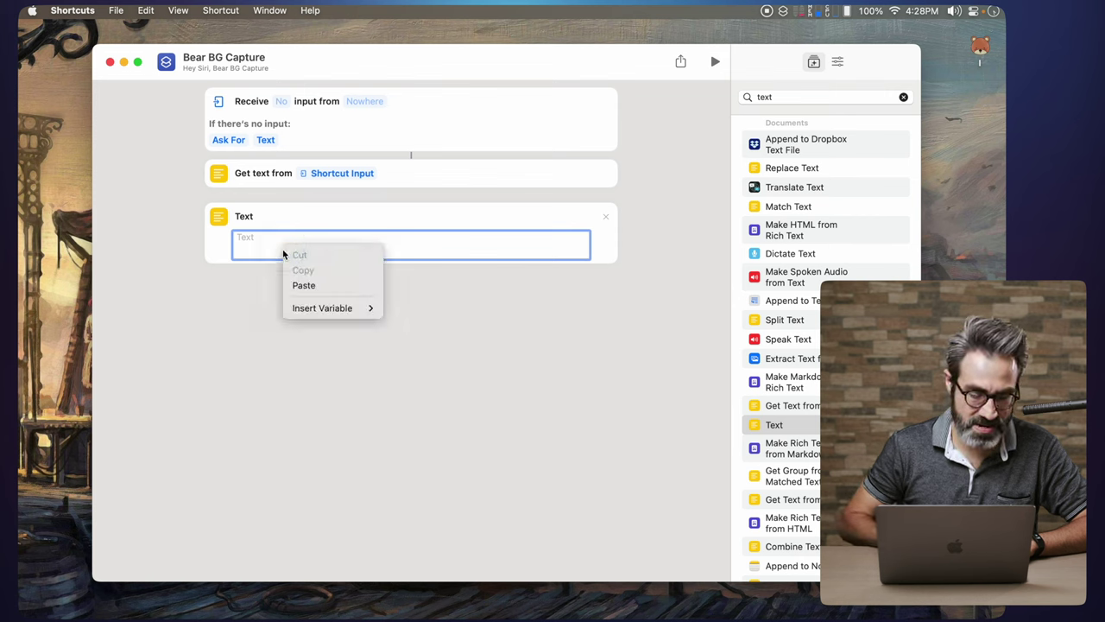
{"action": "mouse_move", "coordinate": [328, 309]}
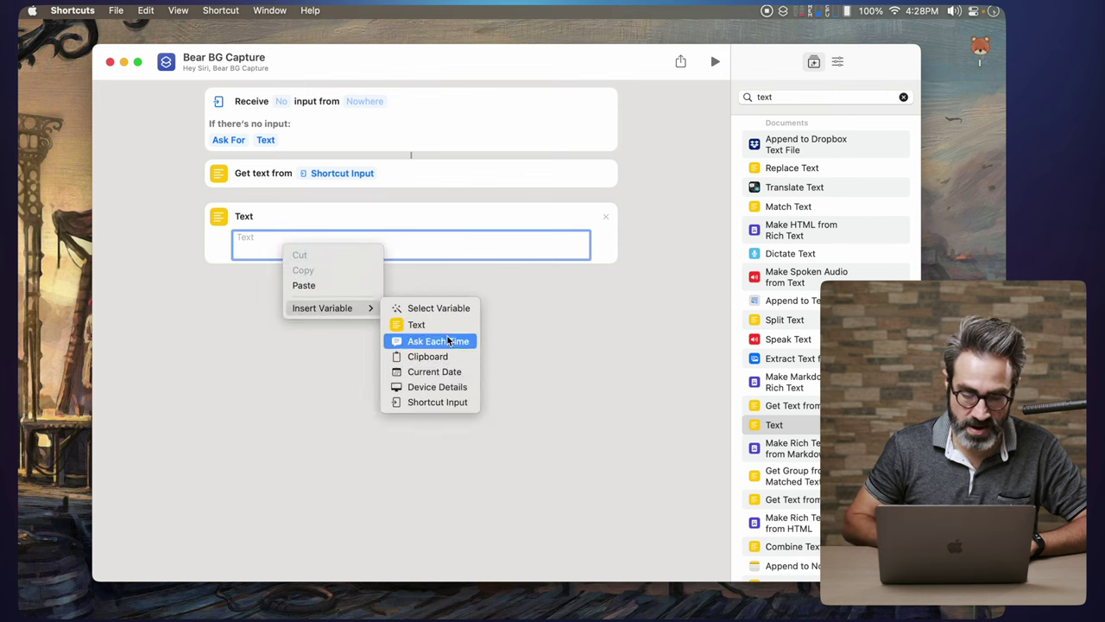
{"action": "left_click", "coordinate": [435, 371]}
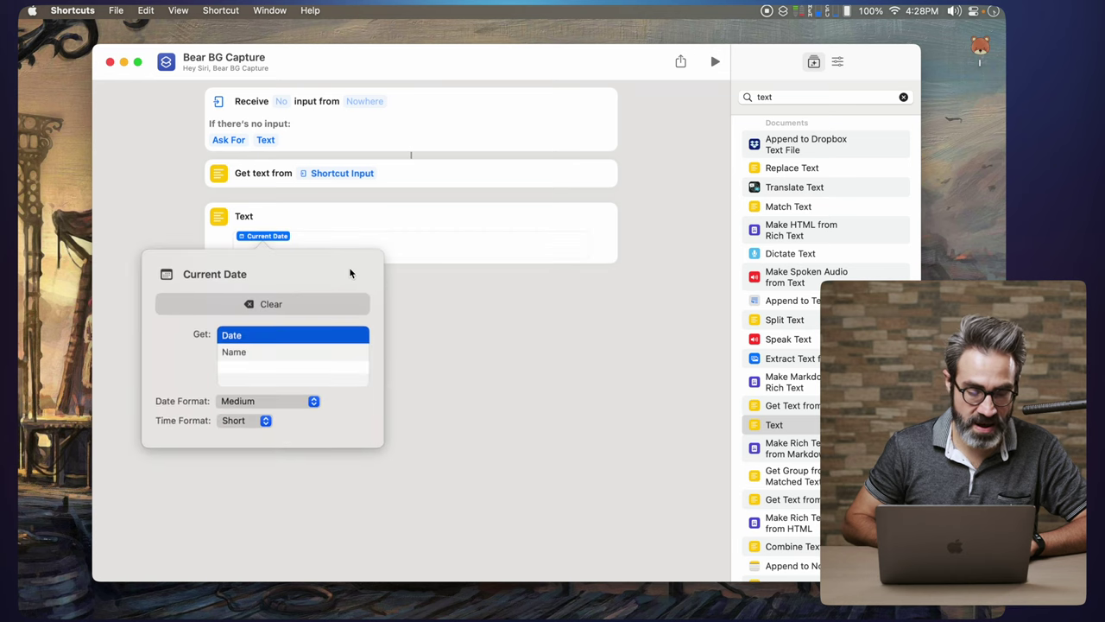
{"action": "left_click", "coordinate": [394, 250]}
{"action": "left_click", "coordinate": [392, 250]}
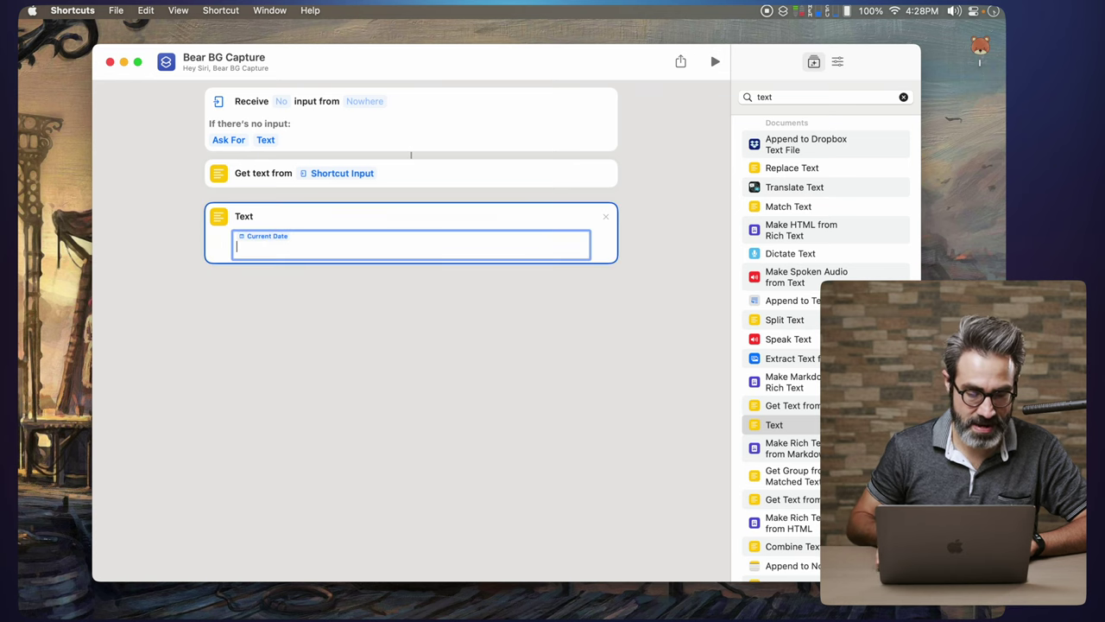
Insert the text output of the Get text action as a variable below the date in the Text action.
{"action": "right_click", "coordinate": [256, 263]}
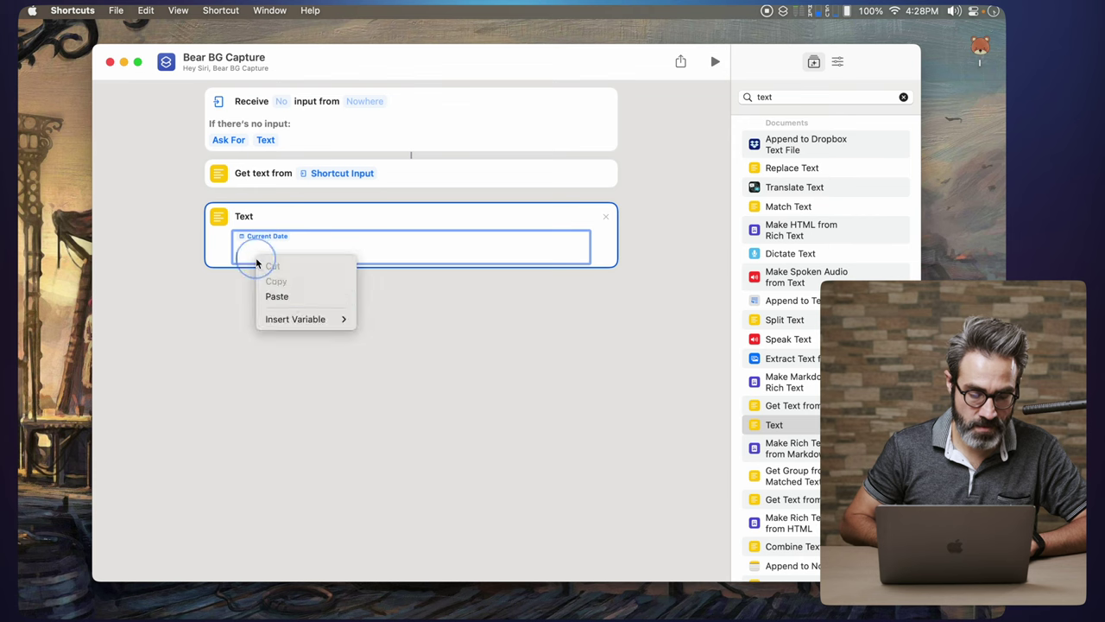
{"action": "mouse_move", "coordinate": [313, 319]}
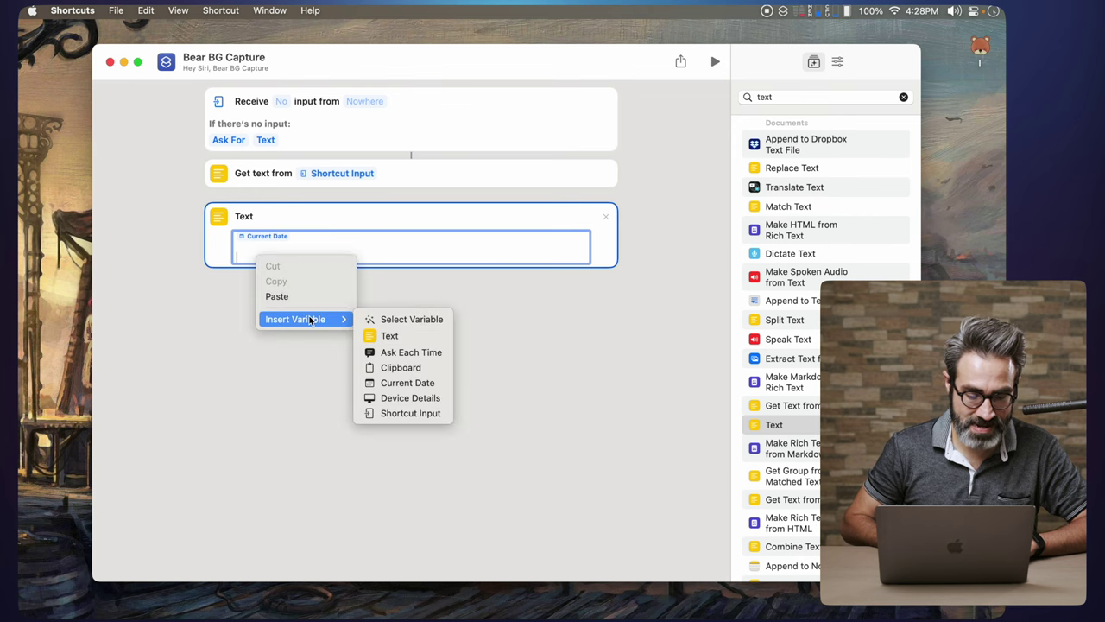
{"action": "left_click", "coordinate": [400, 319]}
{"action": "left_click", "coordinate": [416, 248]}
Add a --- separator line below the Text variable and wrap the Current Date variable in ** markers.
{"action": "scroll", "coordinate": [392, 259], "scroll_direction": "down", "scroll_amount": 3}
{"action": "scroll", "coordinate": [348, 222], "scroll_direction": "up", "scroll_amount": 1}
{"action": "left_click", "coordinate": [286, 180]}
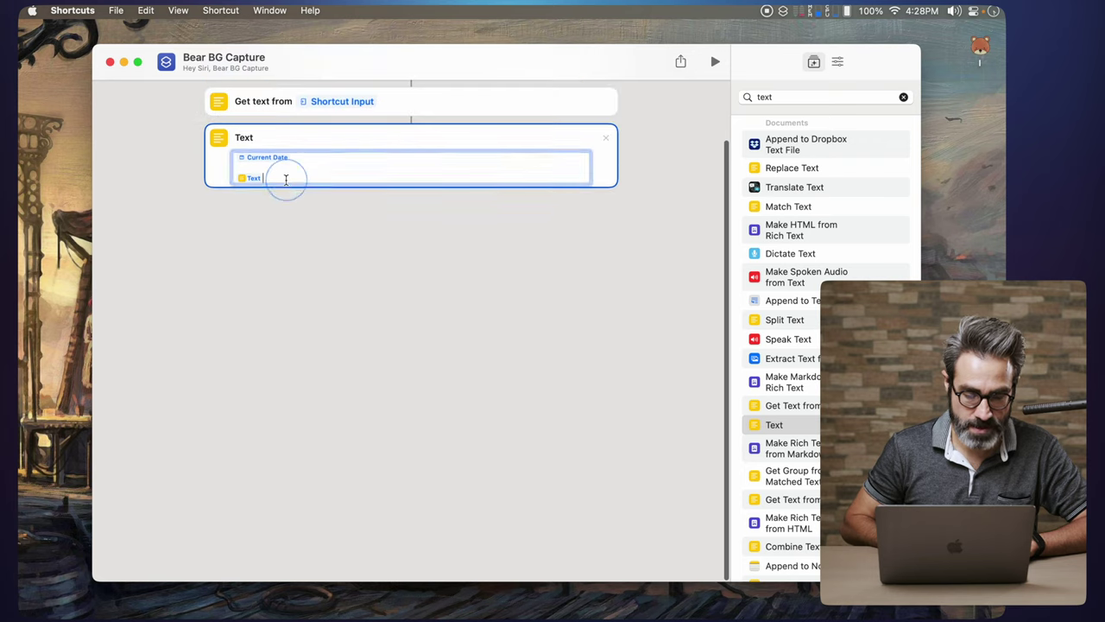
{"action": "key", "text": "Return"}
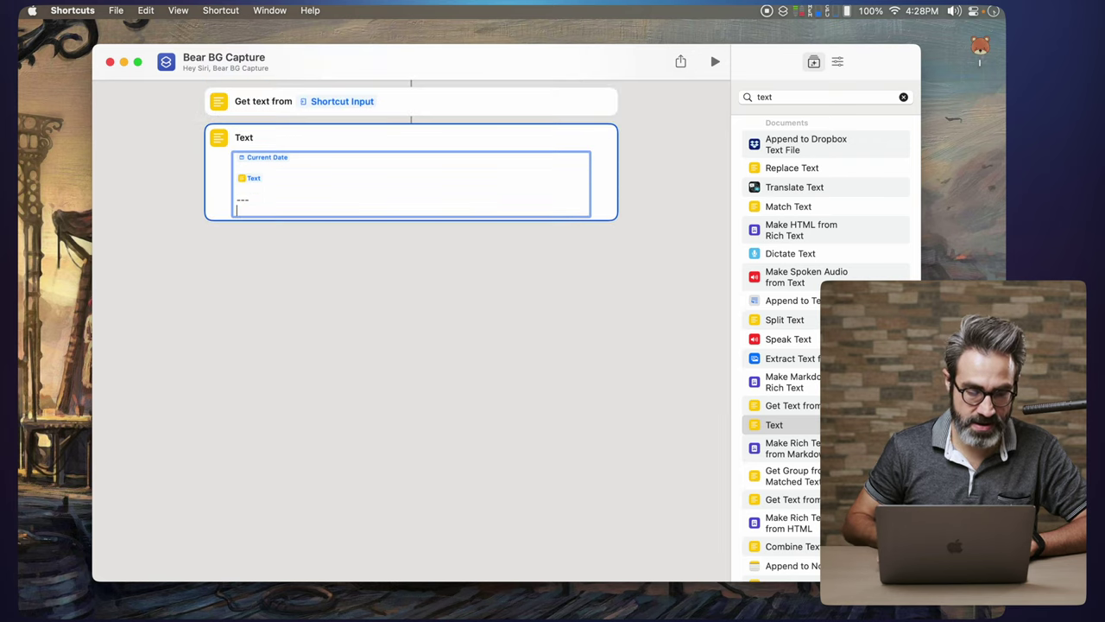
{"action": "scroll", "coordinate": [356, 256], "scroll_direction": "up", "scroll_amount": 2}
{"action": "left_click", "coordinate": [337, 313]}
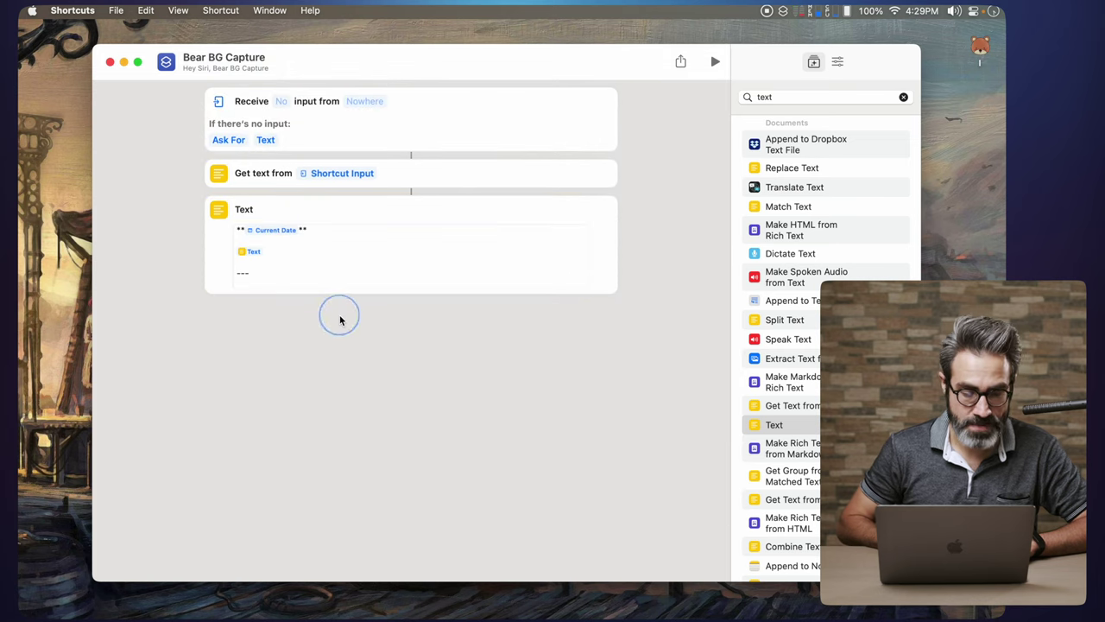
Add a URL Encode action after the Text action and set the Text action's output as what it encodes.
{"action": "left_click", "coordinate": [795, 97]}
{"action": "type", "text": "url encode"}
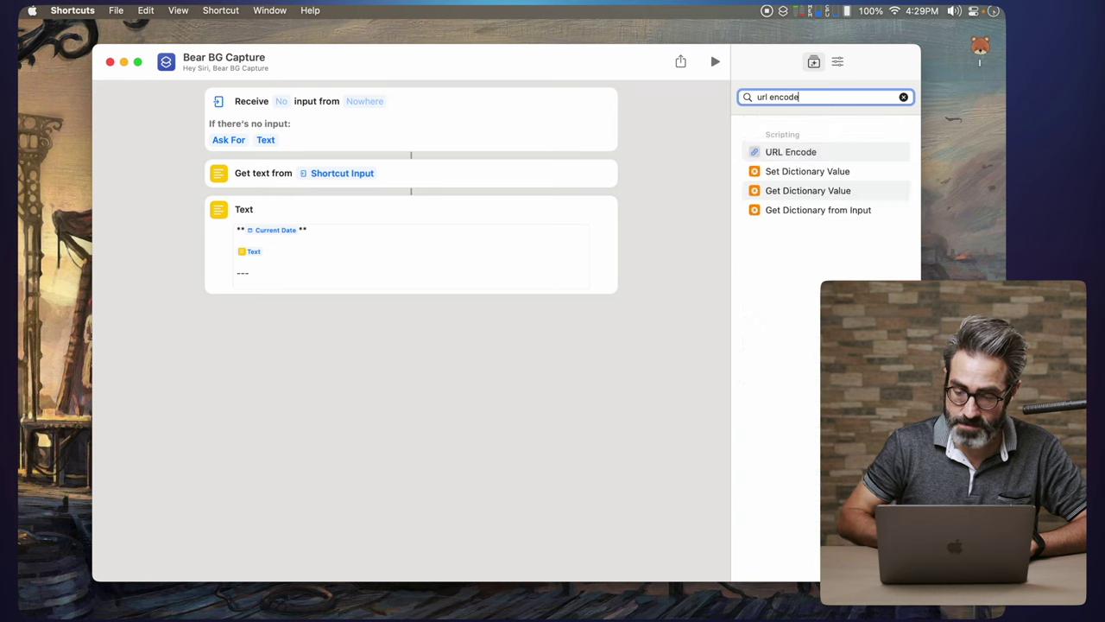
{"action": "key", "text": "Return"}
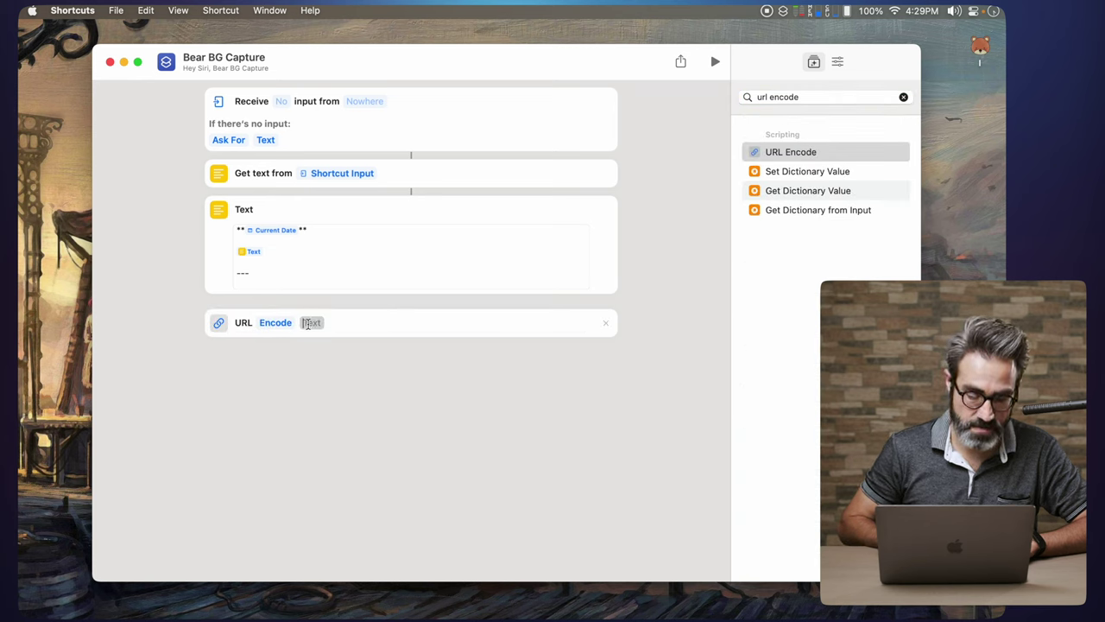
{"action": "right_click", "coordinate": [308, 323]}
{"action": "mouse_move", "coordinate": [363, 385]}
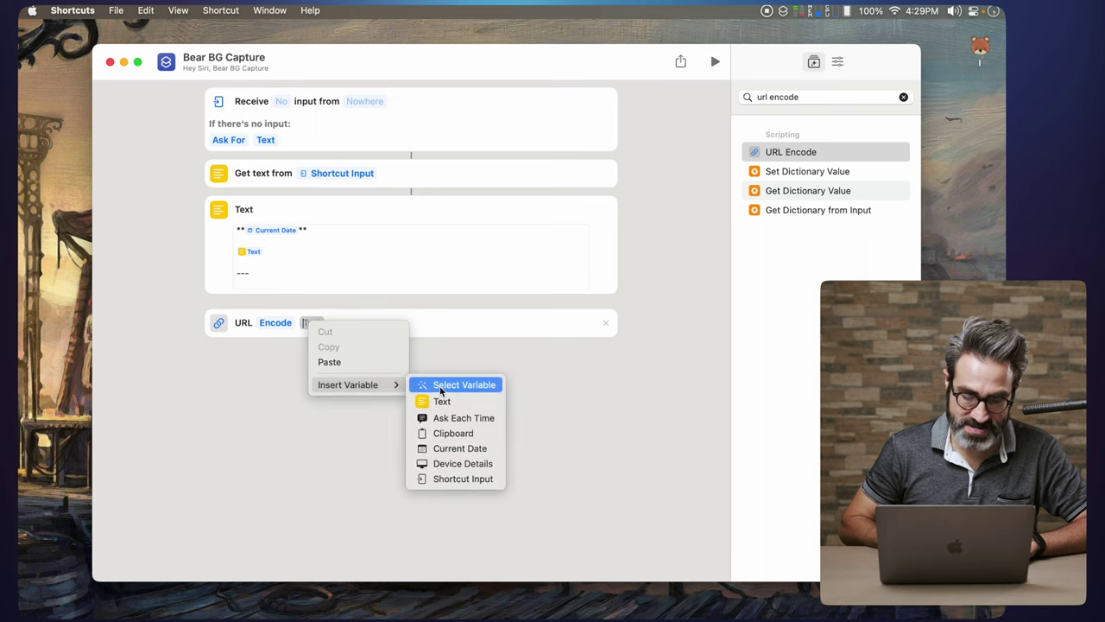
{"action": "left_click", "coordinate": [439, 386]}
{"action": "left_click", "coordinate": [401, 374]}
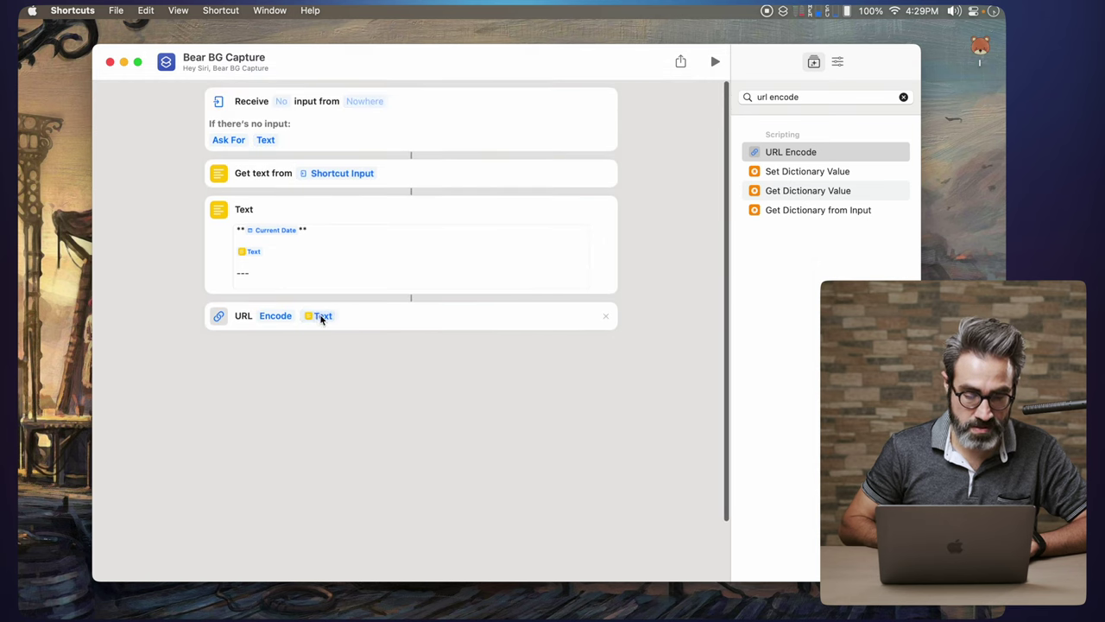
Add a Replace Text action after URL Encode that replaces %5Cn with %0A in the URL Encoded Text.
{"action": "triple_click", "coordinate": [805, 99]}
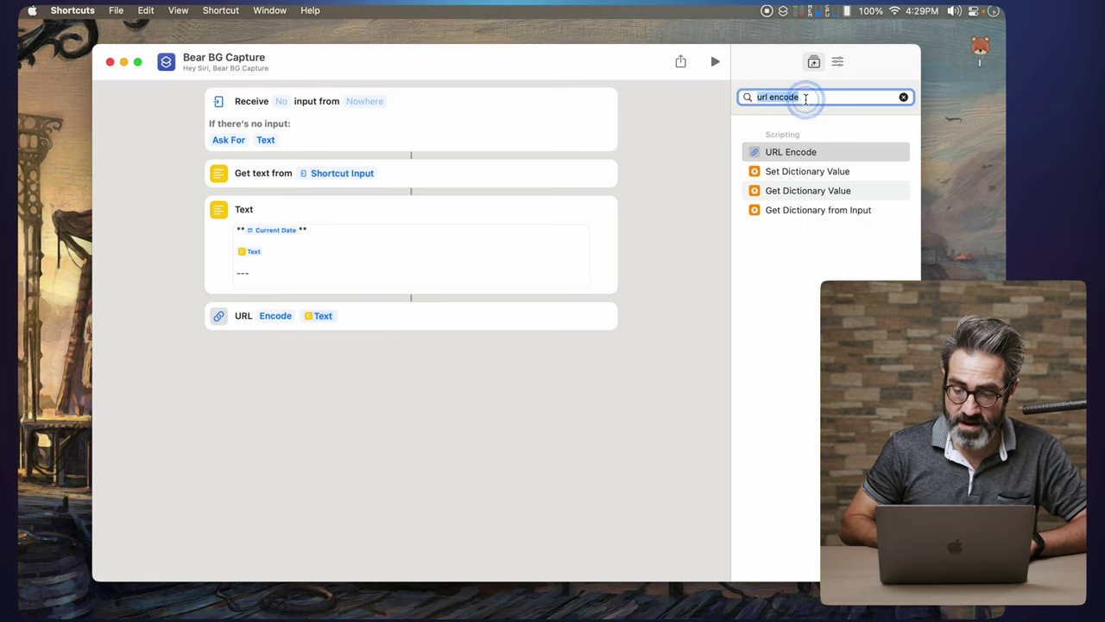
{"action": "type", "text": "replac"}
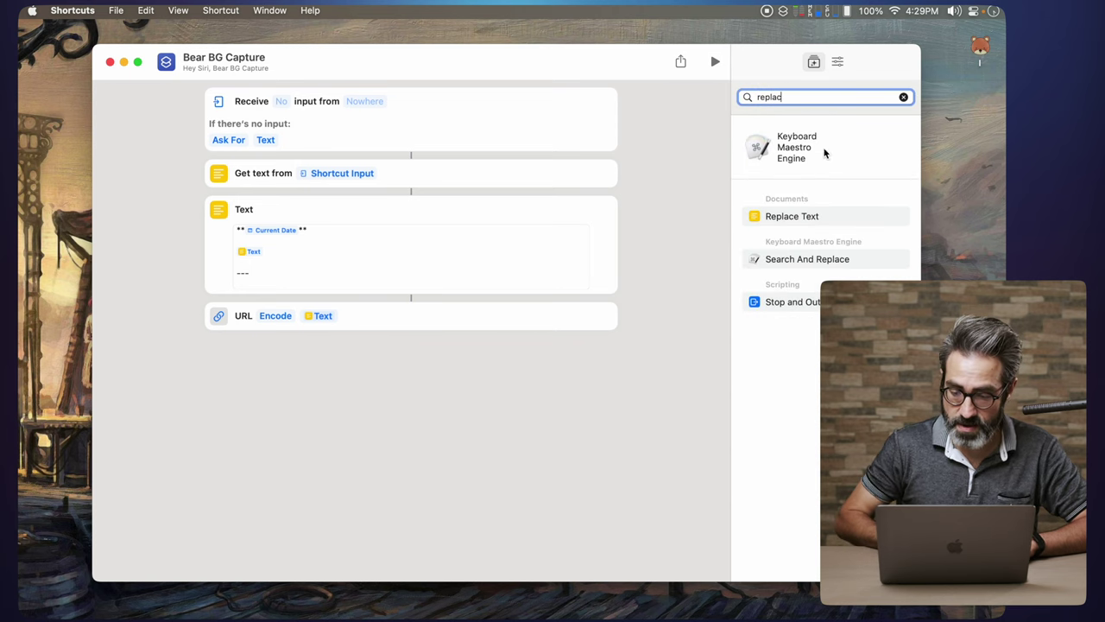
{"action": "left_click_drag", "start_coordinate": [786, 218], "coordinate": [292, 354]}
{"action": "left_click", "coordinate": [287, 352]}
{"action": "type", "text": "%5Cn"}
{"action": "left_click", "coordinate": [342, 352]}
{"action": "type", "text": "%0A"}
{"action": "left_click", "coordinate": [361, 391]}
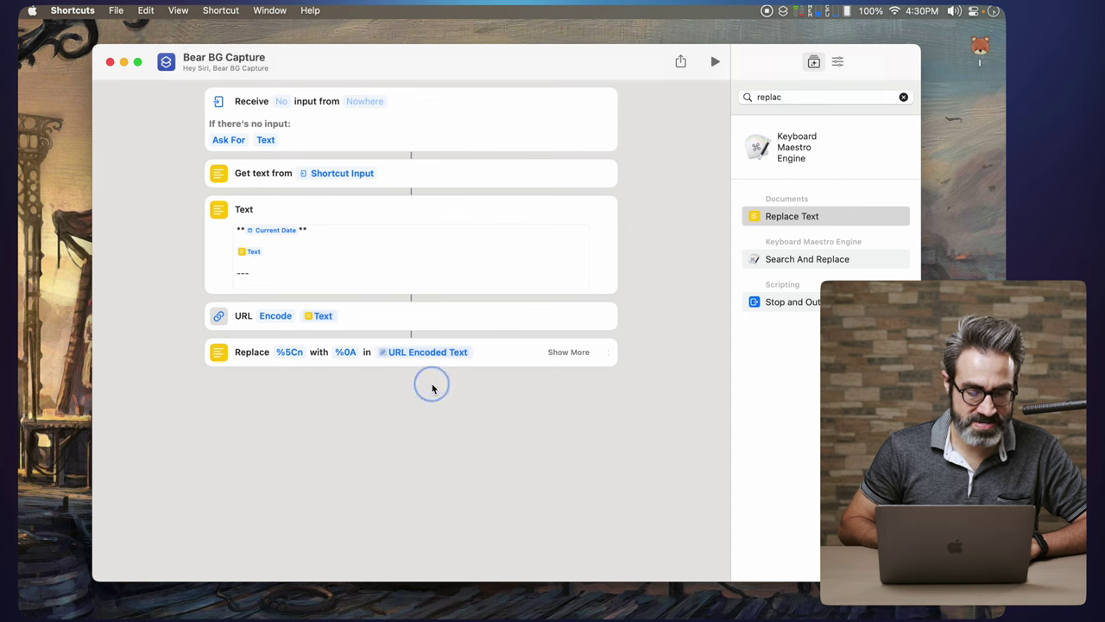
Run the Capture in Bear launcher command with the text "This is some captured text\nThis should go in another line" and examine the INBOX note.
{"action": "key", "text": "alt+space"}
{"action": "type", "text": "C"}
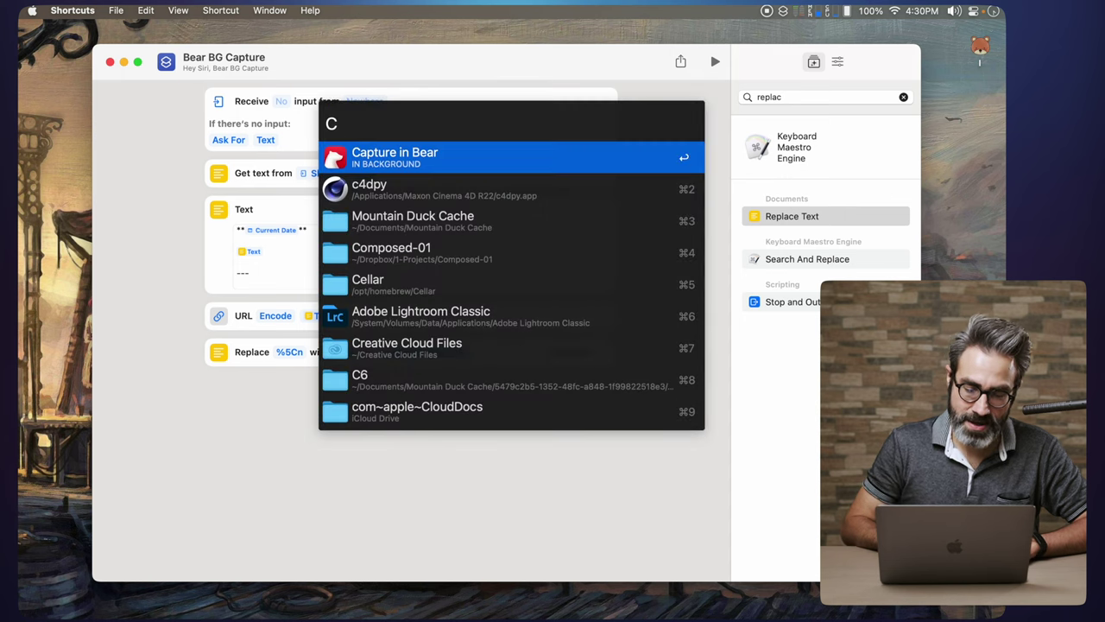
{"action": "type", "text": " T"}
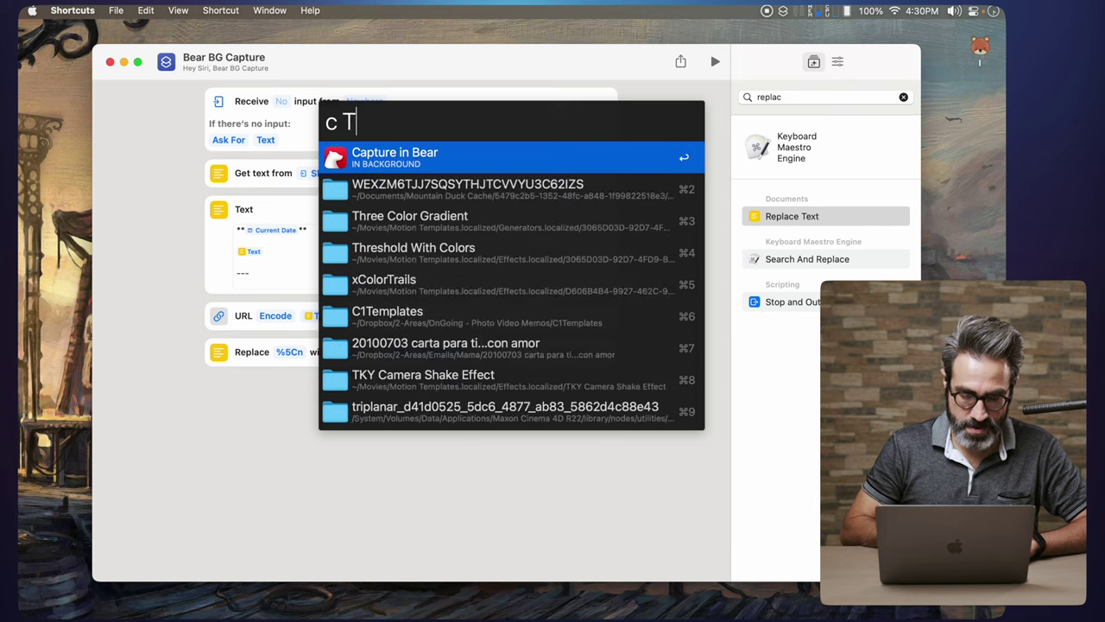
{"action": "type", "text": "his is"}
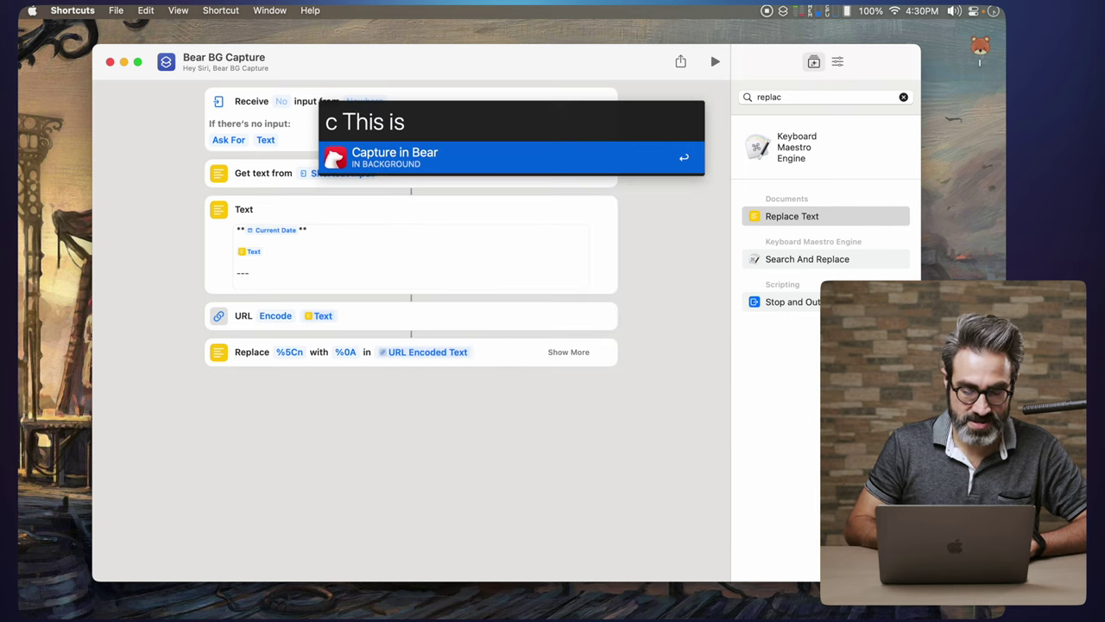
{"action": "type", "text": " some captured text\\"}
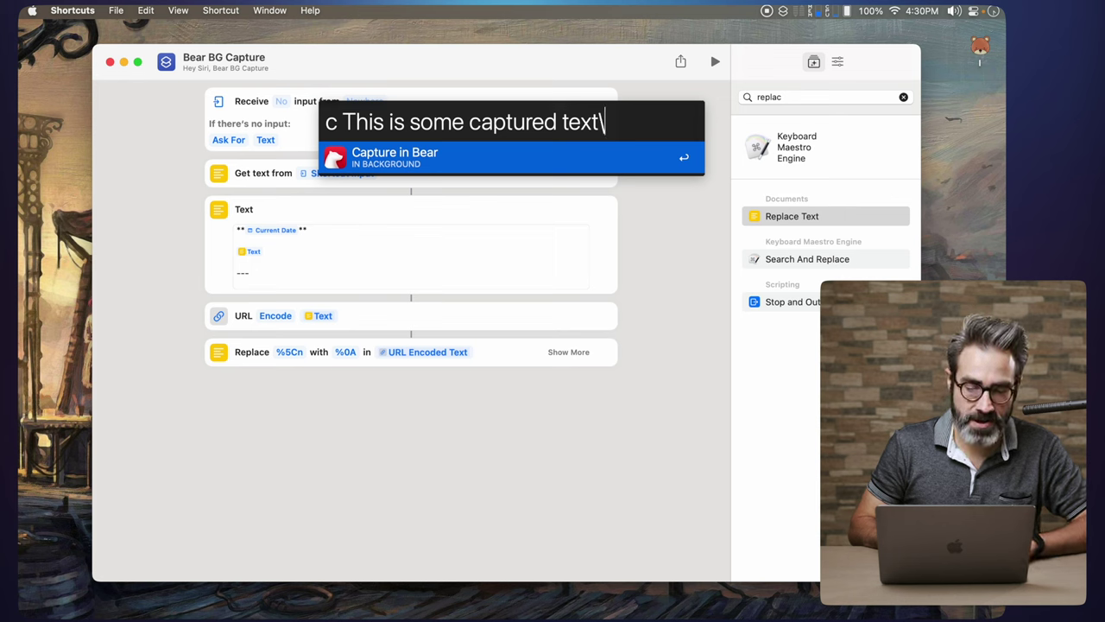
{"action": "type", "text": "nThis should go in another line"}
{"action": "key", "text": "Return"}
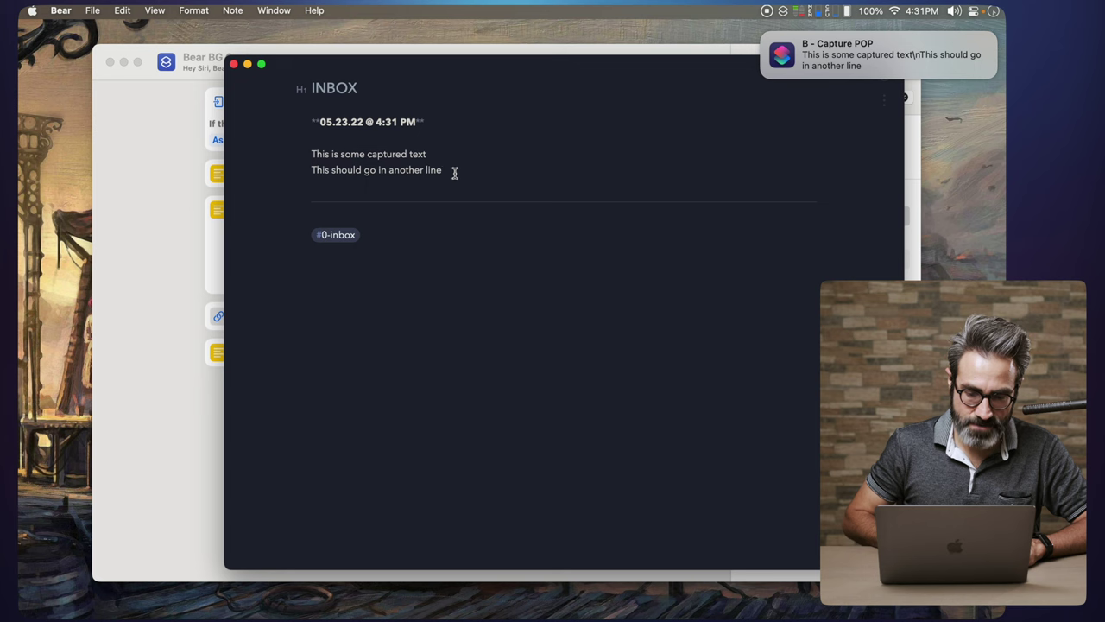
{"action": "left_click", "coordinate": [311, 154]}
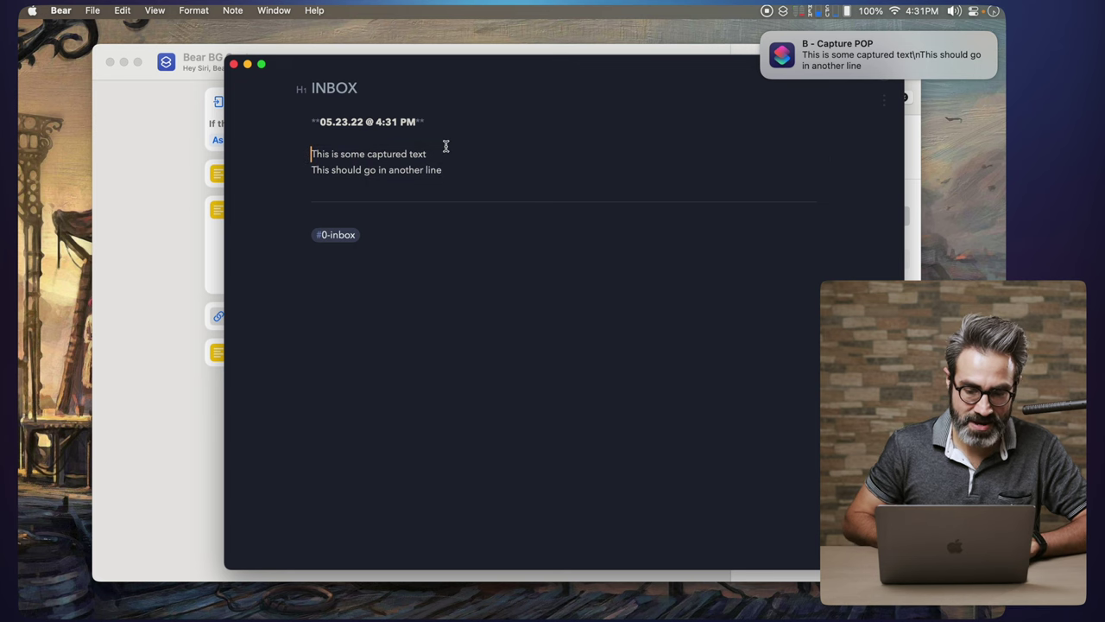
Switch back to Shortcuts and add the Scripting Set Variable action after Replace Text, naming the variable TheContent.
{"action": "key", "text": "super+Tab"}
{"action": "left_click", "coordinate": [789, 97]}
{"action": "key", "text": "super+a"}
{"action": "type", "text": "set v"}
{"action": "key", "text": "BackSpace"}
{"action": "type", "text": "a "}
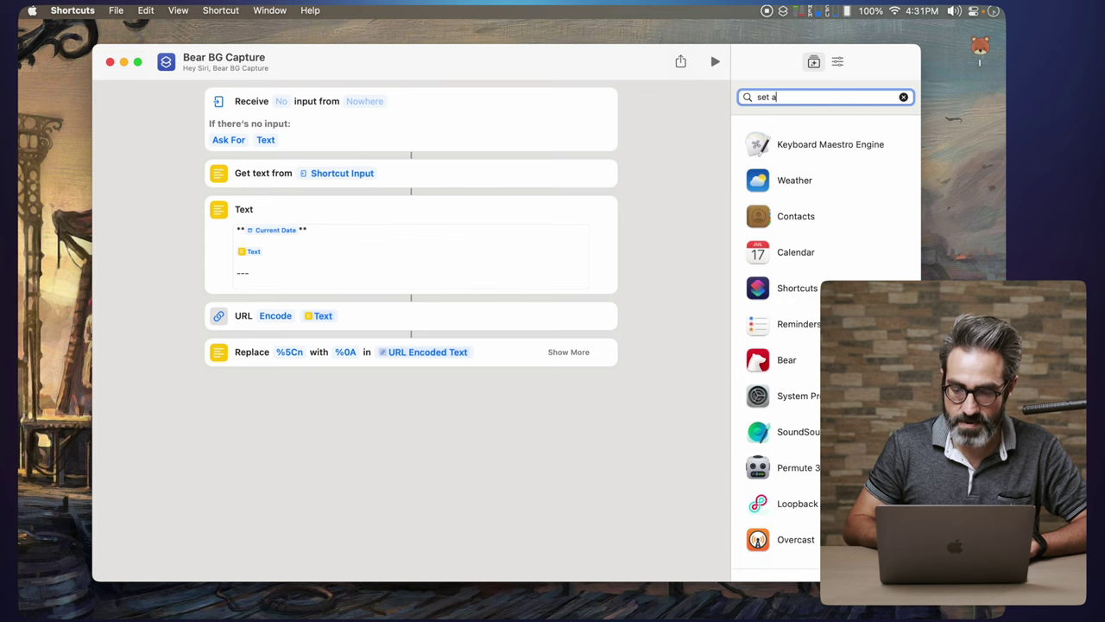
{"action": "type", "text": "var"}
{"action": "left_click_drag", "start_coordinate": [790, 259], "coordinate": [309, 389]}
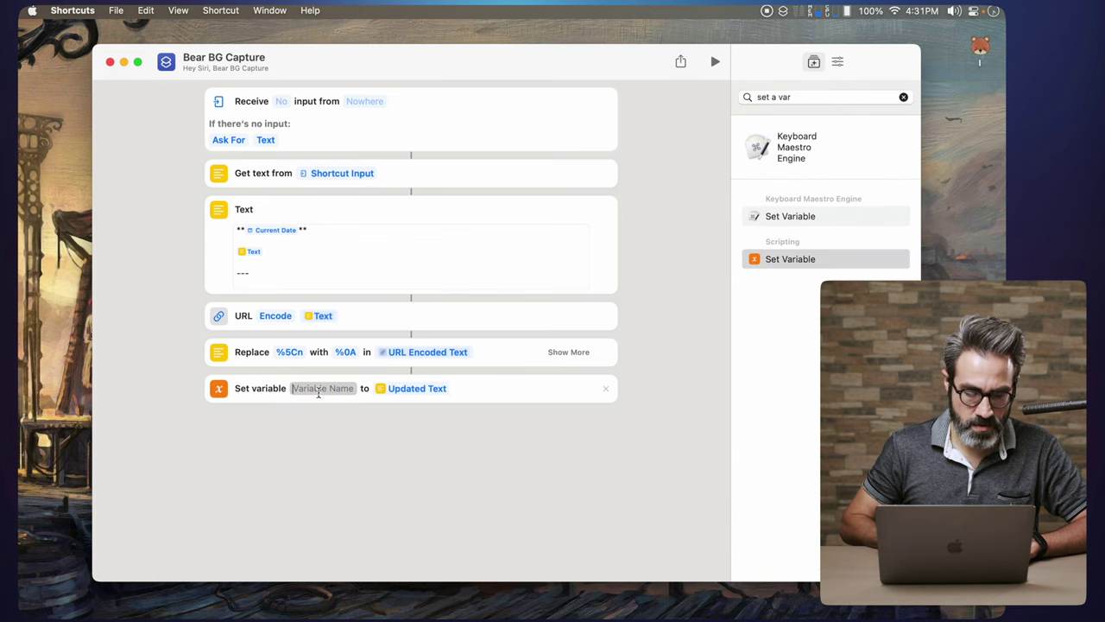
{"action": "left_click", "coordinate": [320, 390]}
{"action": "type", "text": "TheContent"}
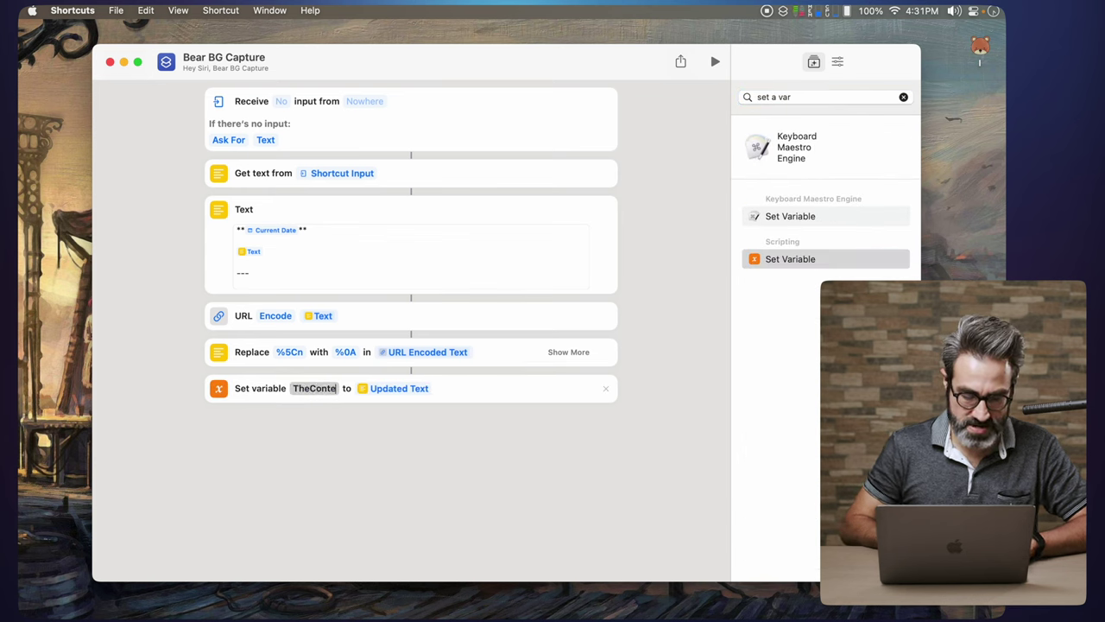
Clear the value of the TheContent variable and reassign the Replace action's Updated Text output to it.
{"action": "left_click", "coordinate": [410, 390]}
{"action": "left_click", "coordinate": [393, 389]}
{"action": "left_click", "coordinate": [412, 390]}
{"action": "left_click", "coordinate": [363, 235]}
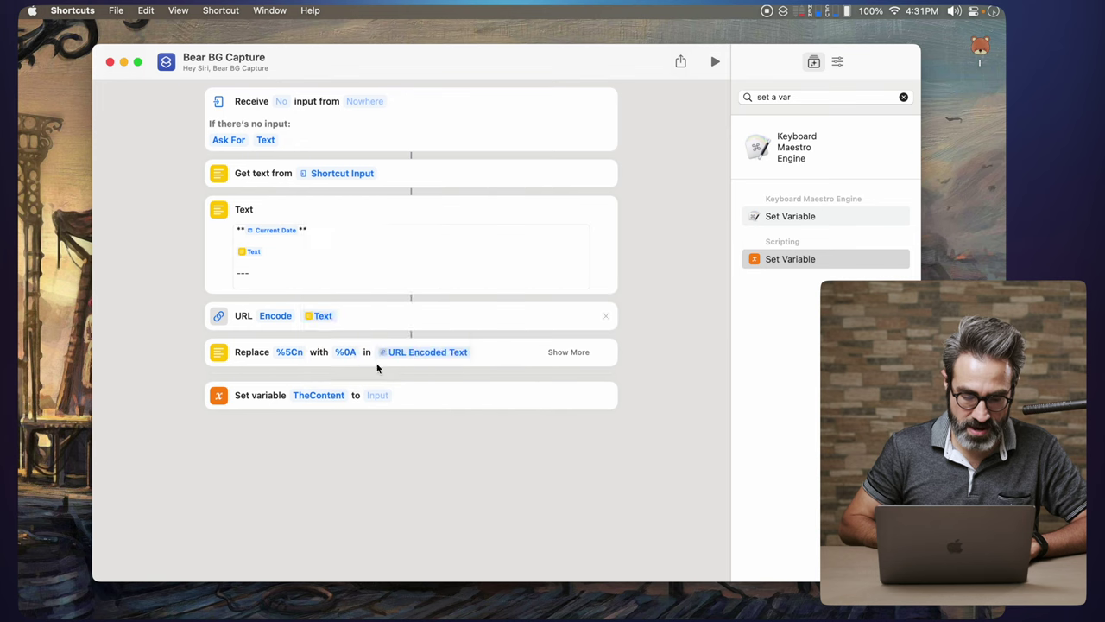
{"action": "left_click", "coordinate": [376, 397]}
{"action": "left_click", "coordinate": [391, 418]}
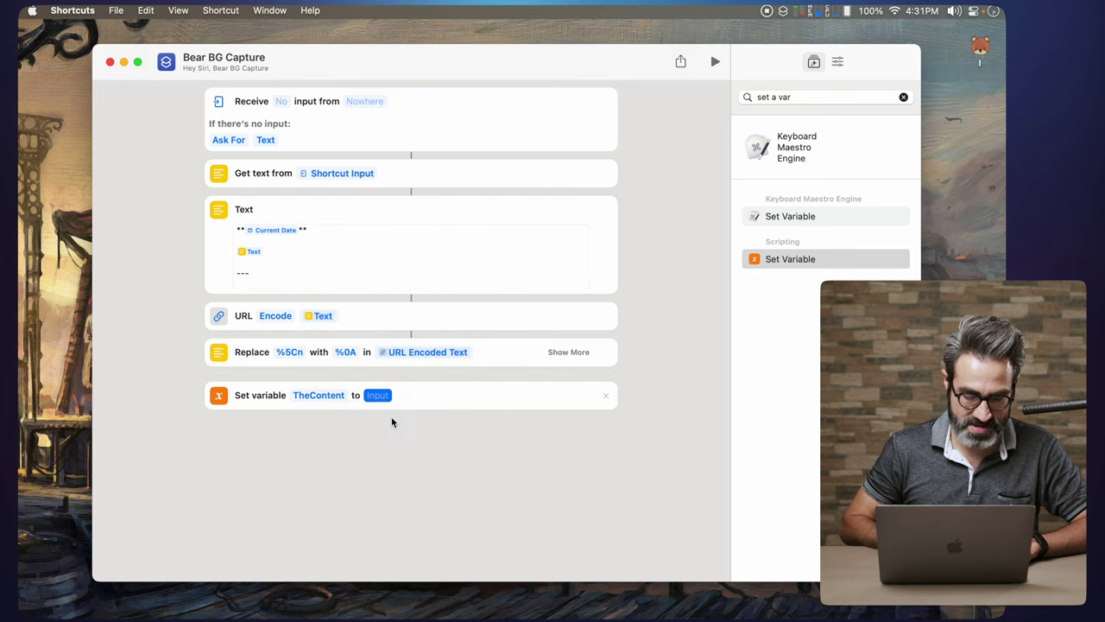
{"action": "scroll", "coordinate": [453, 430], "scroll_direction": "down", "scroll_amount": 3}
{"action": "left_click", "coordinate": [407, 396]}
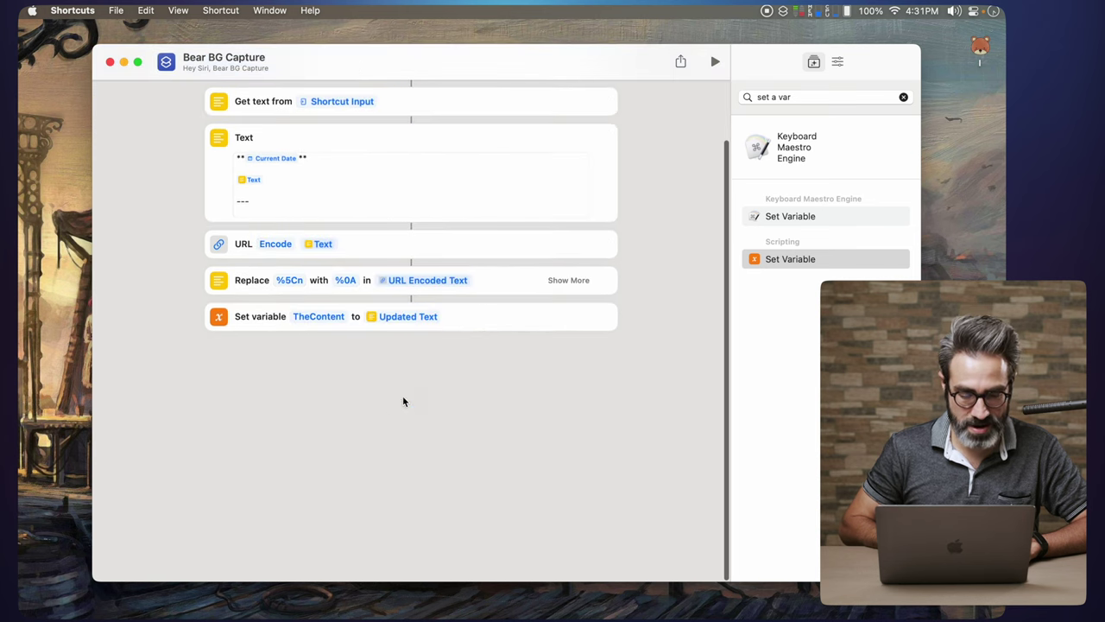
{"action": "scroll", "coordinate": [440, 395], "scroll_direction": "up", "scroll_amount": 2}
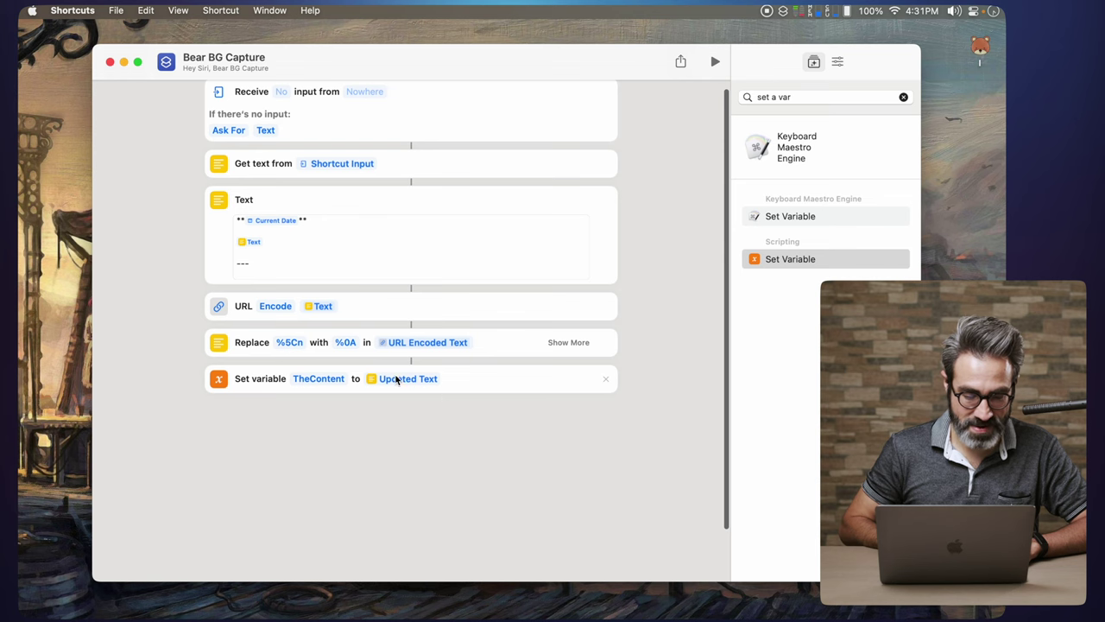
Add an empty Text action from the suggested actions after the TheContent variable.
{"action": "left_click", "coordinate": [903, 96]}
{"action": "type", "text": "te"}
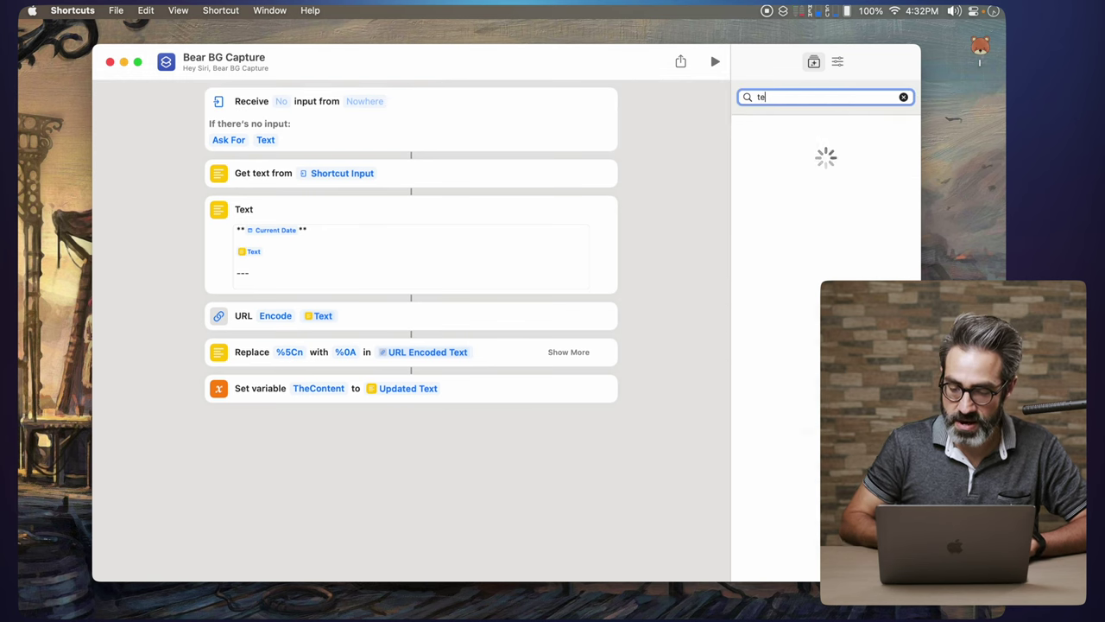
{"action": "left_click", "coordinate": [903, 96]}
{"action": "left_click", "coordinate": [783, 310]}
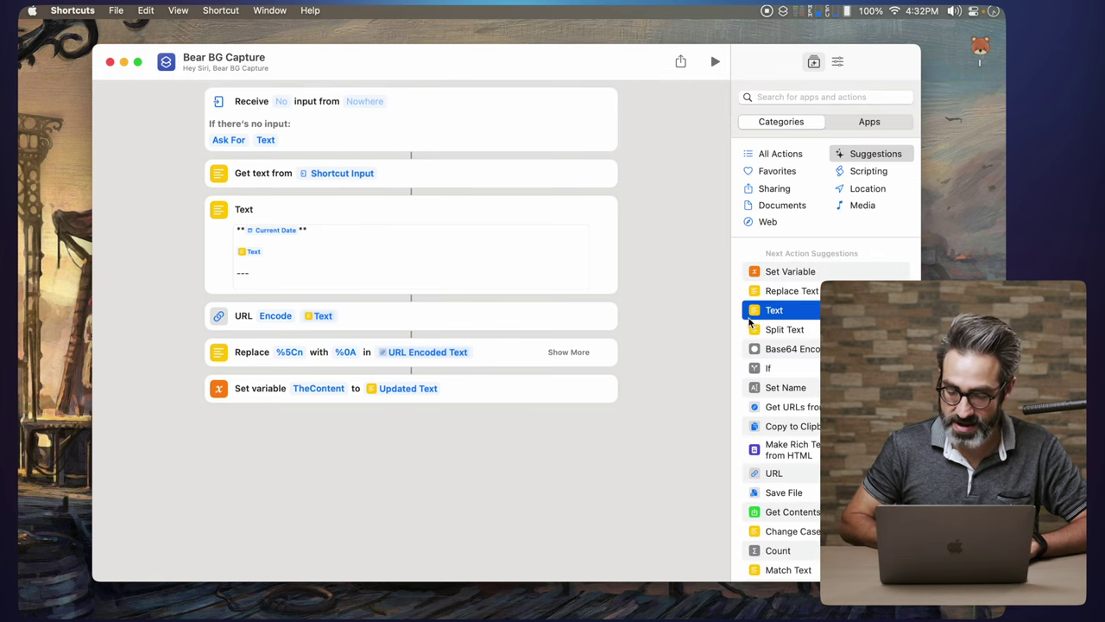
{"action": "left_click_drag", "start_coordinate": [758, 318], "coordinate": [386, 491]}
{"action": "left_click", "coordinate": [345, 451]}
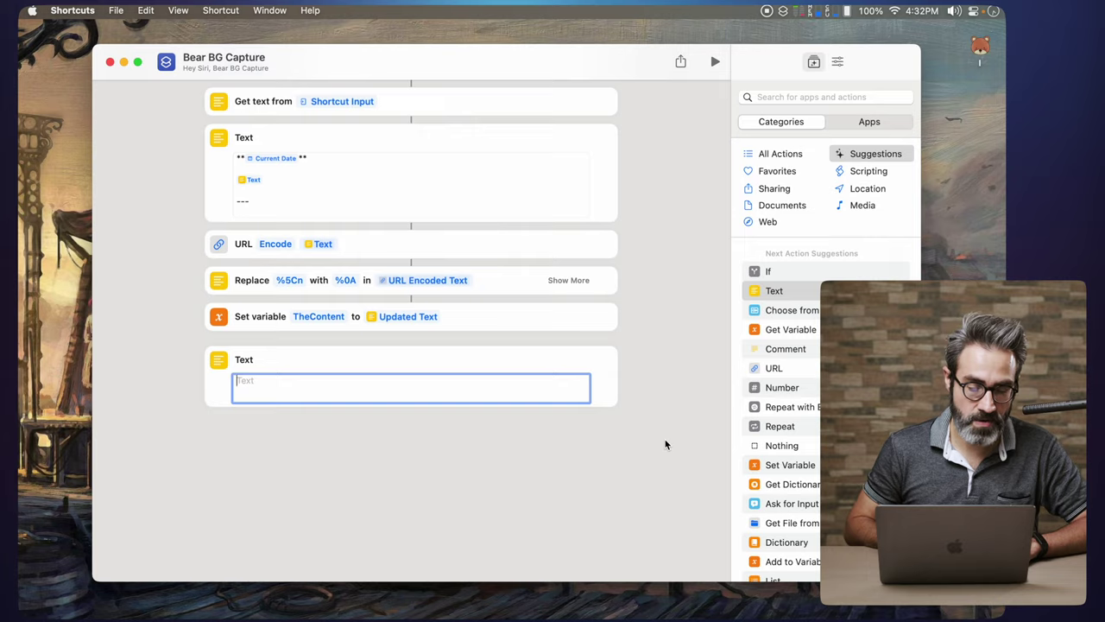
Switch to Bear, copy the INBOX note's identifier, and close the note window.
{"action": "key", "text": "super+Tab"}
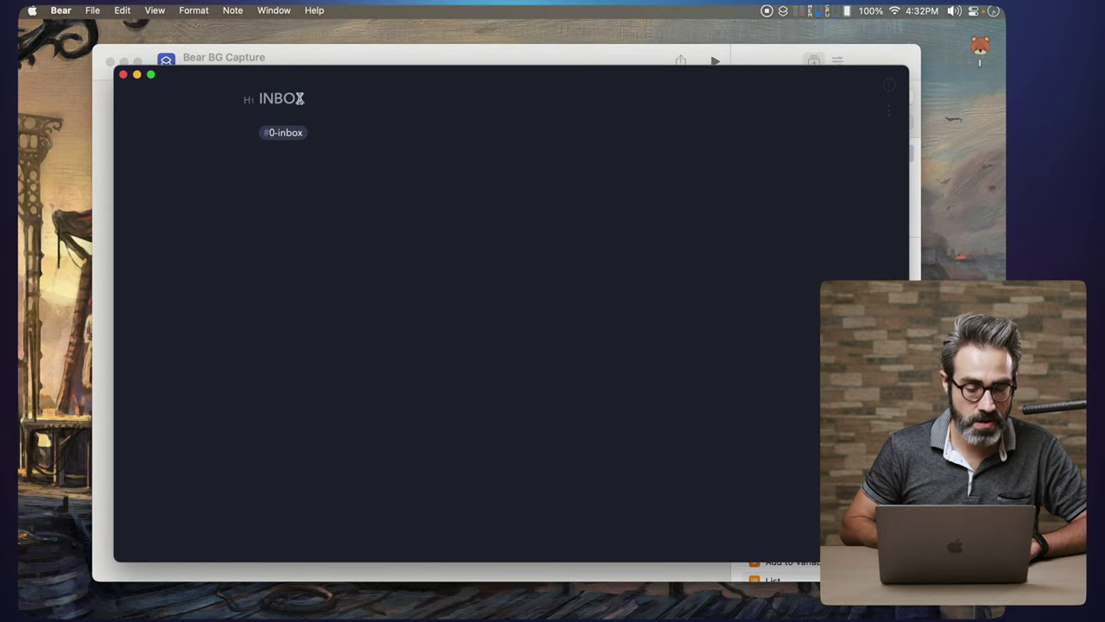
{"action": "left_click", "coordinate": [886, 110]}
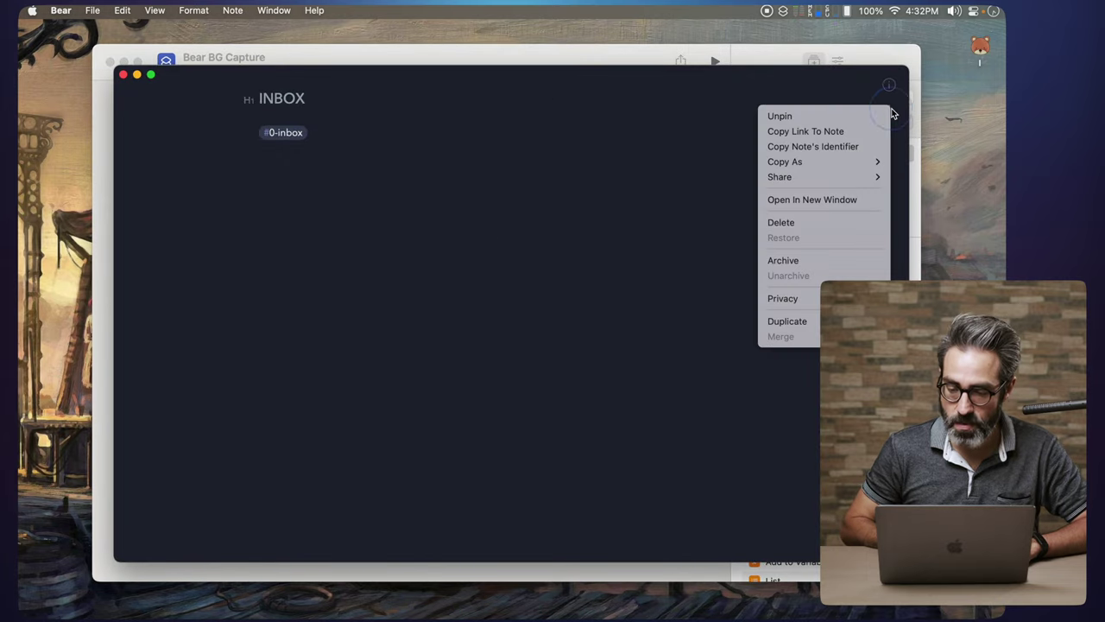
{"action": "left_click", "coordinate": [814, 148]}
{"action": "left_click", "coordinate": [362, 160]}
{"action": "key", "text": "super+w"}
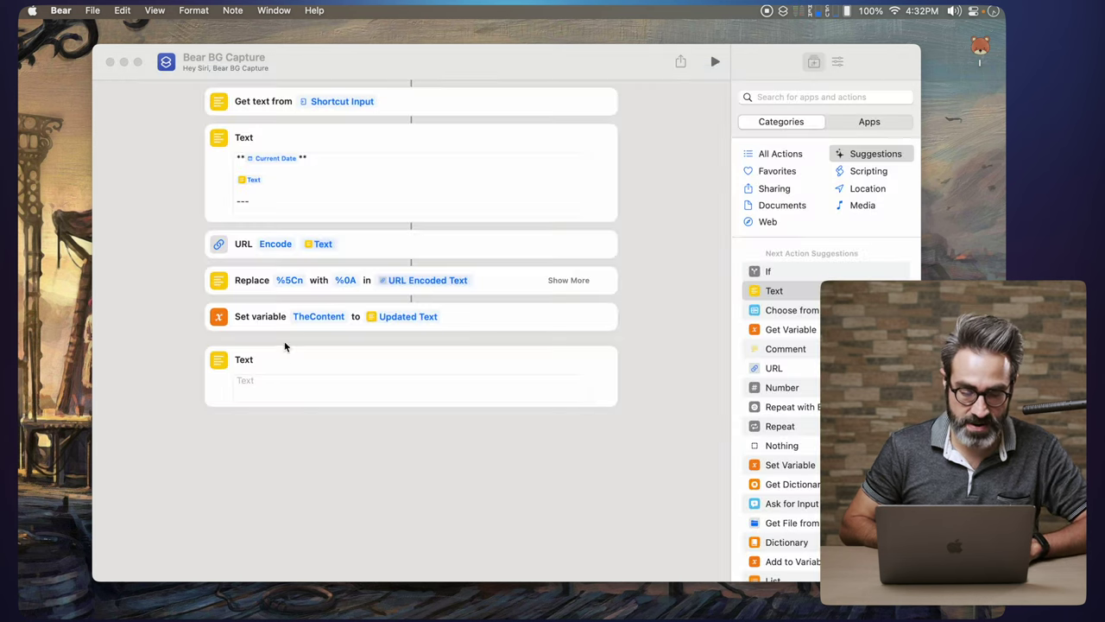
Paste the copied note identifier into the empty Text action in Shortcuts.
{"action": "left_click", "coordinate": [267, 377]}
{"action": "key", "text": "super+v"}
{"action": "left_click", "coordinate": [645, 397]}
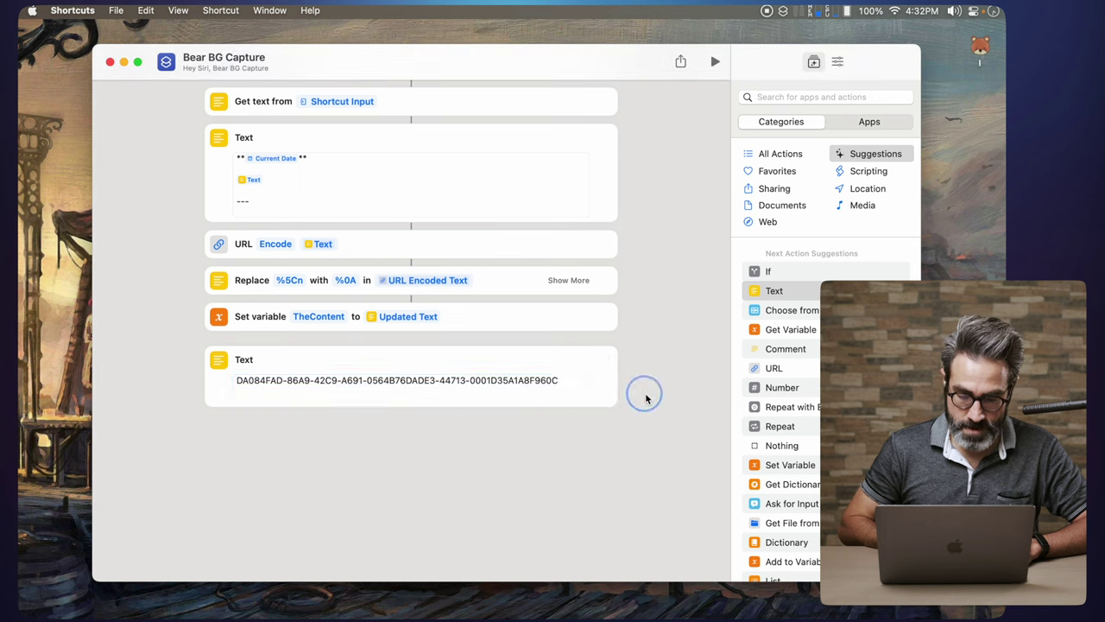
Add a URL Encode action that encodes the Text action holding the note identifier.
{"action": "left_click", "coordinate": [788, 96]}
{"action": "type", "text": "u"}
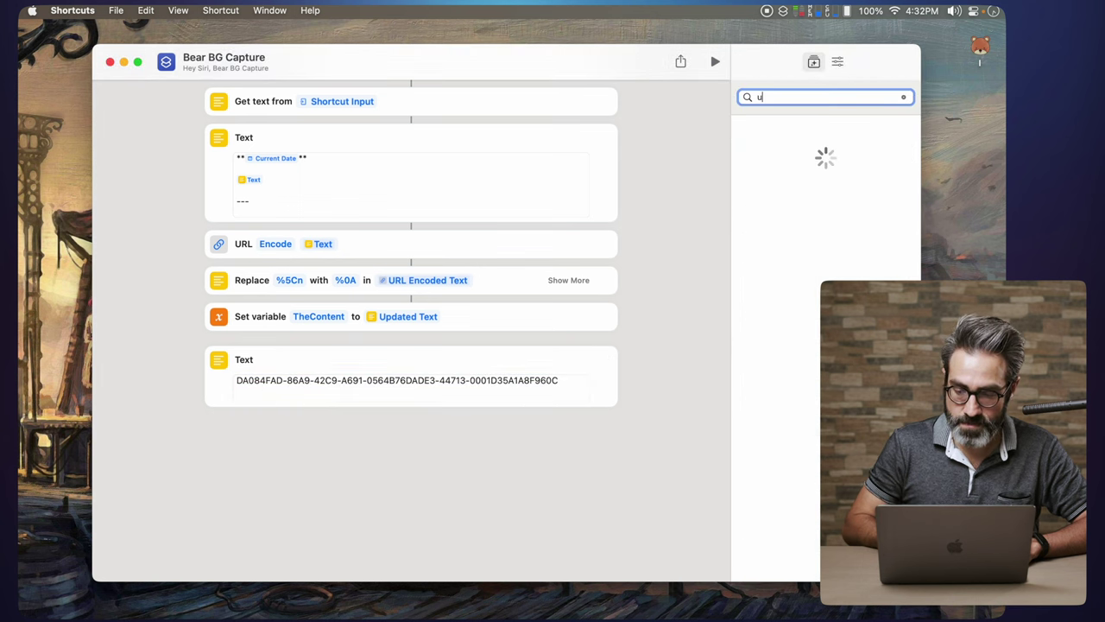
{"action": "type", "text": "rl"}
{"action": "type", "text": " encod"}
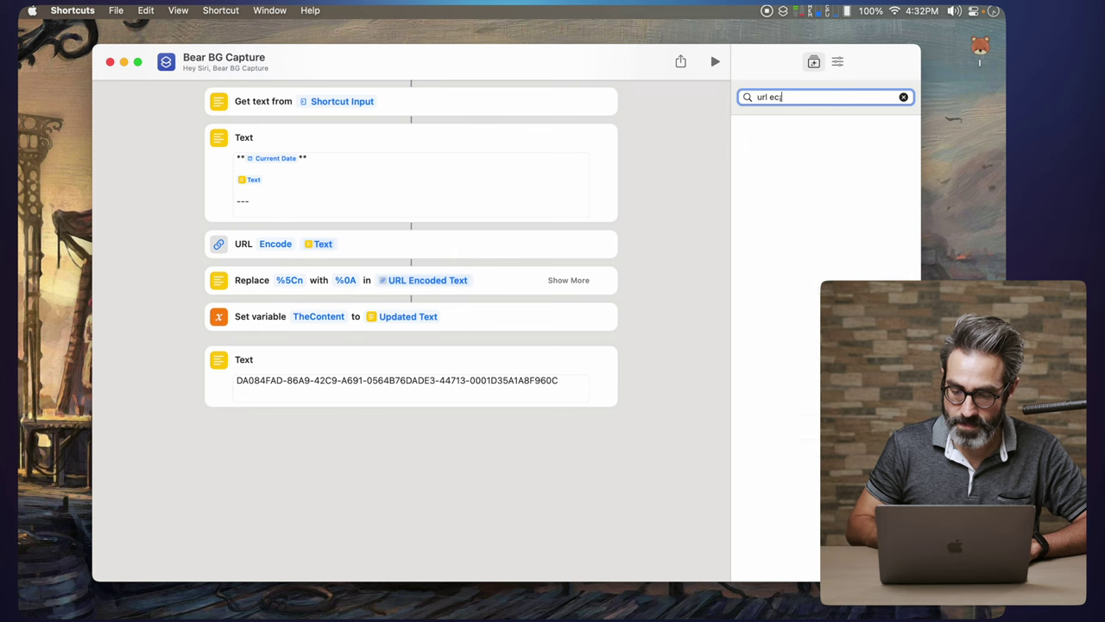
{"action": "type", "text": "e"}
{"action": "key", "text": "Return"}
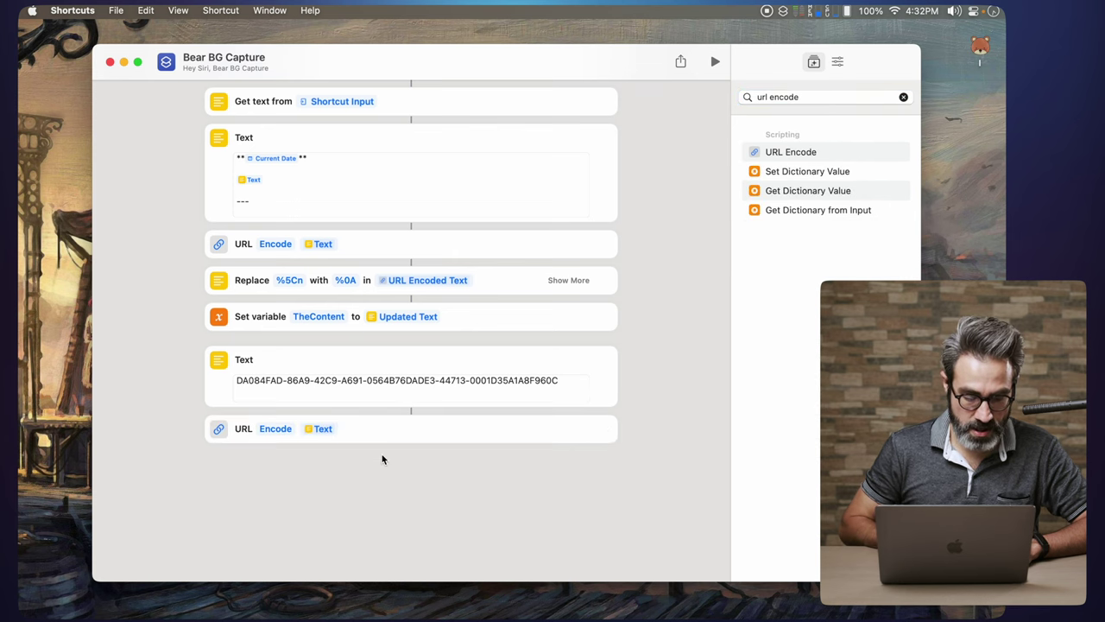
Add a Scripting Set Variable action at the end that stores the URL Encoded Text in a variable named TheID.
{"action": "left_click", "coordinate": [809, 97]}
{"action": "key", "text": "BackSpace"}
{"action": "key", "text": "BackSpace"}
{"action": "key", "text": "BackSpace"}
{"action": "key", "text": "BackSpace"}
{"action": "key", "text": "BackSpace"}
{"action": "key", "text": "BackSpace"}
{"action": "key", "text": "BackSpace"}
{"action": "key", "text": "BackSpace"}
{"action": "key", "text": "BackSpace"}
{"action": "key", "text": "BackSpace"}
{"action": "type", "text": "set varia"}
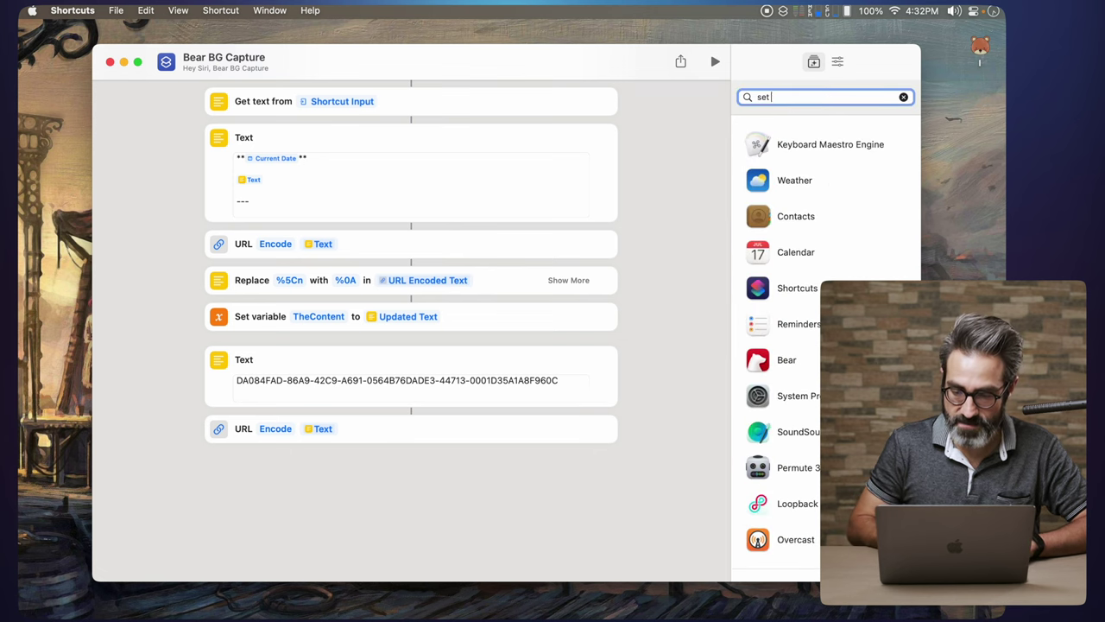
{"action": "left_click_drag", "start_coordinate": [794, 262], "coordinate": [360, 518]}
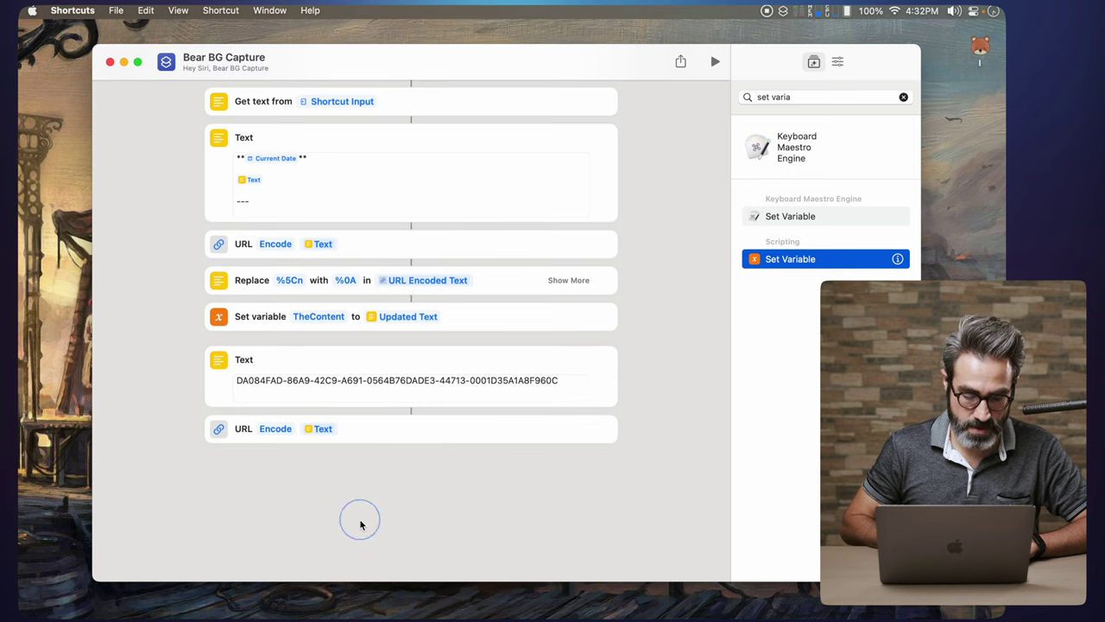
{"action": "left_click", "coordinate": [321, 466]}
{"action": "type", "text": "TheID"}
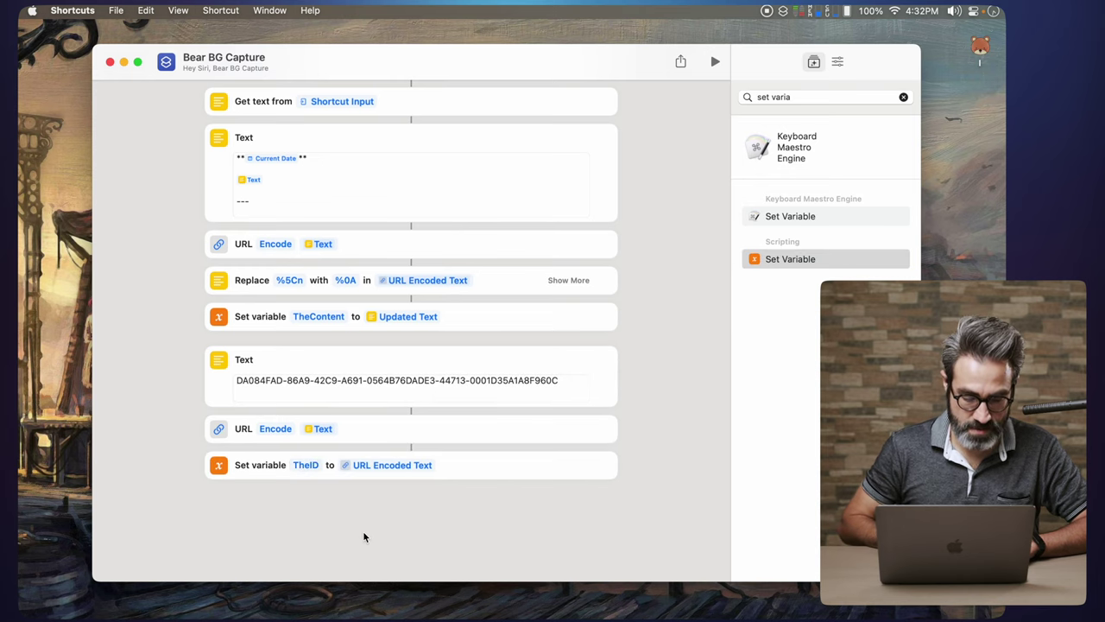
Add another empty Text action from Documents after the TheID variable.
{"action": "key", "text": "super+alt+f"}
{"action": "type", "text": "text"}
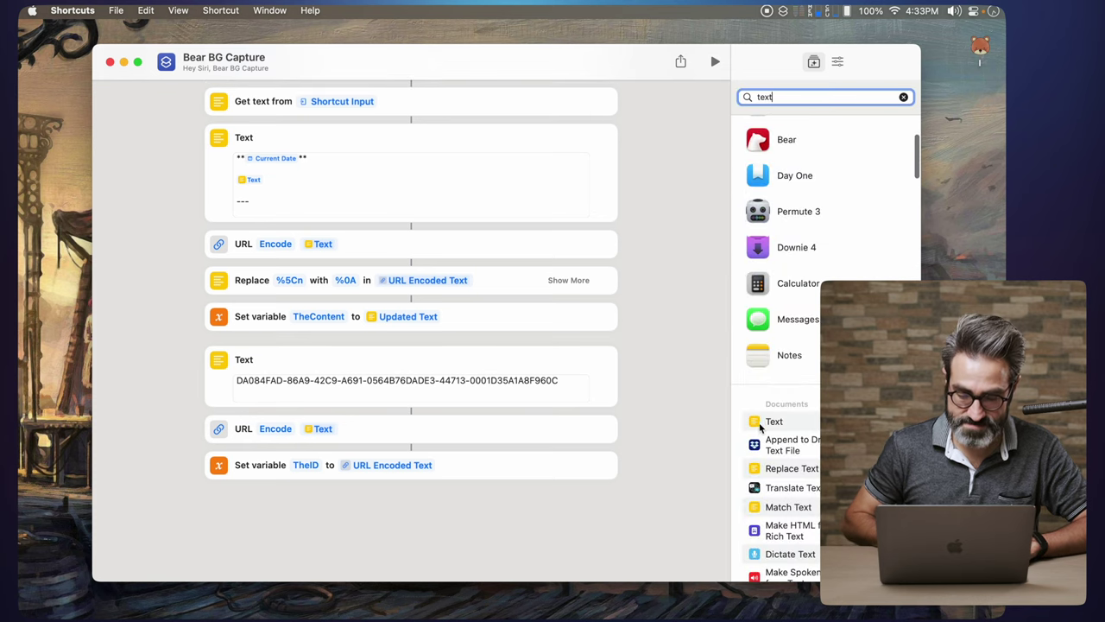
{"action": "left_click_drag", "start_coordinate": [757, 423], "coordinate": [346, 546]}
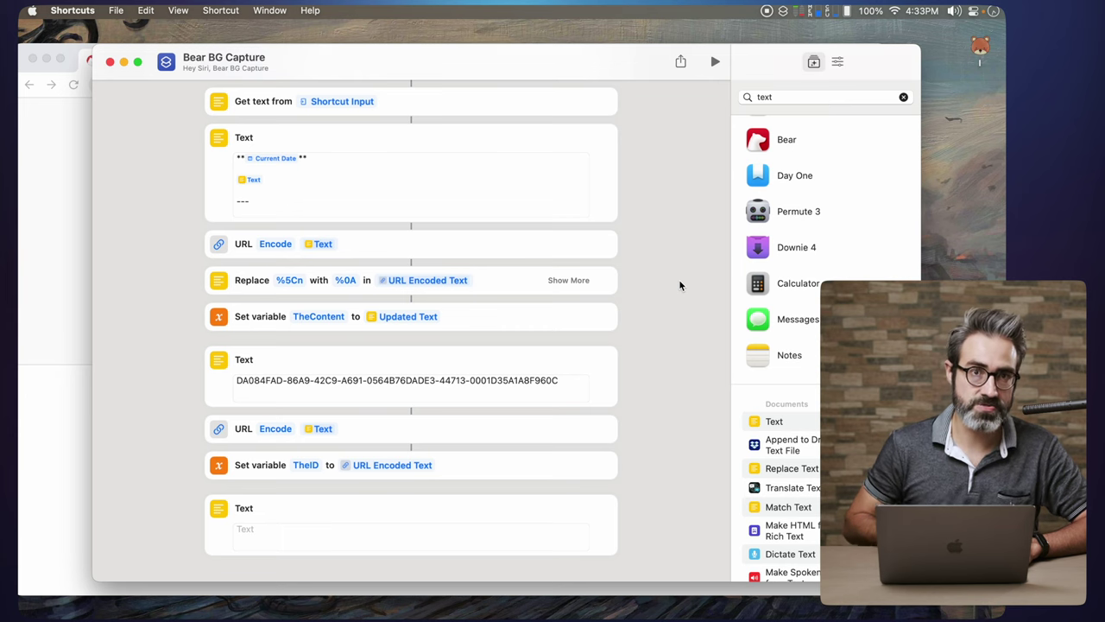
Switch to Chrome and examine the URL format and the list of actions in Bear's X-callback-url Scheme documentation.
{"action": "key", "text": "super+Tab"}
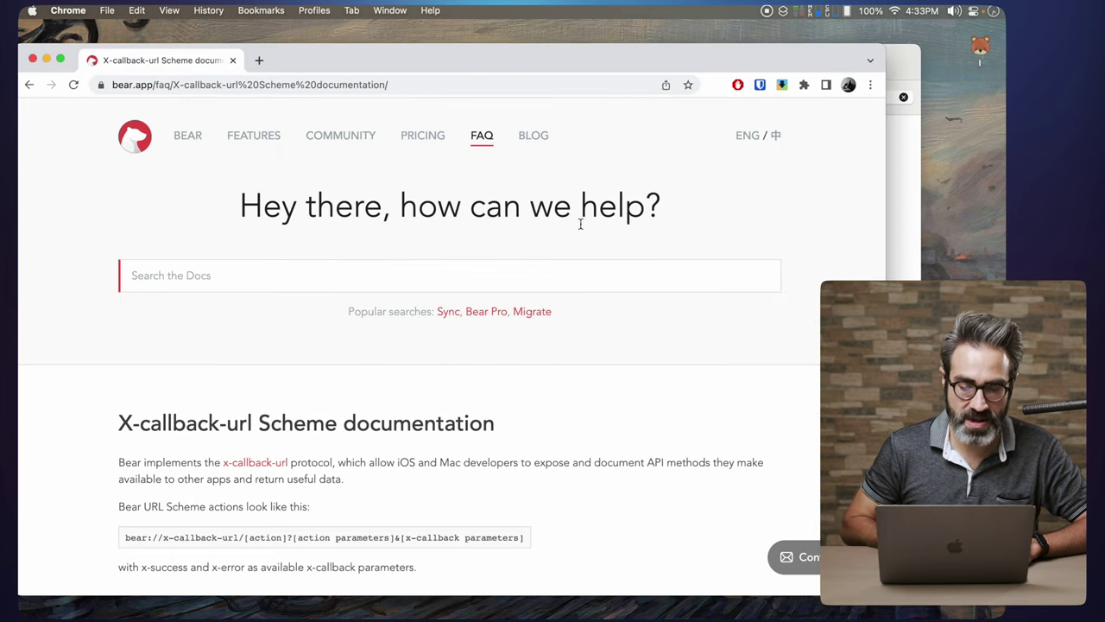
{"action": "scroll", "coordinate": [572, 213], "scroll_direction": "down", "scroll_amount": 1}
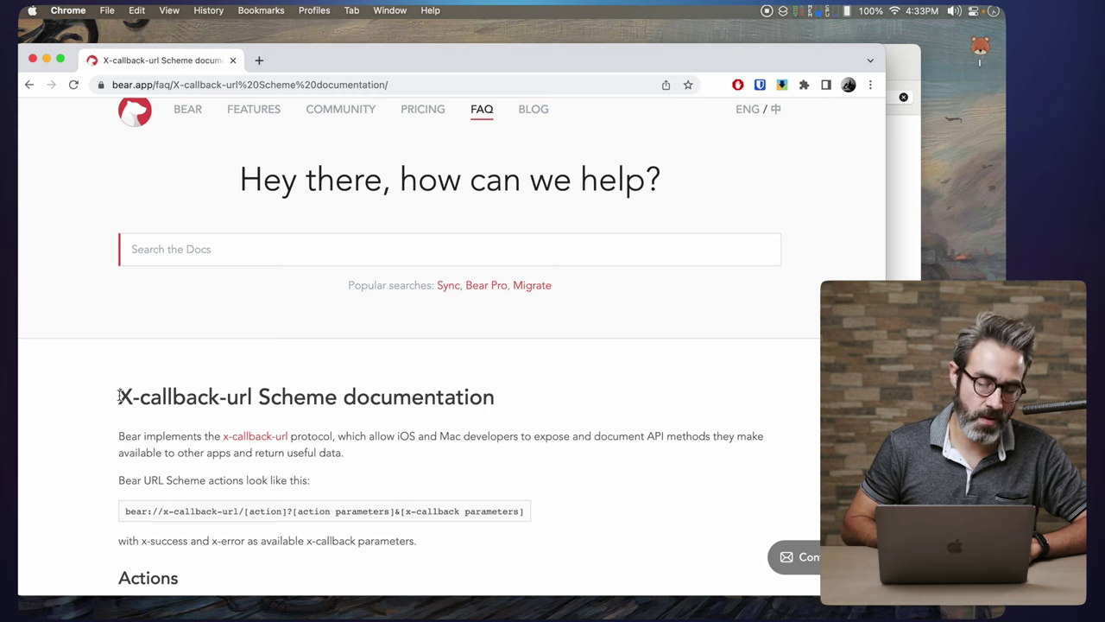
{"action": "left_click_drag", "start_coordinate": [118, 396], "coordinate": [257, 398]}
{"action": "left_click", "coordinate": [259, 402]}
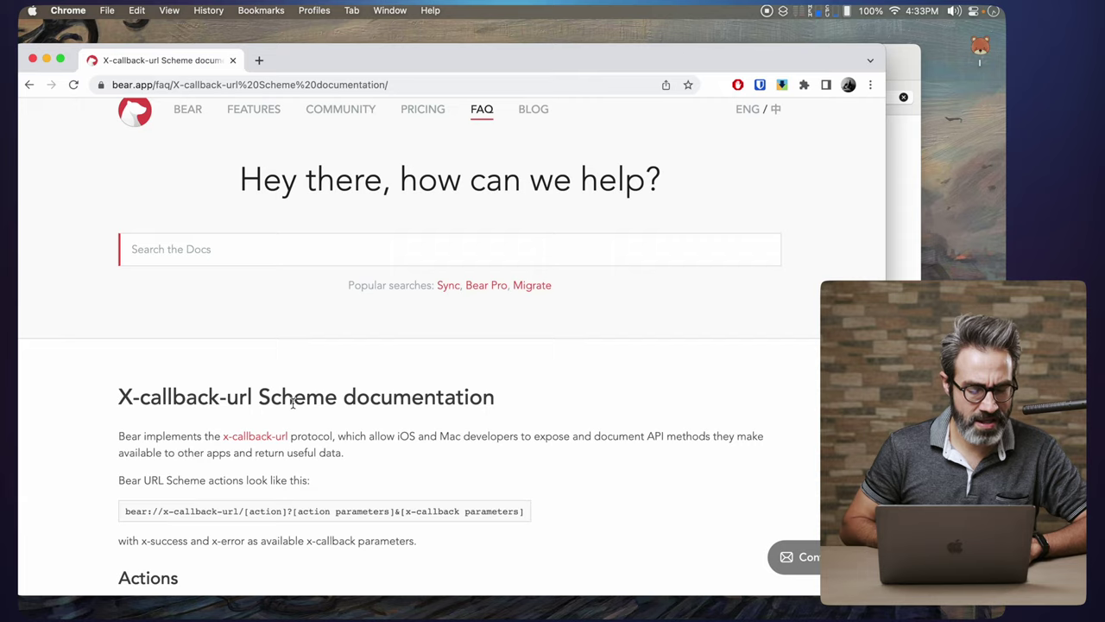
{"action": "scroll", "coordinate": [294, 402], "scroll_direction": "down", "scroll_amount": 5}
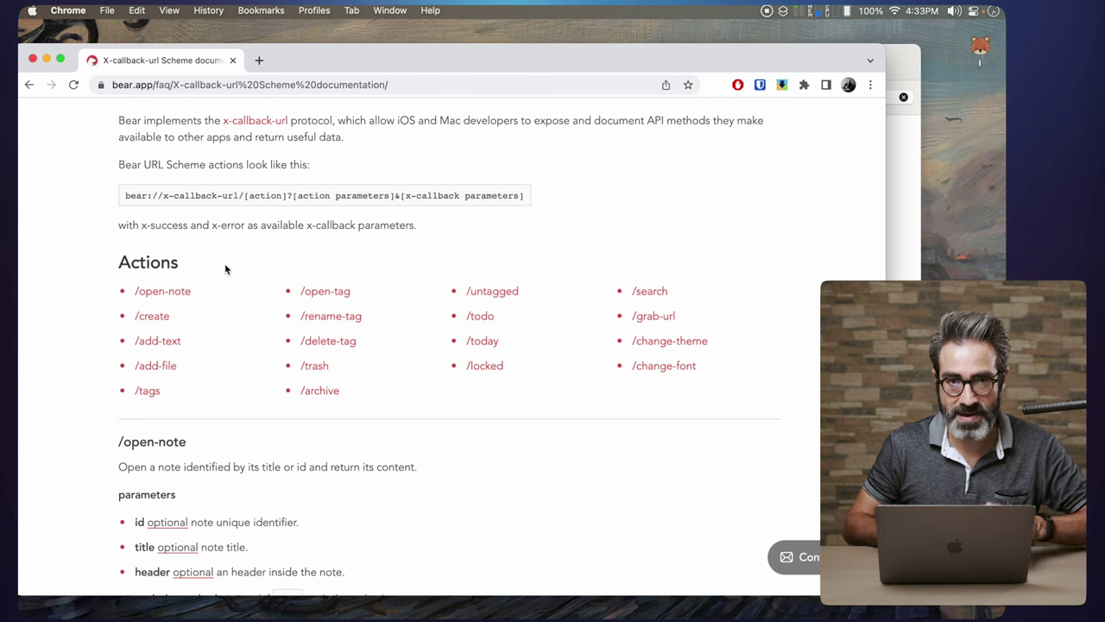
Open the /add-text documentation section and copy bear://x-callback-url/add-text?text= from its example URL.
{"action": "scroll", "coordinate": [234, 378], "scroll_direction": "down", "scroll_amount": 2}
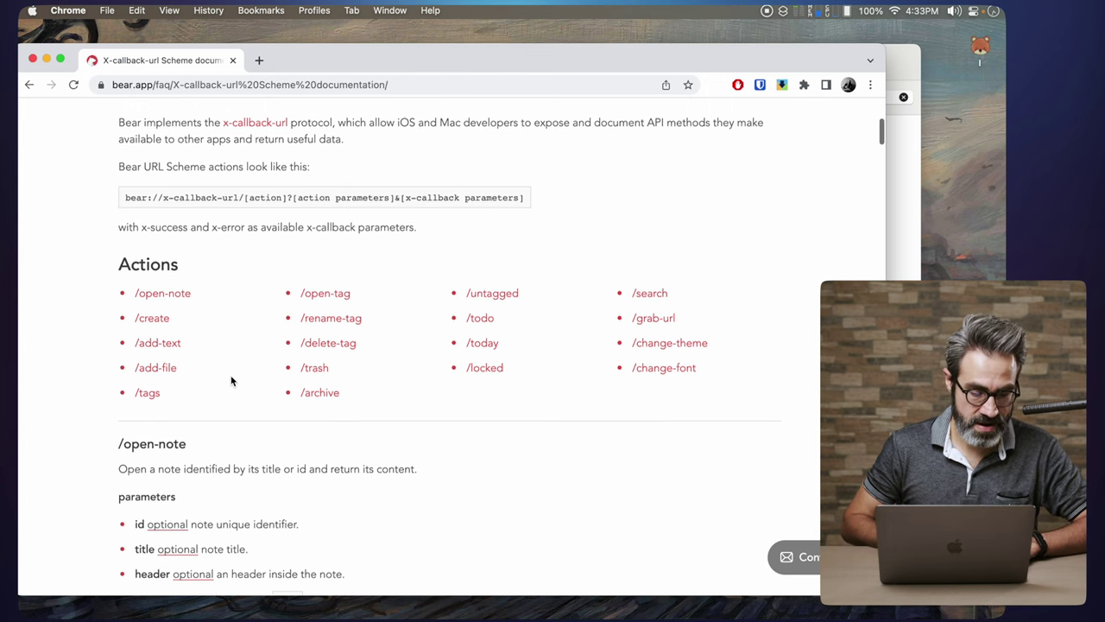
{"action": "left_click", "coordinate": [162, 291]}
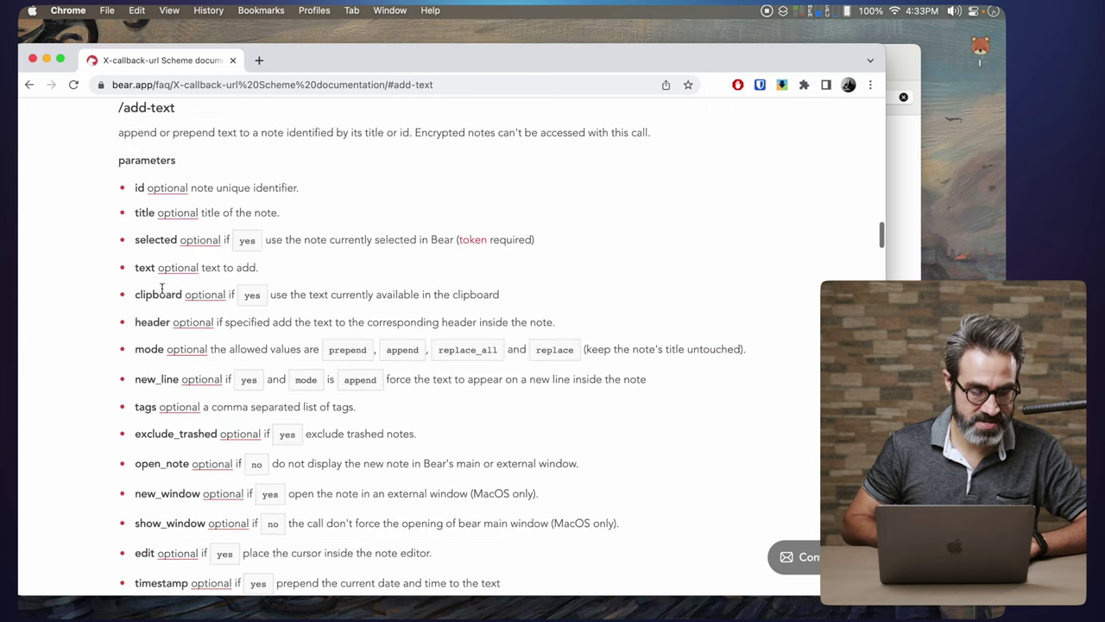
{"action": "scroll", "coordinate": [135, 481], "scroll_direction": "down", "scroll_amount": 5}
{"action": "left_click_drag", "start_coordinate": [124, 479], "coordinate": [319, 480]}
{"action": "key", "text": "super+c"}
Switch to the Bear BG Capture shortcut and paste the copied URL beginning into the empty Text action.
{"action": "key", "text": "super+Tab"}
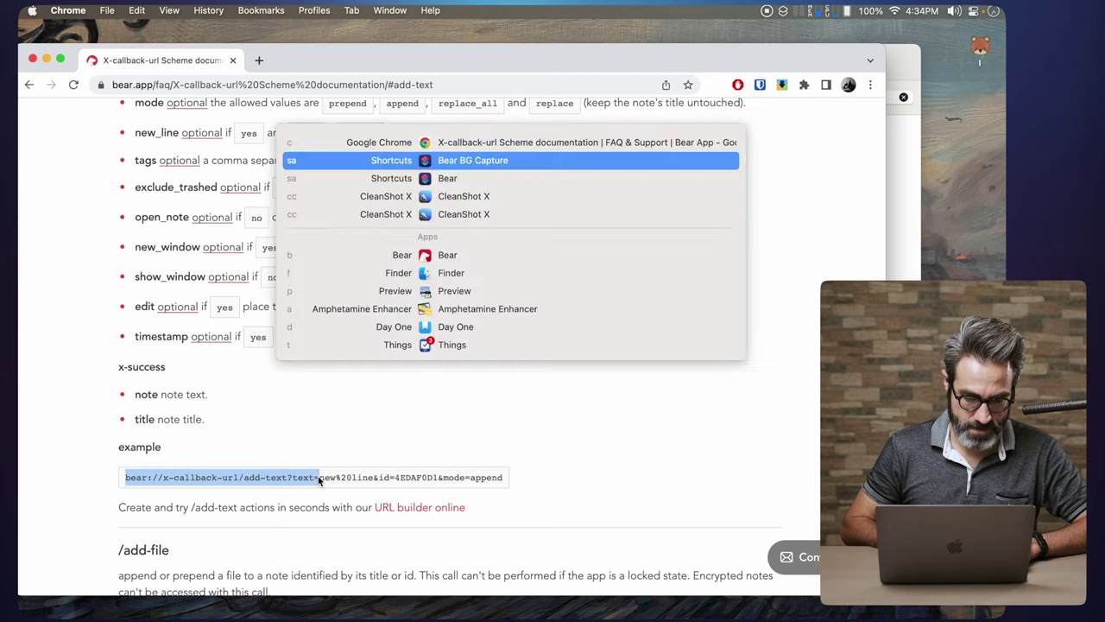
{"action": "key", "text": "super+Tab"}
{"action": "key", "text": "shift+super+Tab"}
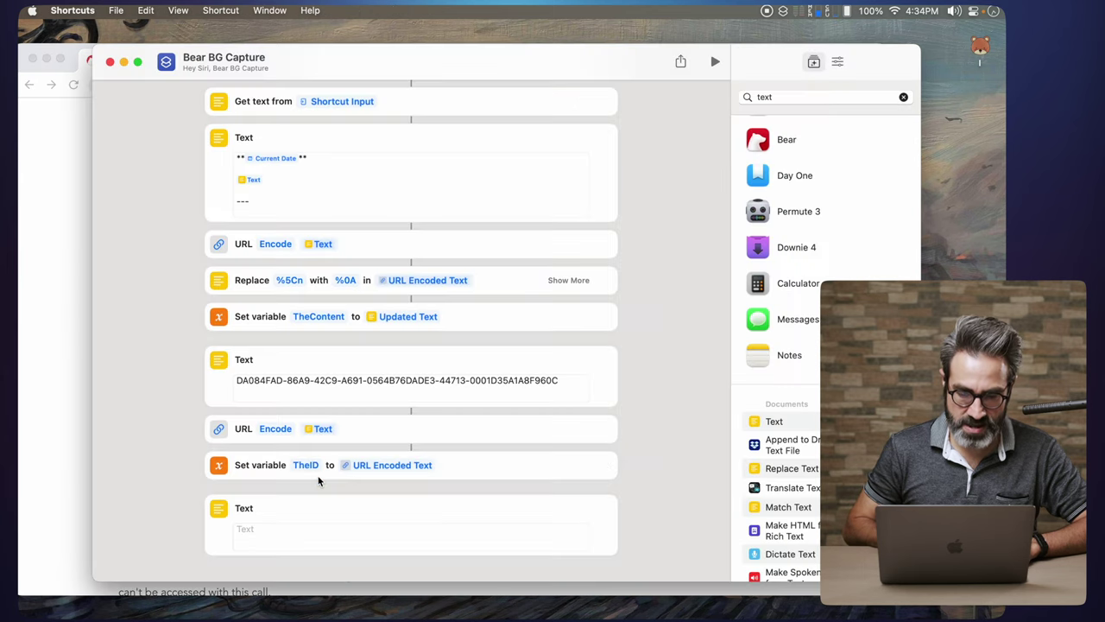
{"action": "left_click", "coordinate": [313, 531]}
{"action": "key", "text": "super+v"}
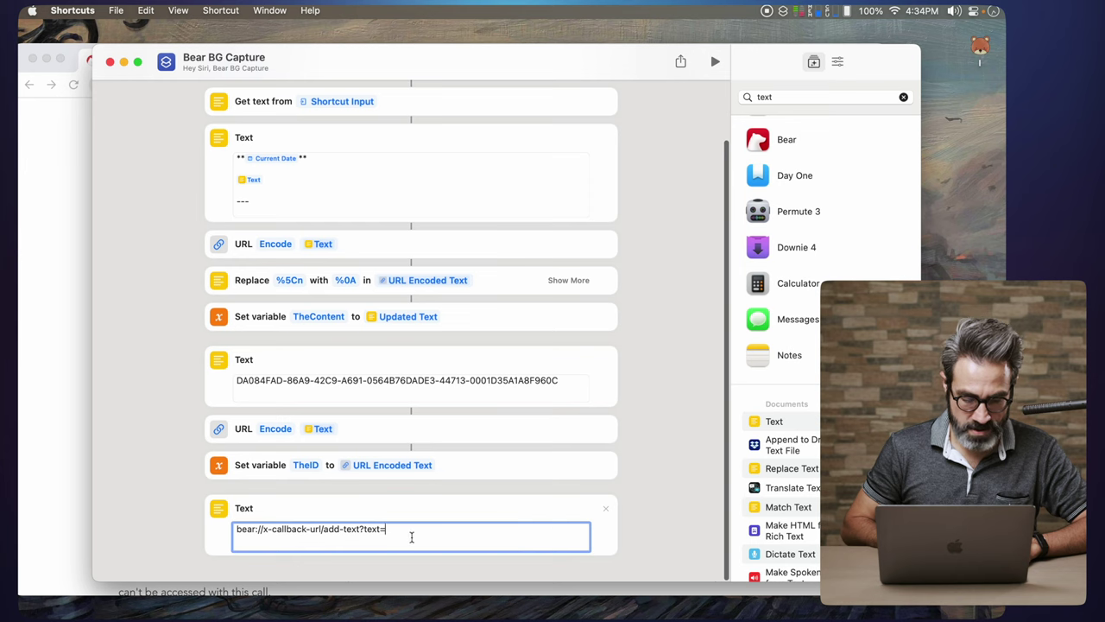
Extend the URL with the TheContent variable, &id= followed by the TheID variable, and &mode=prepend.
{"action": "type", "text": "The"}
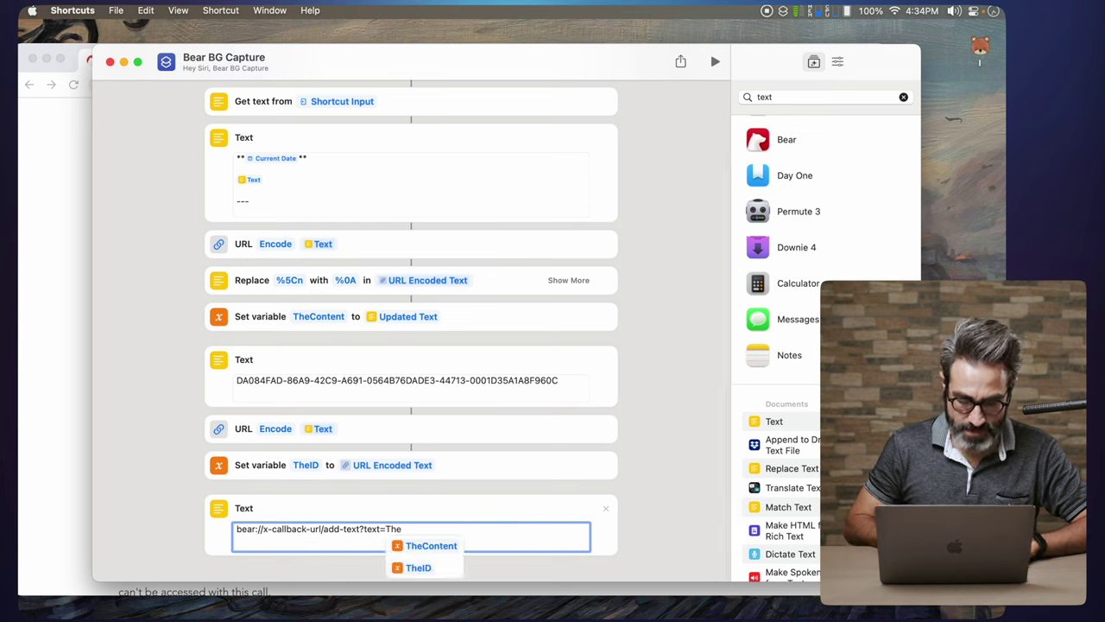
{"action": "left_click", "coordinate": [411, 547]}
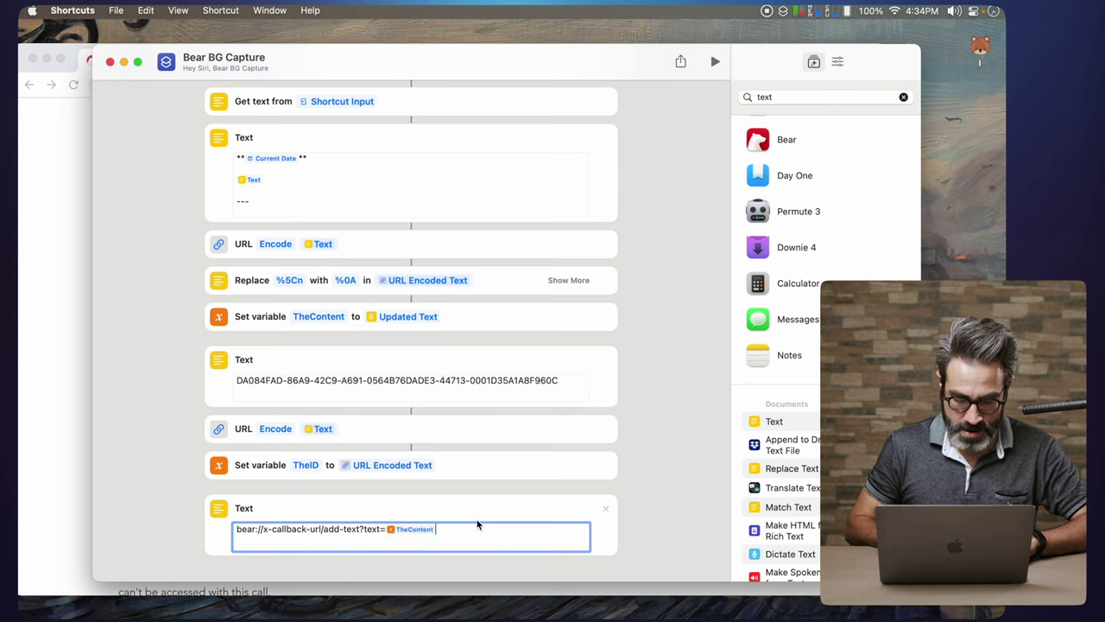
{"action": "type", "text": "&ID"}
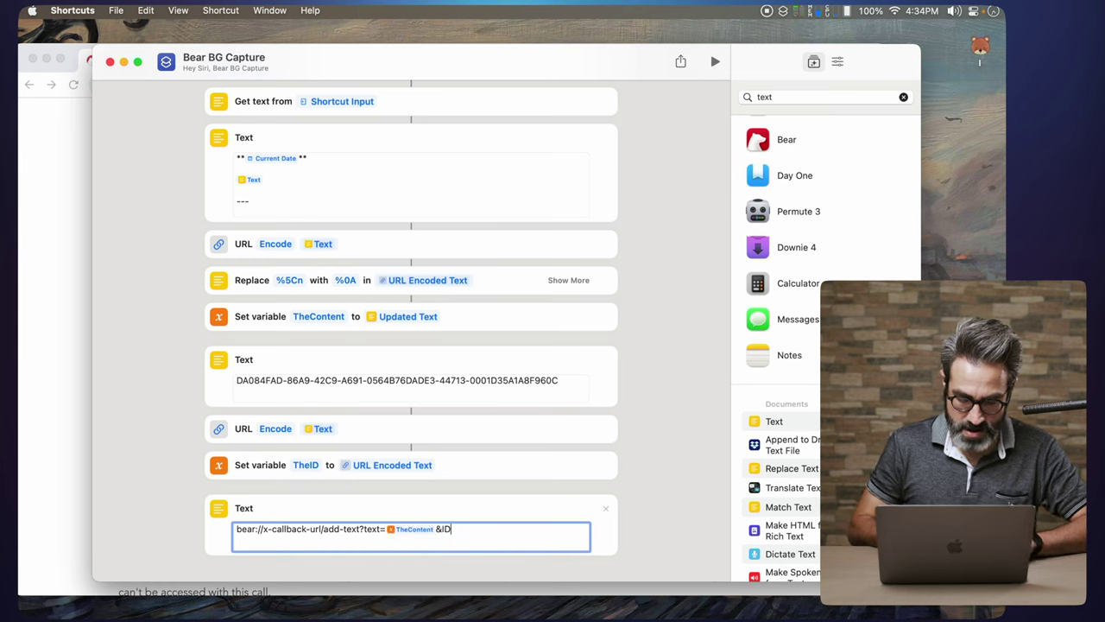
{"action": "type", "text": "=TheID &mode=prepend"}
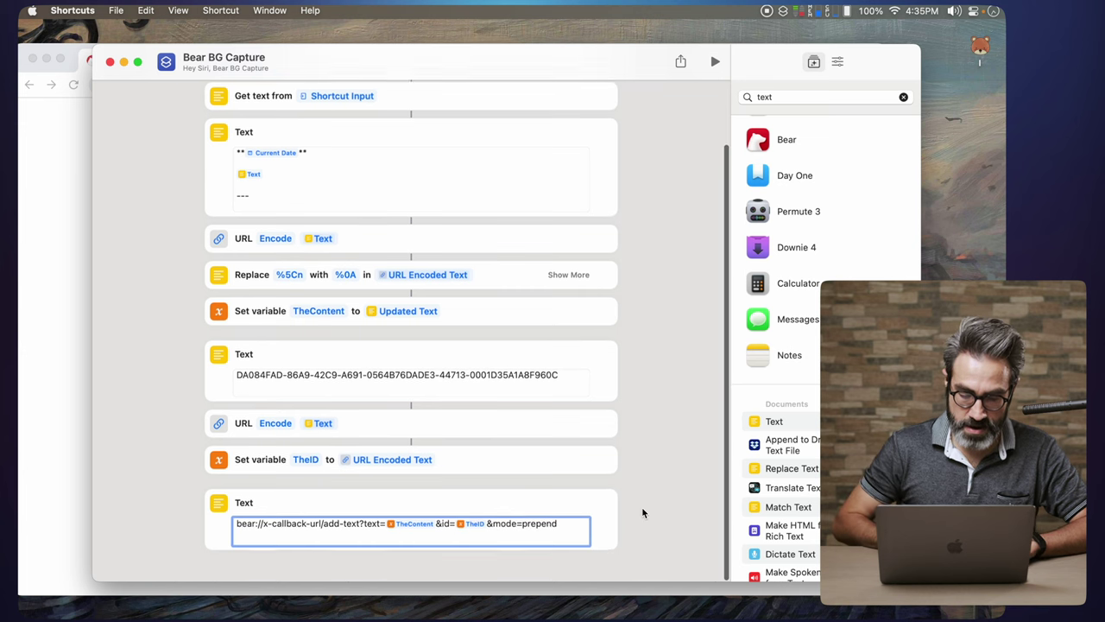
{"action": "scroll", "coordinate": [549, 536], "scroll_direction": "up", "scroll_amount": 1}
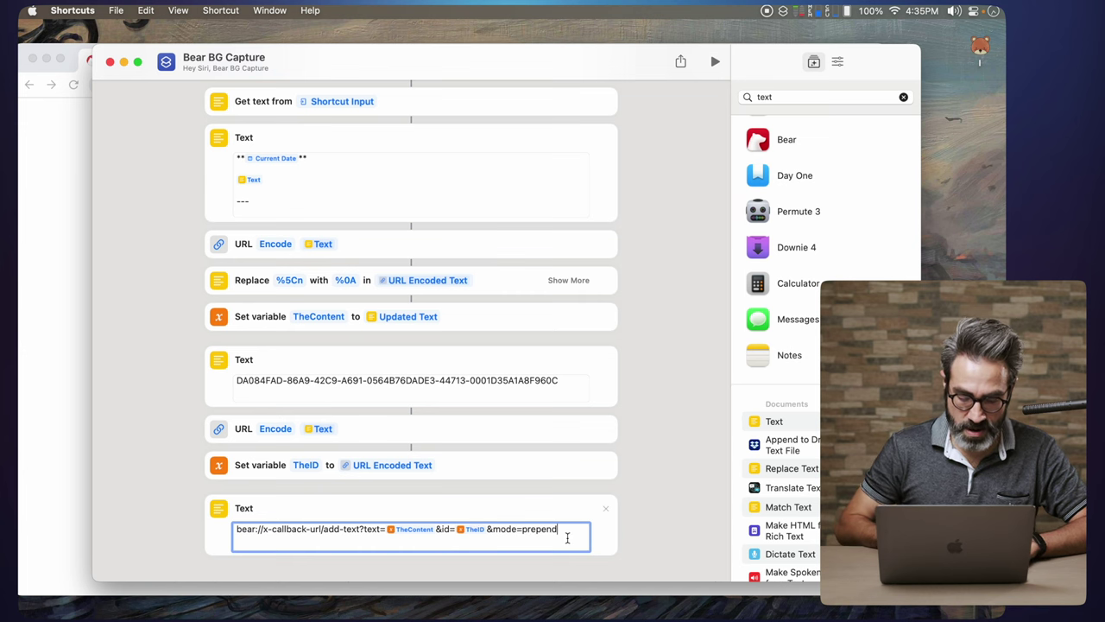
Append &open_note=no to the end of the URL in the last Text action.
{"action": "type", "text": "&ope"}
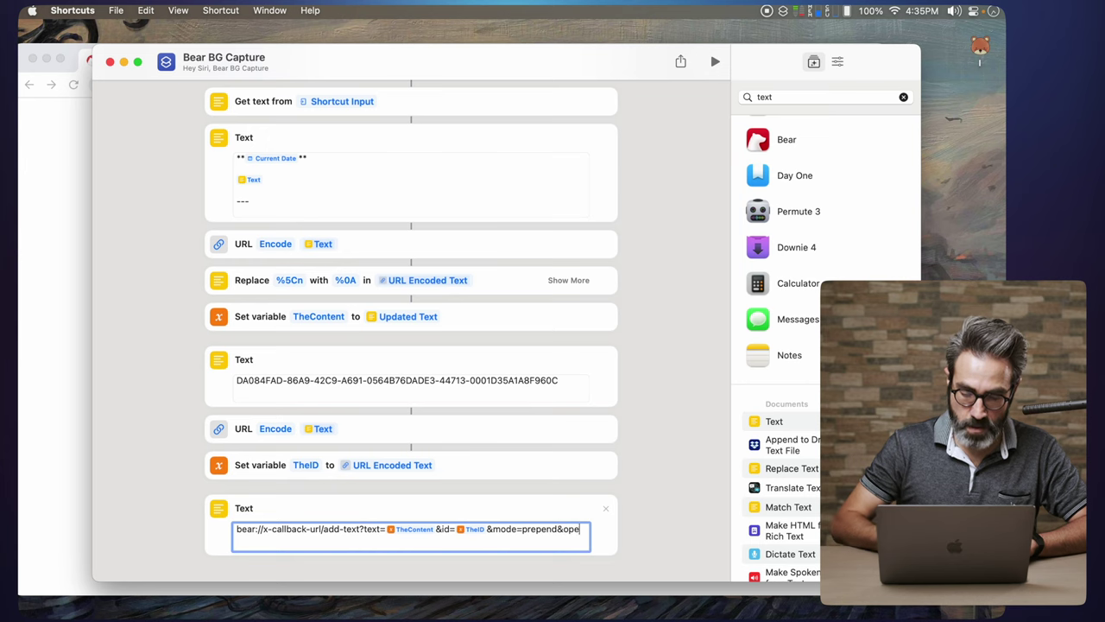
{"action": "type", "text": "n_note"}
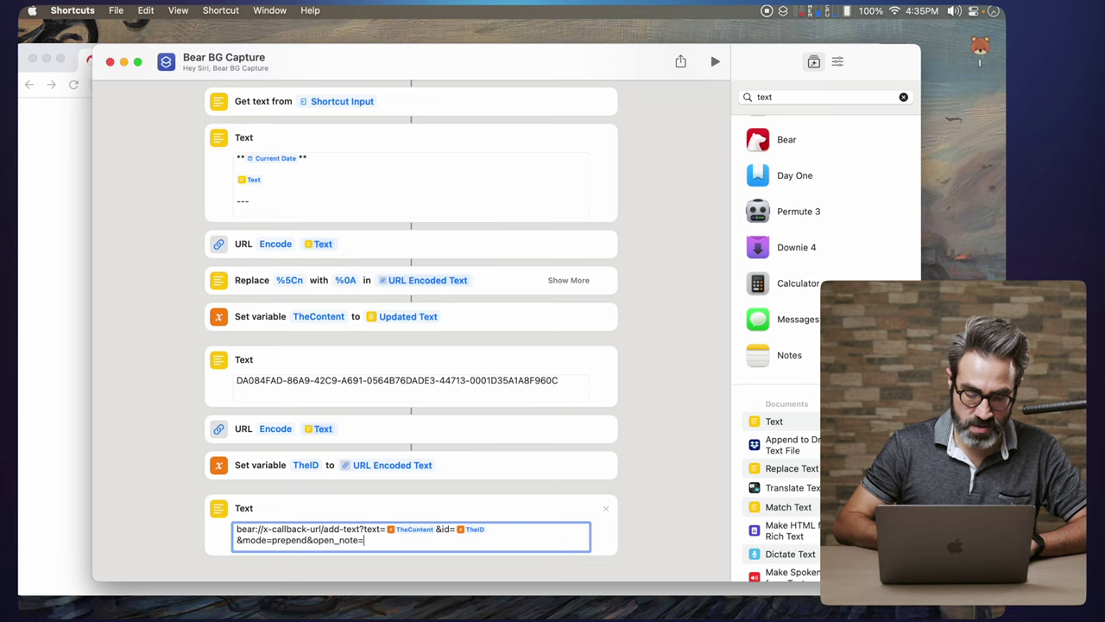
{"action": "type", "text": "=no"}
{"action": "left_click", "coordinate": [691, 311]}
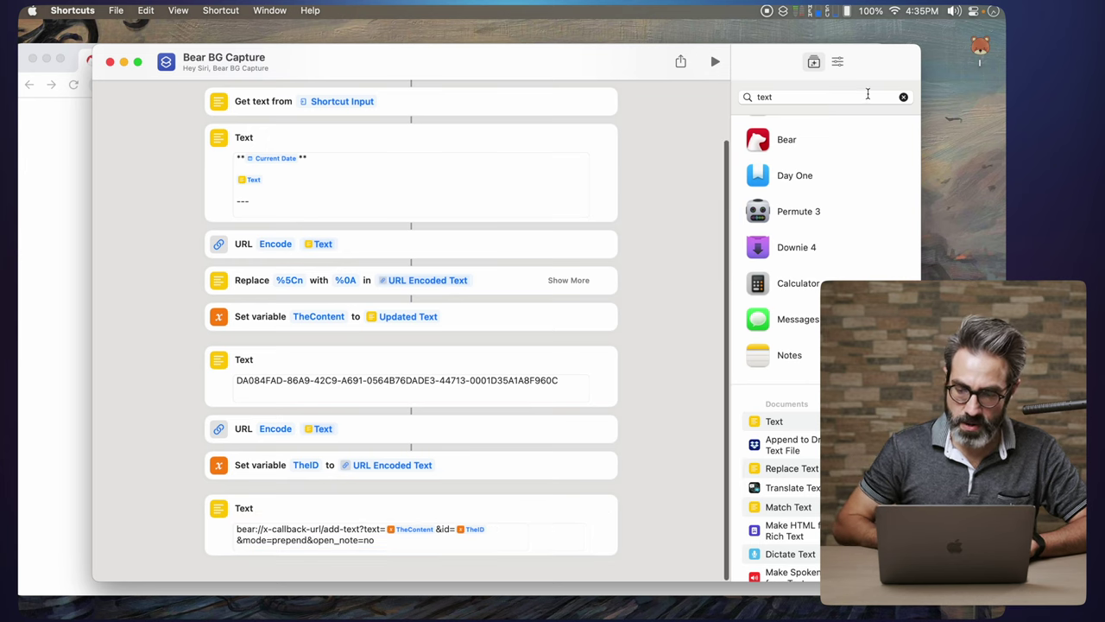
Add a Scripting Add to Variable action that adds the URL Text to a variable named TheURL.
{"action": "left_click", "coordinate": [903, 98]}
{"action": "type", "text": "variabl"}
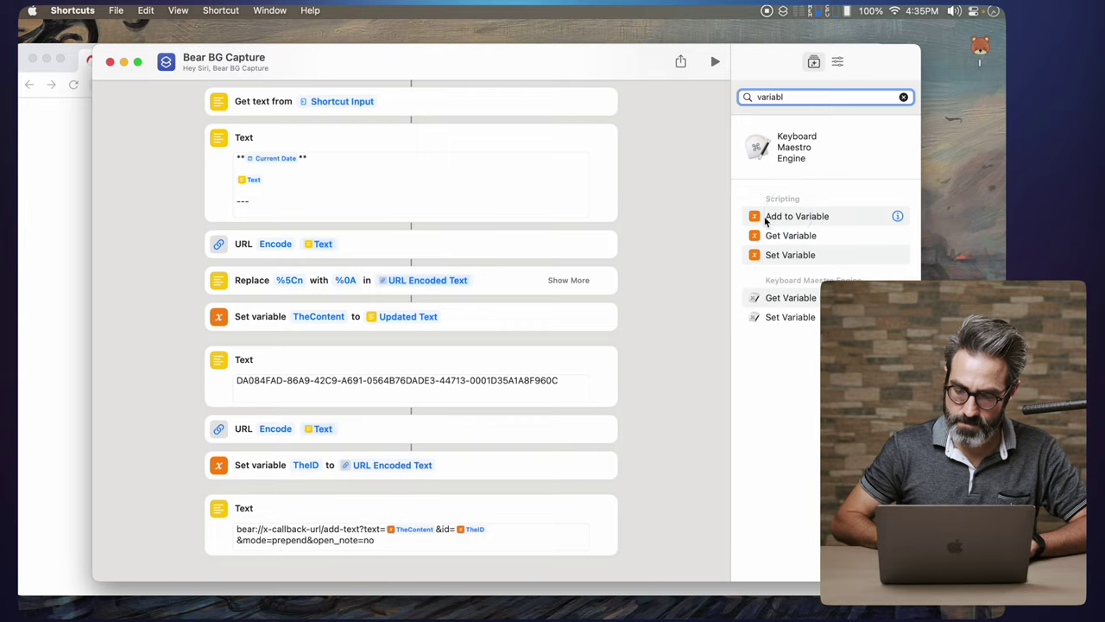
{"action": "left_click", "coordinate": [767, 217]}
{"action": "left_click", "coordinate": [333, 537]}
{"action": "type", "text": "TheURL"}
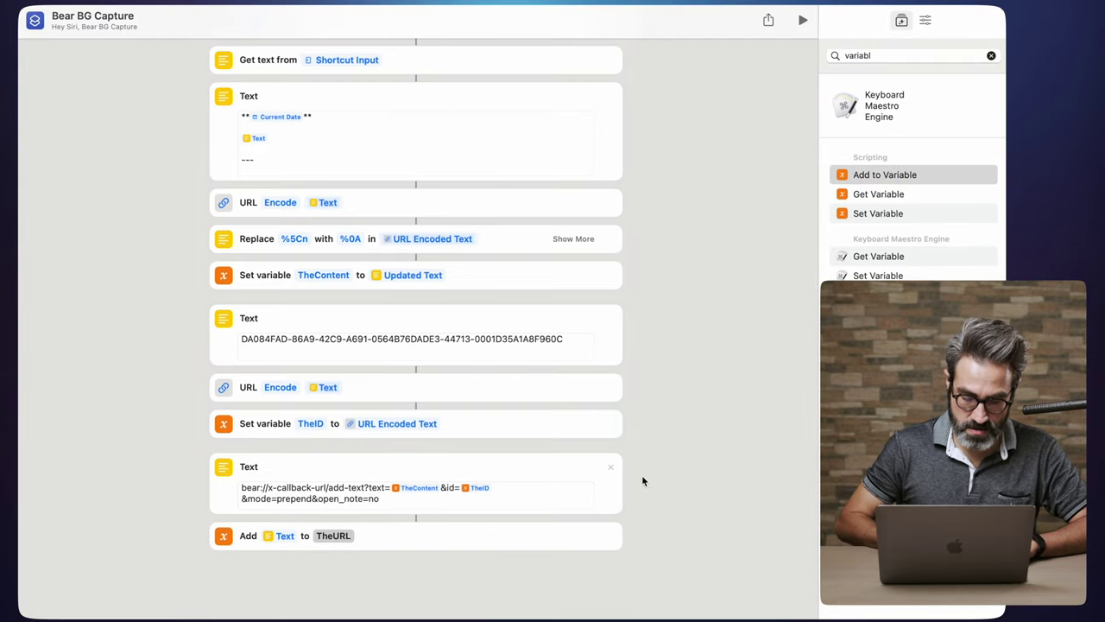
{"action": "key", "text": "Return"}
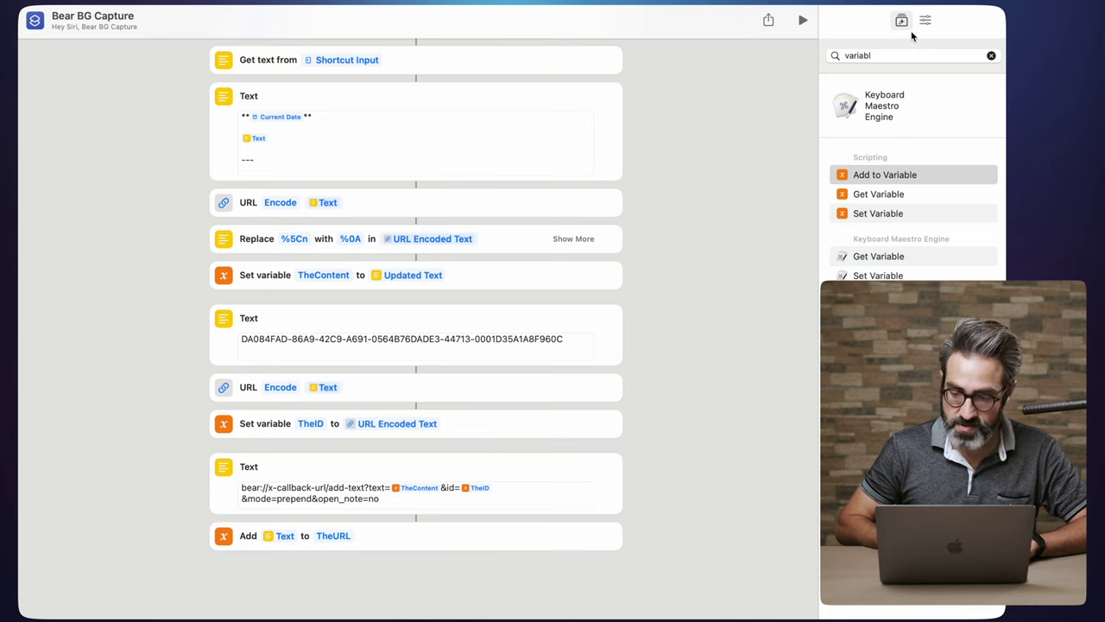
Add an Open URLs action that opens TheURL at the end of the shortcut.
{"action": "double_click", "coordinate": [876, 54]}
{"action": "type", "text": "open url"}
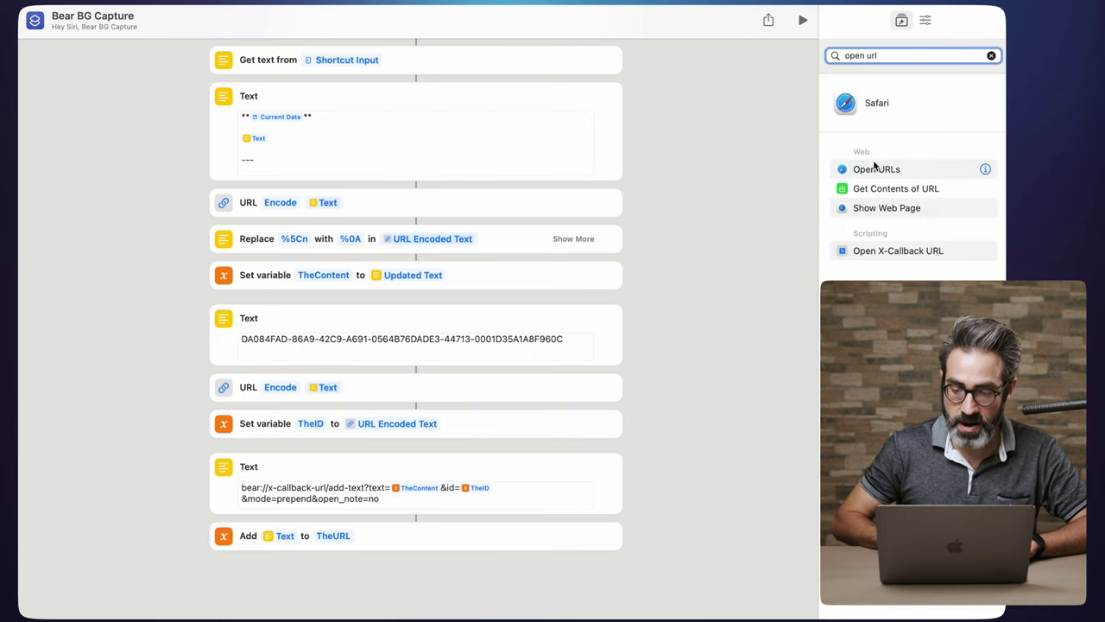
{"action": "left_click_drag", "start_coordinate": [876, 169], "coordinate": [335, 595]}
{"action": "left_click_drag", "start_coordinate": [349, 548], "coordinate": [348, 602]}
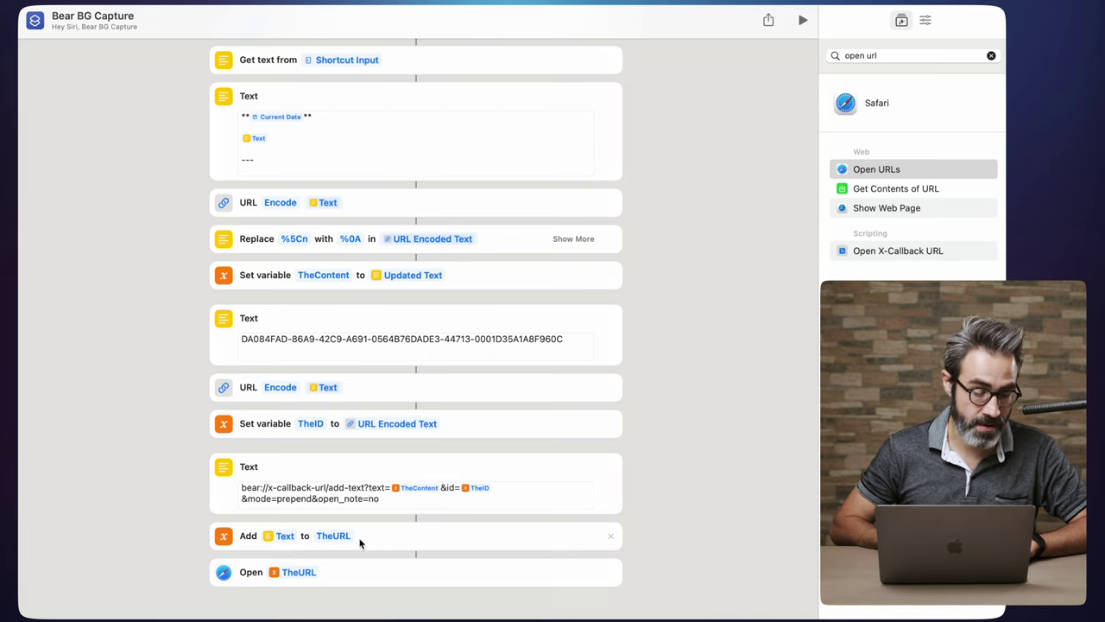
Add a Scripting Show Notification action after the Open TheURL action.
{"action": "scroll", "coordinate": [719, 509], "scroll_direction": "down", "scroll_amount": 2}
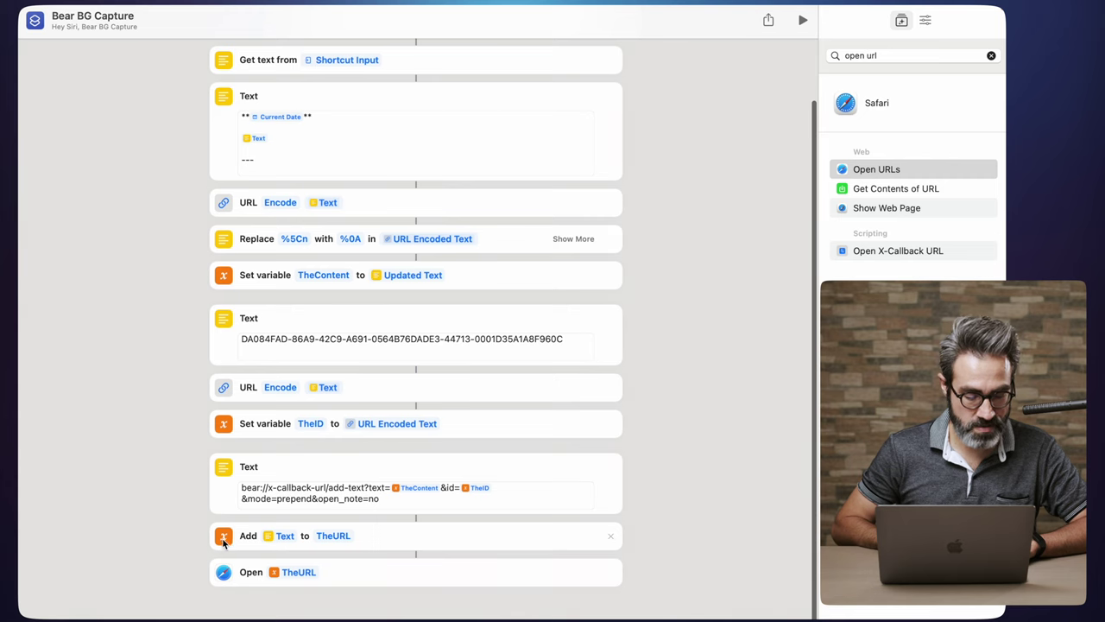
{"action": "scroll", "coordinate": [741, 504], "scroll_direction": "down", "scroll_amount": 2}
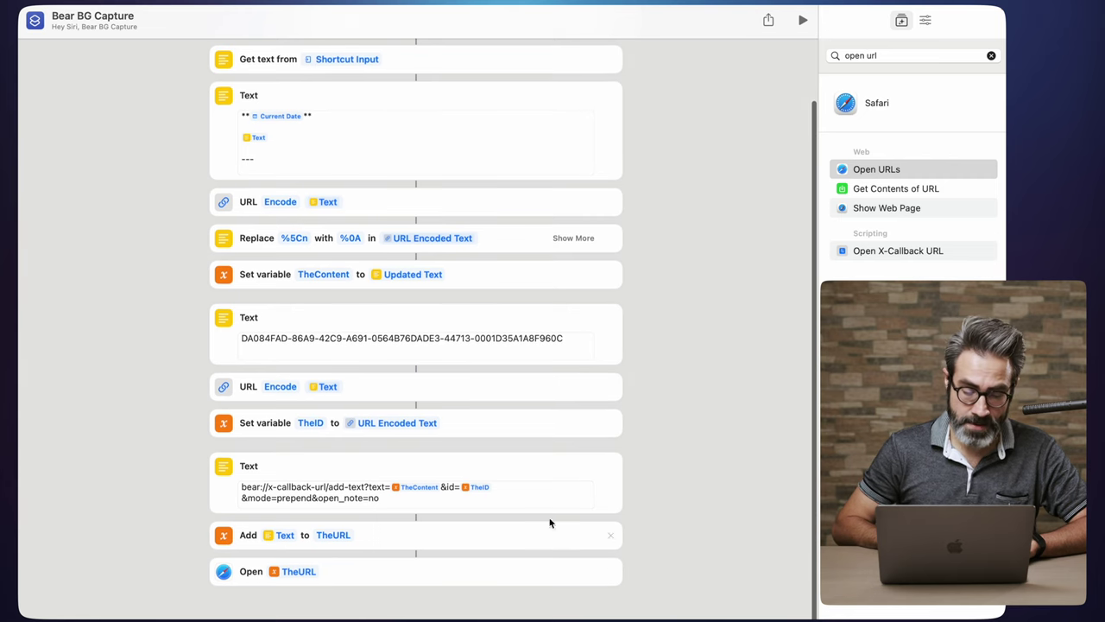
{"action": "left_click", "coordinate": [990, 55]}
{"action": "type", "text": "notifica"}
{"action": "left_click_drag", "start_coordinate": [890, 211], "coordinate": [402, 604]}
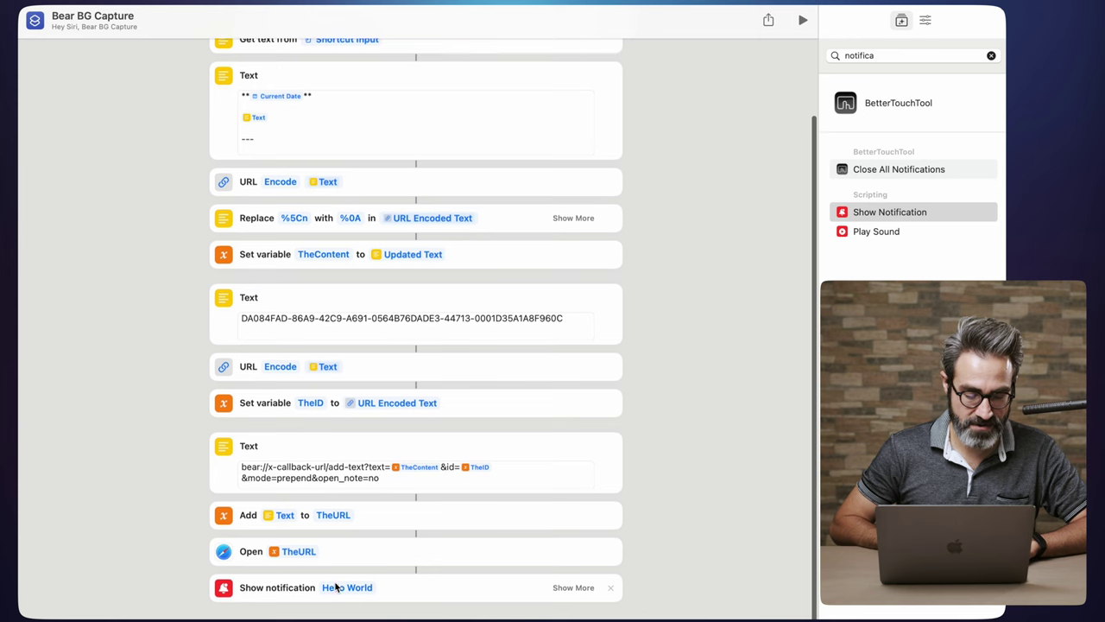
Clear the TheURL attachment from the Show Notification action and turn off Play Sound.
{"action": "left_click", "coordinate": [586, 592]}
{"action": "left_click", "coordinate": [576, 591]}
{"action": "scroll", "coordinate": [536, 570], "scroll_direction": "up", "scroll_amount": 1}
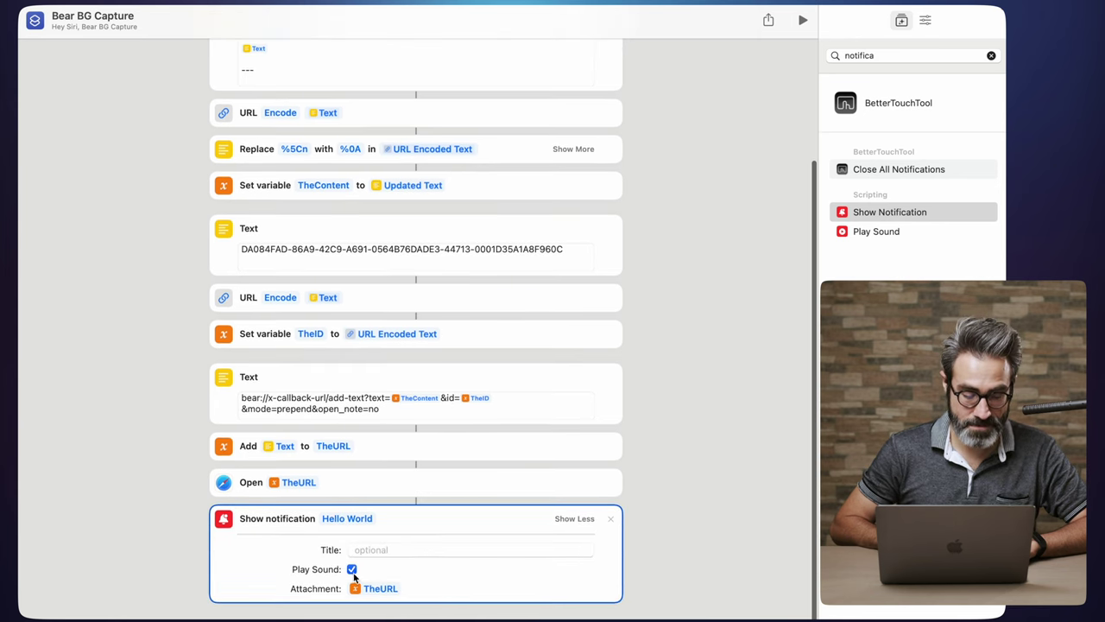
{"action": "left_click", "coordinate": [380, 591]}
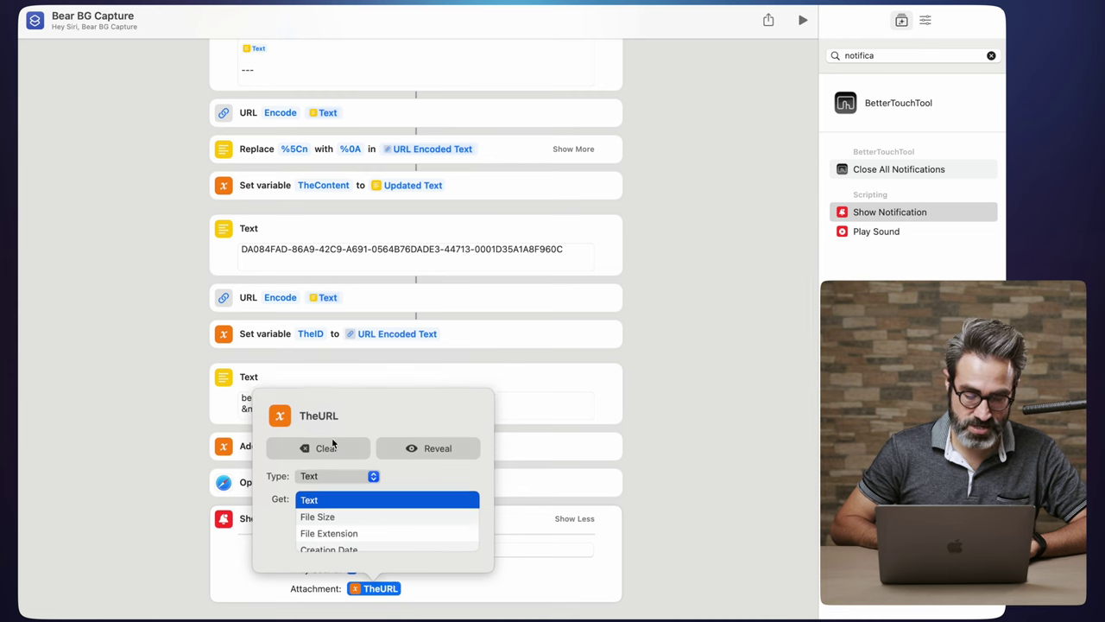
{"action": "left_click", "coordinate": [331, 445]}
{"action": "left_click", "coordinate": [353, 576]}
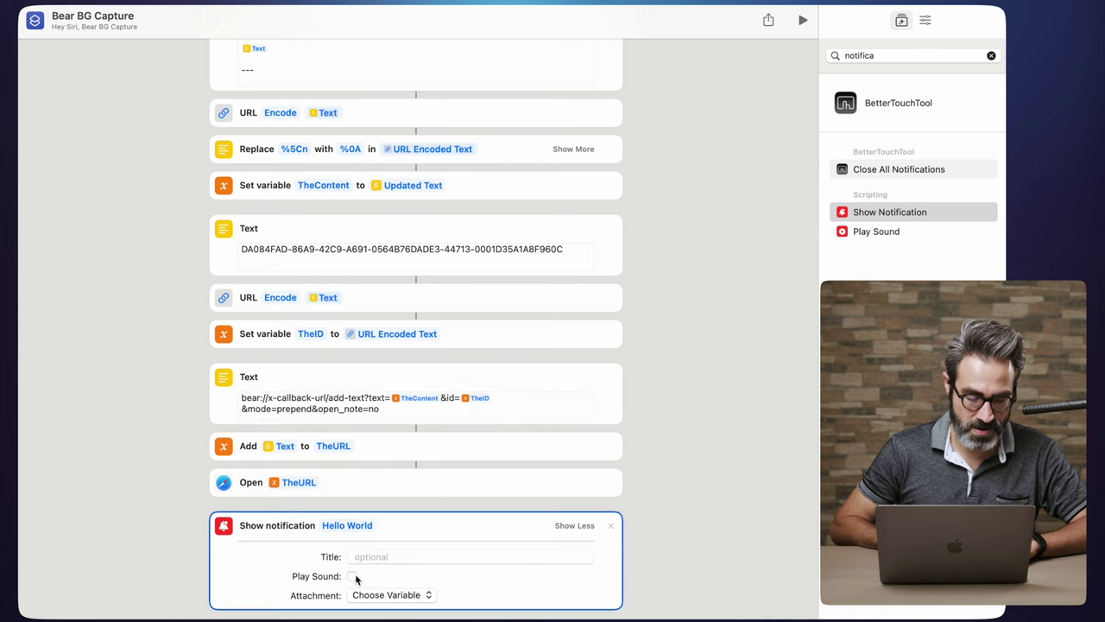
{"action": "left_click", "coordinate": [657, 518]}
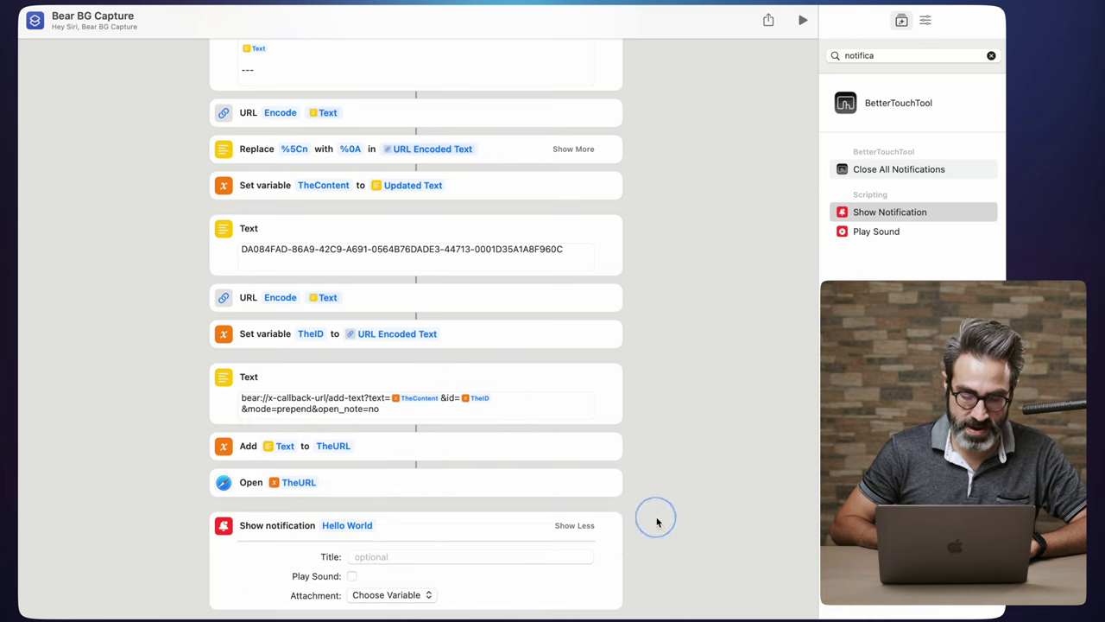
Replace the notification's Hello World message with the Text magic variable output by the Get text from Shortcut Input action.
{"action": "left_click", "coordinate": [573, 525]}
{"action": "triple_click", "coordinate": [372, 588]}
{"action": "key", "text": "BackSpace"}
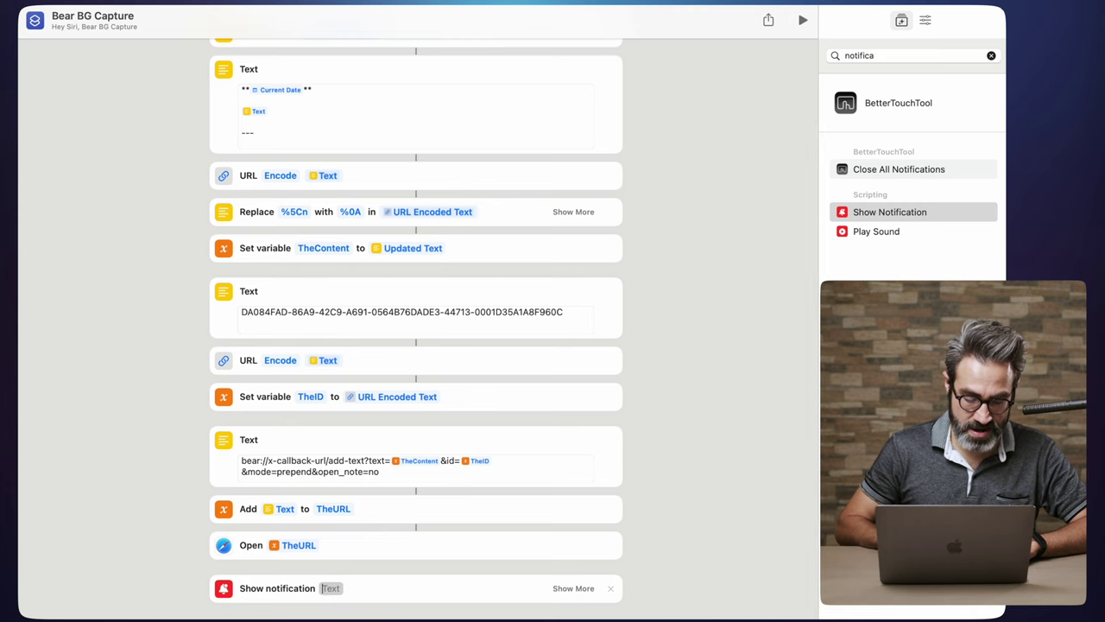
{"action": "right_click", "coordinate": [329, 591]}
{"action": "mouse_move", "coordinate": [380, 608]}
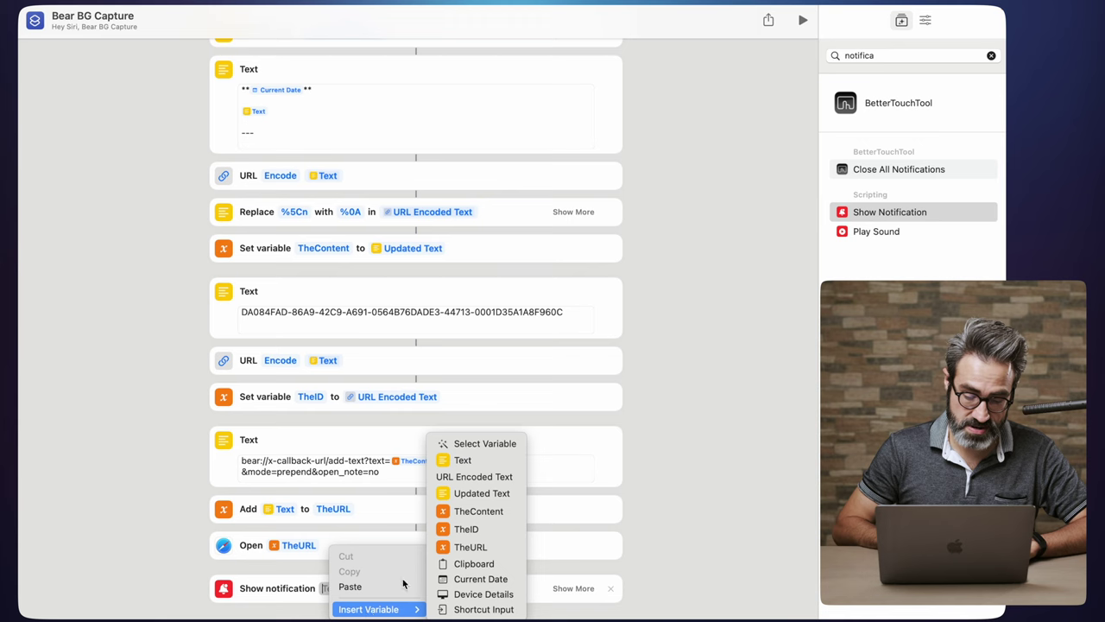
{"action": "left_click", "coordinate": [498, 444]}
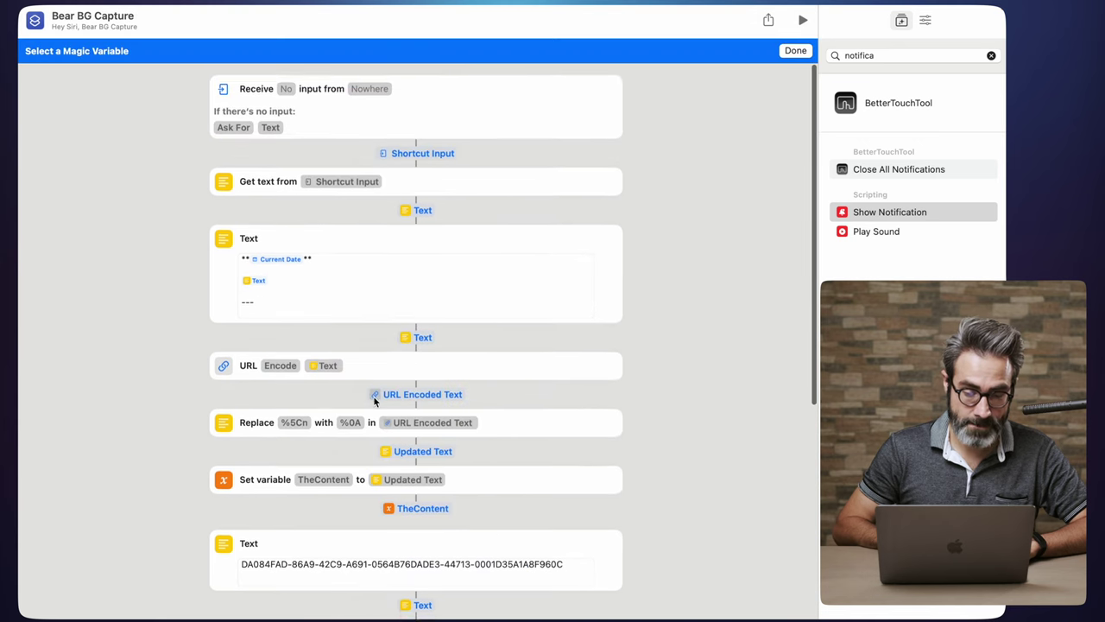
{"action": "left_click", "coordinate": [418, 208]}
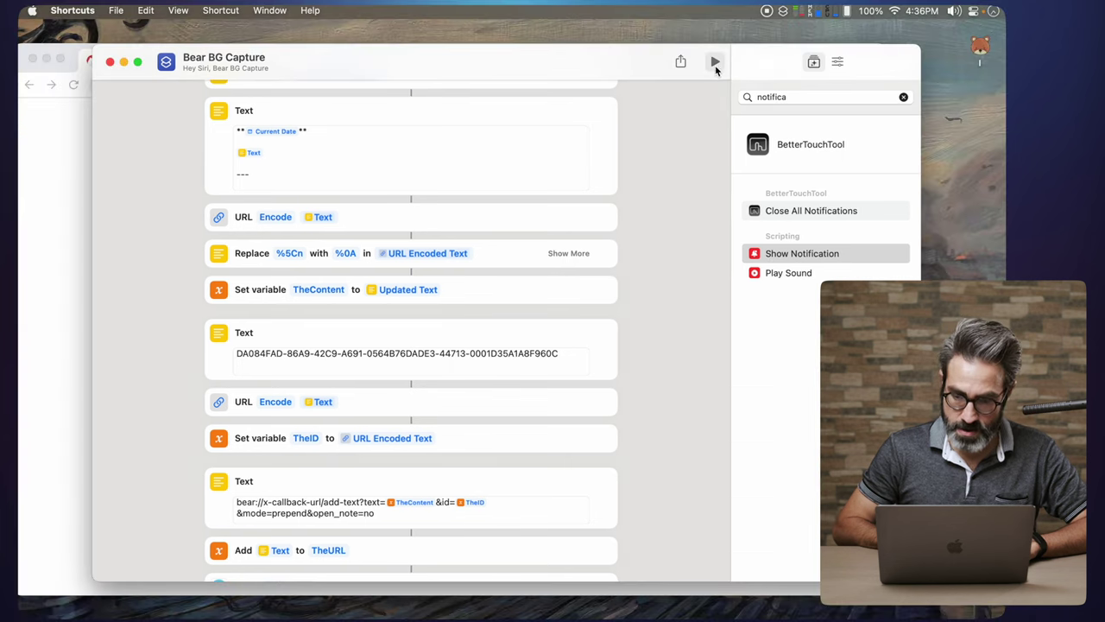
Run the shortcut with the text "This is a test" and allow it to open Bear.
{"action": "left_click", "coordinate": [715, 64]}
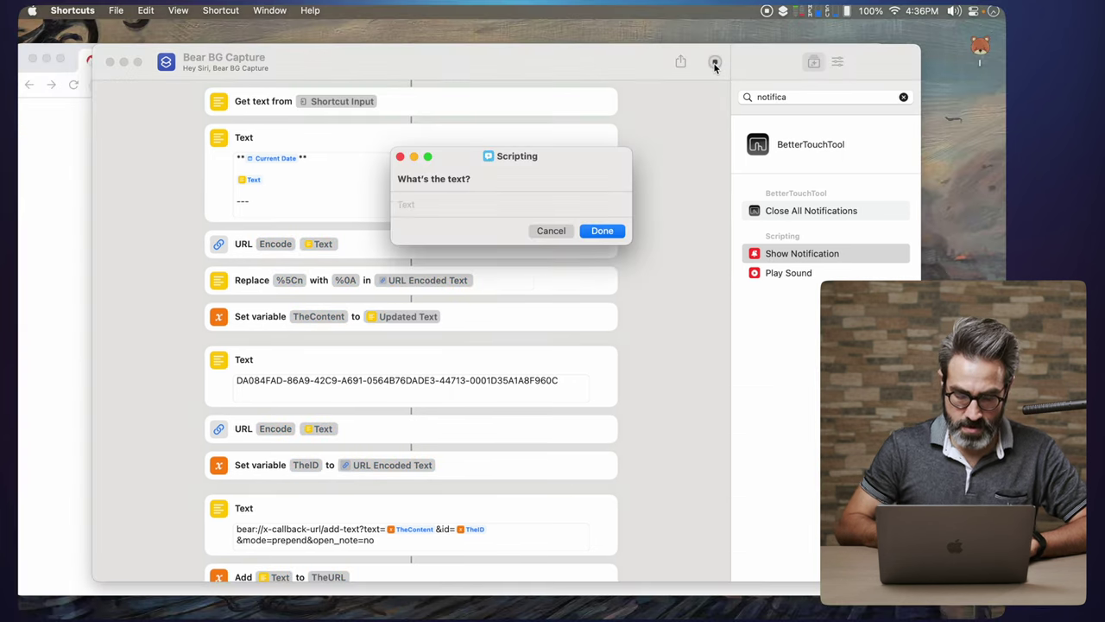
{"action": "type", "text": "This is a test"}
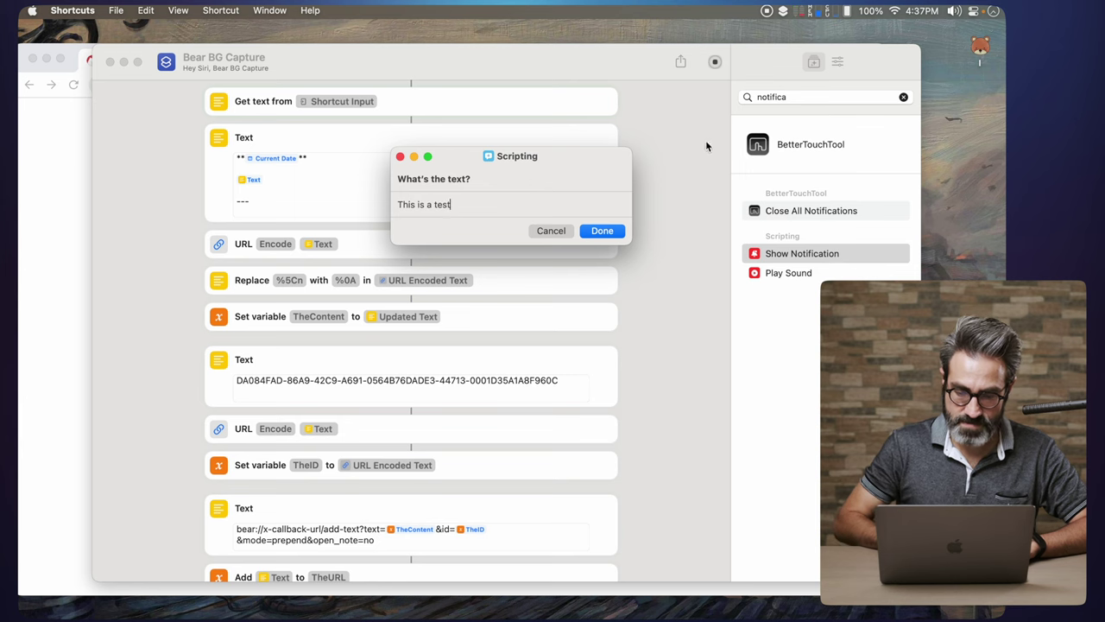
{"action": "left_click", "coordinate": [615, 231]}
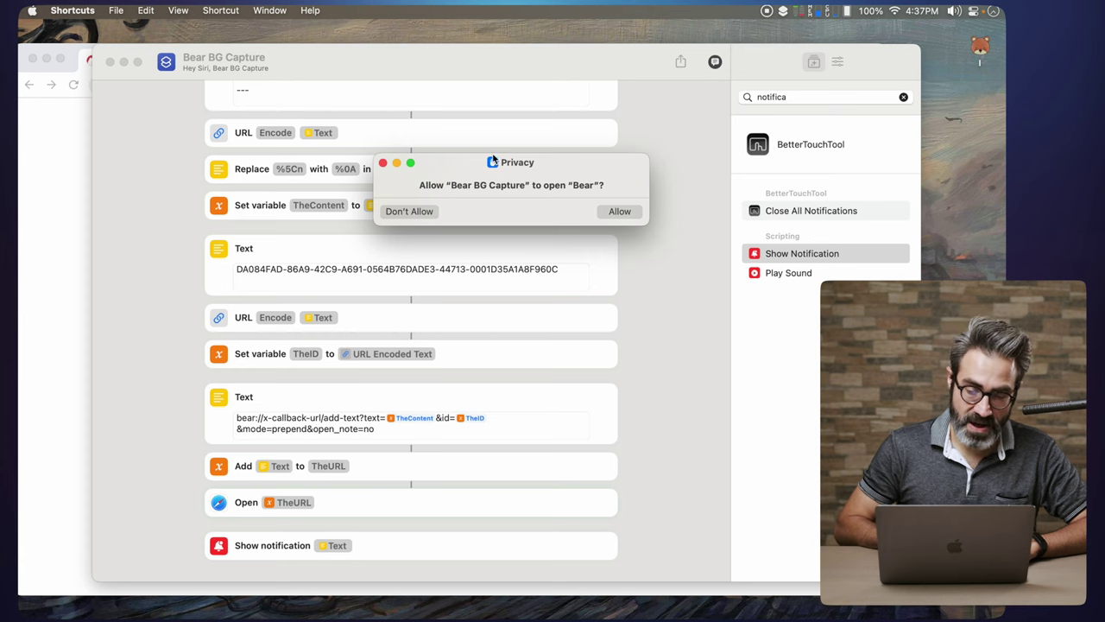
{"action": "left_click", "coordinate": [620, 211]}
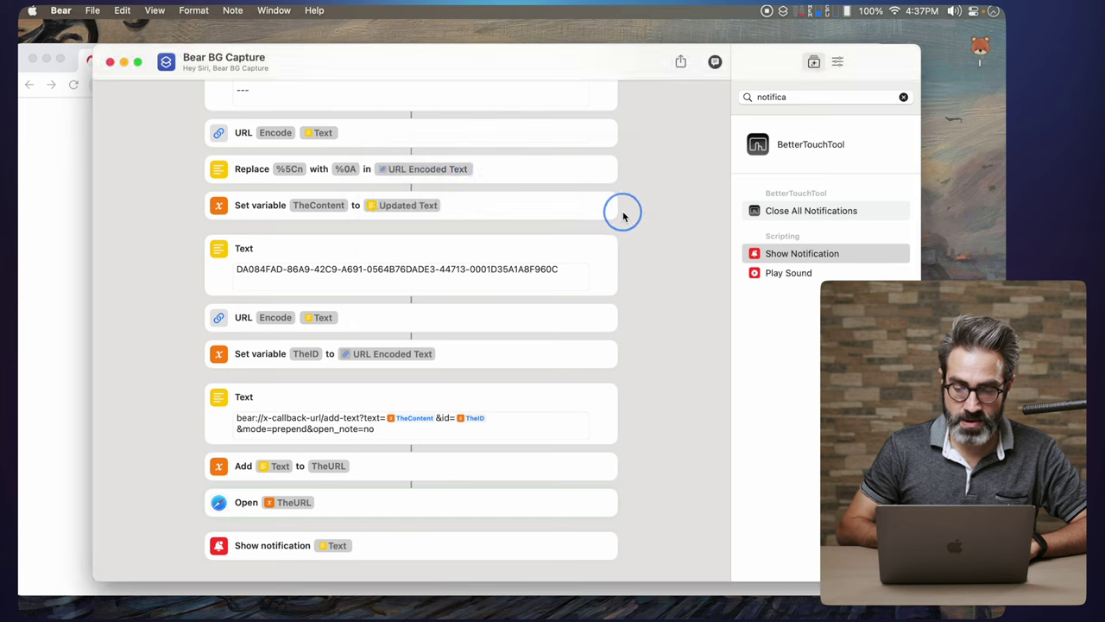
Check the notification and the dated capture in Bear's INBOX note.
{"action": "mouse_move", "coordinate": [848, 45]}
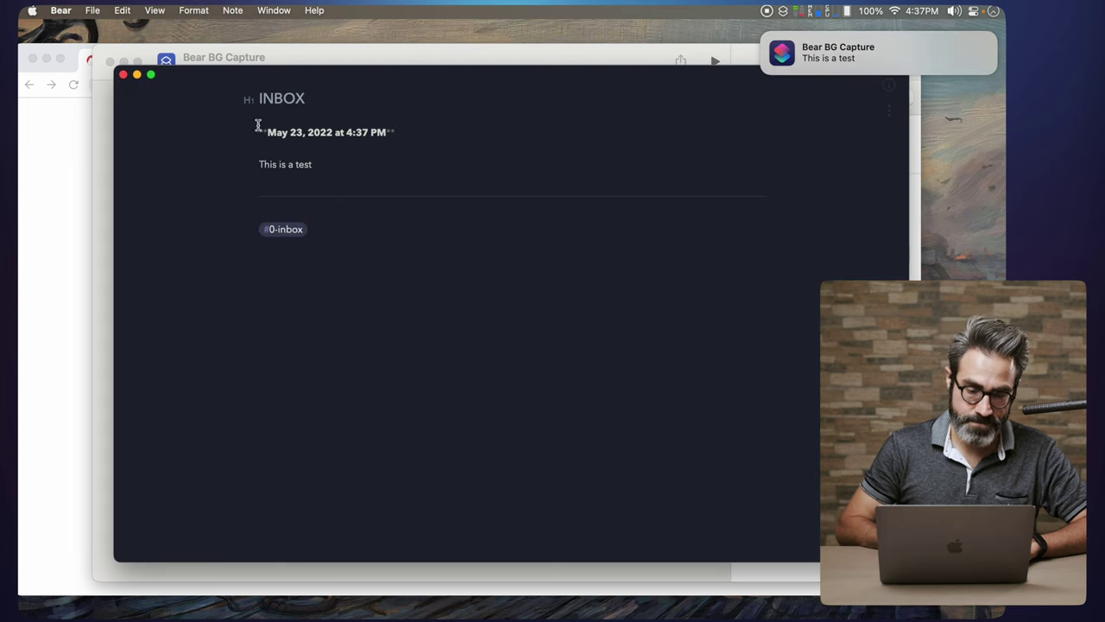
{"action": "left_click_drag", "start_coordinate": [251, 127], "coordinate": [342, 234]}
{"action": "left_click", "coordinate": [429, 227]}
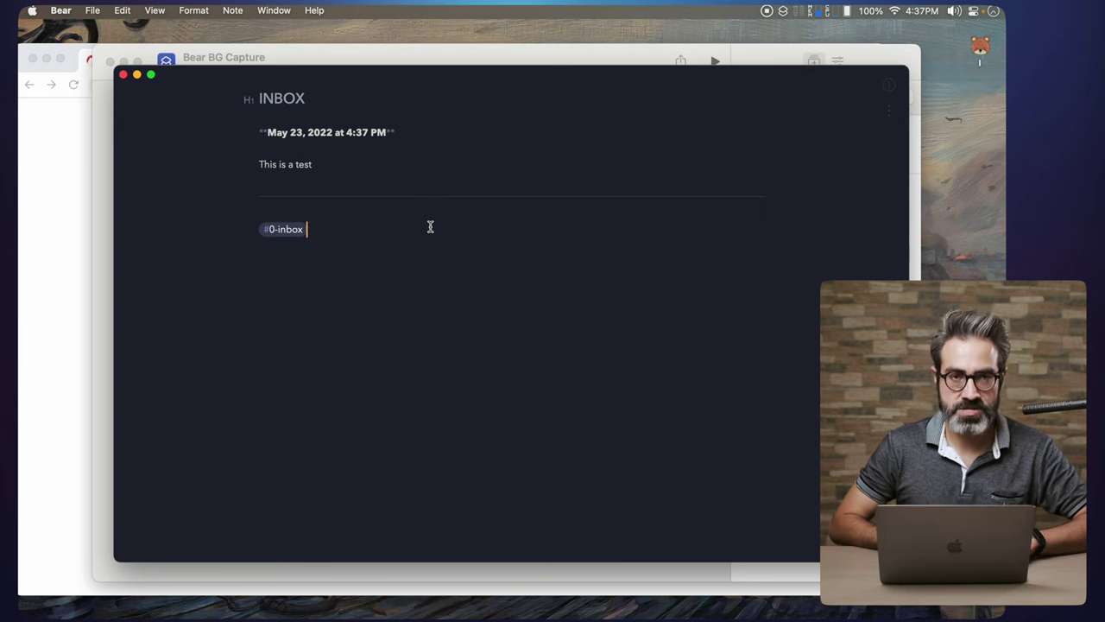
Quit Bear, close the shortcut editor and duplicate the Bear BG Capture shortcut.
{"action": "key", "text": "super+q"}
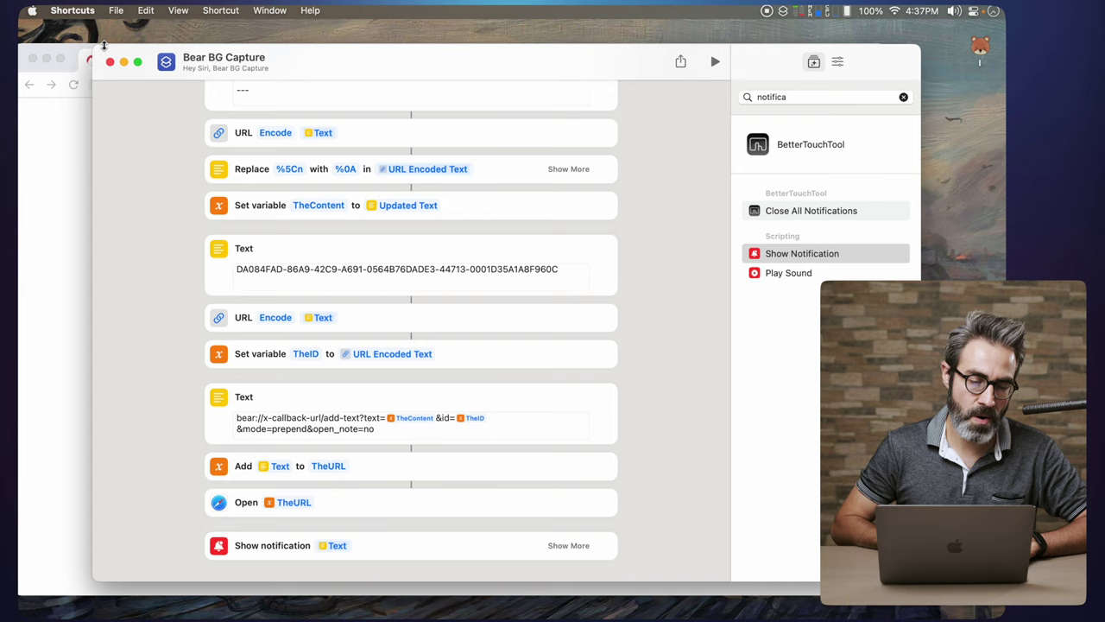
{"action": "left_click", "coordinate": [111, 62]}
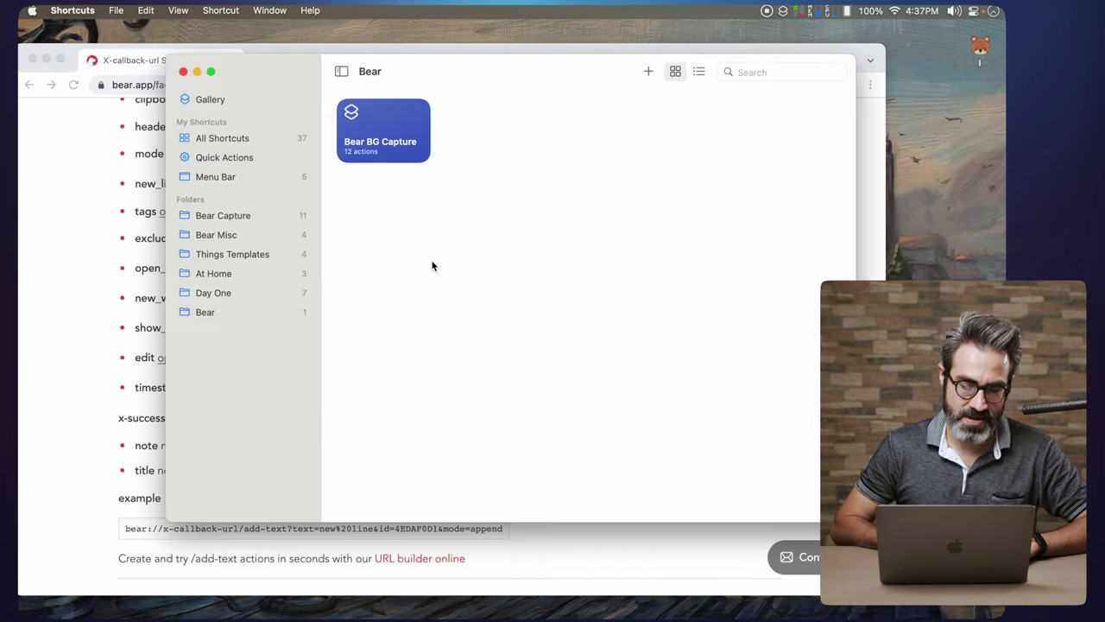
{"action": "right_click", "coordinate": [376, 134]}
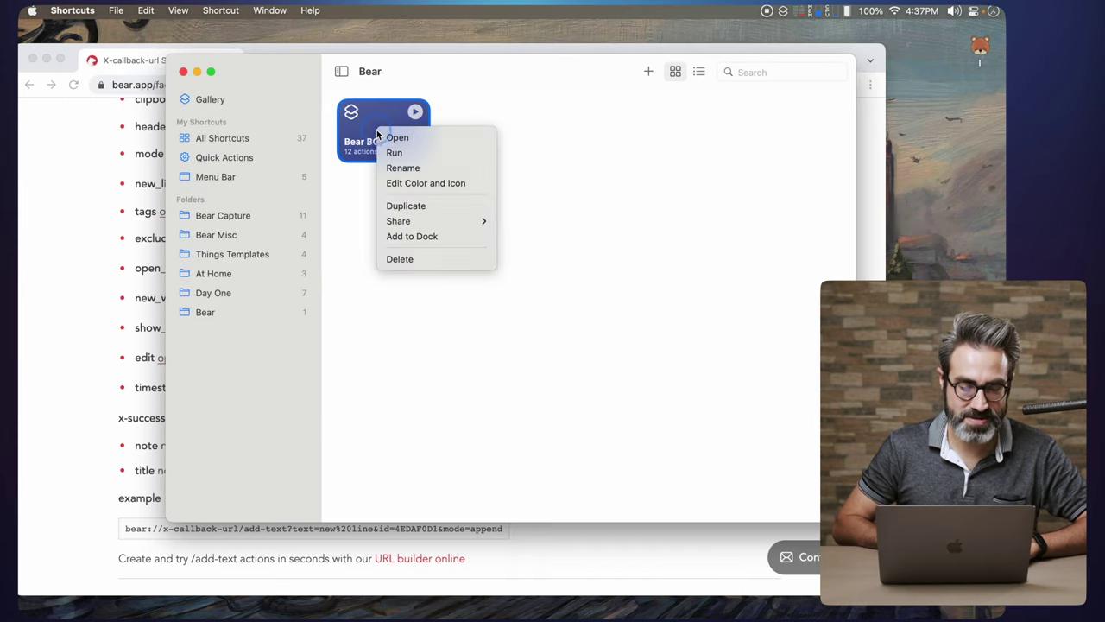
{"action": "left_click", "coordinate": [423, 206]}
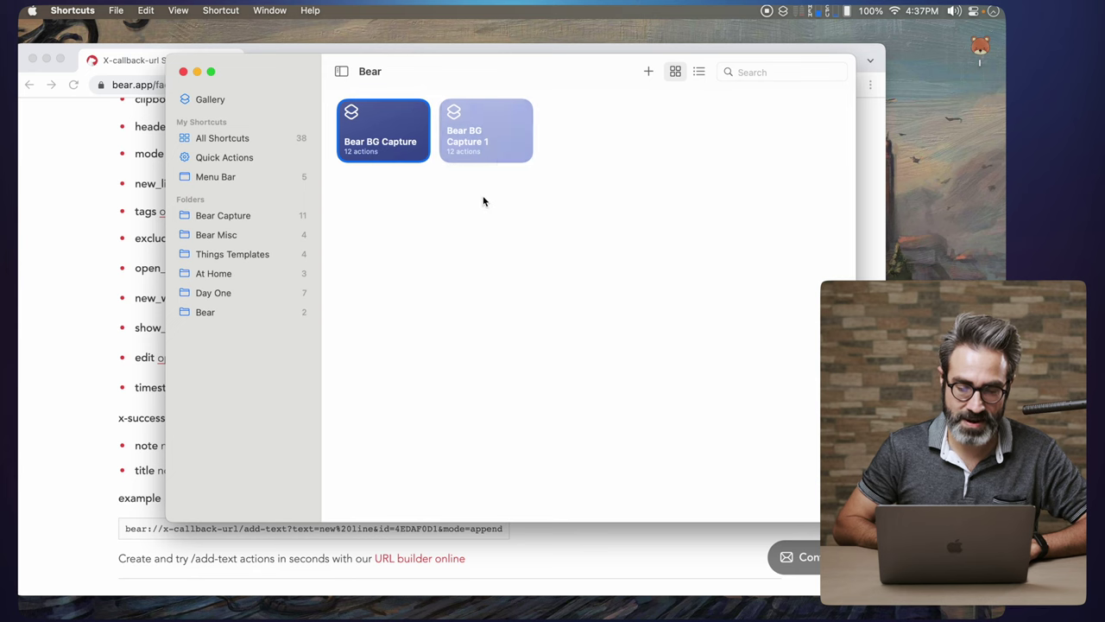
Open the duplicated shortcut and rename it "Bear Popup Capture".
{"action": "double_click", "coordinate": [469, 133]}
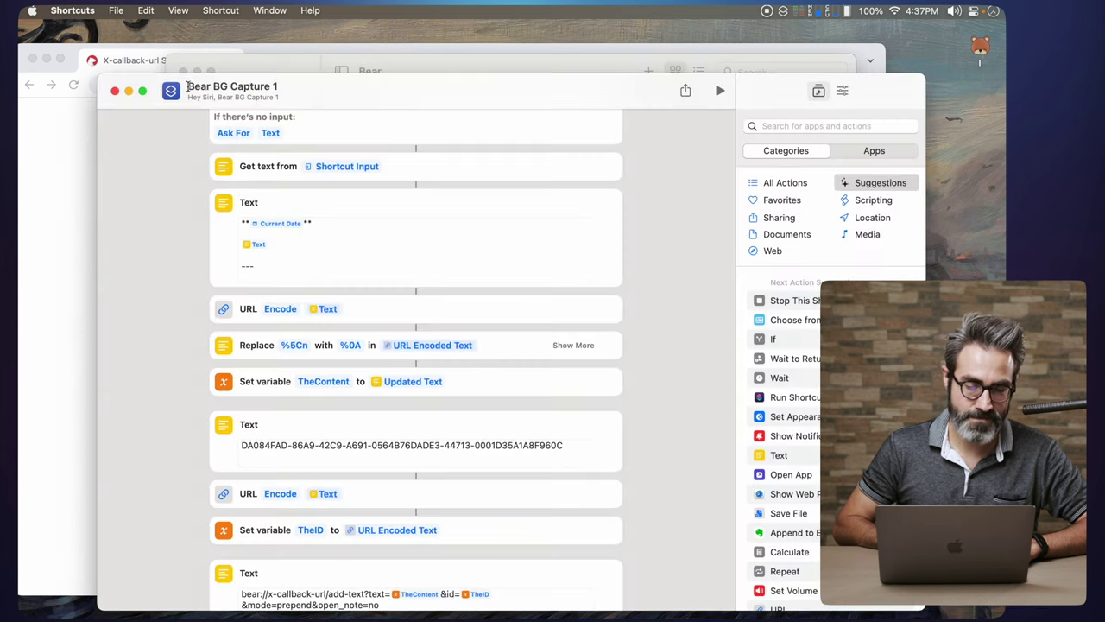
{"action": "left_click_drag", "start_coordinate": [213, 86], "coordinate": [229, 88]}
{"action": "type", "text": "Popup"}
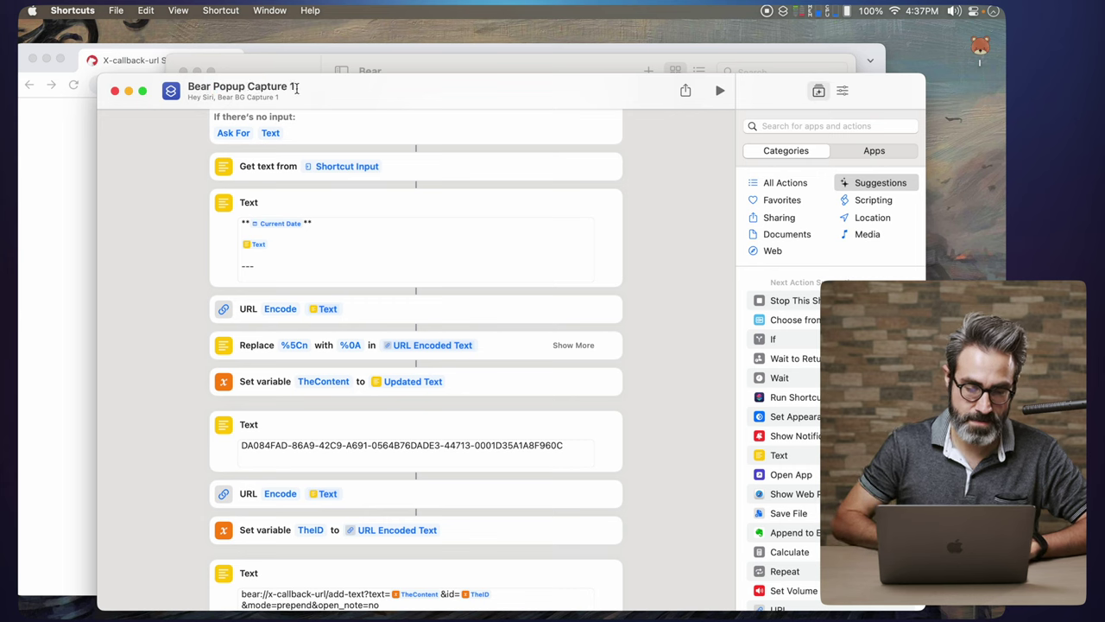
{"action": "left_click", "coordinate": [296, 89]}
{"action": "key", "text": "BackSpace"}
{"action": "key", "text": "BackSpace"}
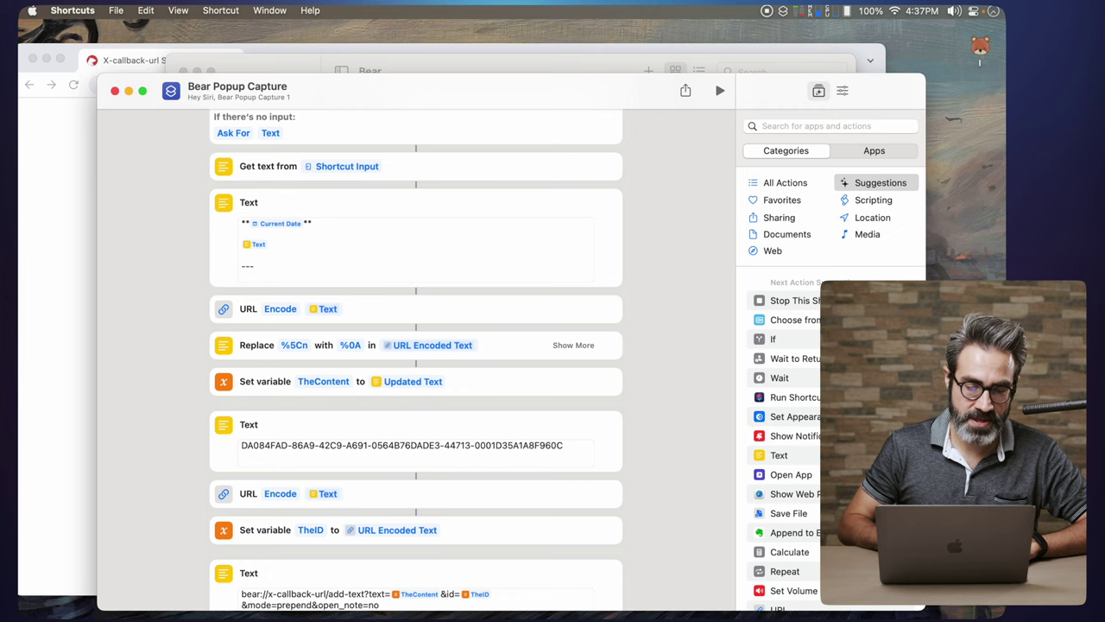
Replace open_note=no with new_window=yes at the end of the bear://x-callback-url text.
{"action": "scroll", "coordinate": [659, 238], "scroll_direction": "down", "scroll_amount": 3}
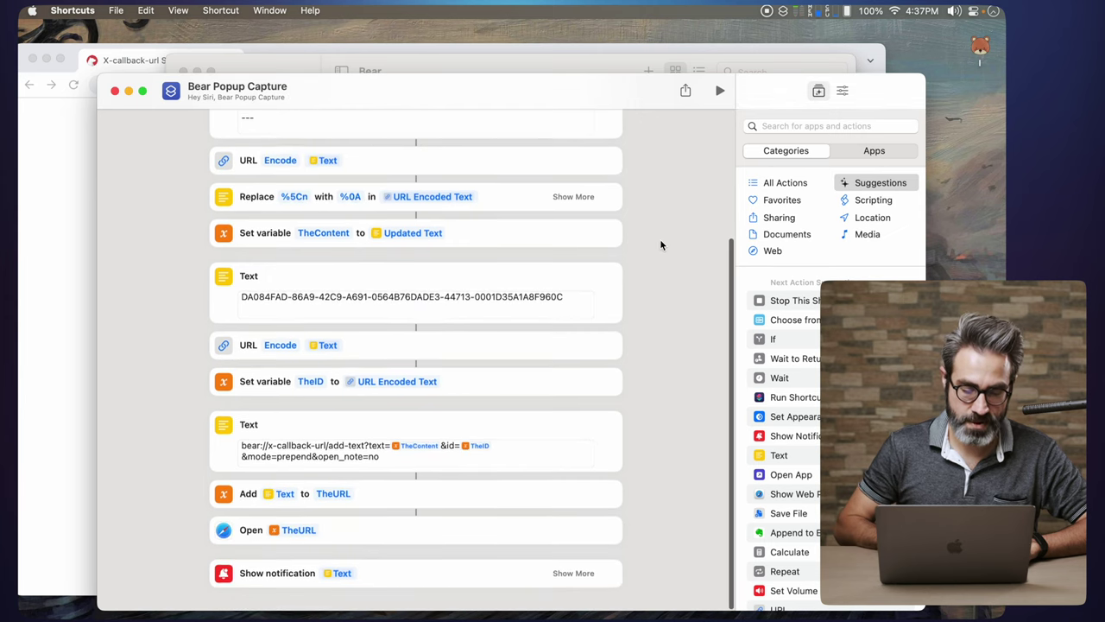
{"action": "left_click", "coordinate": [363, 461]}
{"action": "left_click_drag", "start_coordinate": [383, 458], "coordinate": [318, 462]}
{"action": "type", "text": "new_window"}
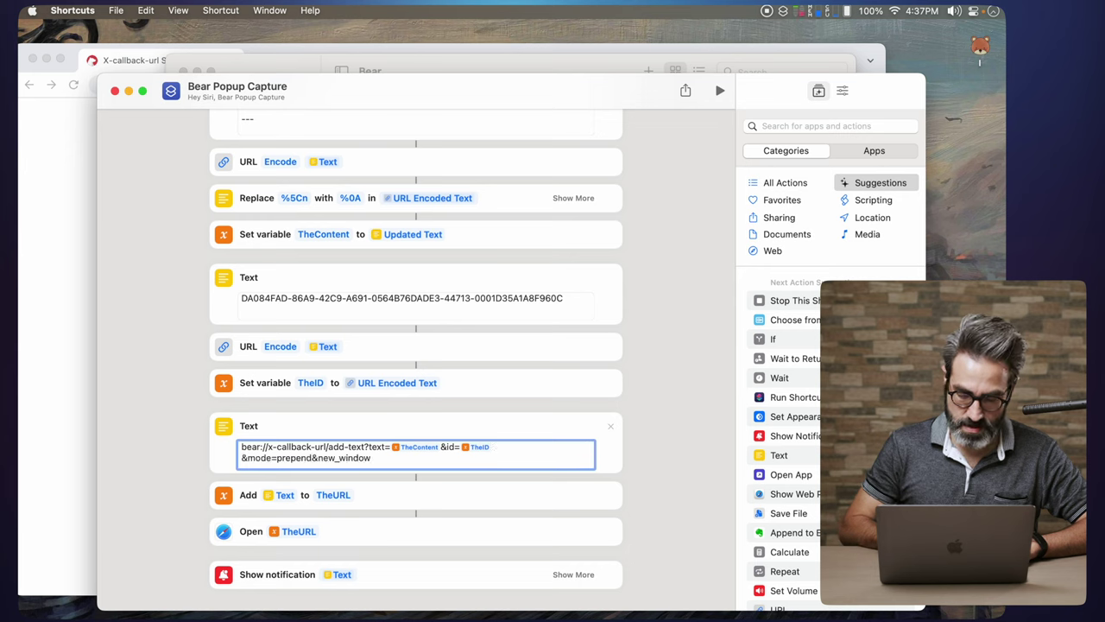
{"action": "type", "text": "=yet"}
{"action": "key", "text": "BackSpace"}
{"action": "type", "text": "s"}
{"action": "left_click", "coordinate": [656, 435]}
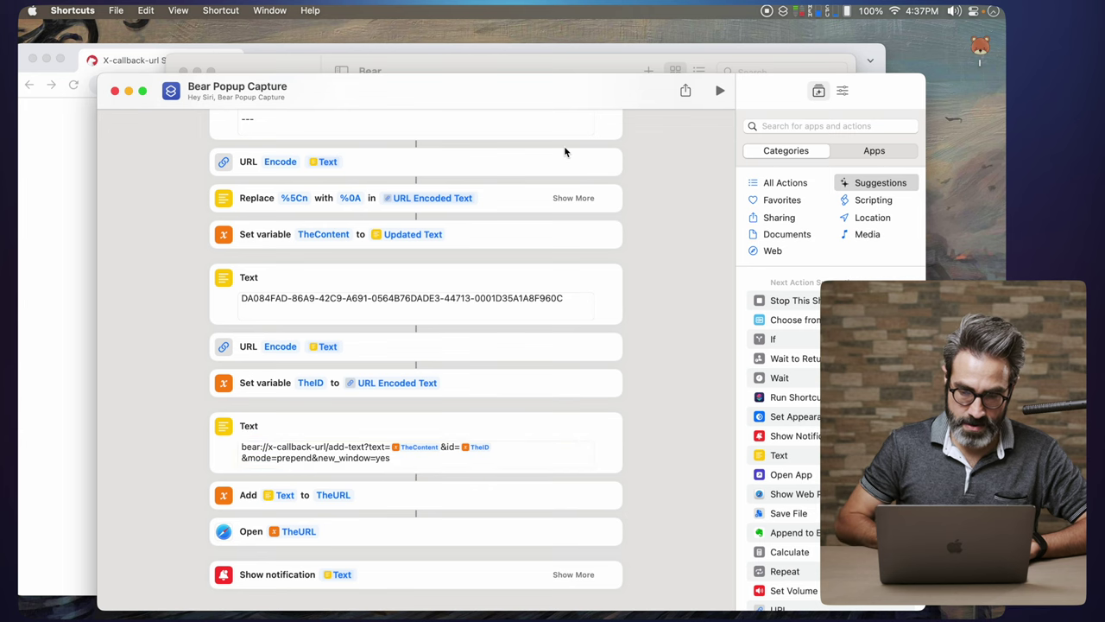
Run the popup shortcut with the text "This should popup" and close the Bear note window it opens.
{"action": "left_click", "coordinate": [721, 90]}
{"action": "type", "text": "This "}
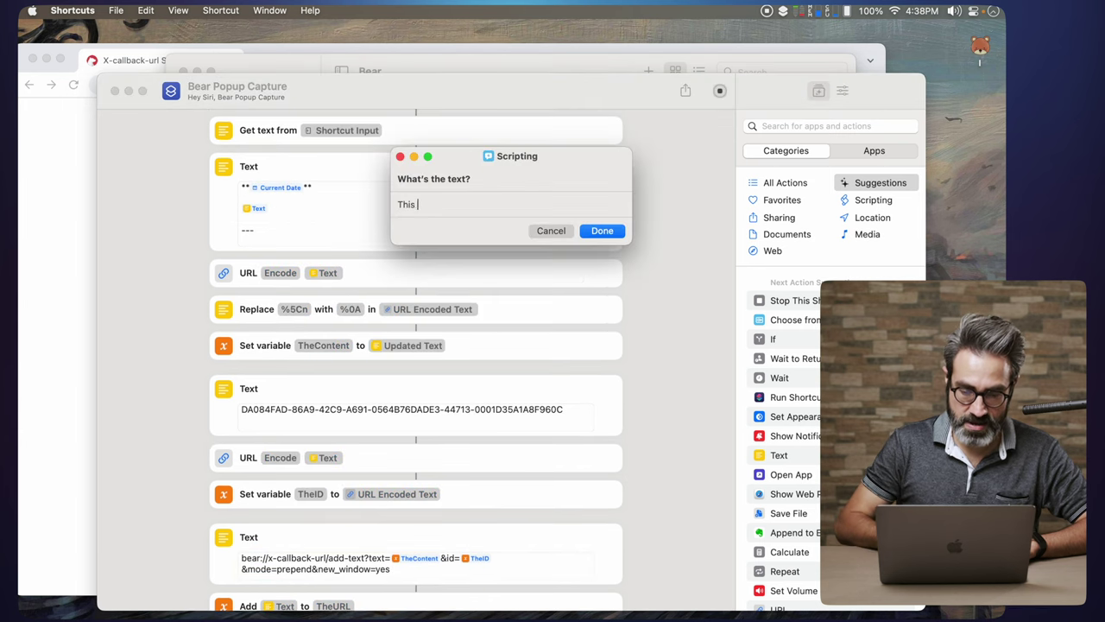
{"action": "type", "text": "should popu"}
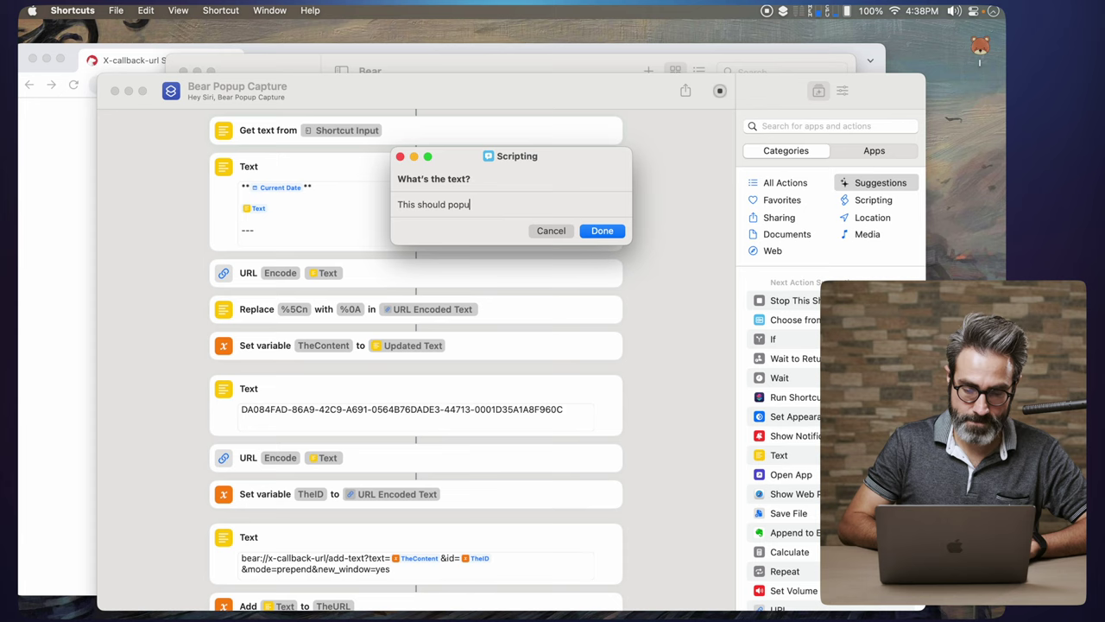
{"action": "type", "text": "p"}
{"action": "left_click", "coordinate": [591, 232]}
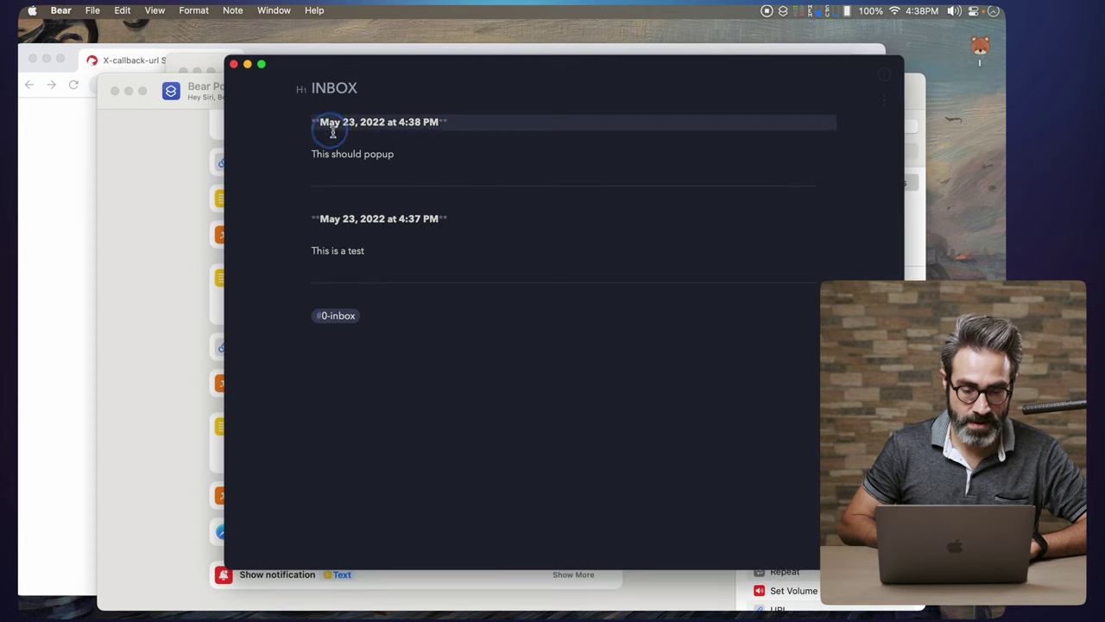
{"action": "left_click", "coordinate": [233, 64]}
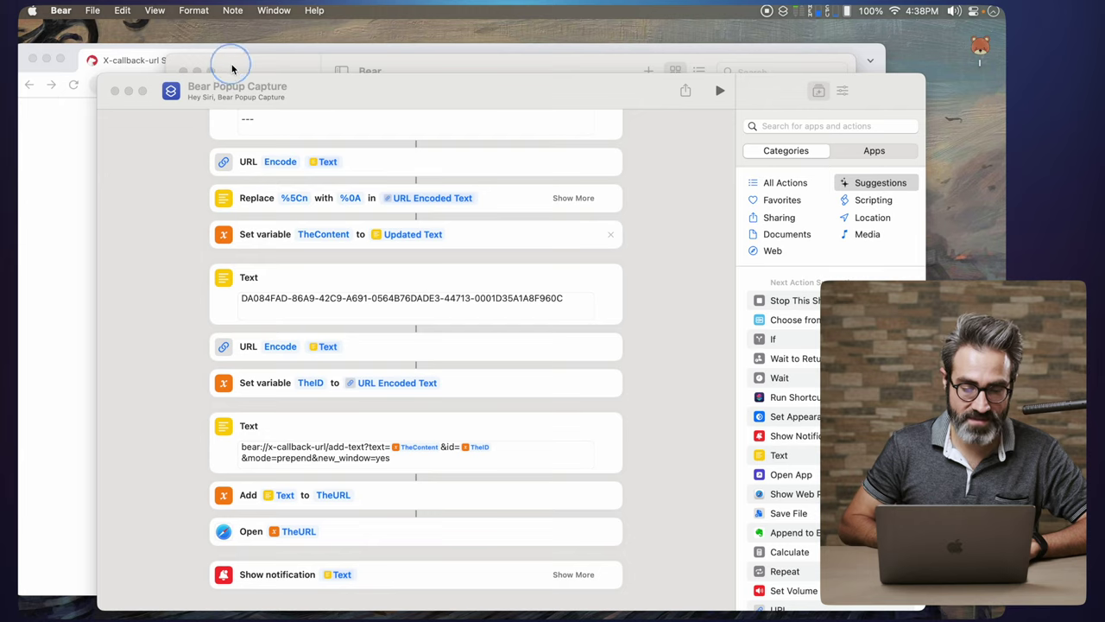
Return to the shortcuts library, run Bear BG Capture with the text "In background capture", and leave Bear.
{"action": "left_click", "coordinate": [674, 272]}
{"action": "key", "text": "super+w"}
{"action": "left_click", "coordinate": [416, 113]}
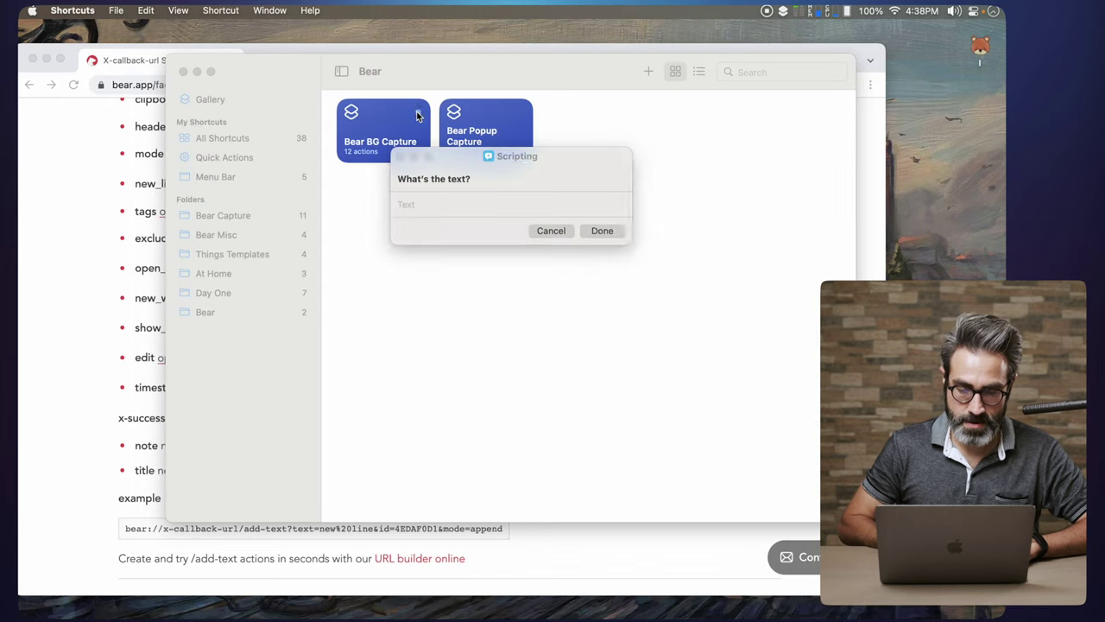
{"action": "type", "text": "In background ca"}
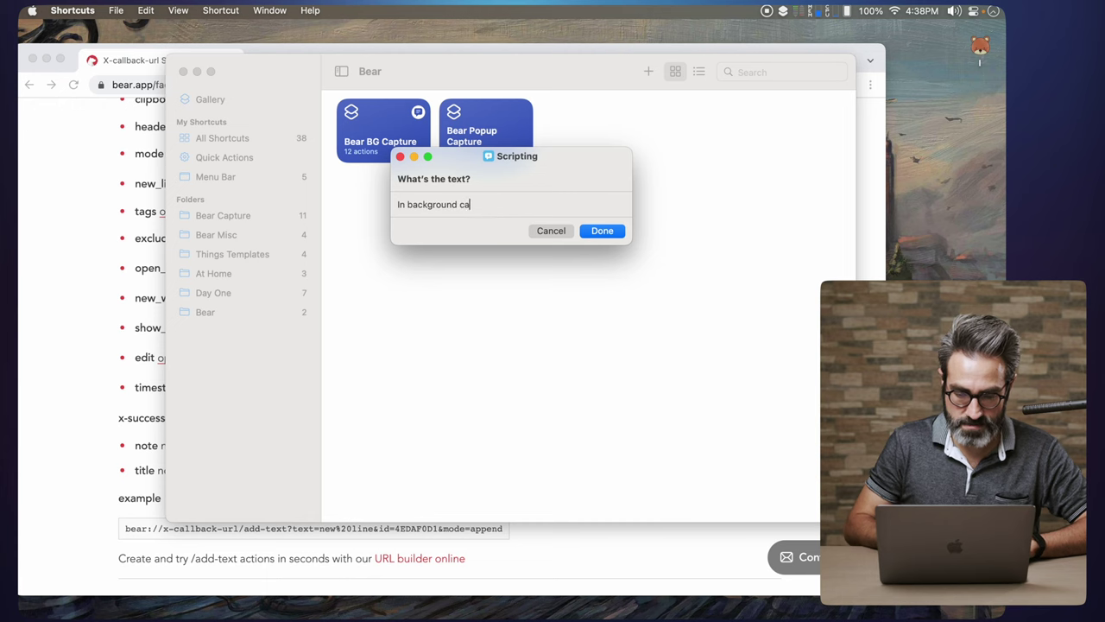
{"action": "type", "text": "pture"}
{"action": "left_click", "coordinate": [595, 230]}
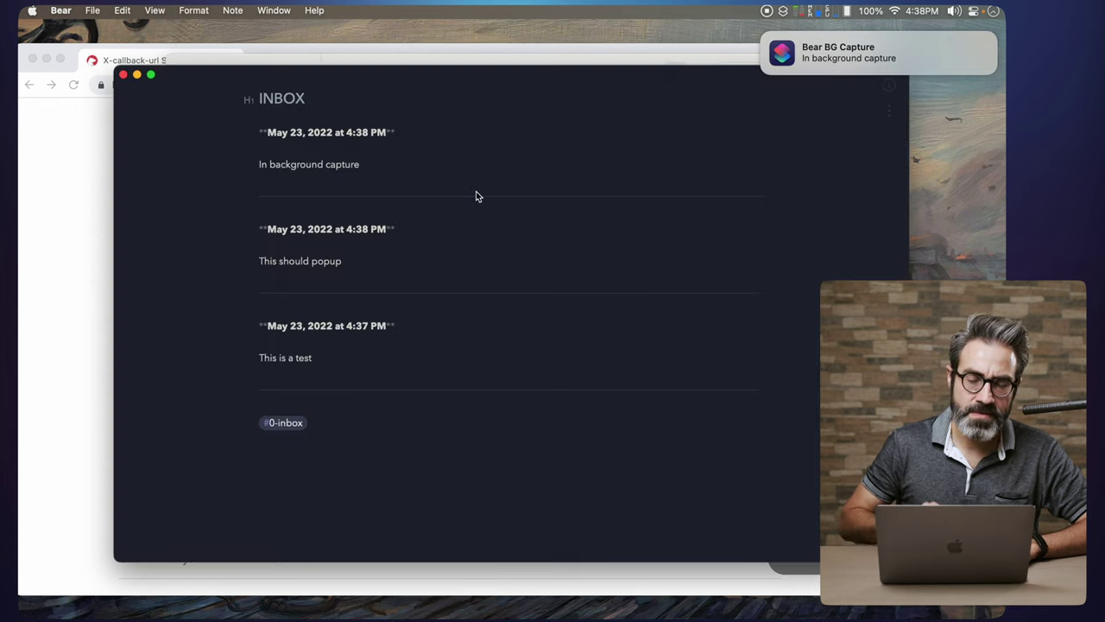
{"action": "left_click", "coordinate": [60, 10]}
{"action": "left_click", "coordinate": [91, 55]}
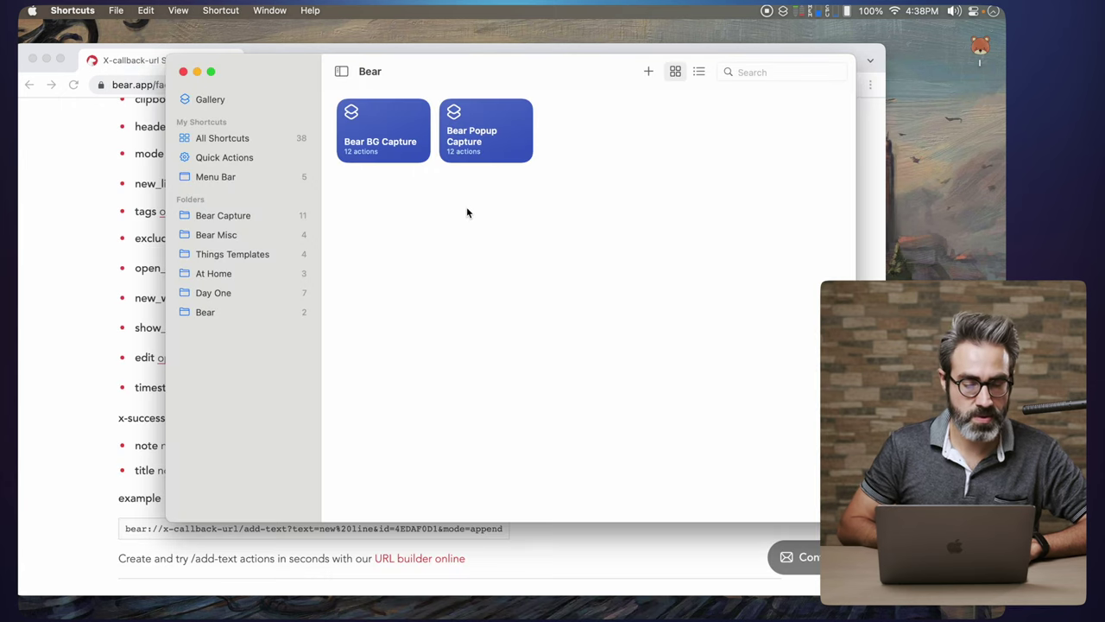
Duplicate the Bear BG Capture shortcut and move the copy after Bear Popup Capture.
{"action": "mouse_move", "coordinate": [377, 145]}
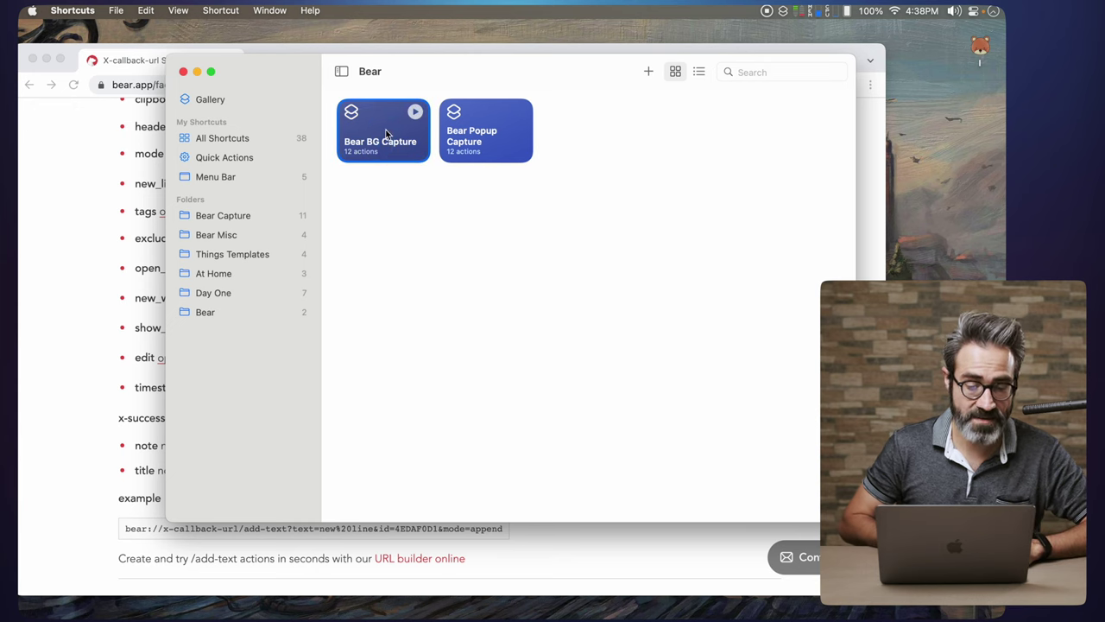
{"action": "right_click", "coordinate": [387, 130]}
{"action": "left_click", "coordinate": [436, 205]}
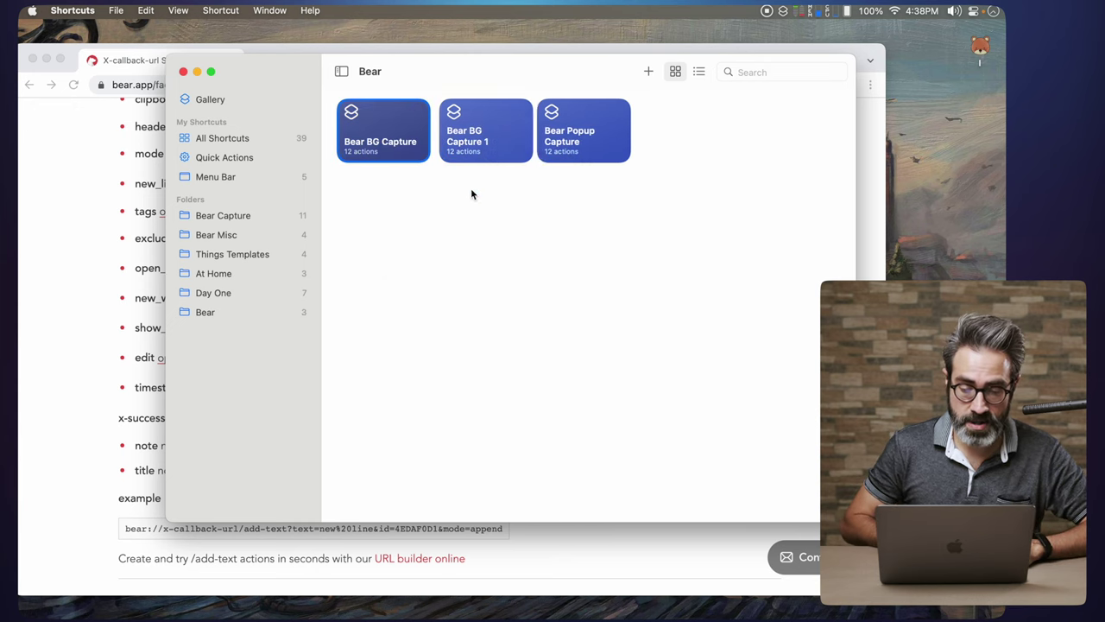
{"action": "left_click_drag", "start_coordinate": [477, 152], "coordinate": [660, 152]}
Open the new copy and rename it "Bear BG Capture New".
{"action": "double_click", "coordinate": [575, 149]}
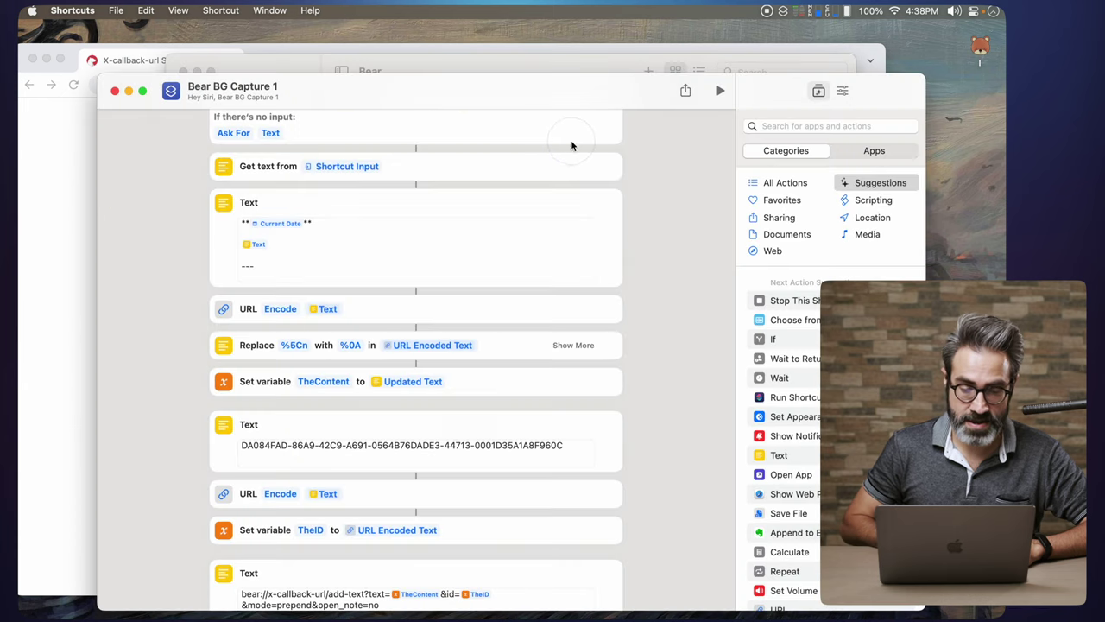
{"action": "left_click", "coordinate": [216, 87]}
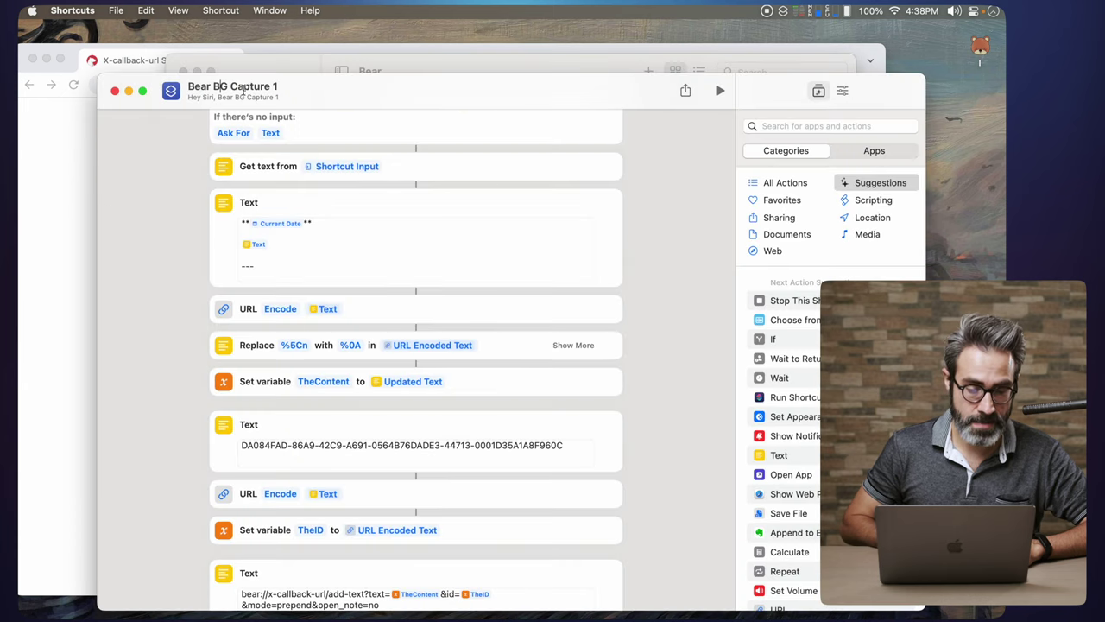
{"action": "left_click", "coordinate": [280, 89]}
{"action": "type", "text": "N"}
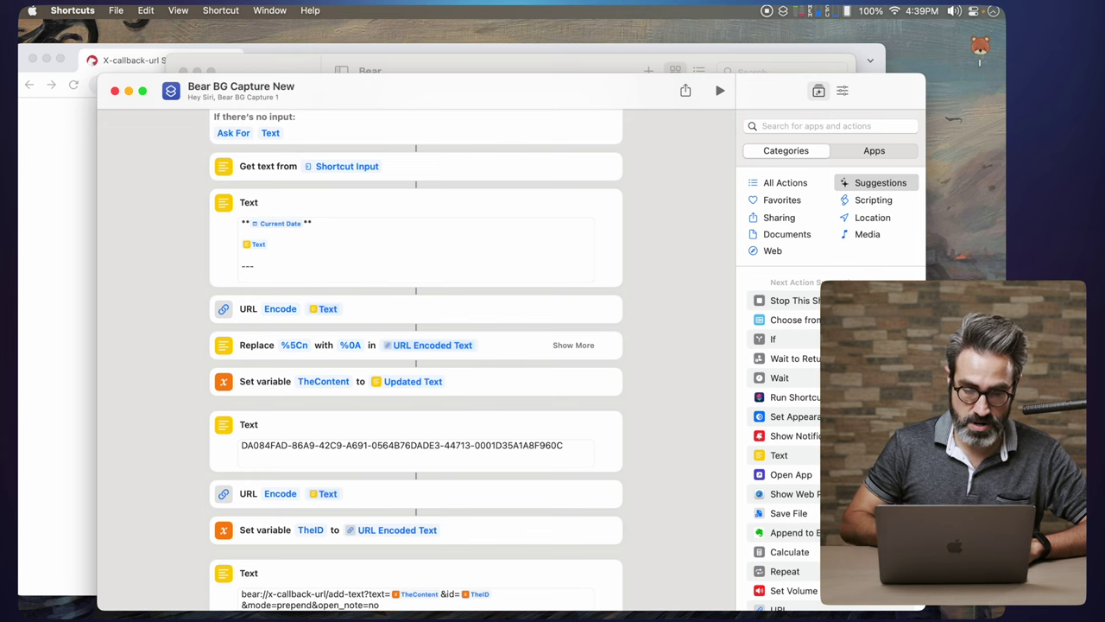
{"action": "type", "text": "ew"}
Remove the Current Date line from the content Text action and add the tag #0-inbox below the --- divider.
{"action": "scroll", "coordinate": [662, 217], "scroll_direction": "up", "scroll_amount": 2}
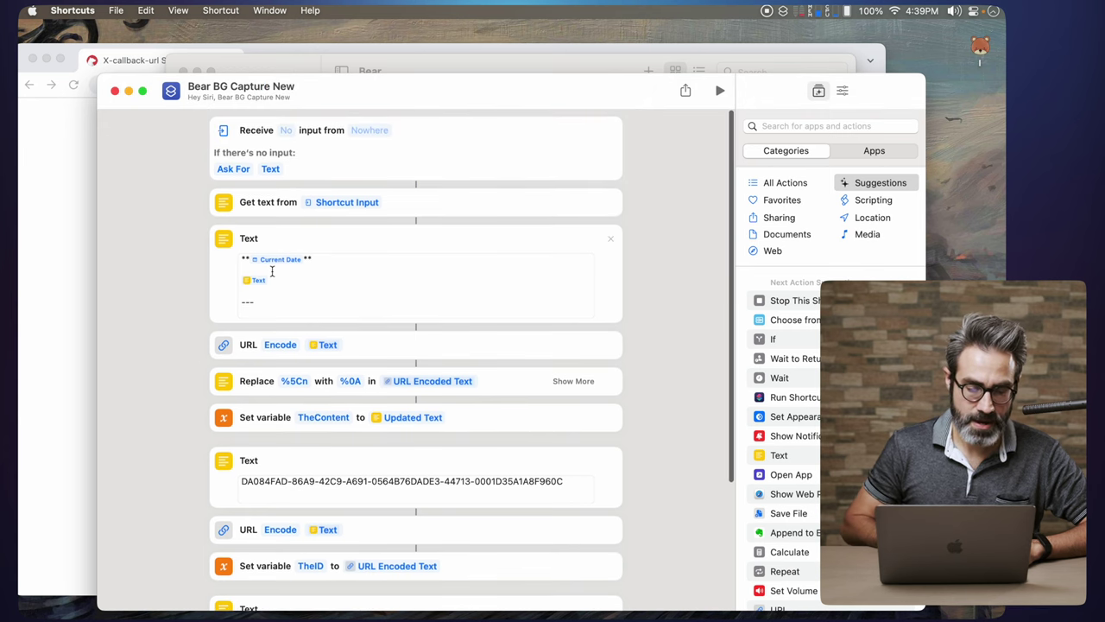
{"action": "left_click", "coordinate": [320, 269]}
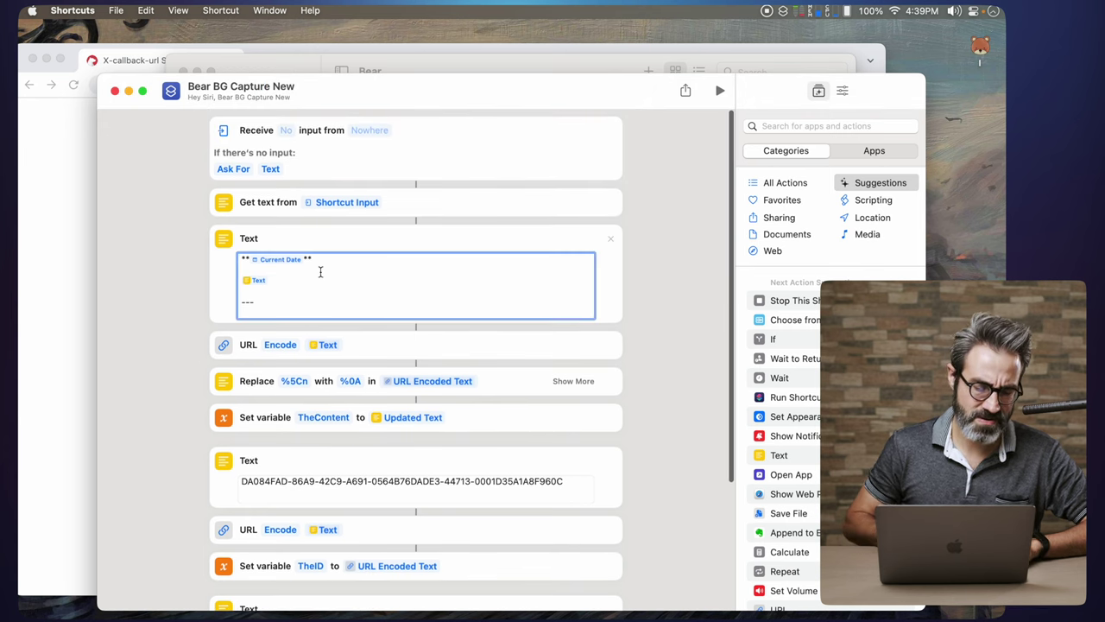
{"action": "key", "text": "shift+Up"}
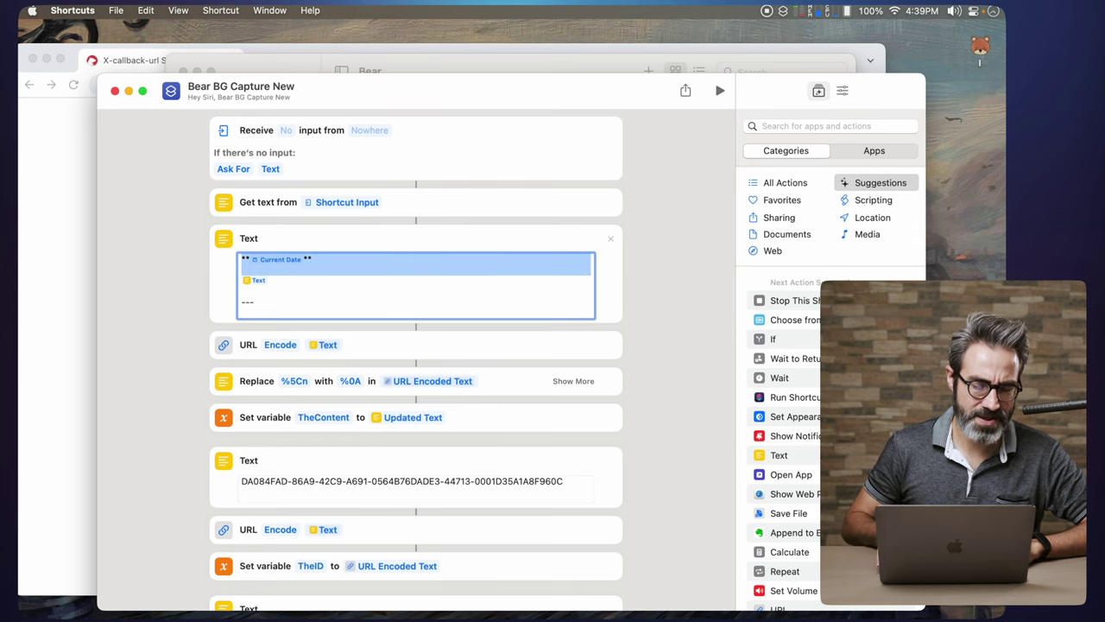
{"action": "key", "text": "BackSpace"}
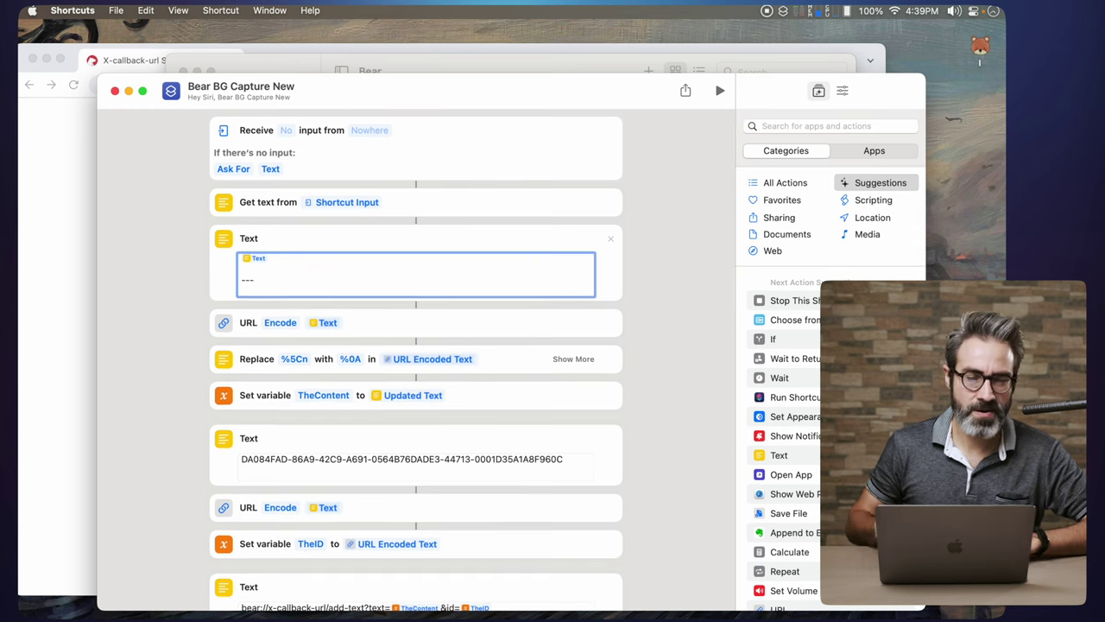
{"action": "key", "text": "Down"}
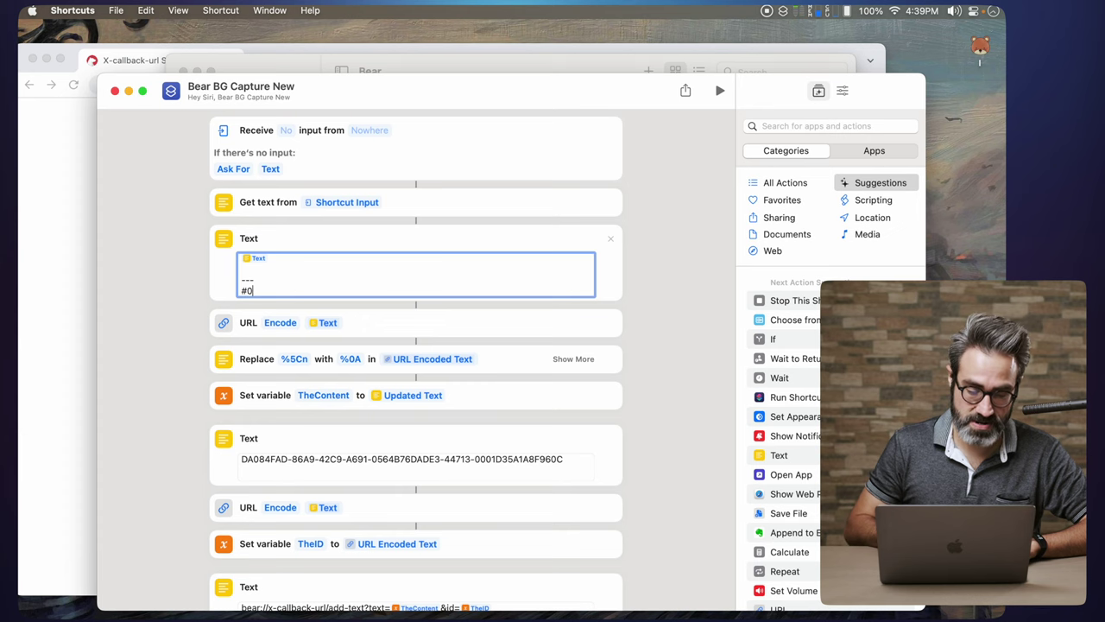
{"action": "type", "text": "0-inbox"}
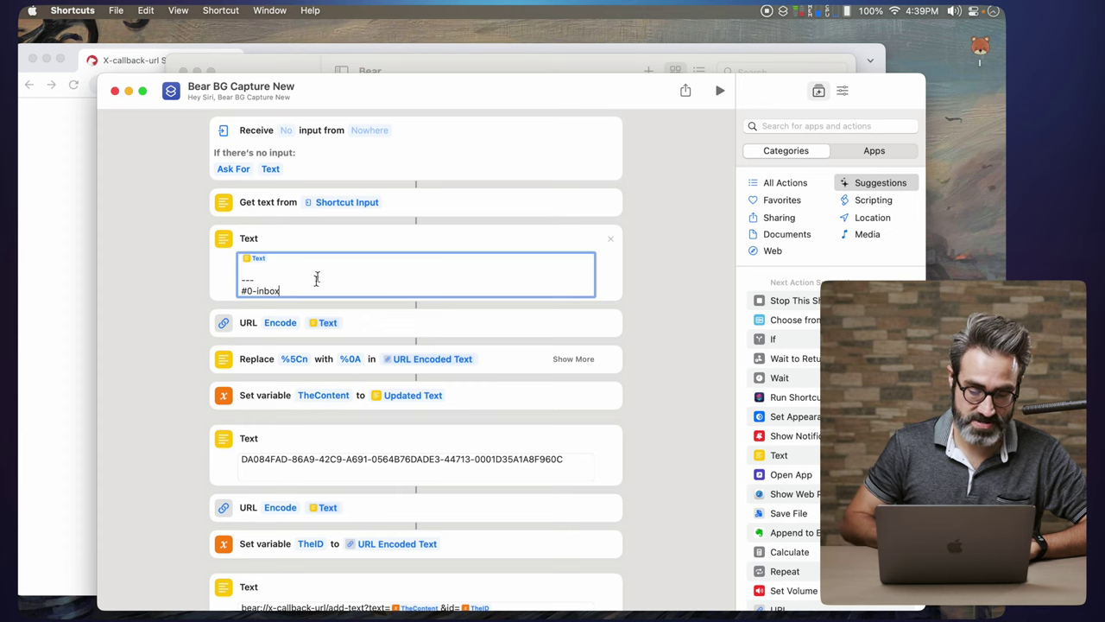
{"action": "left_click", "coordinate": [289, 326]}
Replace the note ID in the second Text action with "New Note From Shortcut".
{"action": "scroll", "coordinate": [289, 331], "scroll_direction": "down", "scroll_amount": 2}
{"action": "scroll", "coordinate": [288, 328], "scroll_direction": "up", "scroll_amount": 2}
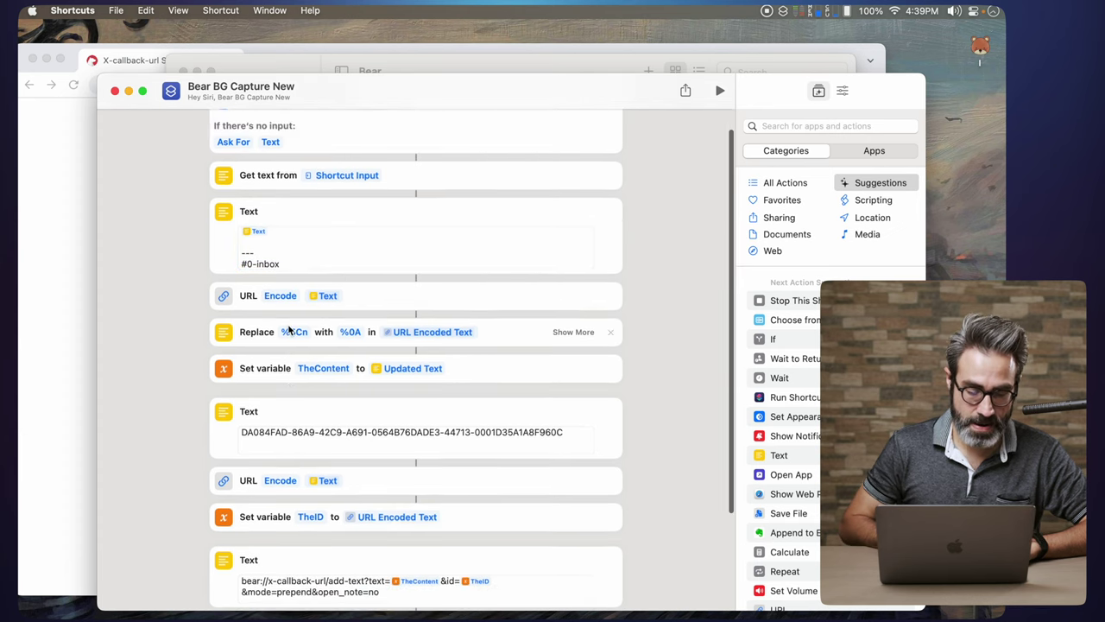
{"action": "scroll", "coordinate": [293, 341], "scroll_direction": "down", "scroll_amount": 4}
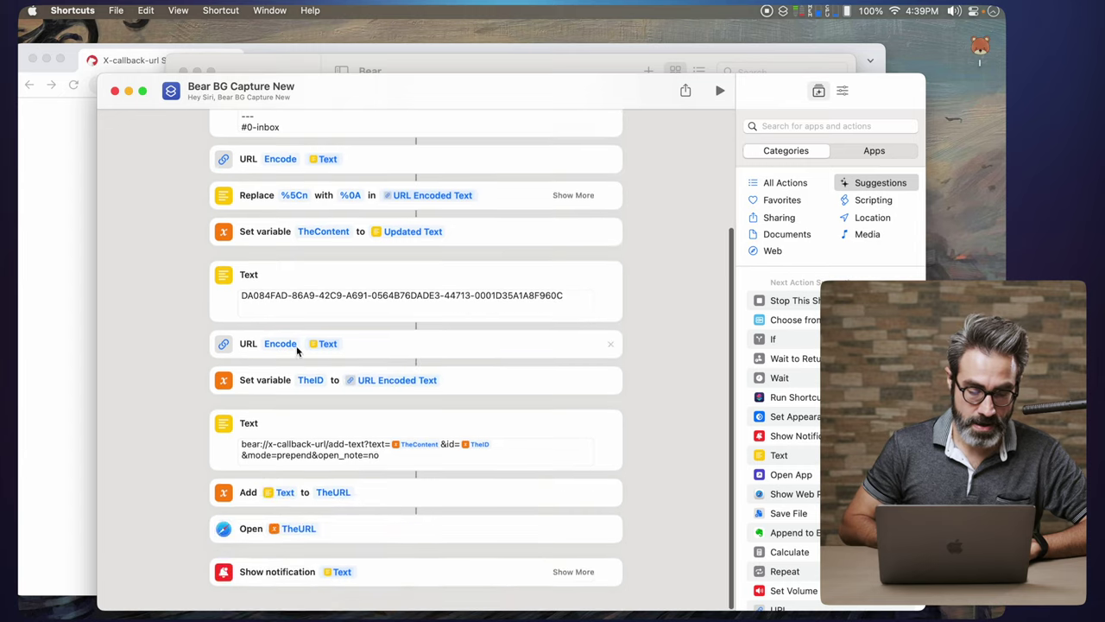
{"action": "triple_click", "coordinate": [243, 299]}
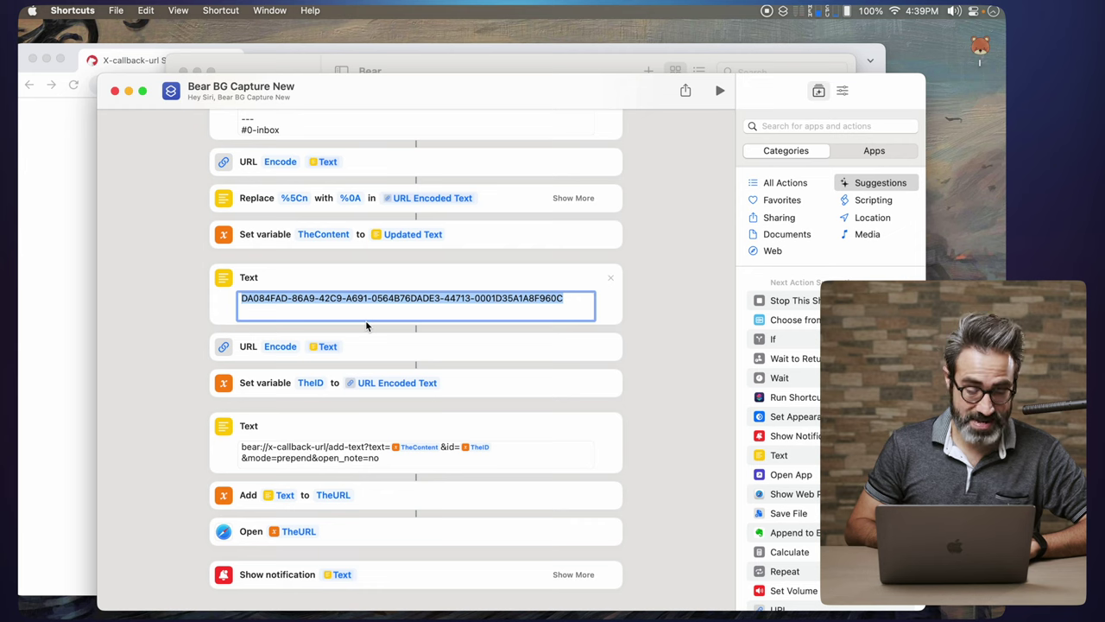
{"action": "type", "text": "New Note"}
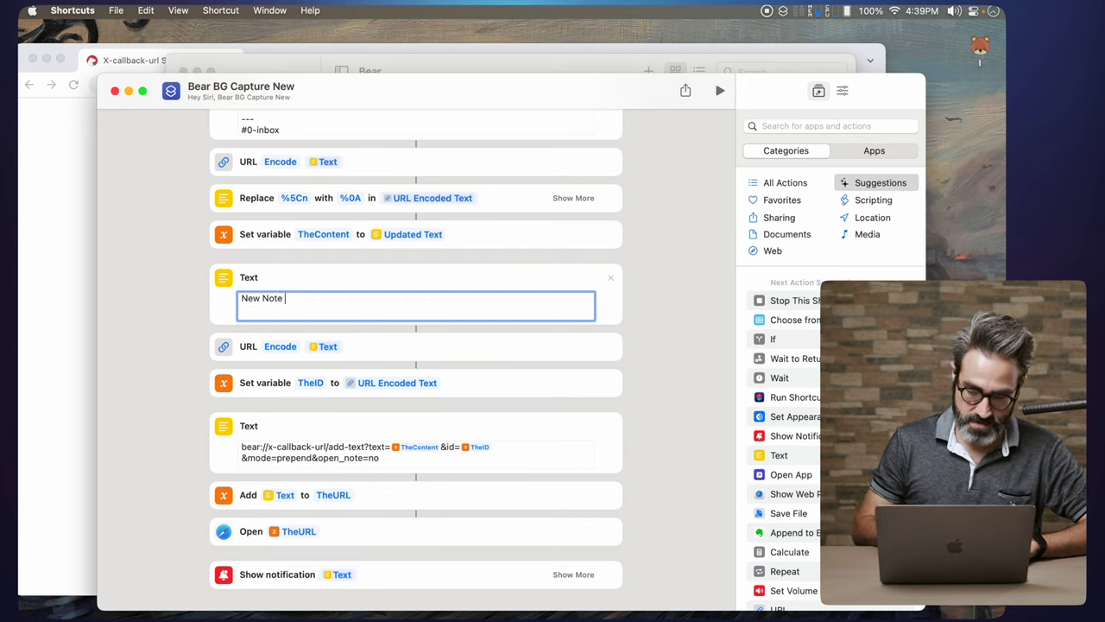
{"action": "type", "text": " From Shrotcu"}
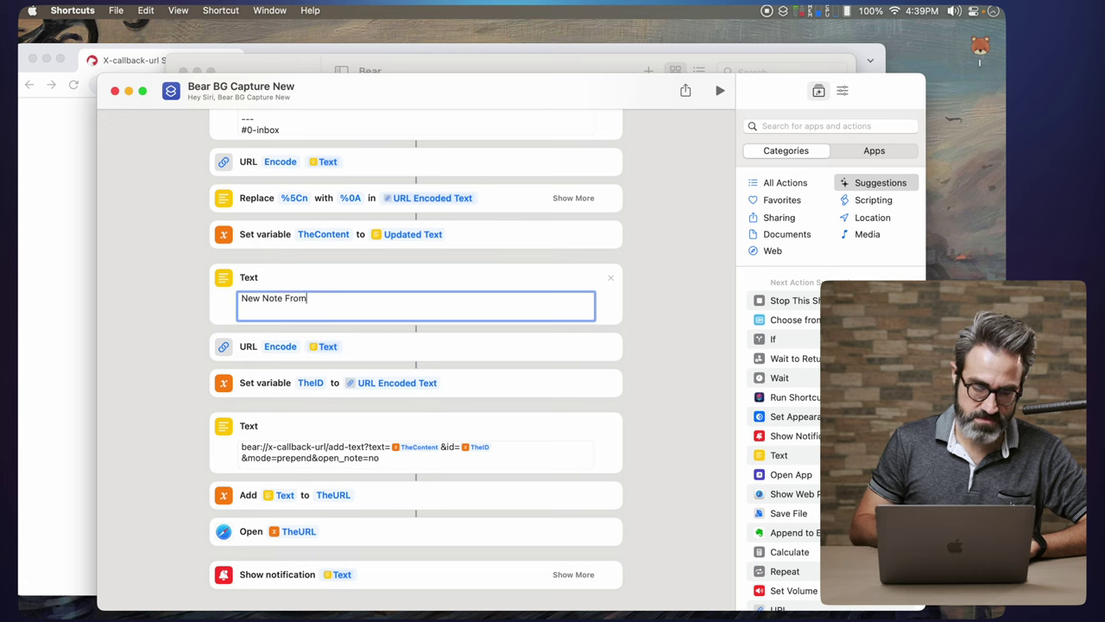
{"action": "key", "text": "BackSpace"}
{"action": "key", "text": "BackSpace"}
{"action": "type", "text": "ortcut"}
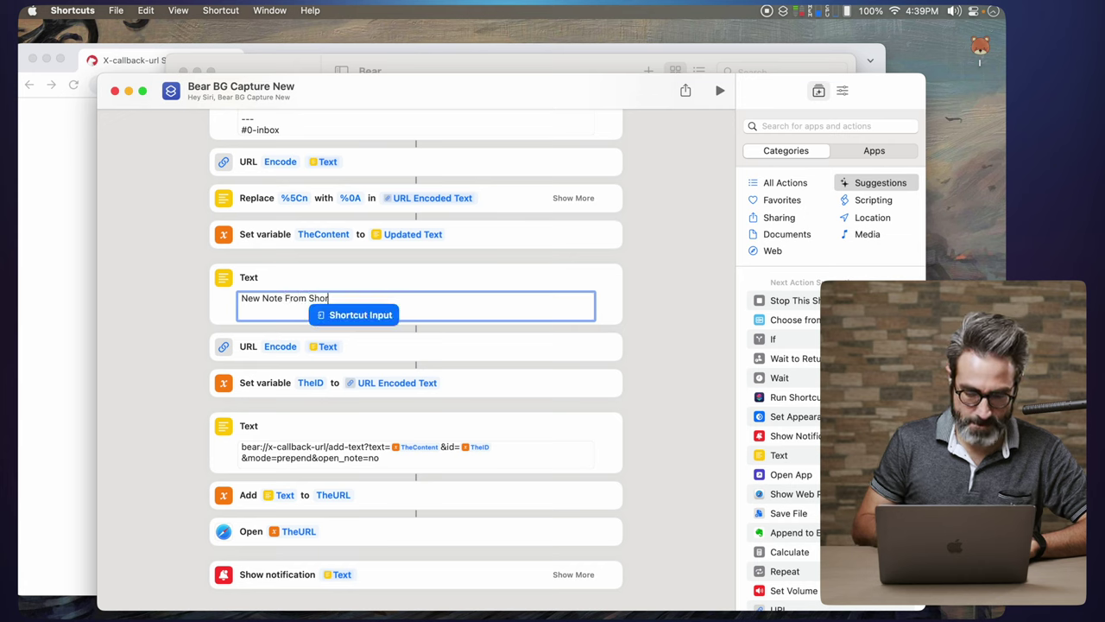
Finish the New Note From Shortcut text and rename the variable TheID to TheTitle.
{"action": "left_click", "coordinate": [664, 347]}
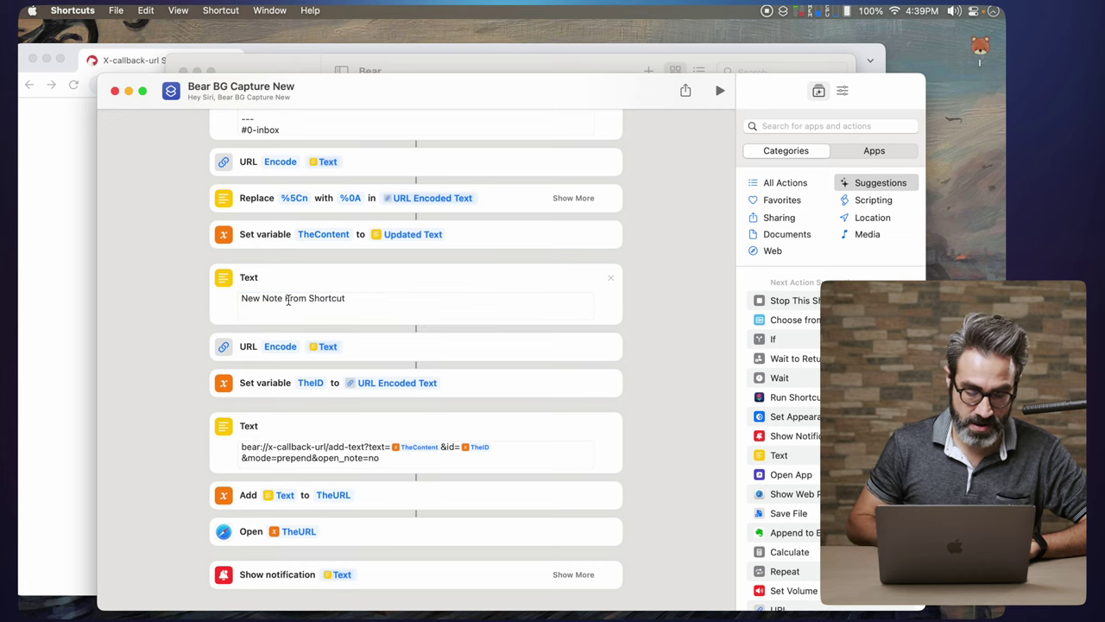
{"action": "left_click", "coordinate": [312, 384]}
{"action": "left_click", "coordinate": [312, 385]}
{"action": "key", "text": "BackSpace"}
{"action": "key", "text": "BackSpace"}
{"action": "type", "text": "Title"}
{"action": "left_click", "coordinate": [656, 418]}
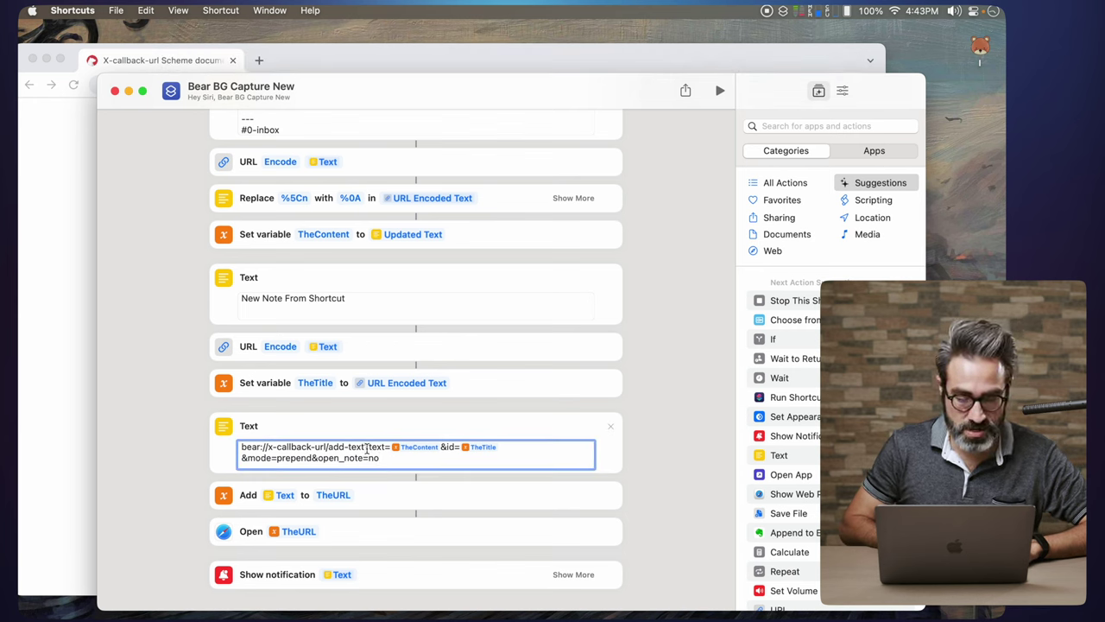
In Chrome, find the /create action in Bear's X-callback-url documentation and copy bear://x-callback-url/create?title= from its example.
{"action": "left_click", "coordinate": [60, 317]}
{"action": "scroll", "coordinate": [60, 314], "scroll_direction": "up", "scroll_amount": 15}
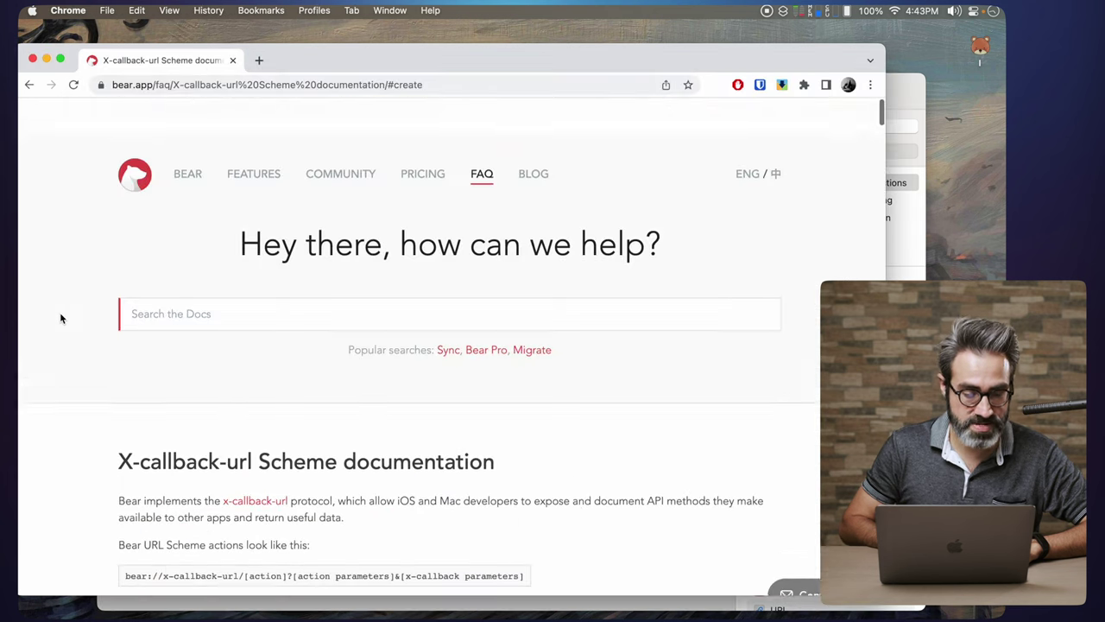
{"action": "scroll", "coordinate": [86, 324], "scroll_direction": "down", "scroll_amount": 1}
{"action": "left_click", "coordinate": [83, 373]}
{"action": "scroll", "coordinate": [82, 372], "scroll_direction": "down", "scroll_amount": 5}
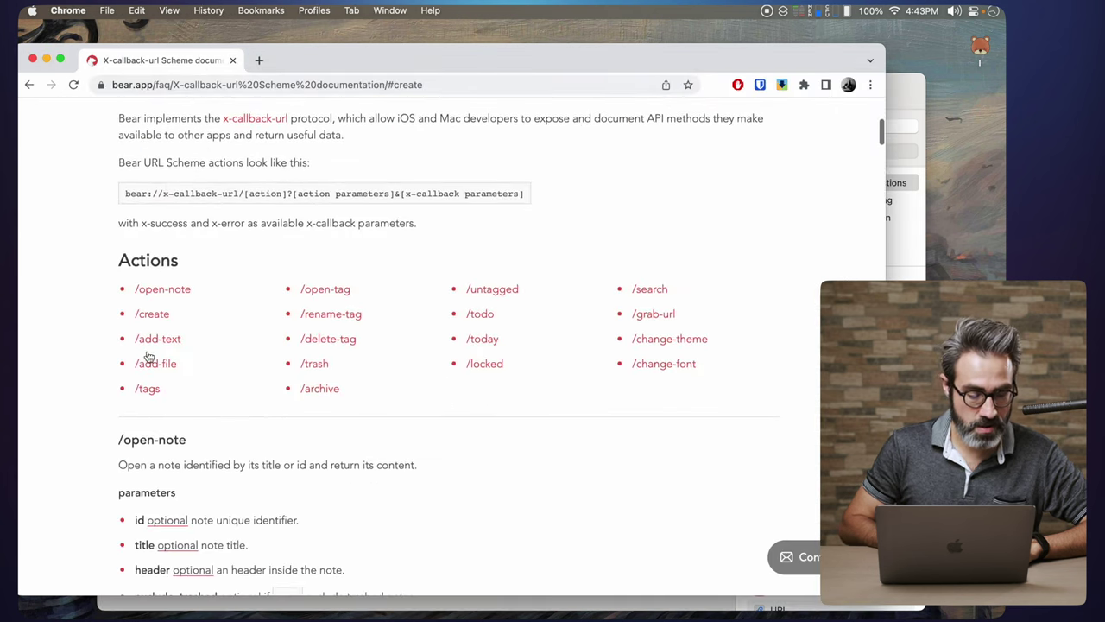
{"action": "left_click", "coordinate": [154, 316]}
{"action": "scroll", "coordinate": [288, 338], "scroll_direction": "down", "scroll_amount": 5}
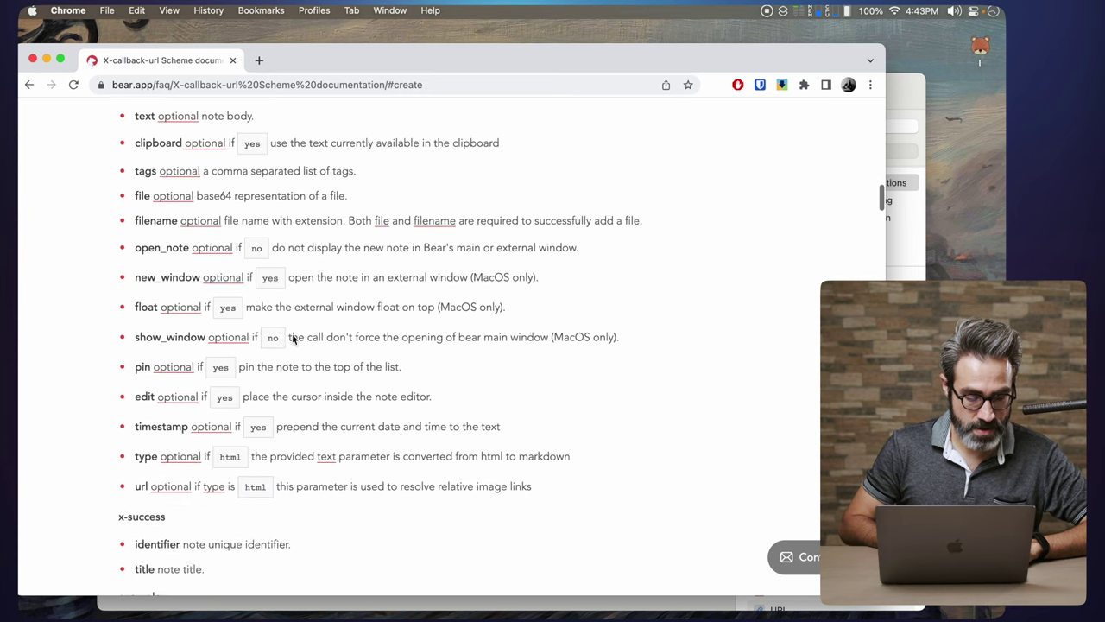
{"action": "left_click_drag", "start_coordinate": [315, 509], "coordinate": [125, 509]}
{"action": "key", "text": "super+c"}
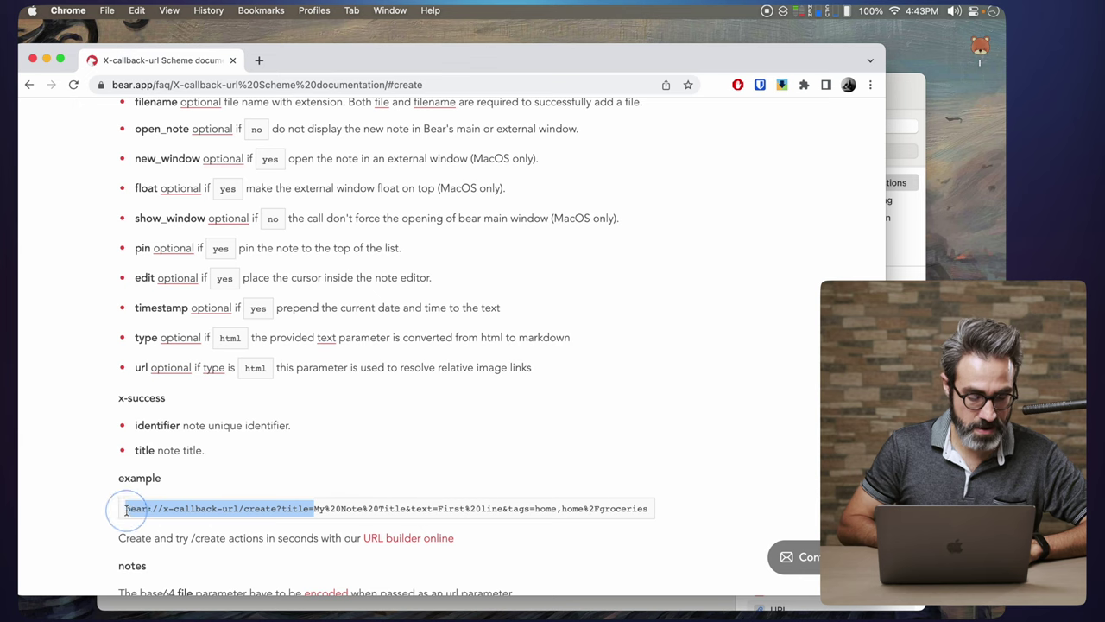
Back in Shortcuts, replace bear://x-callback-url/add-text? in the URL text with the copied create prefix, followed by the TheTitle variable and &.
{"action": "key", "text": "super+Tab"}
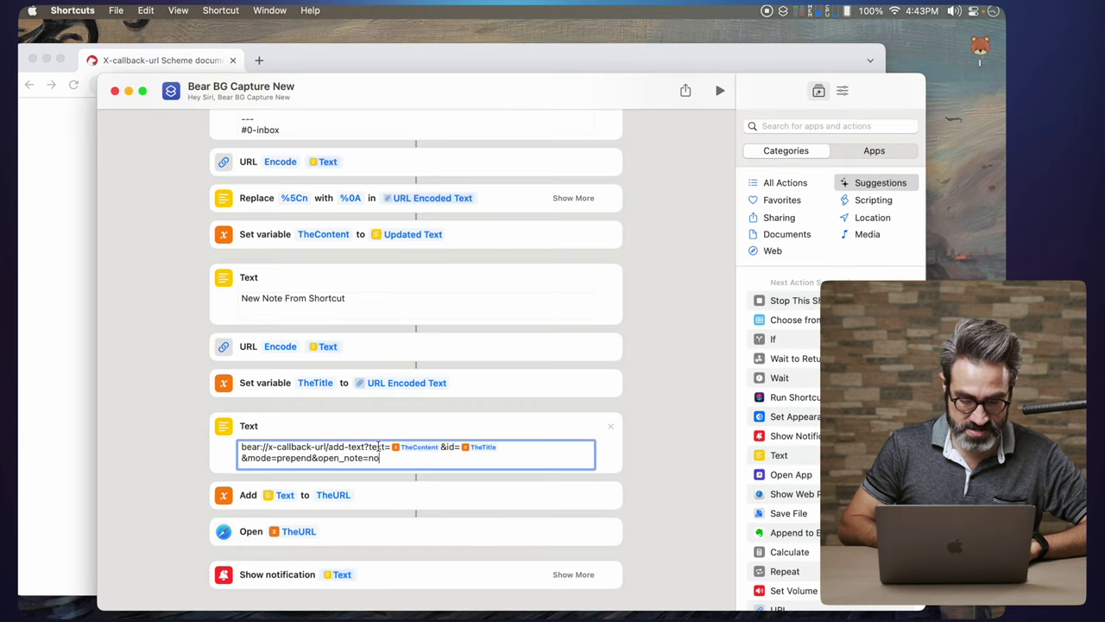
{"action": "left_click_drag", "start_coordinate": [368, 446], "coordinate": [241, 447]}
{"action": "key", "text": "super+v"}
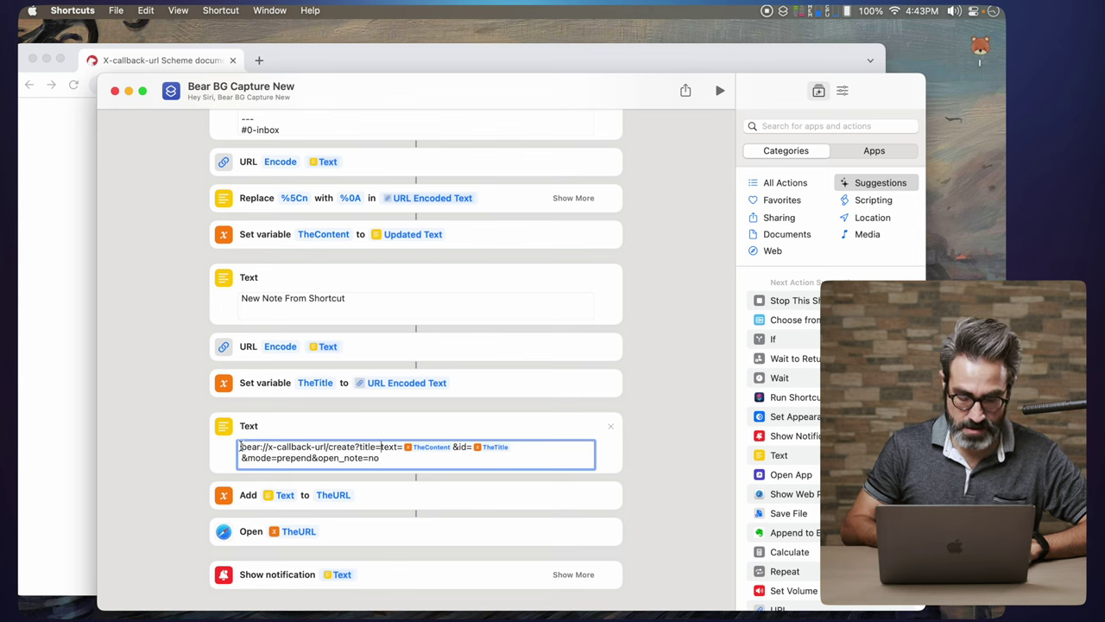
{"action": "type", "text": "TheTi"}
{"action": "left_click", "coordinate": [414, 464]}
{"action": "type", "text": "&"}
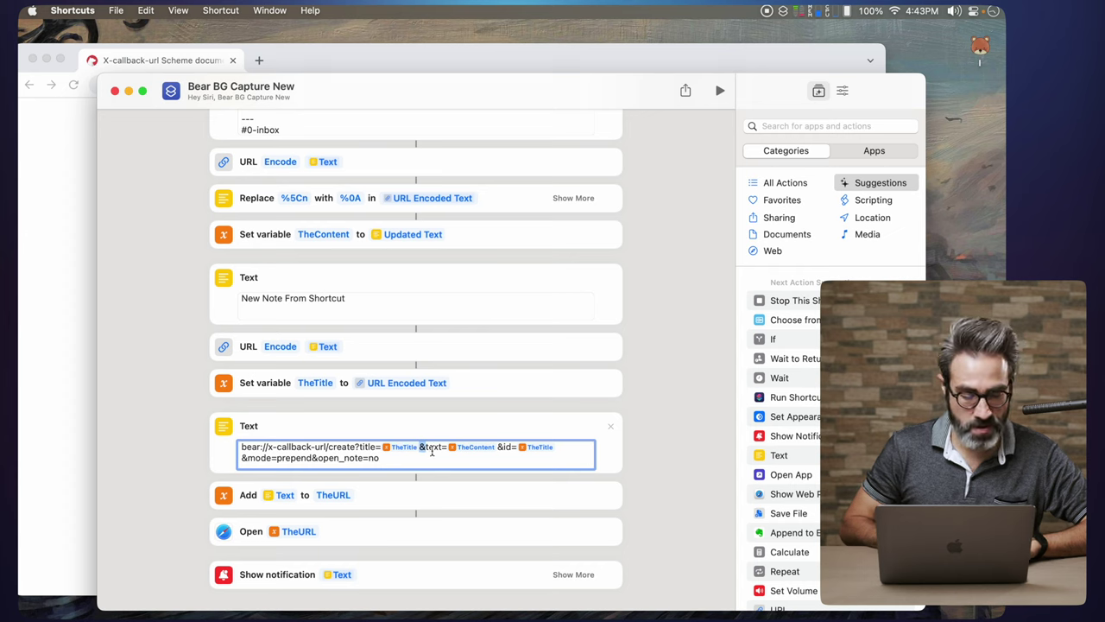
{"action": "left_click", "coordinate": [437, 449]}
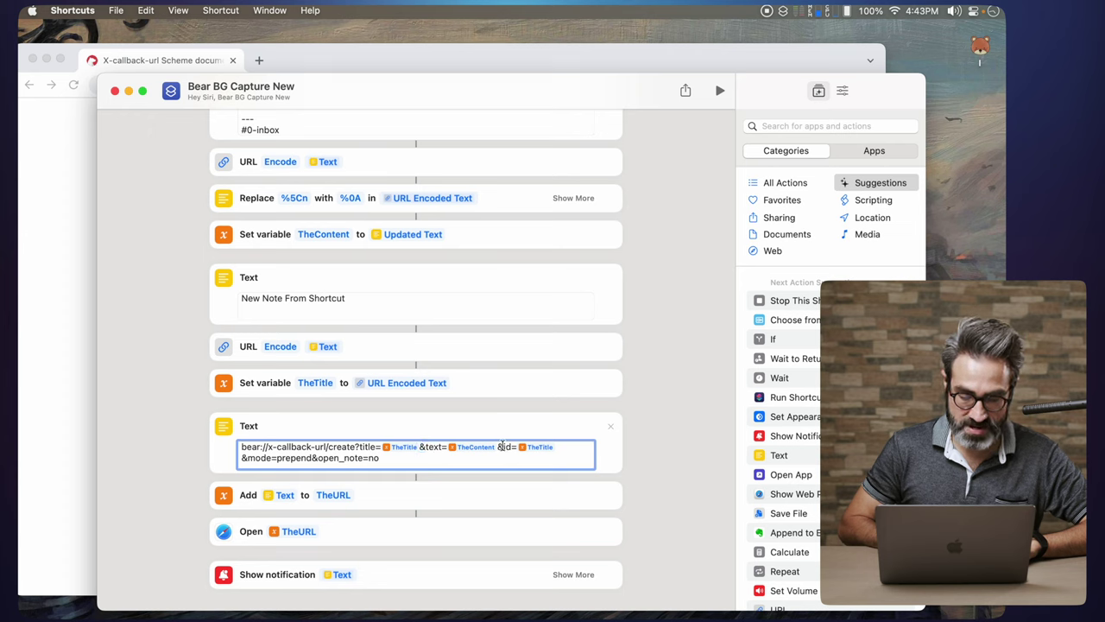
Remove the id and mode=prepend parameters from the URL text, keeping &open_note=no after TheContent.
{"action": "left_click_drag", "start_coordinate": [499, 446], "coordinate": [313, 459]}
{"action": "key", "text": "BackSpace"}
{"action": "left_click", "coordinate": [676, 425]}
Run Bear BG Capture New with the text "This is a new note".
{"action": "left_click", "coordinate": [719, 90]}
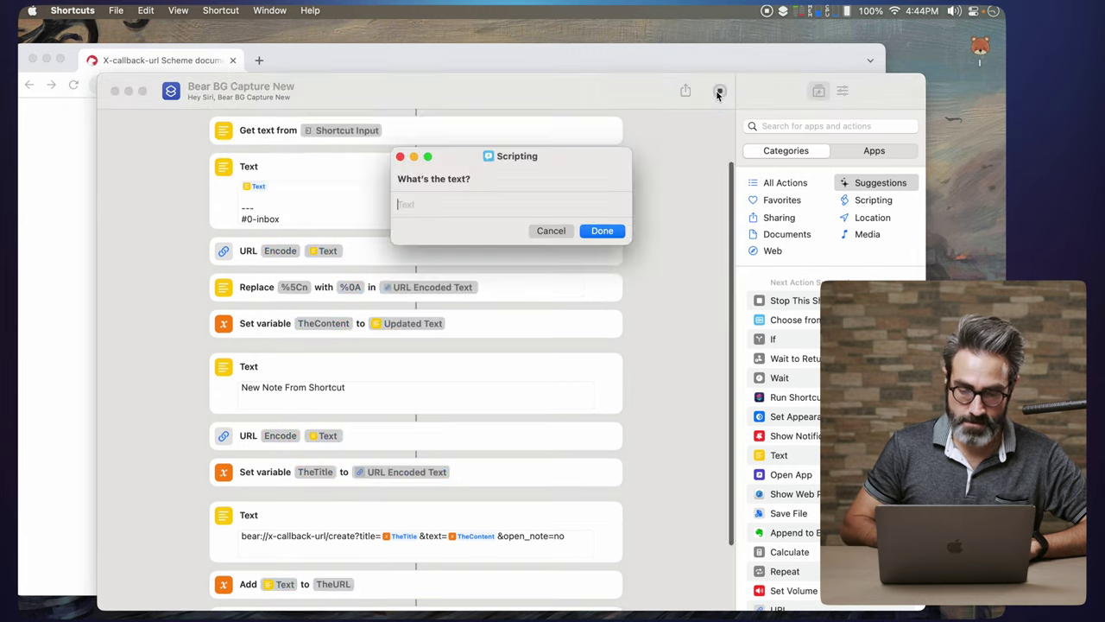
{"action": "type", "text": "This is a new note"}
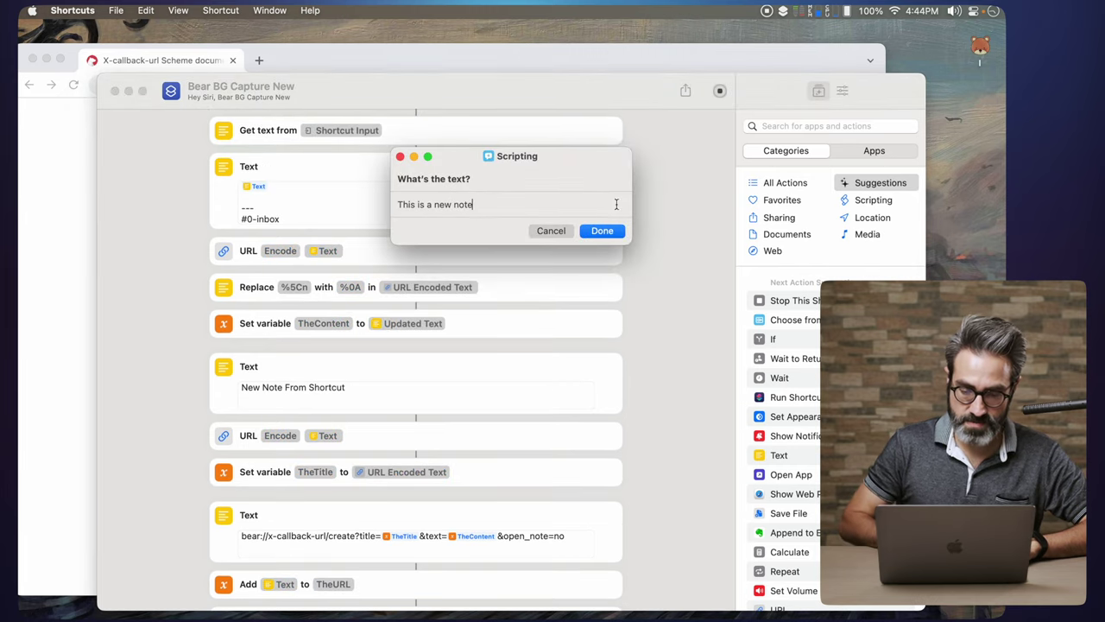
{"action": "left_click", "coordinate": [604, 229]}
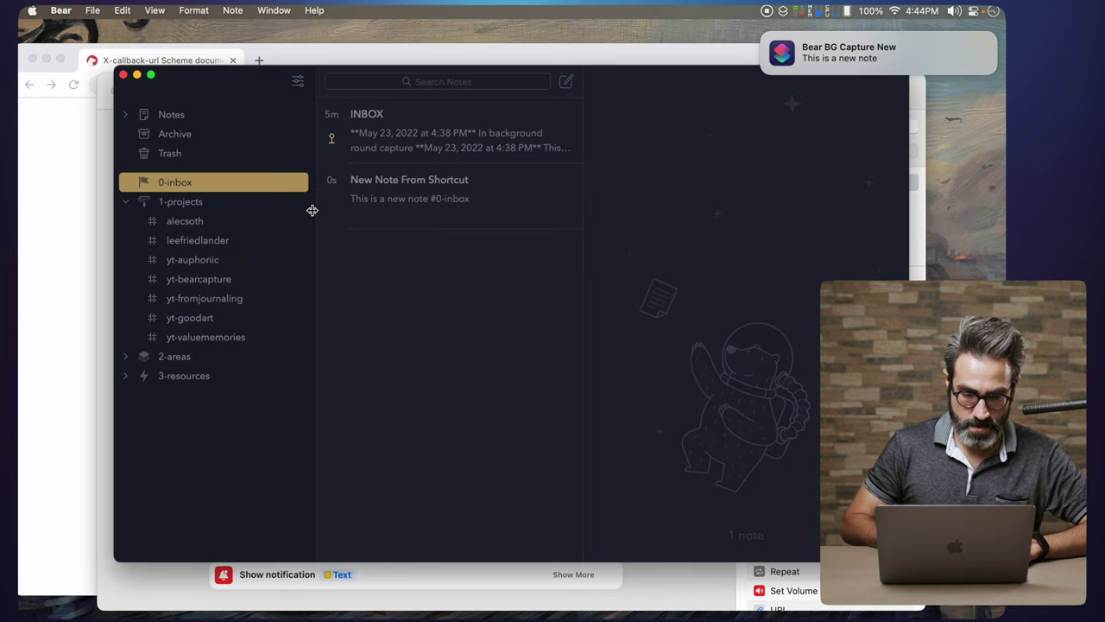
Open the New Note From Shortcut note in Bear's 0-inbox and show it in the editor-only view.
{"action": "left_click", "coordinate": [402, 212]}
{"action": "left_click", "coordinate": [708, 130]}
{"action": "key", "text": "ctrl+super+2"}
{"action": "key", "text": "ctrl+super+3"}
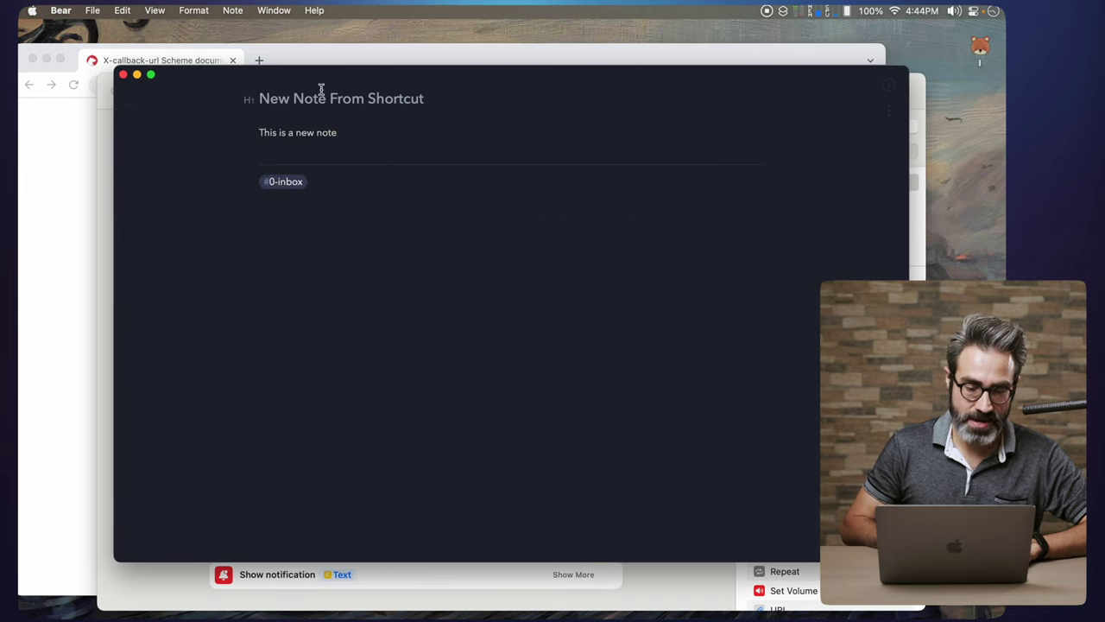
Return to Shortcuts, close the Bear BG Capture New editor, and duplicate that shortcut.
{"action": "left_click", "coordinate": [109, 264]}
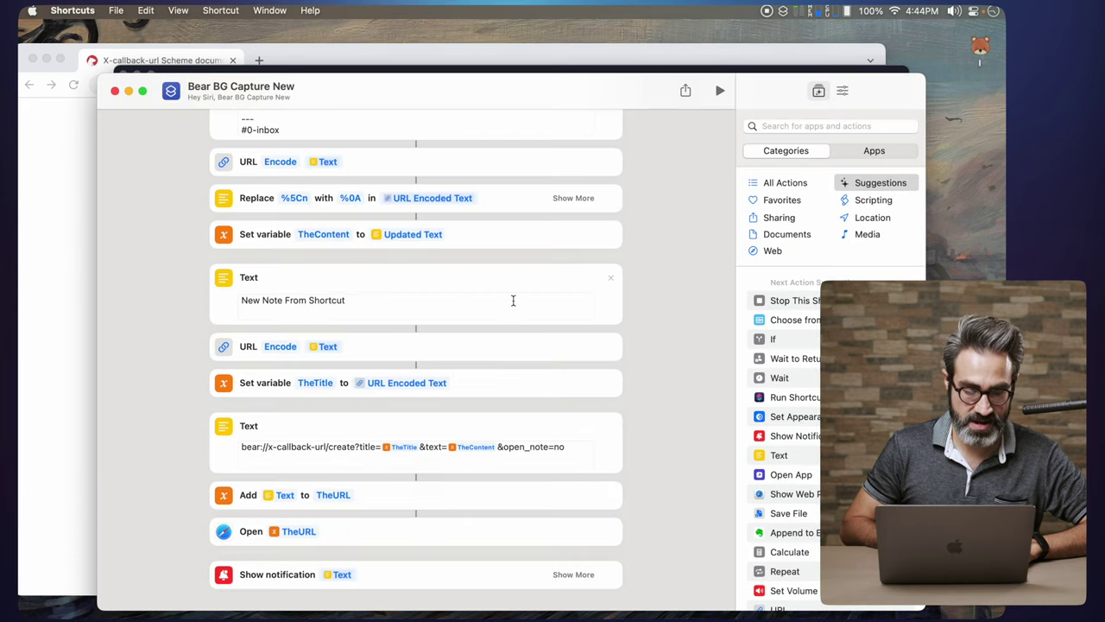
{"action": "scroll", "coordinate": [704, 325], "scroll_direction": "up", "scroll_amount": 5}
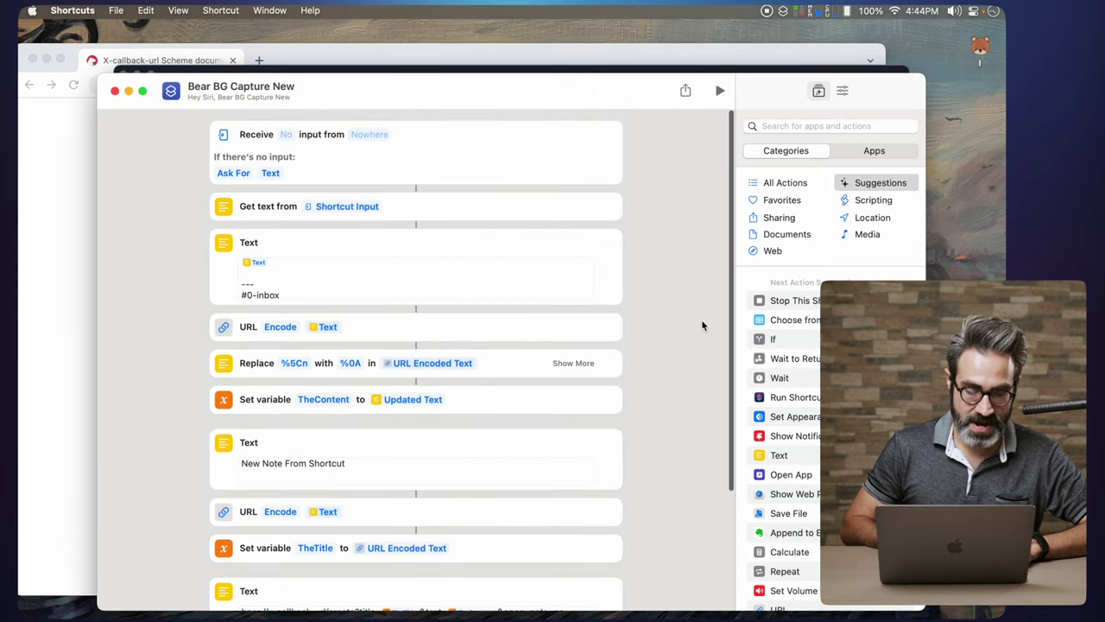
{"action": "right_click", "coordinate": [267, 264]}
{"action": "left_click", "coordinate": [694, 332]}
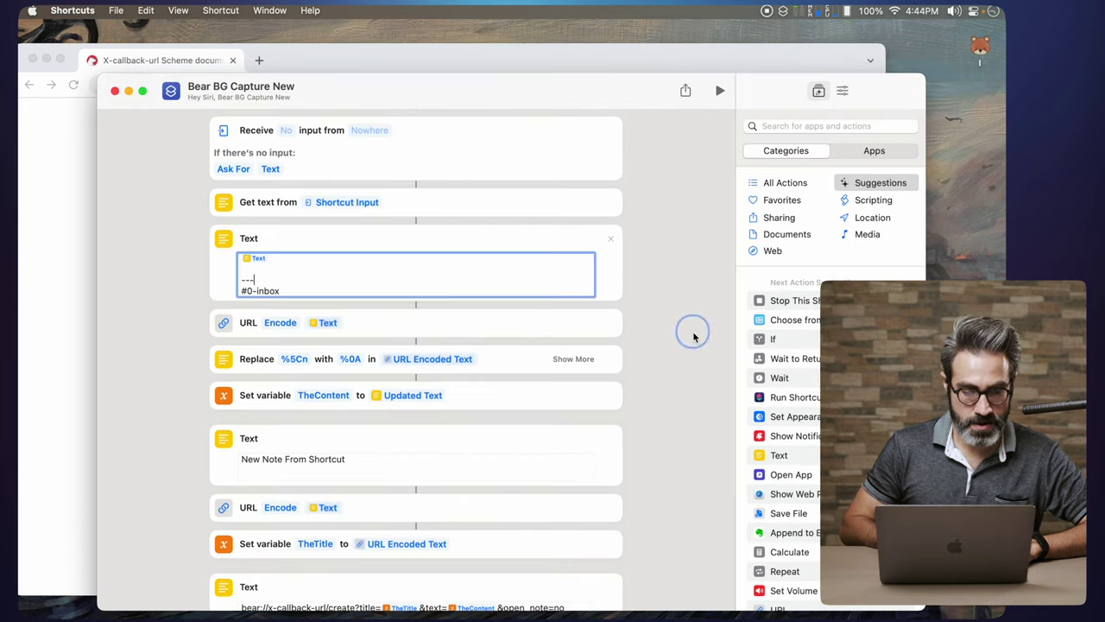
{"action": "left_click", "coordinate": [115, 90]}
{"action": "right_click", "coordinate": [585, 144]}
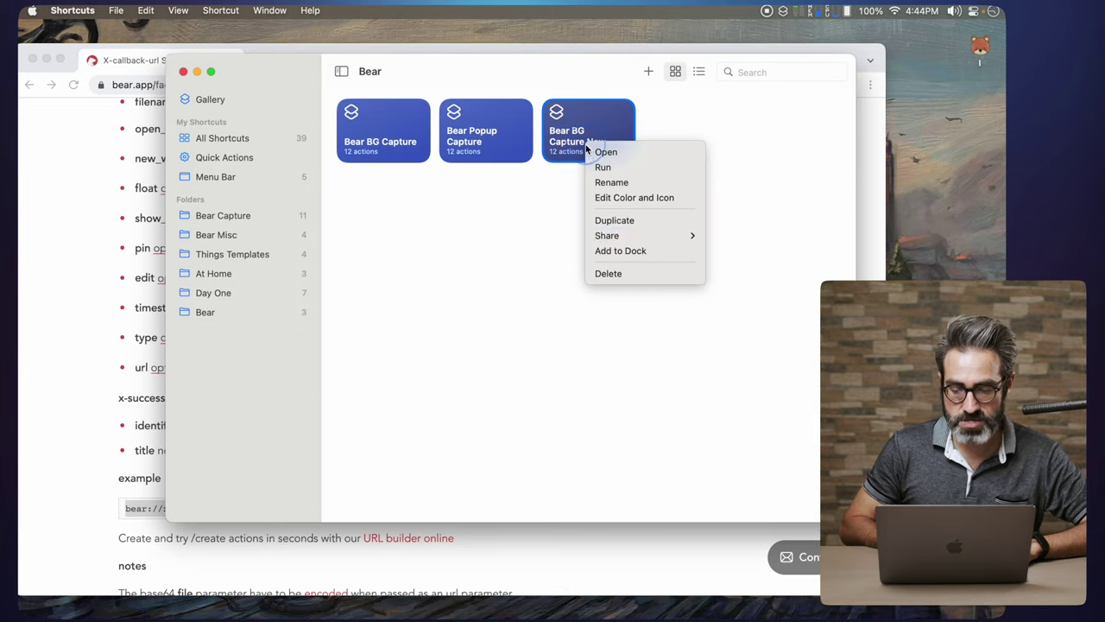
{"action": "mouse_move", "coordinate": [655, 240]}
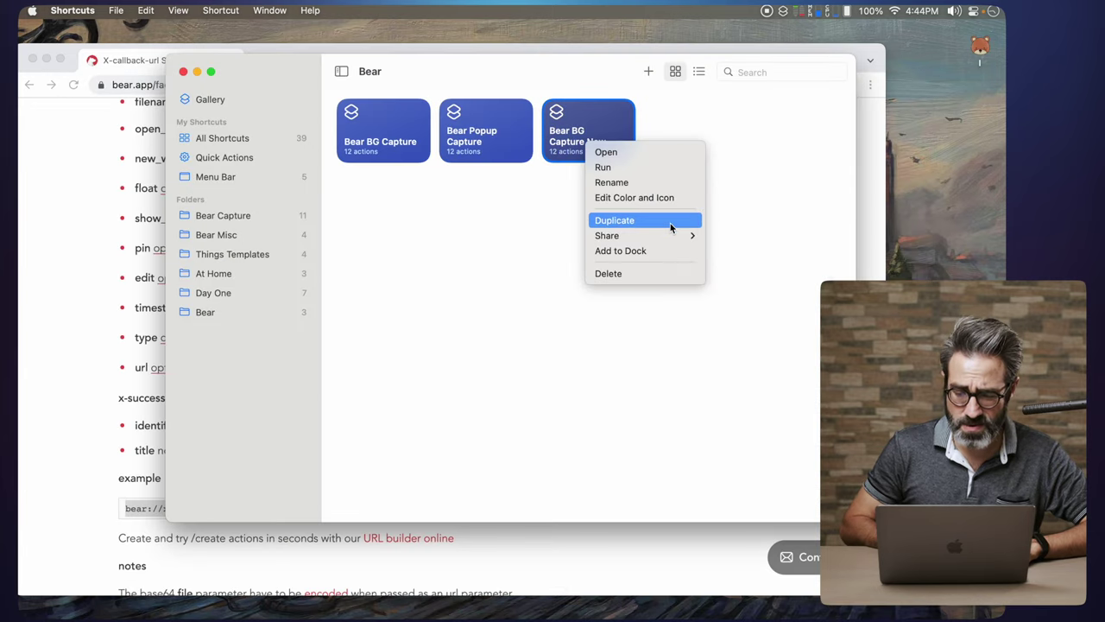
{"action": "left_click", "coordinate": [670, 223]}
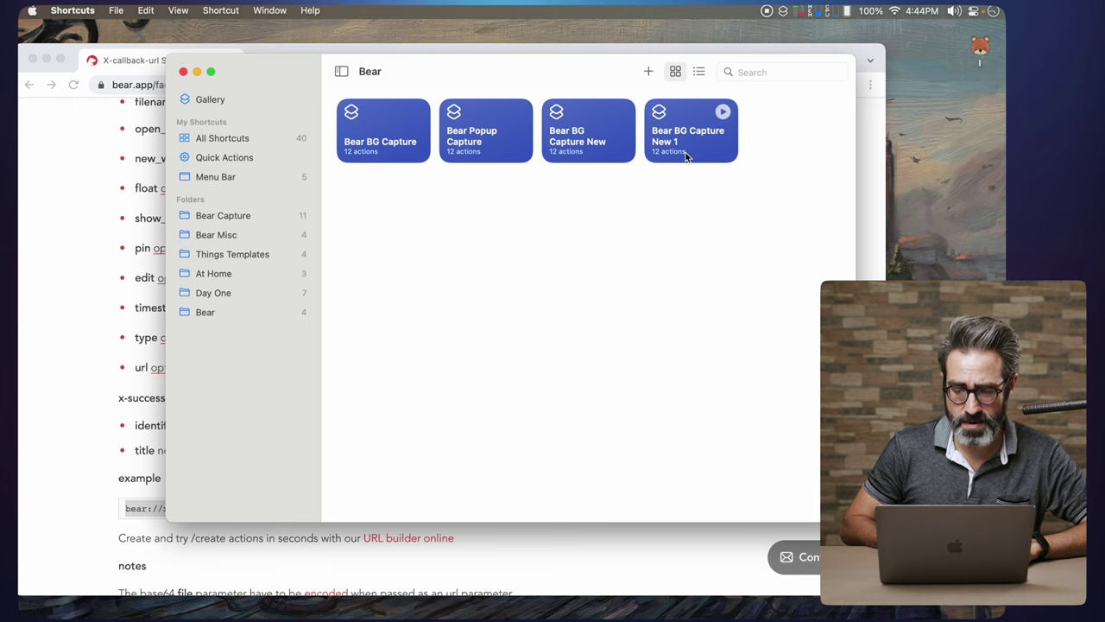
Open the new duplicate and rename it "Bear Popup Capture New".
{"action": "double_click", "coordinate": [682, 162]}
{"action": "left_click", "coordinate": [300, 86]}
{"action": "key", "text": "BackSpace"}
{"action": "key", "text": "BackSpace"}
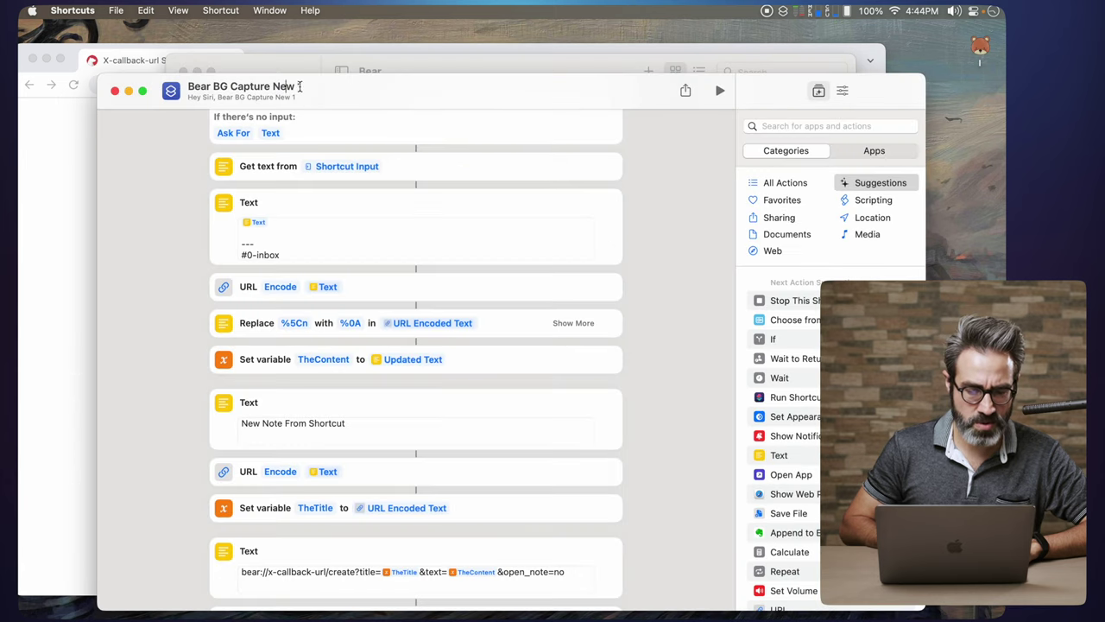
{"action": "left_click_drag", "start_coordinate": [273, 86], "coordinate": [303, 84]}
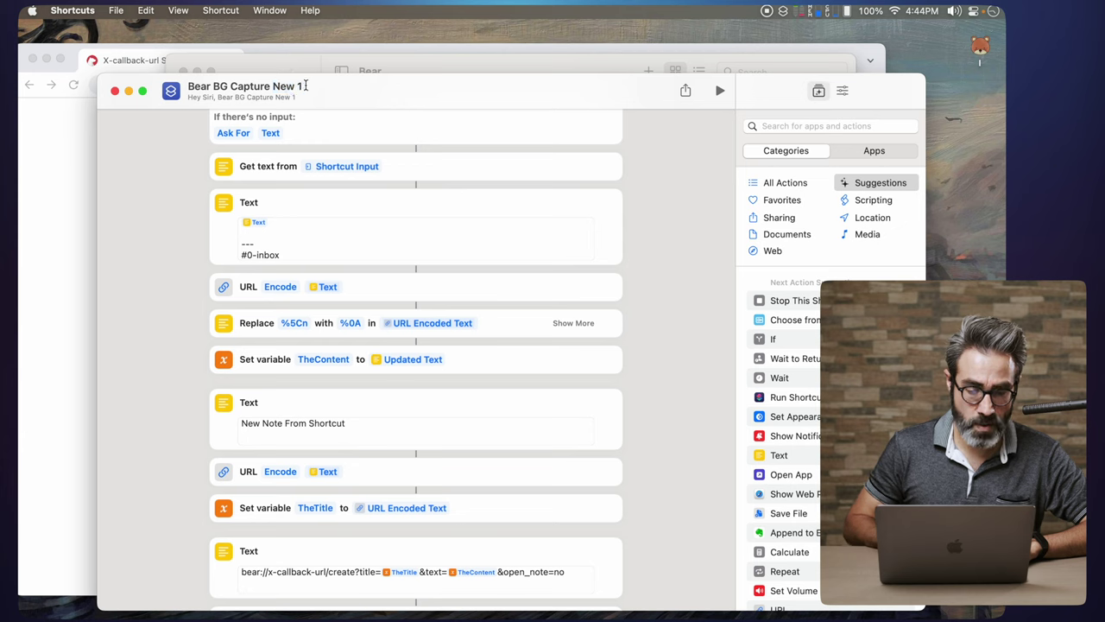
{"action": "left_click", "coordinate": [302, 85]}
{"action": "key", "text": "BackSpace"}
{"action": "key", "text": "BackSpace"}
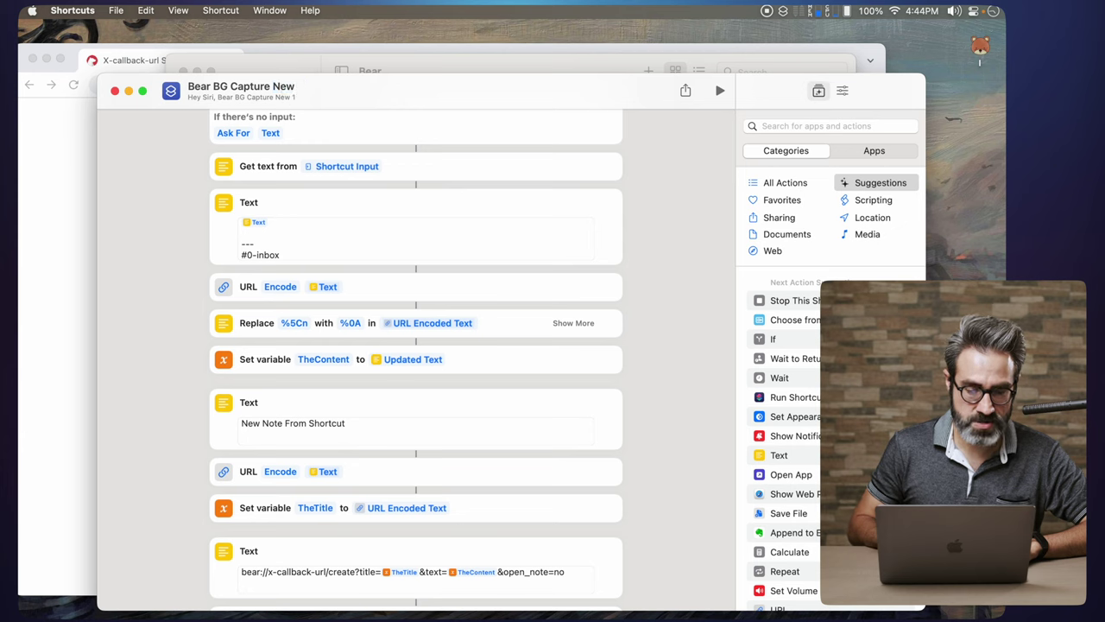
{"action": "left_click", "coordinate": [221, 87]}
{"action": "double_click", "coordinate": [221, 86]}
{"action": "type", "text": "Popup"}
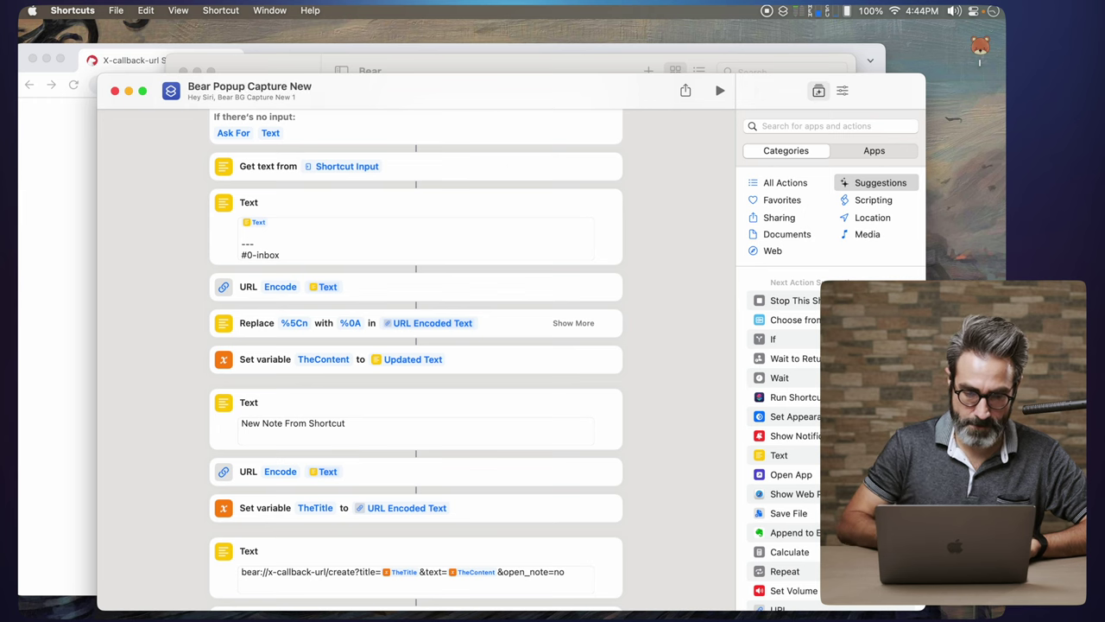
{"action": "left_click", "coordinate": [650, 259]}
Replace open_note=no with new_window=yes at the end of the bear://x-callback-url/create text.
{"action": "scroll", "coordinate": [631, 345], "scroll_direction": "down", "scroll_amount": 3}
{"action": "left_click", "coordinate": [549, 442]}
{"action": "left_click", "coordinate": [522, 445]}
{"action": "left_click_drag", "start_coordinate": [504, 448], "coordinate": [578, 452]}
{"action": "type", "text": "new"}
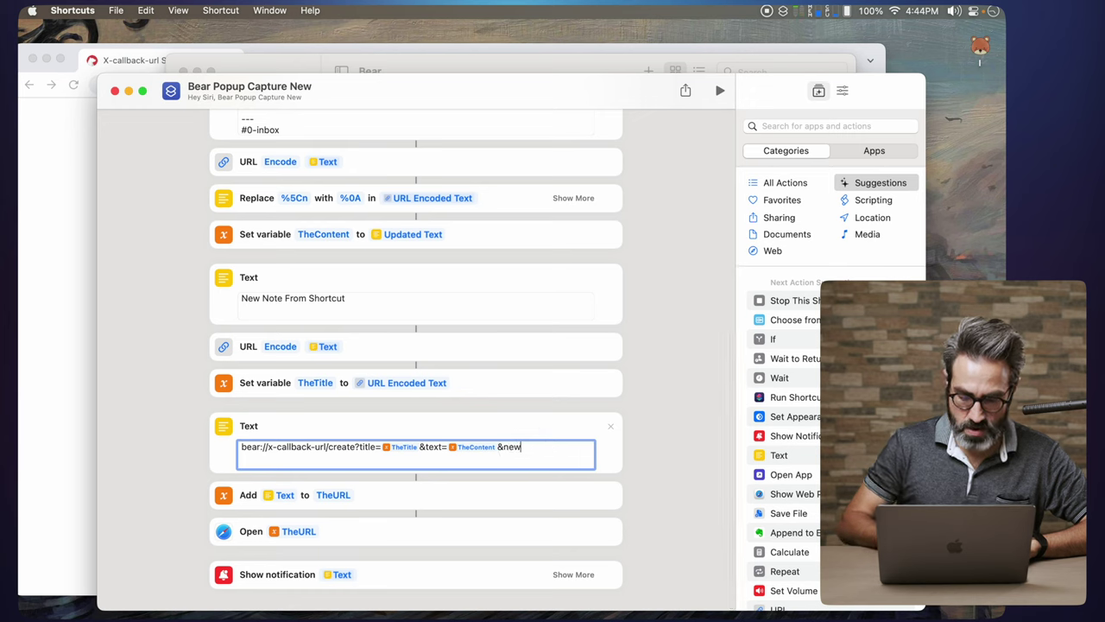
{"action": "type", "text": "_window=yes"}
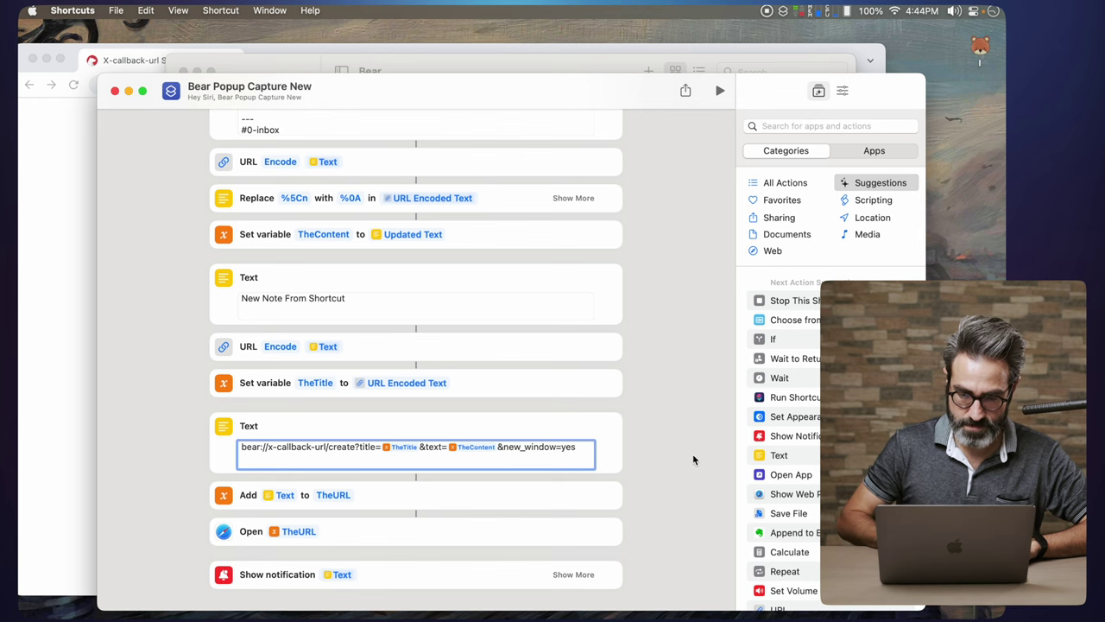
Run Bear Popup Capture New with the text "Popup New Note".
{"action": "left_click", "coordinate": [721, 92]}
{"action": "type", "text": "Popup "}
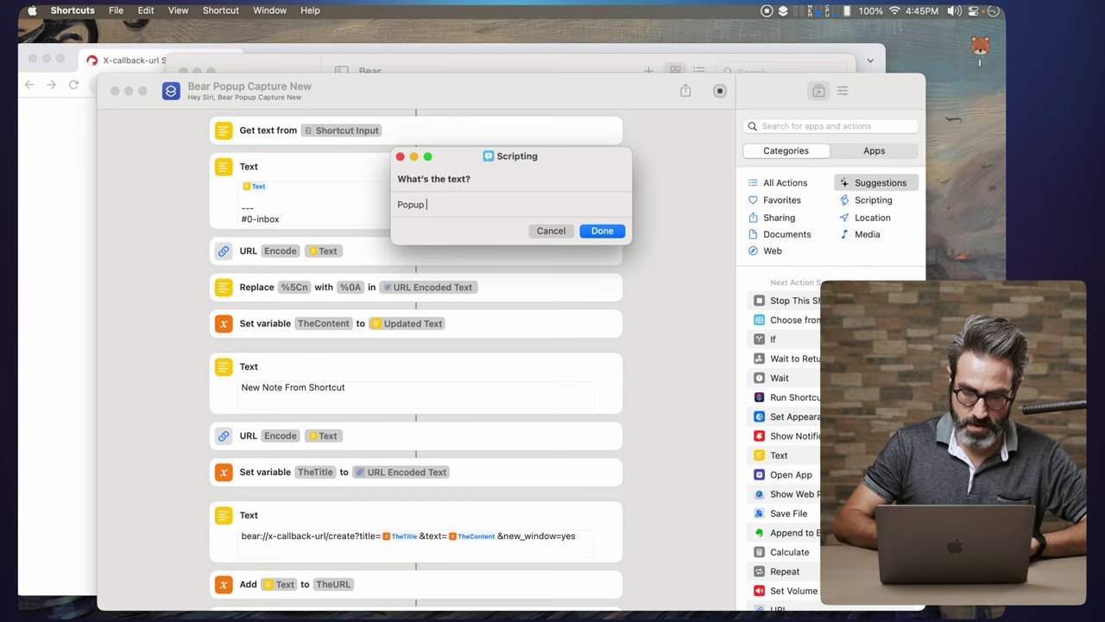
{"action": "type", "text": "New Note"}
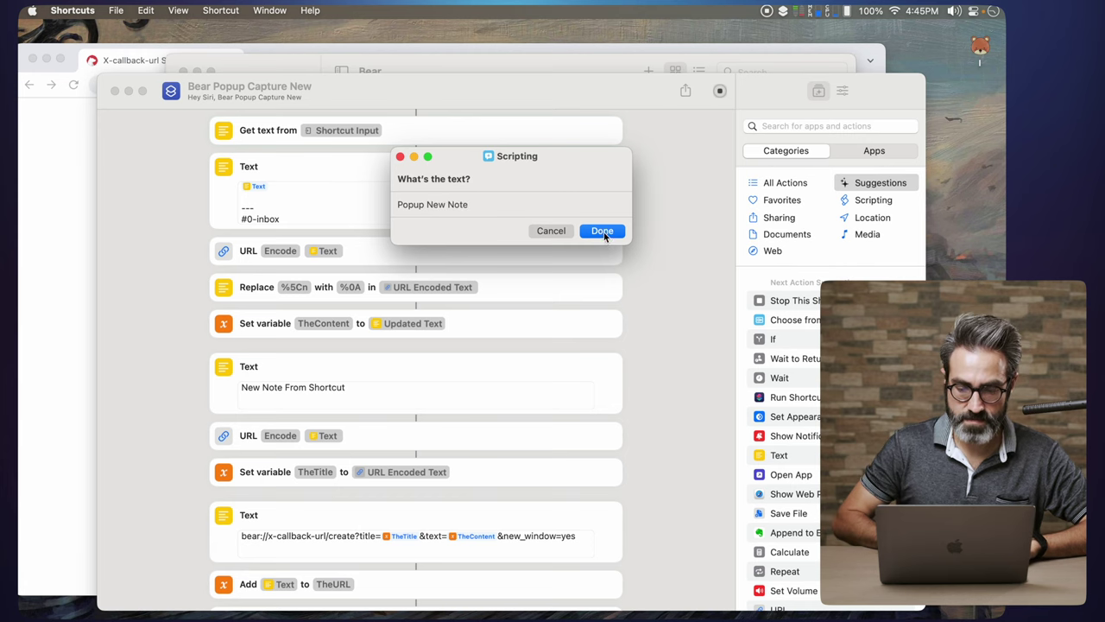
{"action": "left_click", "coordinate": [603, 231]}
Close the popup note window and put away the shortcut editor to get back to the Bear folder.
{"action": "left_click", "coordinate": [410, 124]}
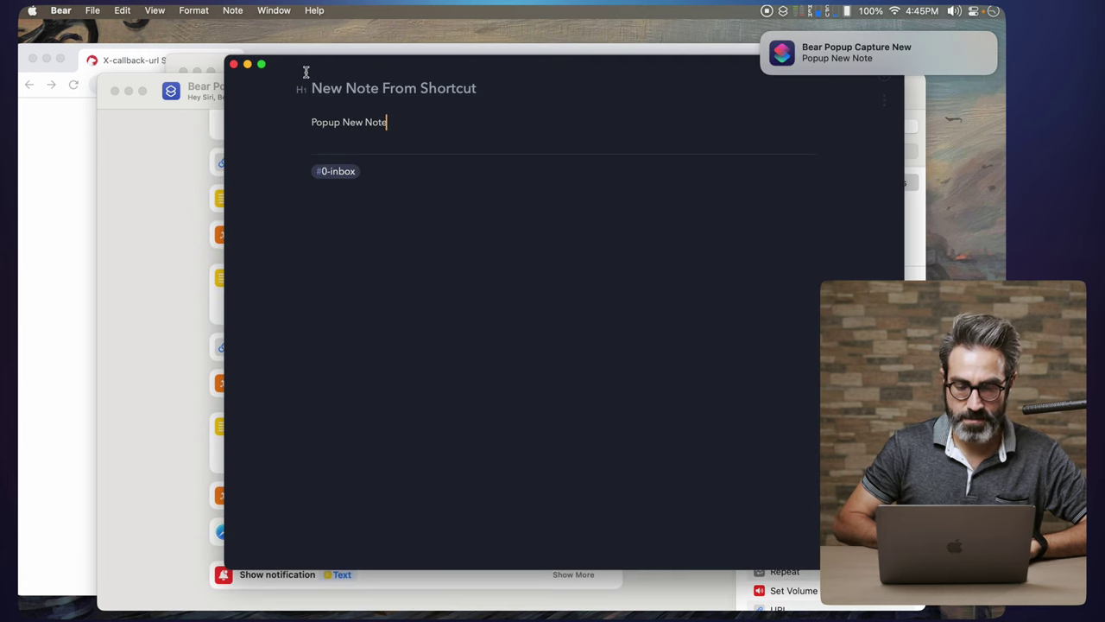
{"action": "left_click", "coordinate": [233, 66]}
{"action": "left_click", "coordinate": [128, 90]}
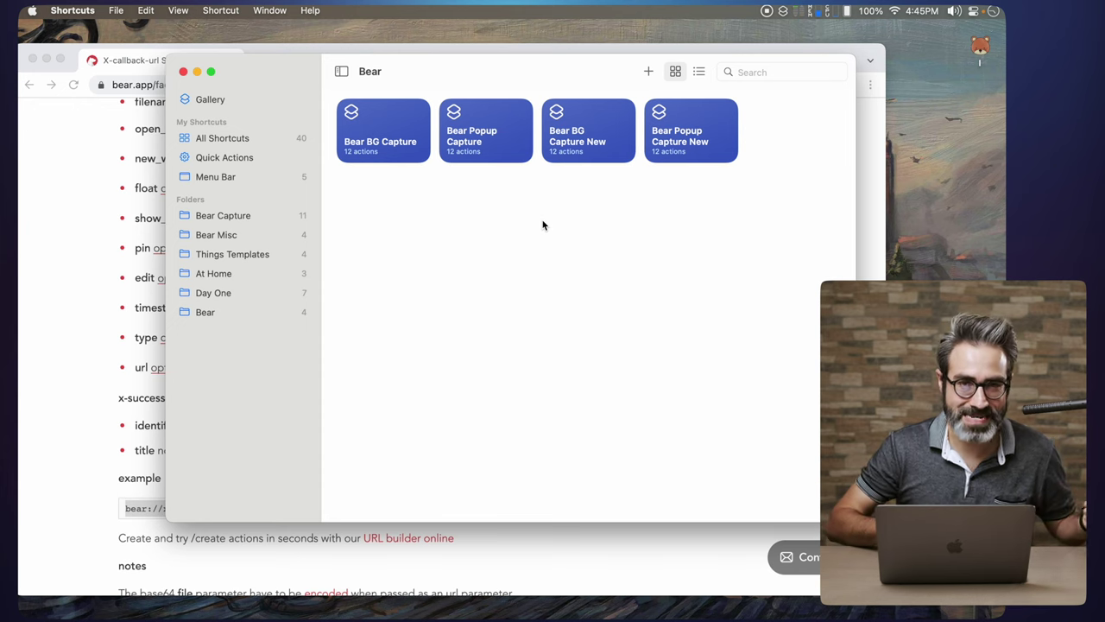
Open the BetterTouchTool configuration window.
{"action": "left_click", "coordinate": [557, 261]}
{"action": "mouse_move", "coordinate": [716, 15]}
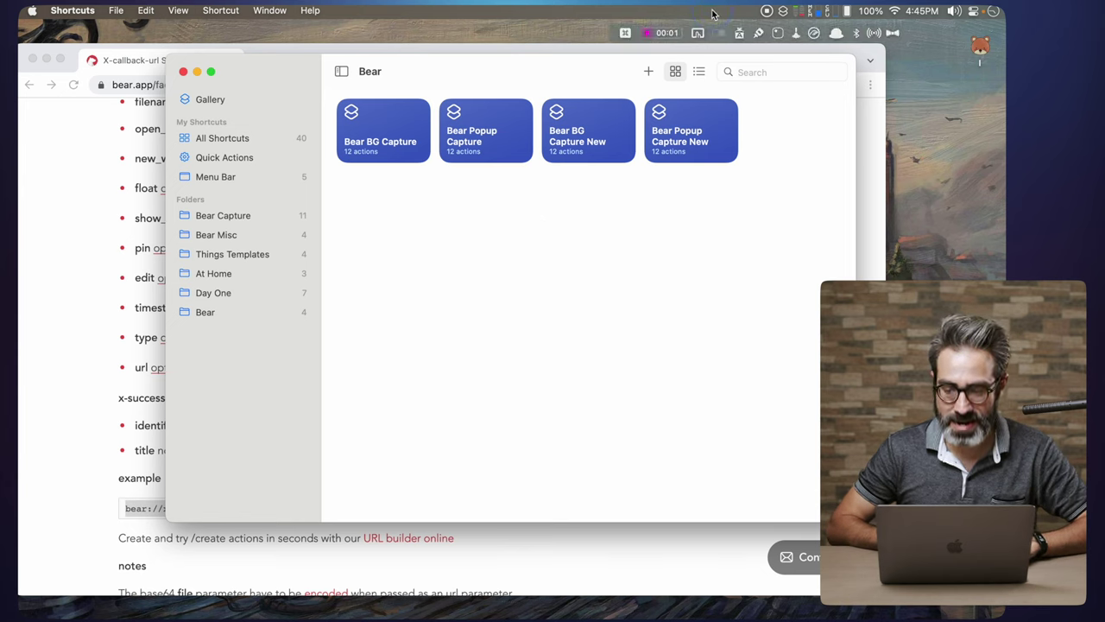
{"action": "left_click", "coordinate": [699, 35]}
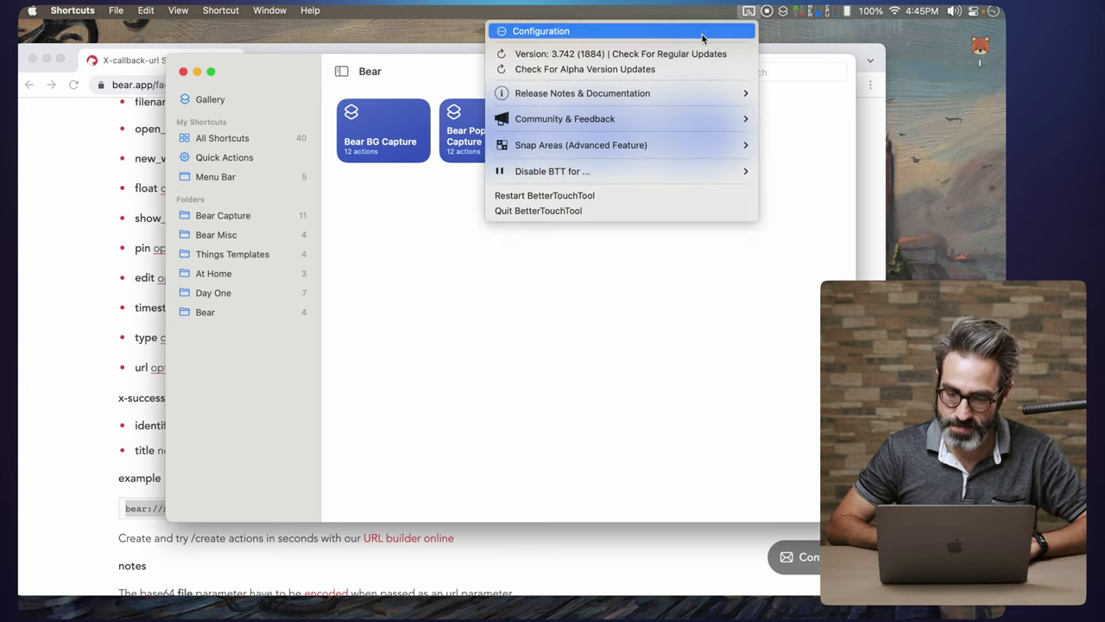
{"action": "left_click", "coordinate": [610, 31]}
Show the Automations & Named & Other Triggers and select the Move Mouse To Bottom Right Corner trigger.
{"action": "left_click", "coordinate": [389, 66]}
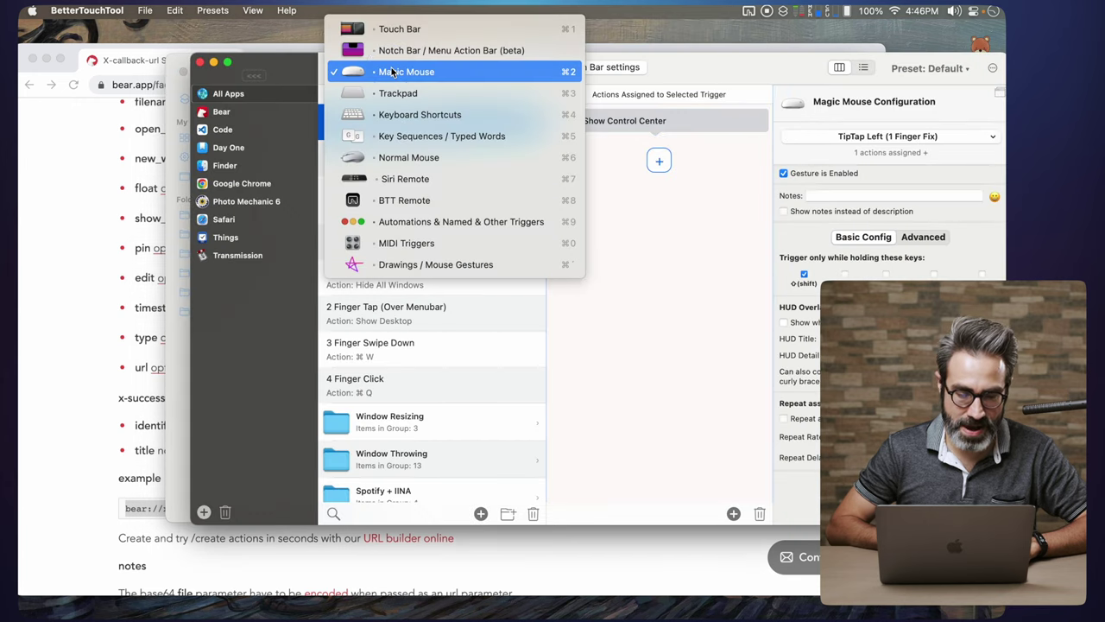
{"action": "left_click", "coordinate": [456, 221]}
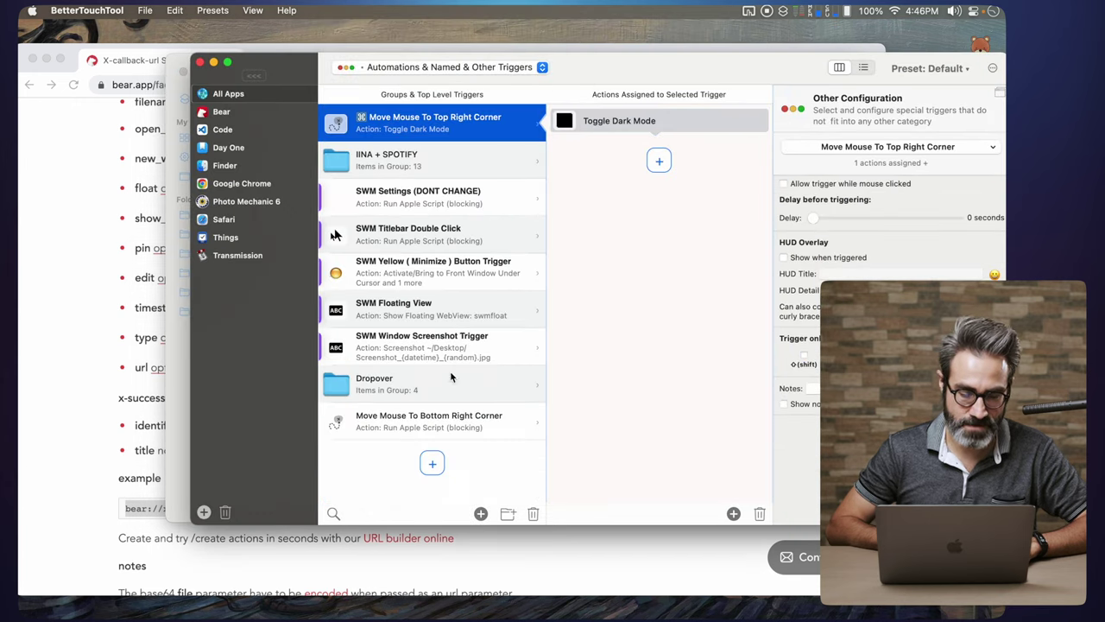
{"action": "left_click", "coordinate": [406, 421]}
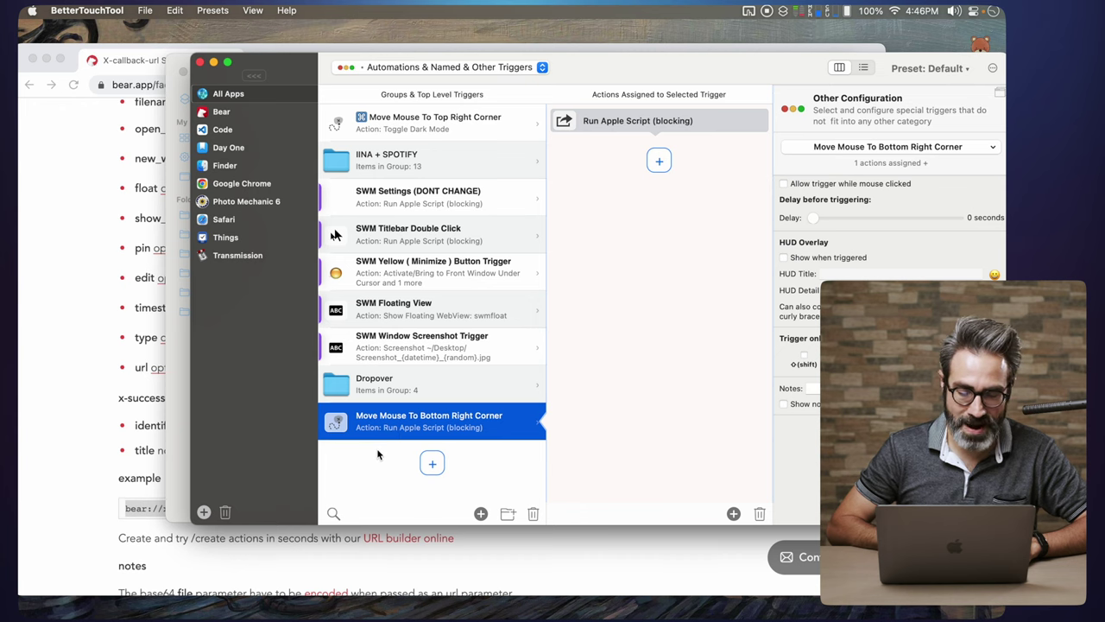
Switch to Shortcuts and examine the actions of the B - New shortcut in the Bear Capture folder.
{"action": "key", "text": "super+Tab"}
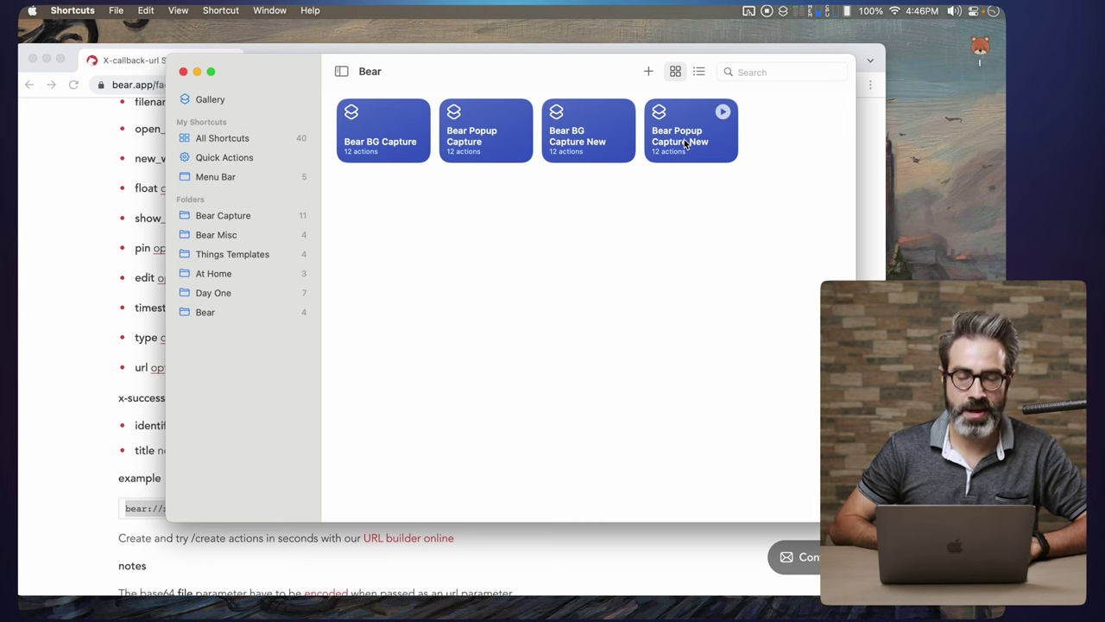
{"action": "left_click", "coordinate": [705, 155]}
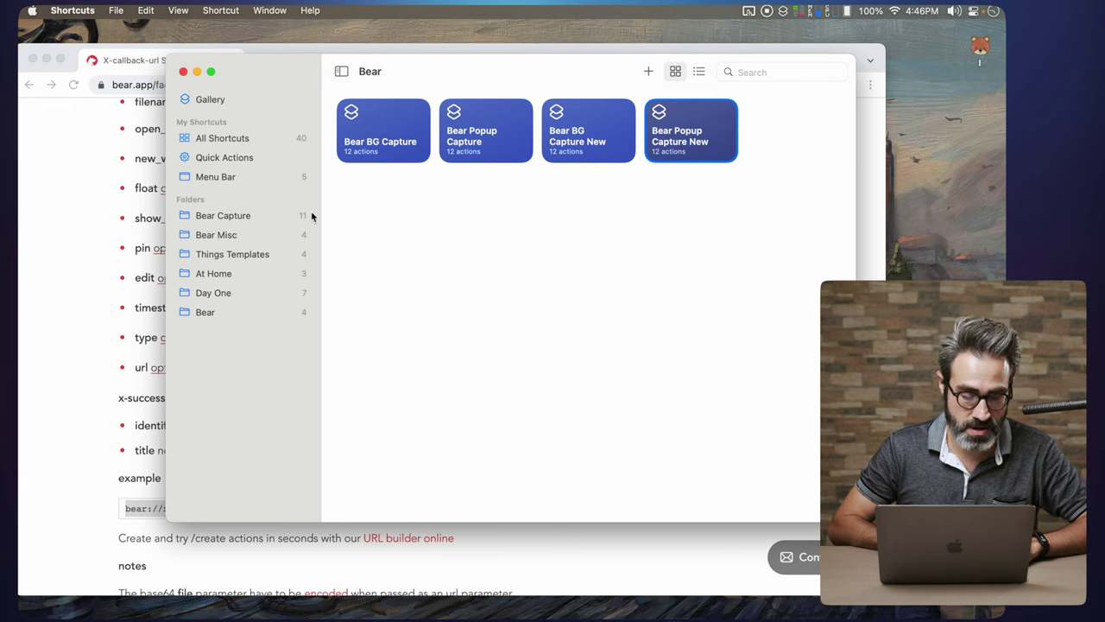
{"action": "left_click", "coordinate": [238, 218]}
{"action": "double_click", "coordinate": [769, 217]}
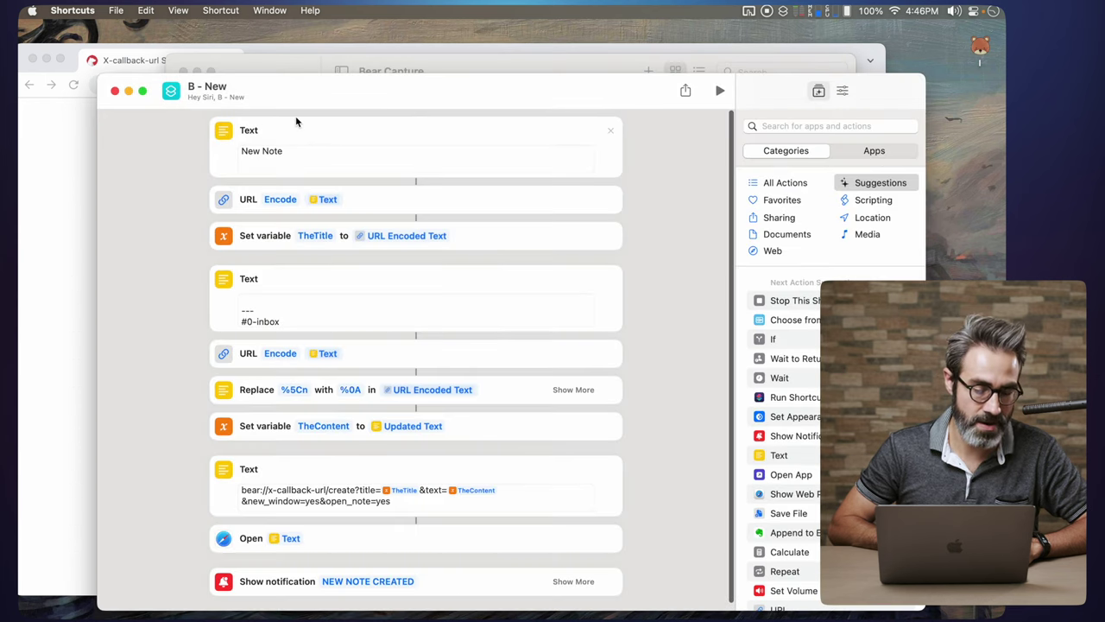
{"action": "left_click", "coordinate": [114, 89]}
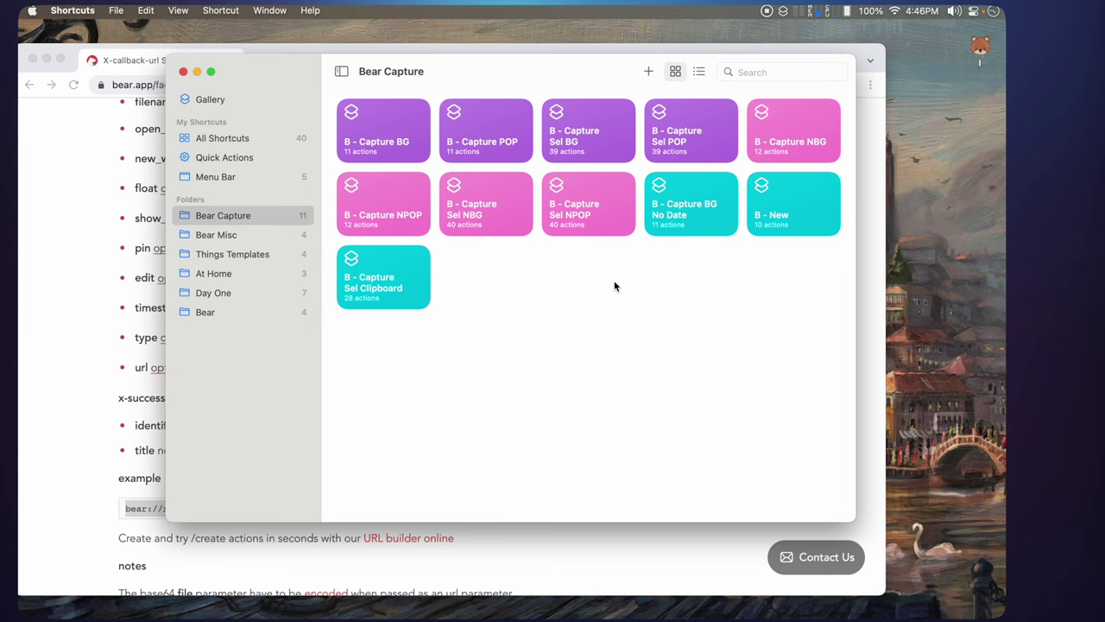
Try triggering a capture shortcut from the desktop and dismiss its text prompt.
{"action": "key", "text": "ctrl+alt+super+n"}
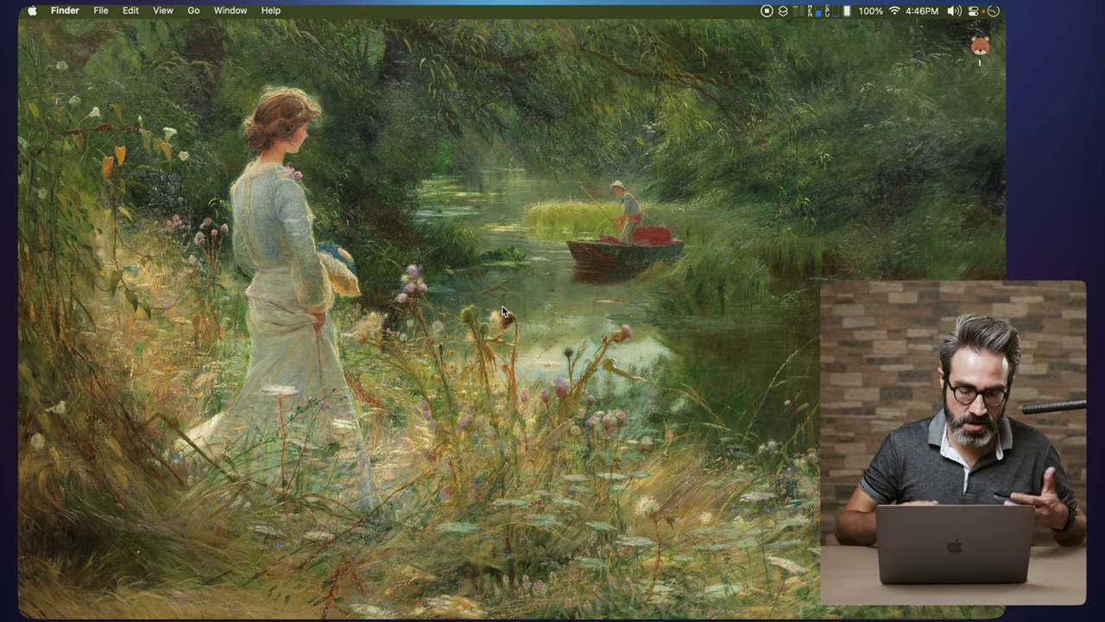
{"action": "key", "text": "ctrl+alt+super+t"}
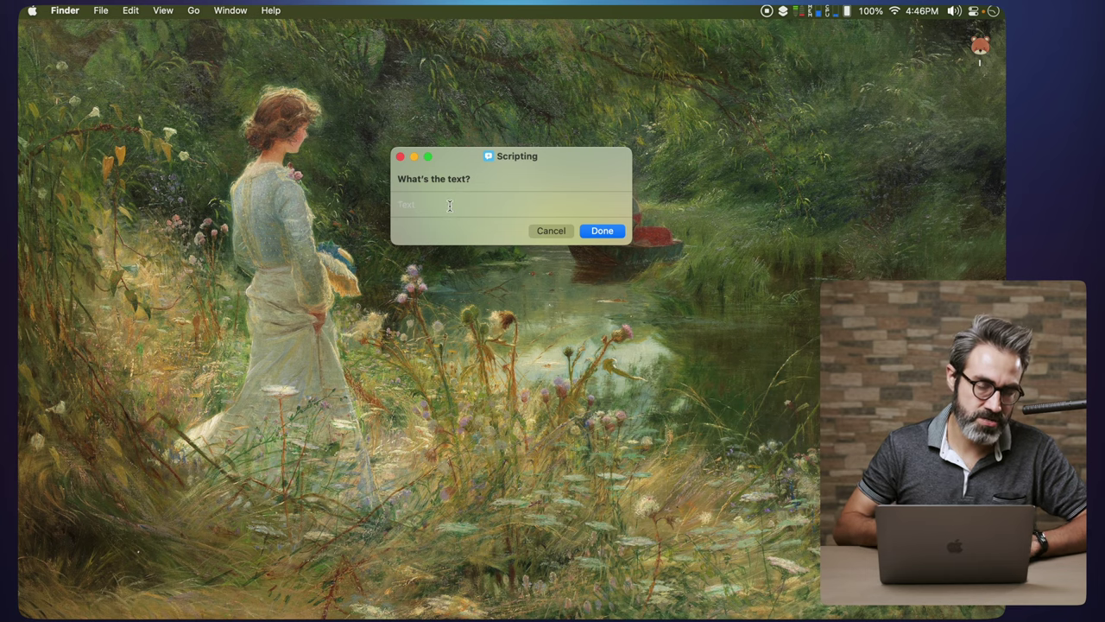
{"action": "left_click", "coordinate": [550, 231]}
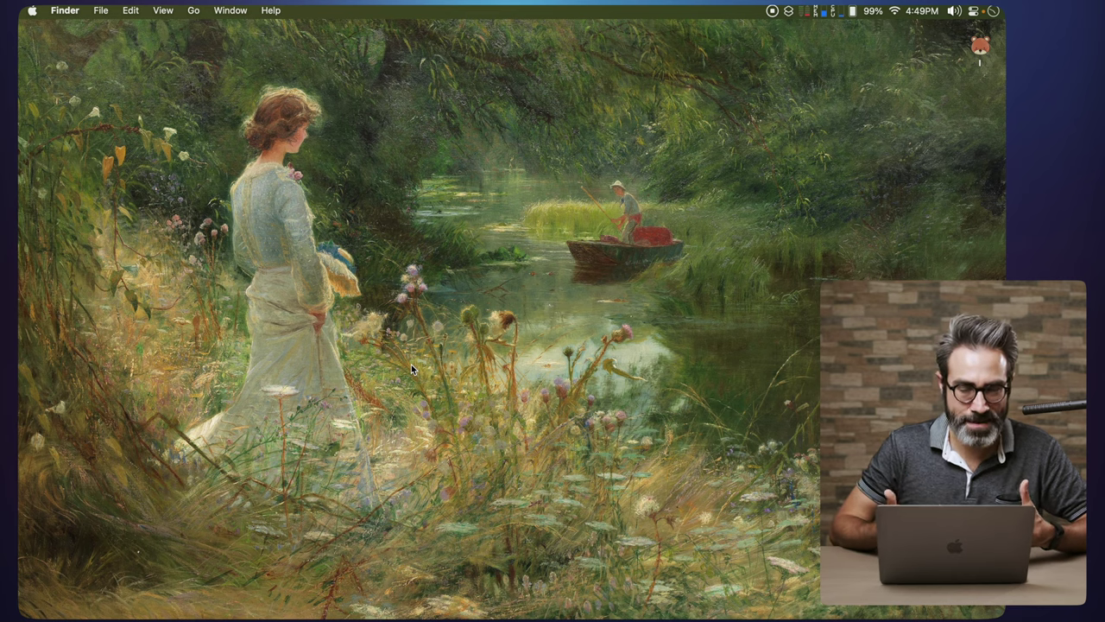
Open Alfred Preferences and show the list of workflows.
{"action": "key", "text": "super+space"}
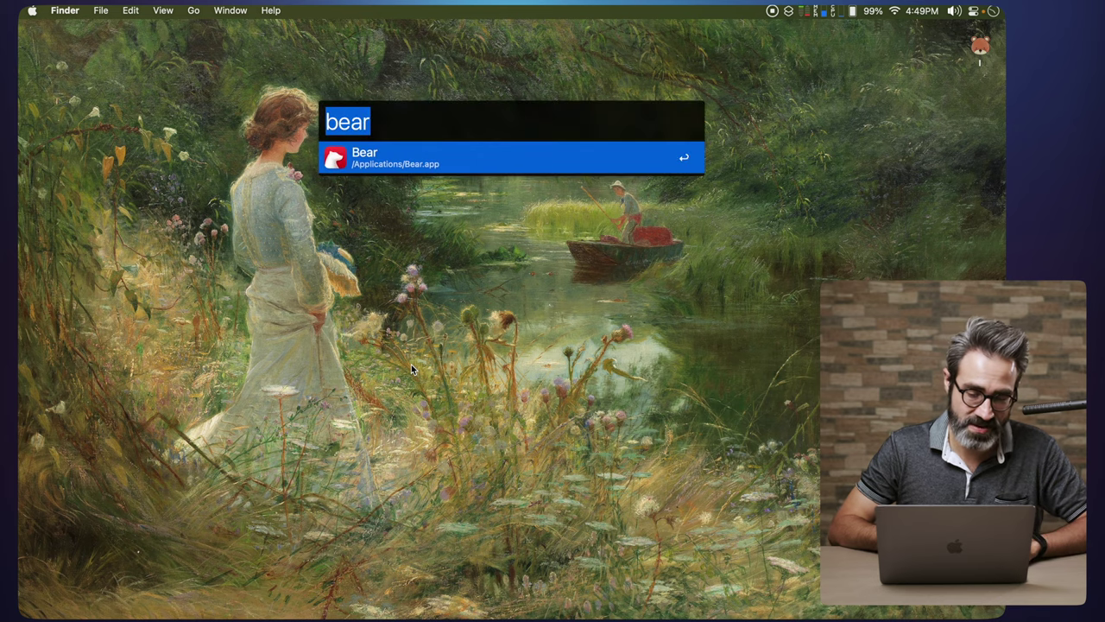
{"action": "key", "text": "BackSpace"}
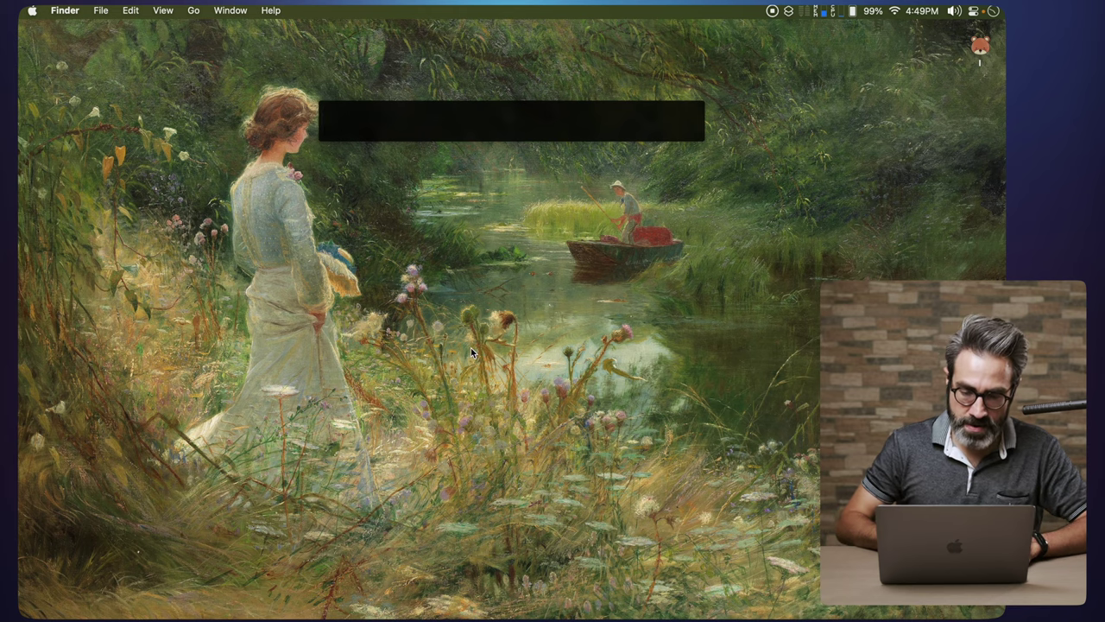
{"action": "key", "text": "Return"}
{"action": "left_click", "coordinate": [45, 175]}
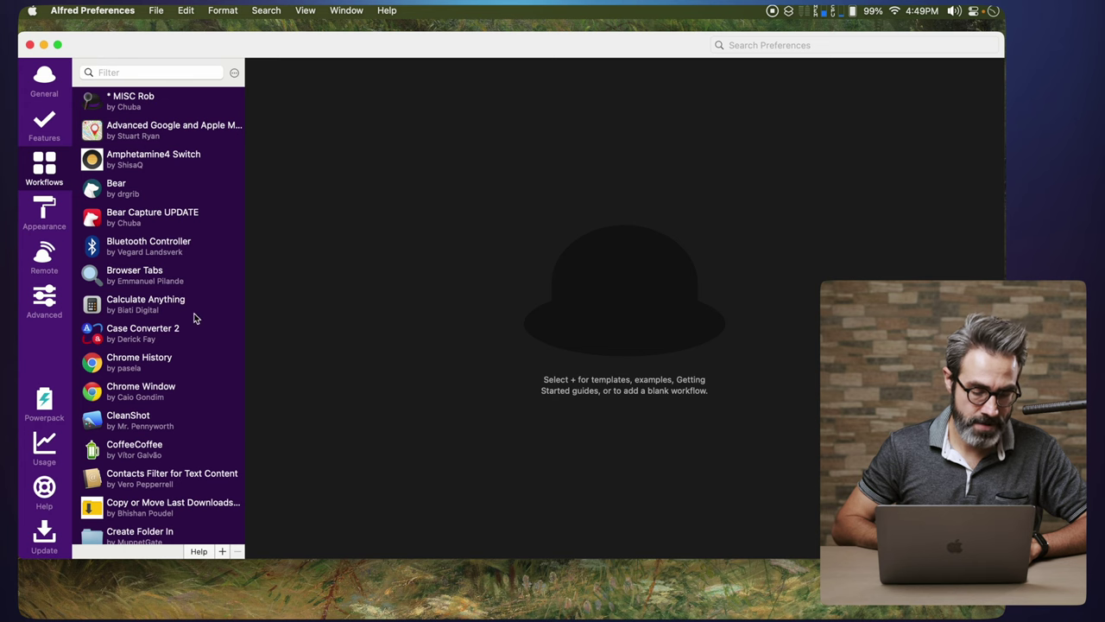
Create a blank workflow named Bear Capture.
{"action": "left_click", "coordinate": [222, 551]}
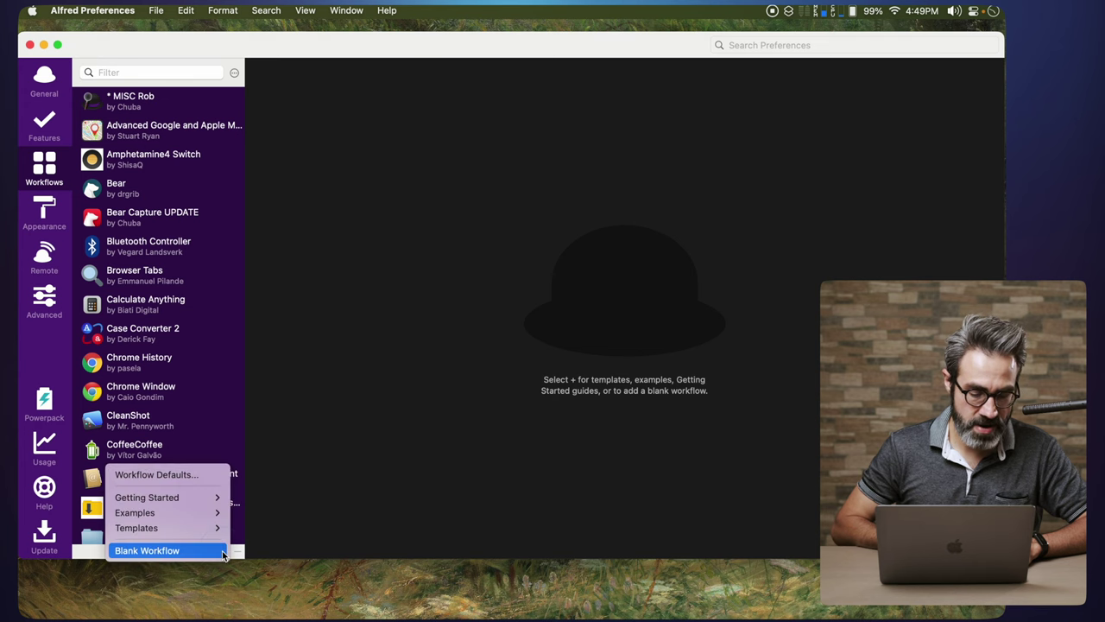
{"action": "left_click", "coordinate": [177, 551]}
{"action": "type", "text": "Bear Capture"}
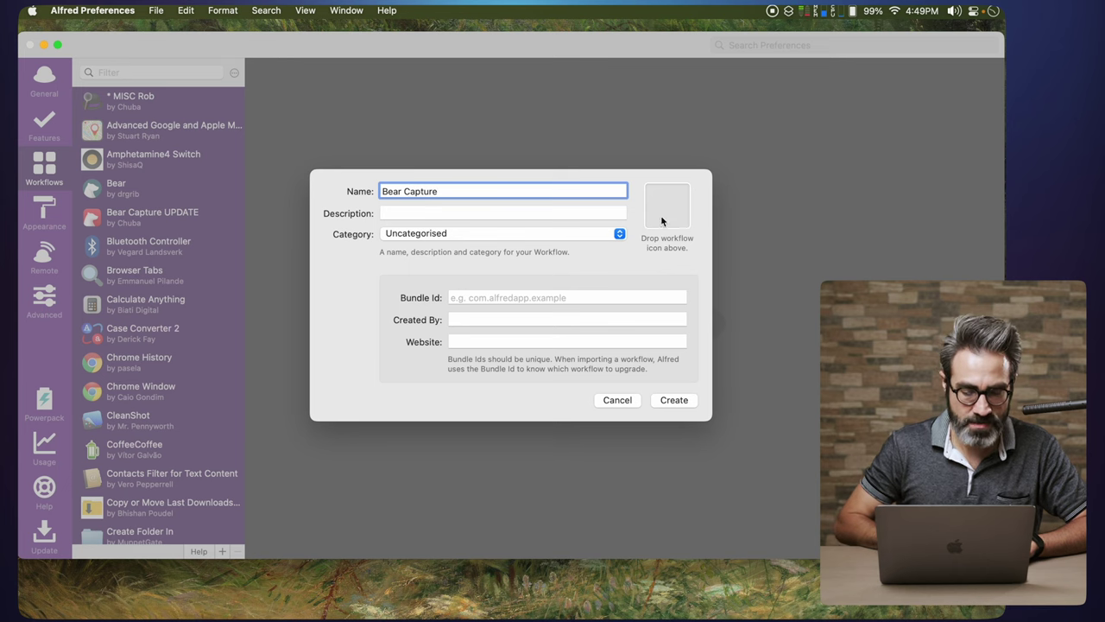
{"action": "left_click", "coordinate": [670, 401]}
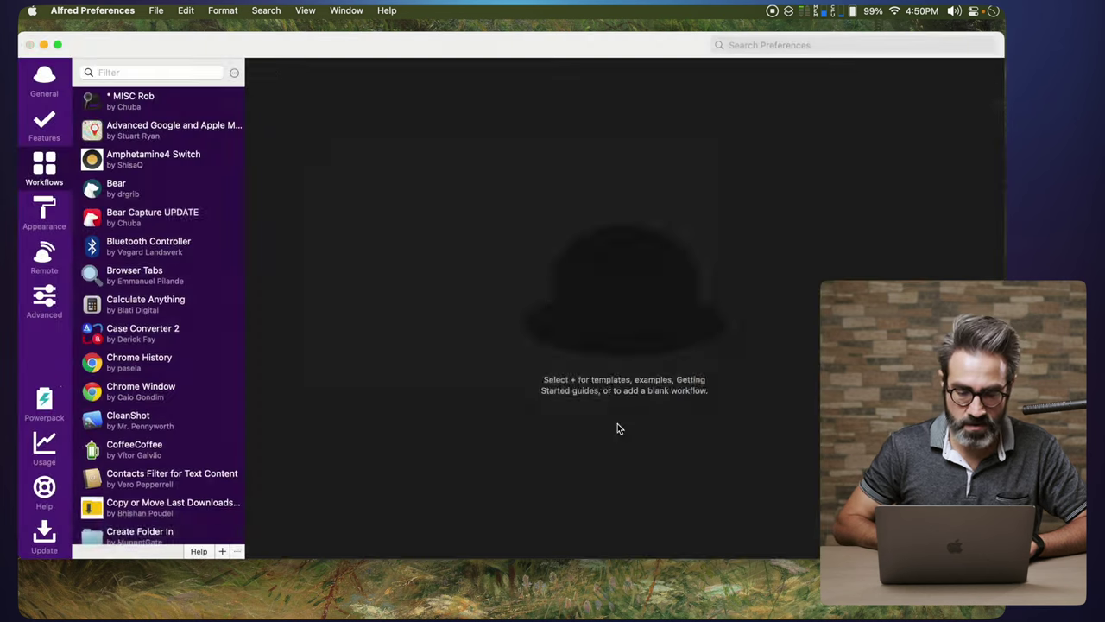
Add a keyword input to the Bear Capture workflow with the keyword bc and the title "Capture note in Background".
{"action": "right_click", "coordinate": [479, 254]}
{"action": "mouse_move", "coordinate": [510, 269]}
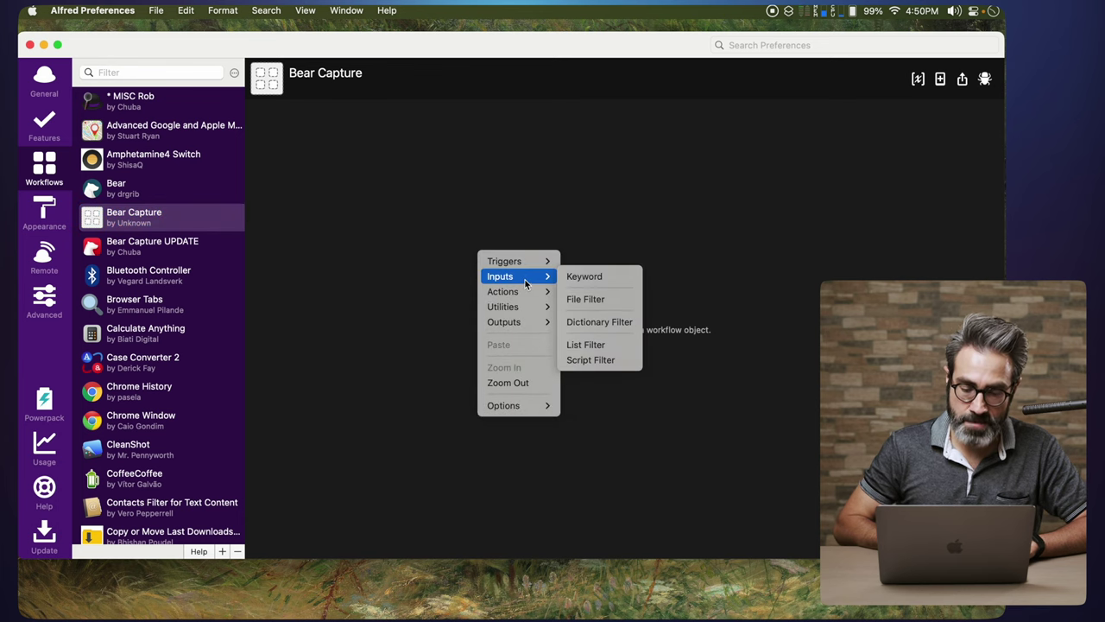
{"action": "left_click", "coordinate": [584, 277]}
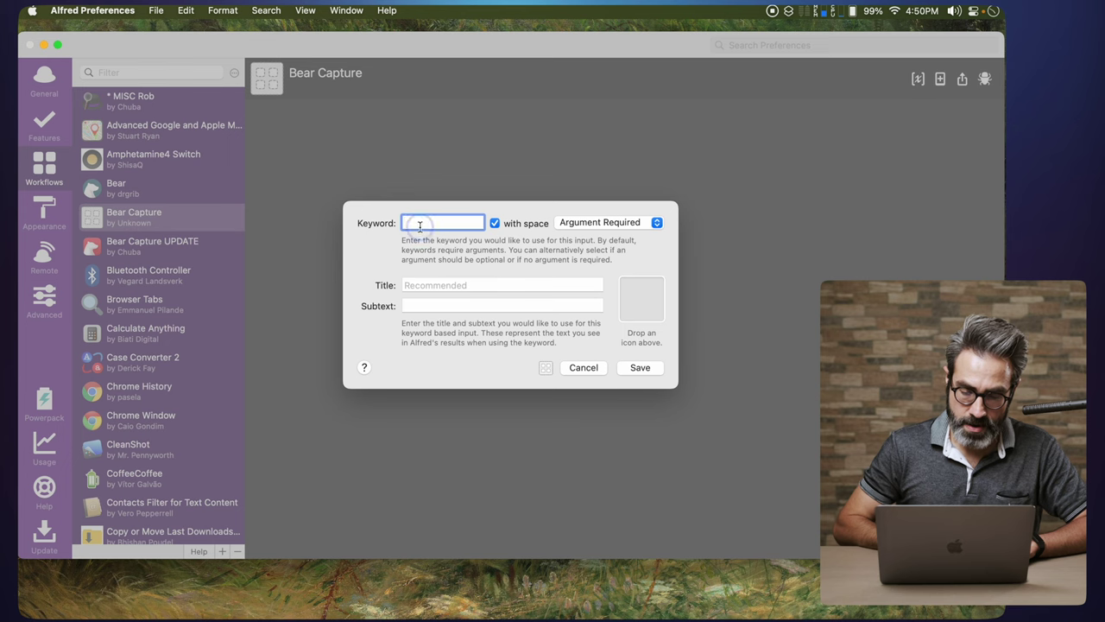
{"action": "type", "text": "bc"}
{"action": "left_click", "coordinate": [415, 285]}
{"action": "type", "text": "B"}
{"action": "key", "text": "BackSpace"}
{"action": "type", "text": "Capture note in Background"}
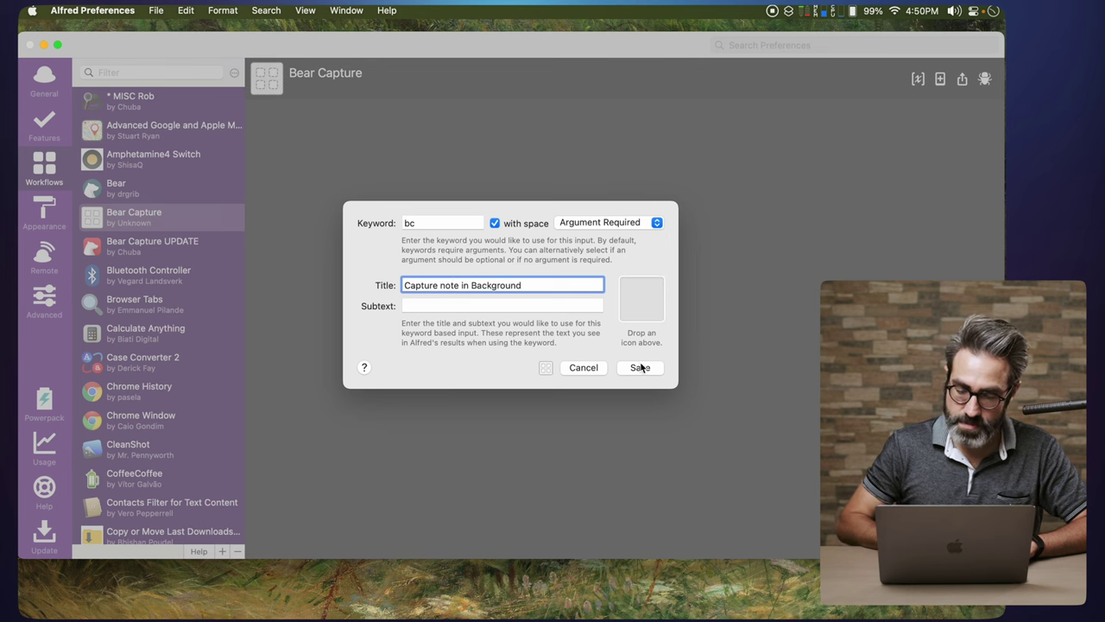
Use the Bear app's icon as the icon of the bc keyword and save the keyword.
{"action": "key", "text": "alt+space"}
{"action": "type", "text": "bear"}
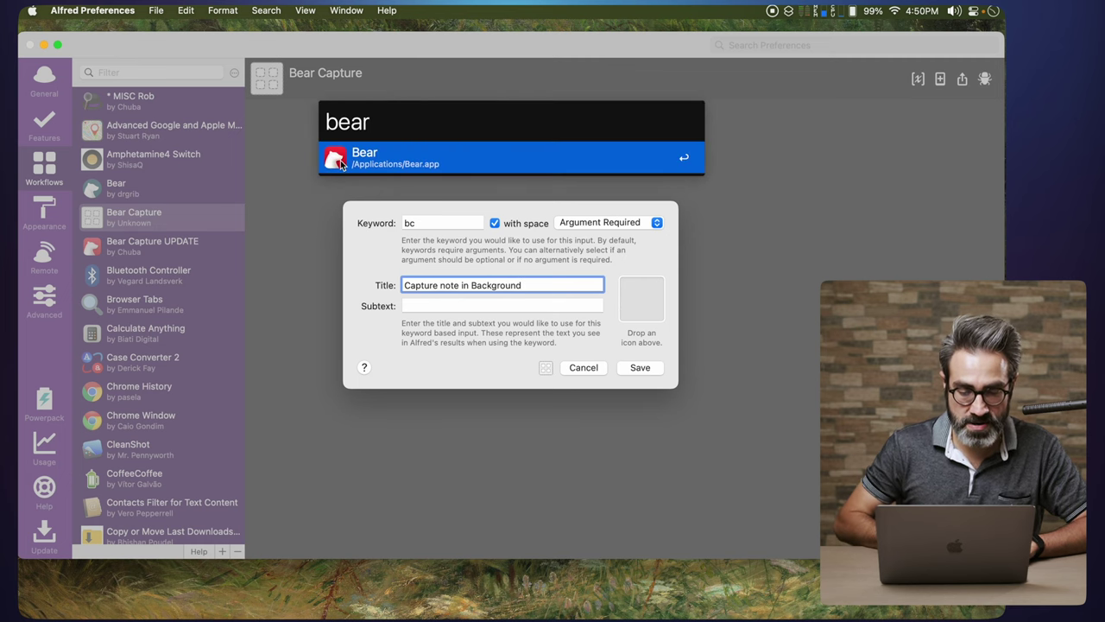
{"action": "left_click_drag", "start_coordinate": [341, 164], "coordinate": [639, 311]}
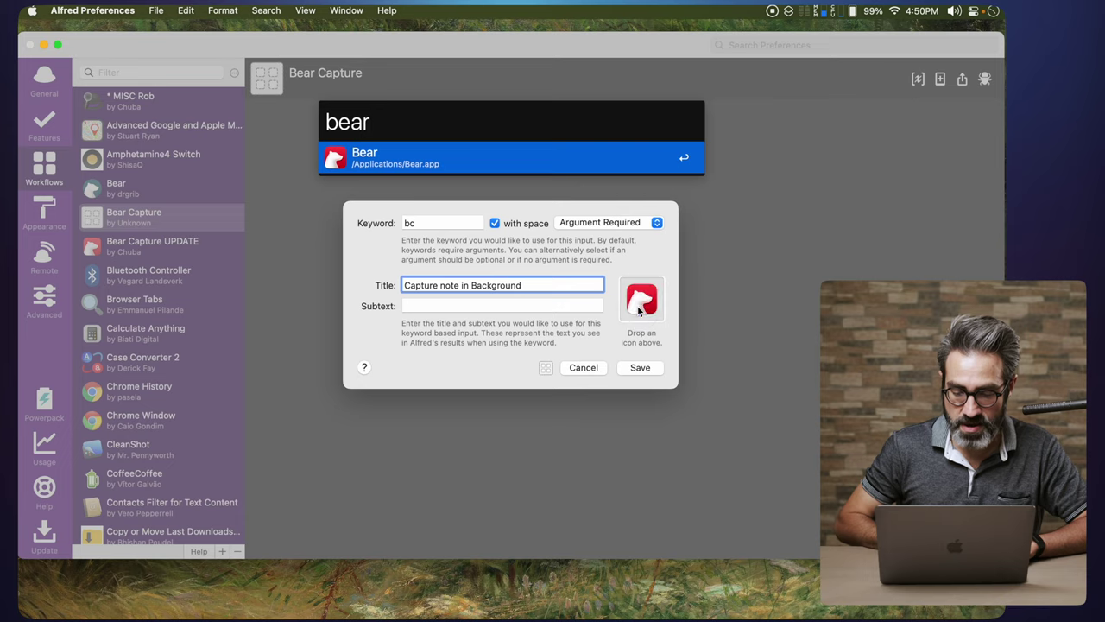
{"action": "left_click", "coordinate": [644, 368]}
Add a script action to the workflow that takes its input as {query}, and clear its default script.
{"action": "right_click", "coordinate": [571, 288]}
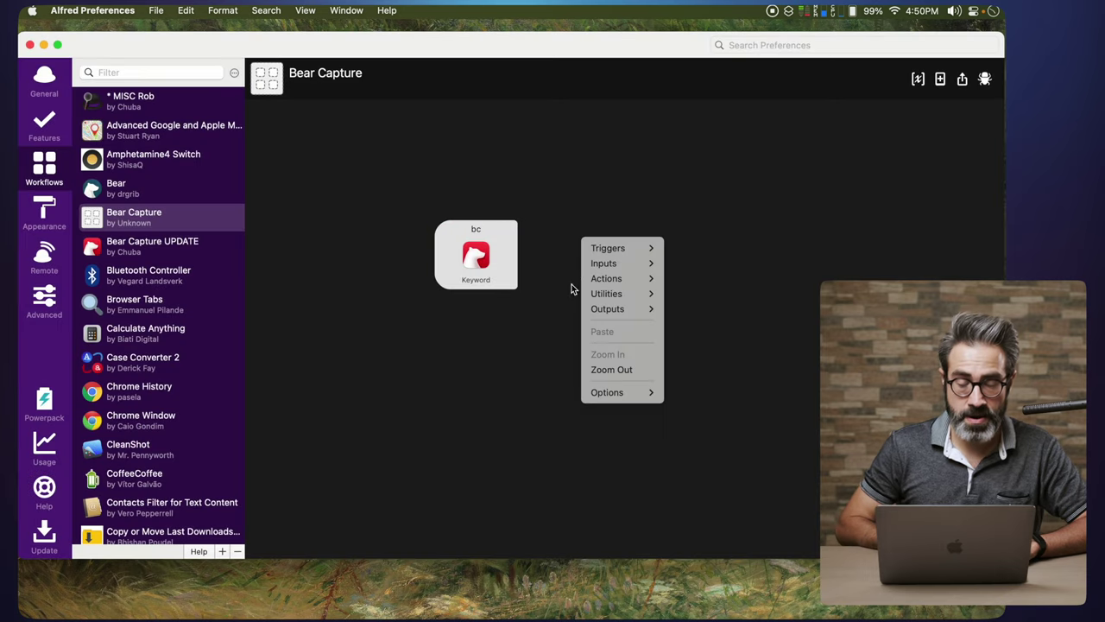
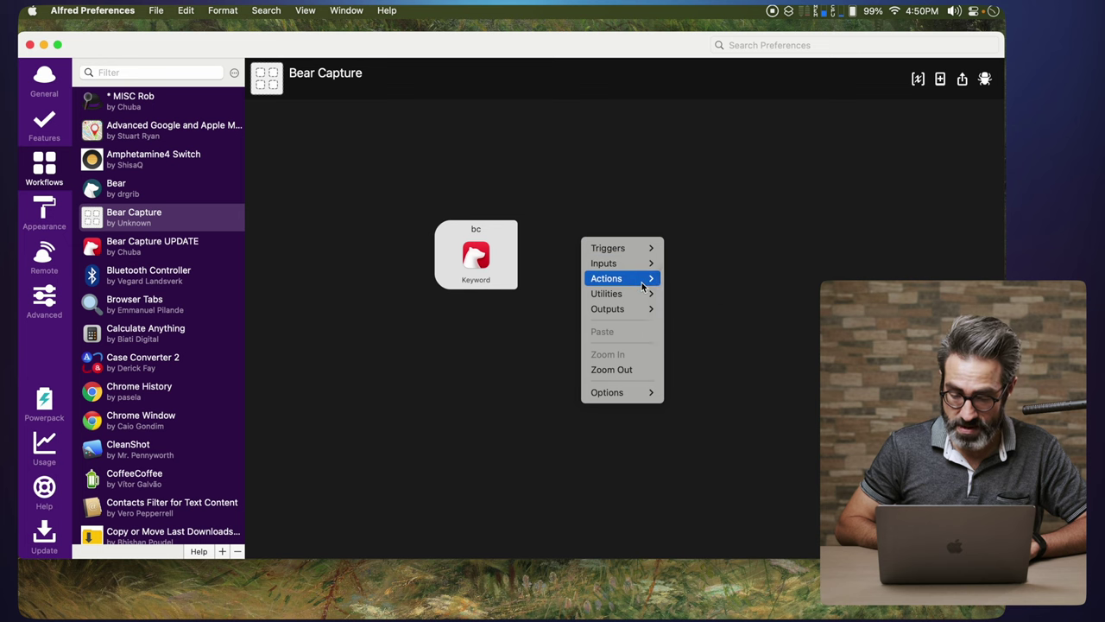
{"action": "mouse_move", "coordinate": [640, 278]}
{"action": "left_click", "coordinate": [713, 484]}
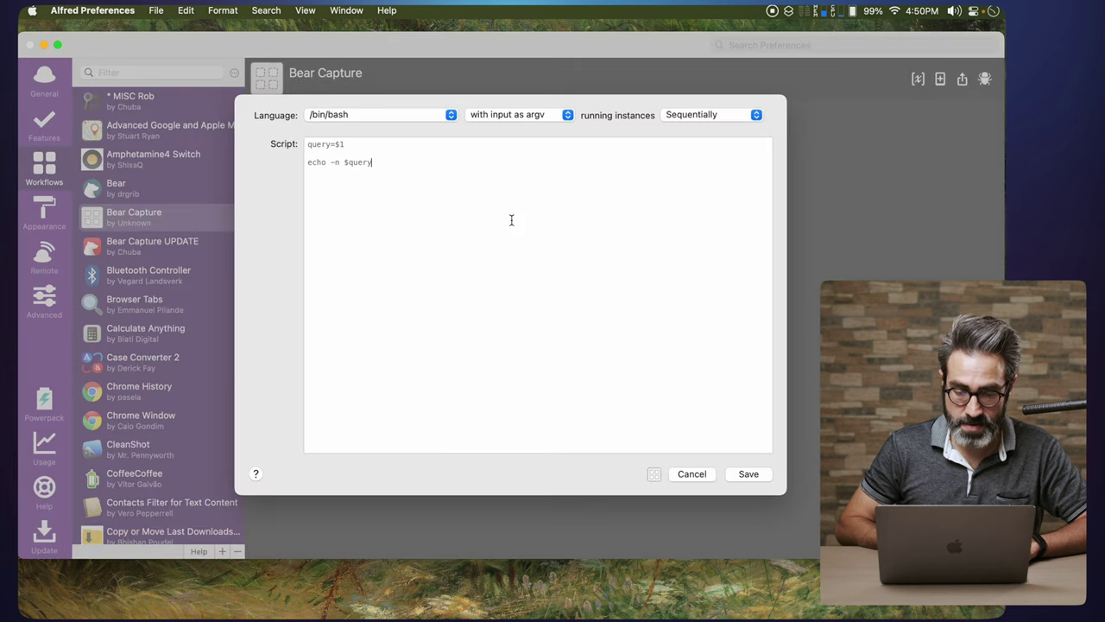
{"action": "left_click", "coordinate": [533, 119]}
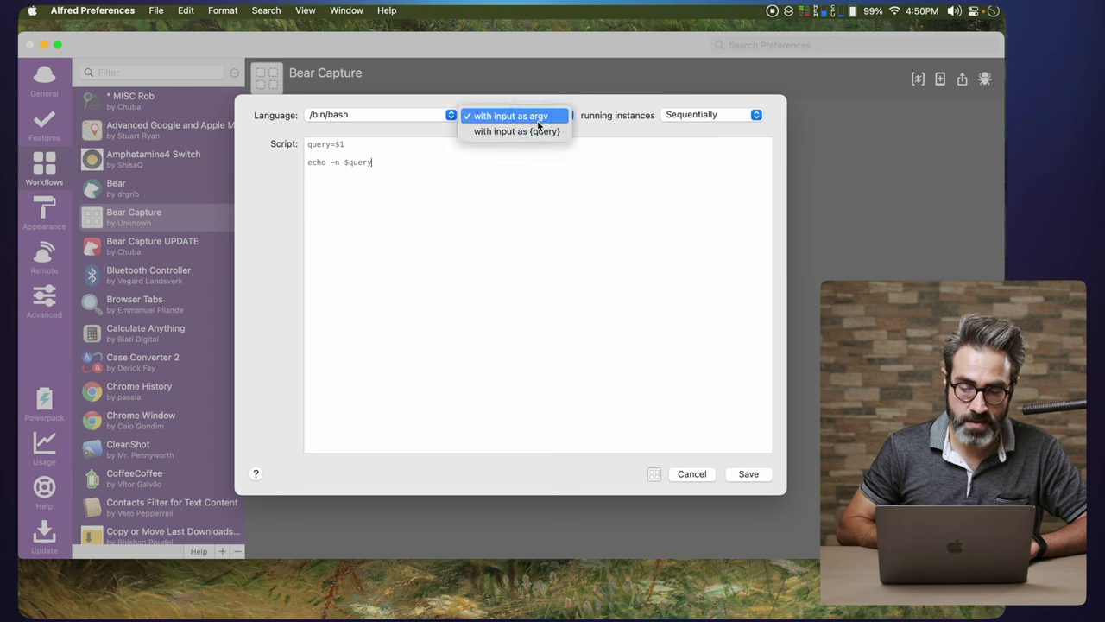
{"action": "left_click", "coordinate": [543, 136]}
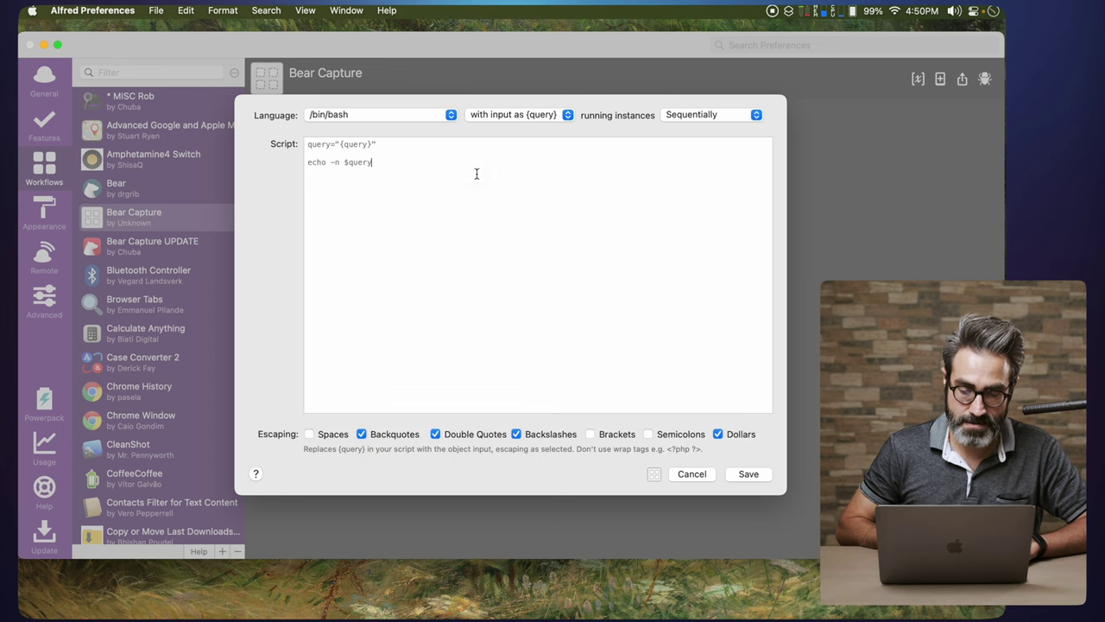
{"action": "key", "text": "super+a"}
{"action": "key", "text": "BackSpace"}
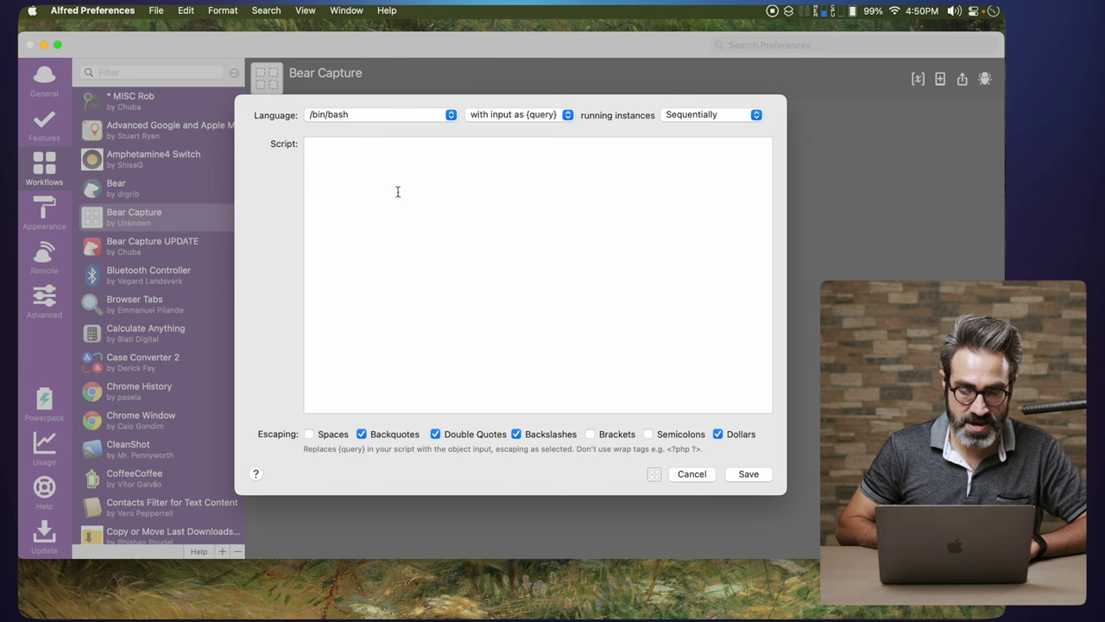
Set the script language to /usr/bin/osascript (AppleScript) and clear the sample script.
{"action": "left_click", "coordinate": [351, 118]}
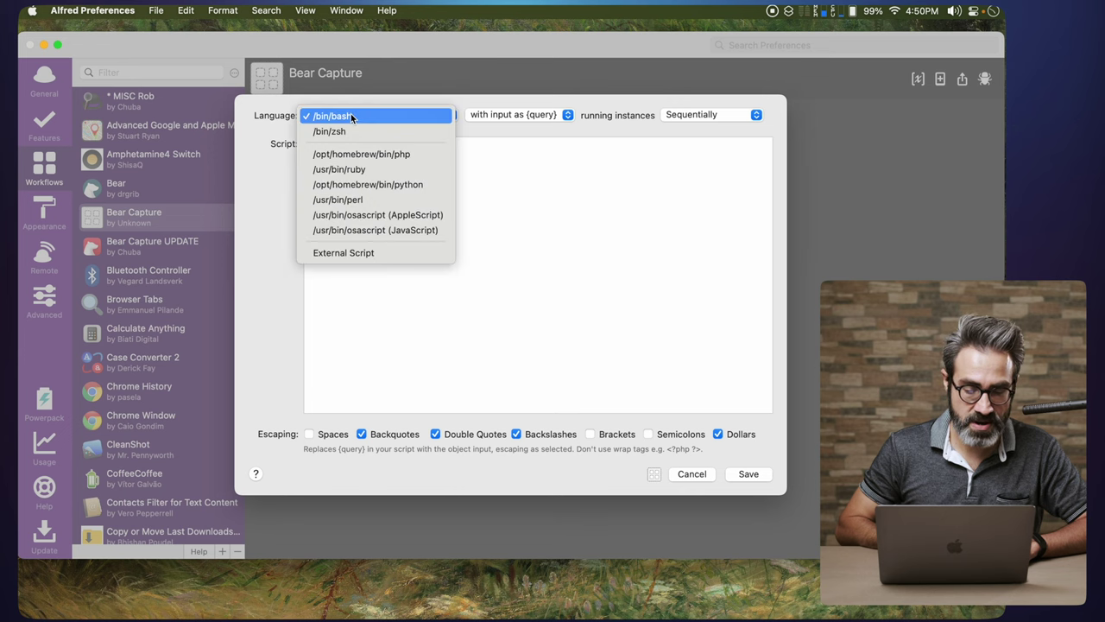
{"action": "left_click", "coordinate": [423, 215]}
{"action": "left_click", "coordinate": [456, 175]}
{"action": "key", "text": "super+a"}
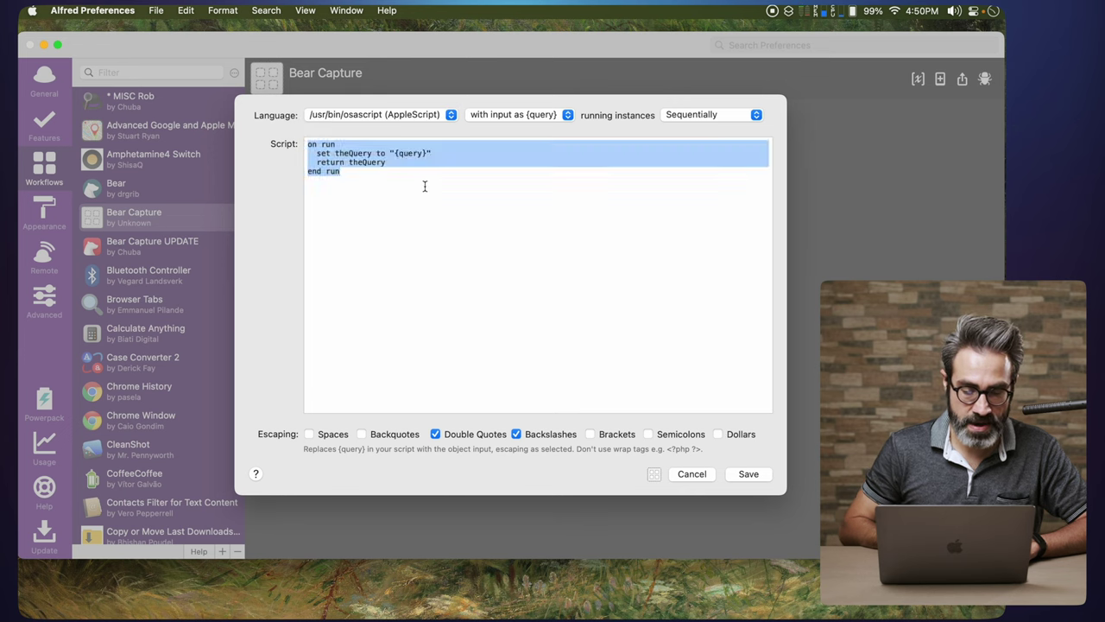
{"action": "key", "text": "BackSpace"}
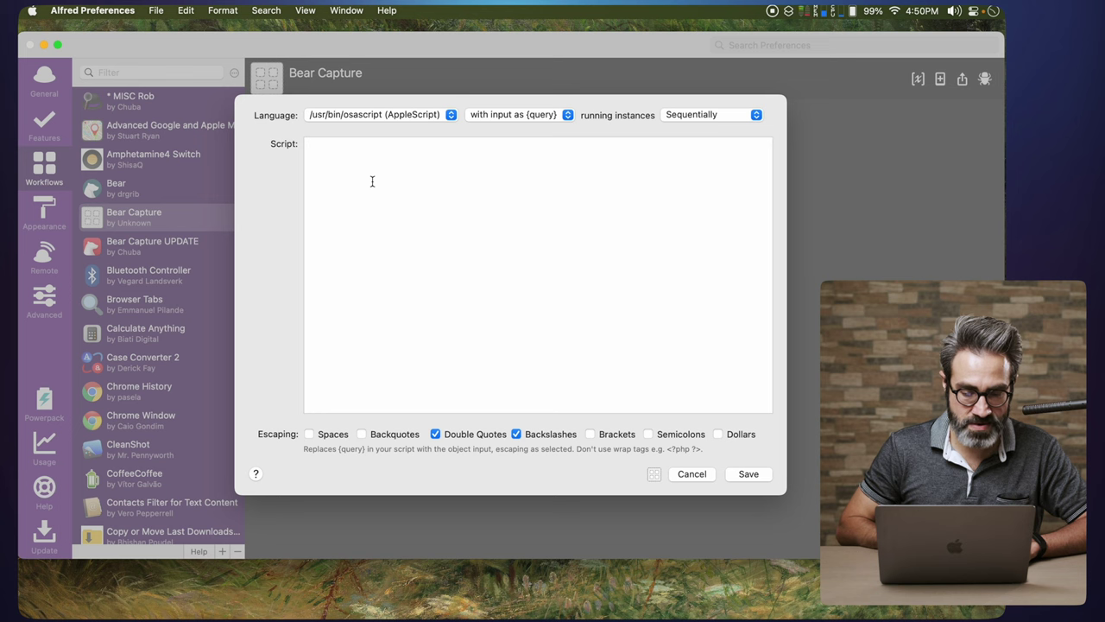
Enter the script: tell application "Shortcuts Events" to run the shortcut named "___" with input "{query}".
{"action": "type", "text": "tell application \"Shortcuts Events\" to run the shortcut named \"___\" with input \"{query}\""}
{"action": "left_click", "coordinate": [622, 146]}
{"action": "left_click", "coordinate": [651, 146]}
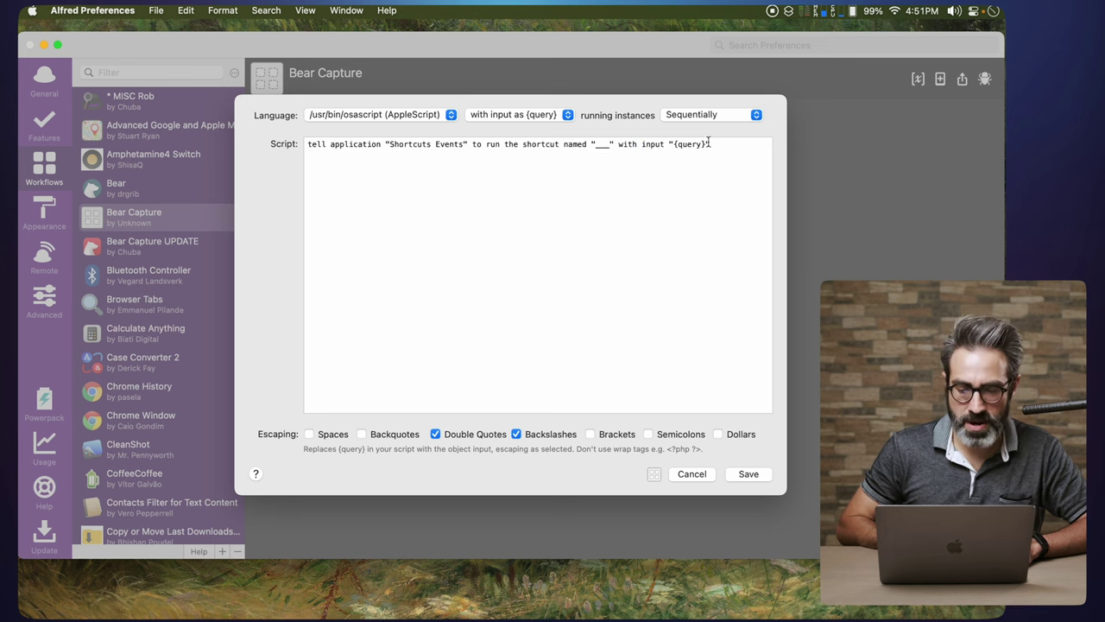
{"action": "left_click_drag", "start_coordinate": [716, 144], "coordinate": [614, 144]}
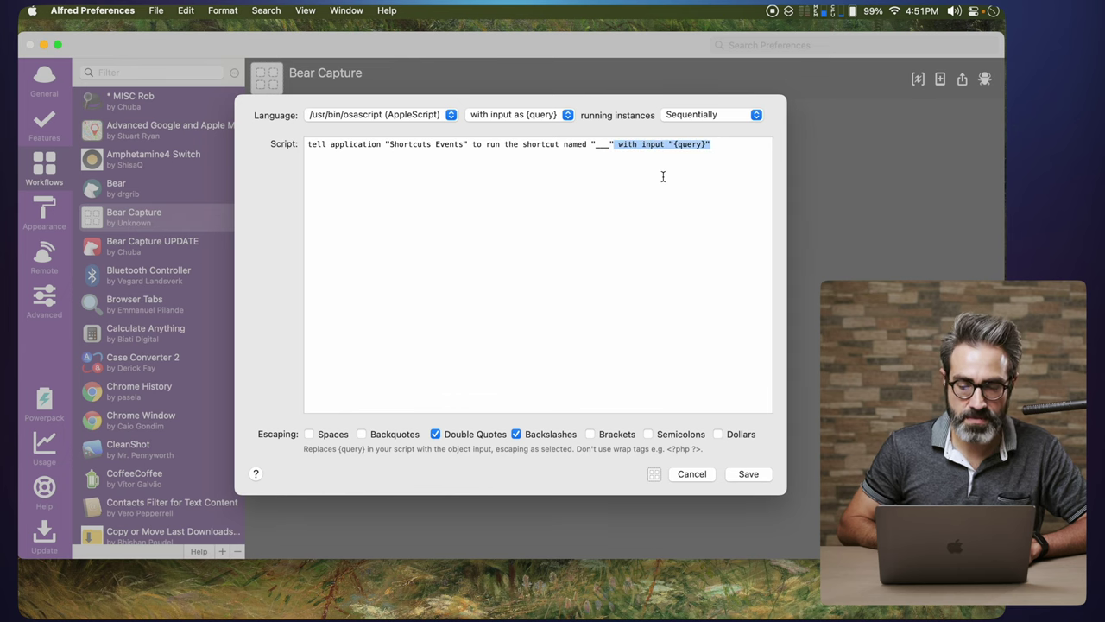
{"action": "left_click", "coordinate": [686, 161]}
Select the script's ___ placeholder, copy the name of the Bear BG Capture shortcut from Shortcuts, and return to Alfred Preferences.
{"action": "left_click_drag", "start_coordinate": [610, 144], "coordinate": [596, 144]}
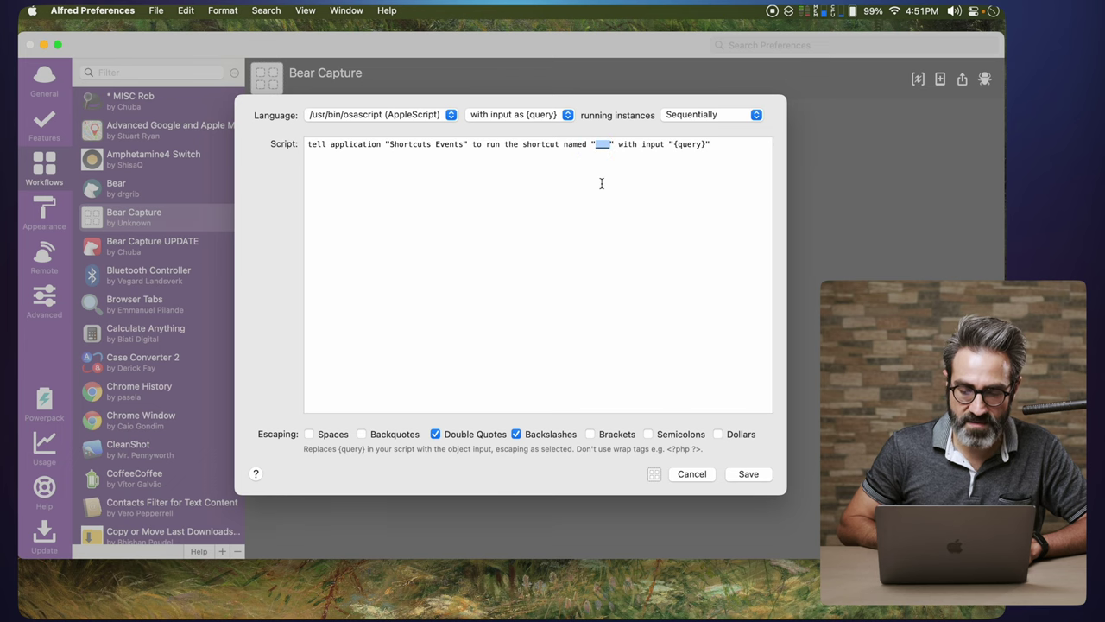
{"action": "key", "text": "alt+space"}
{"action": "type", "text": "sho"}
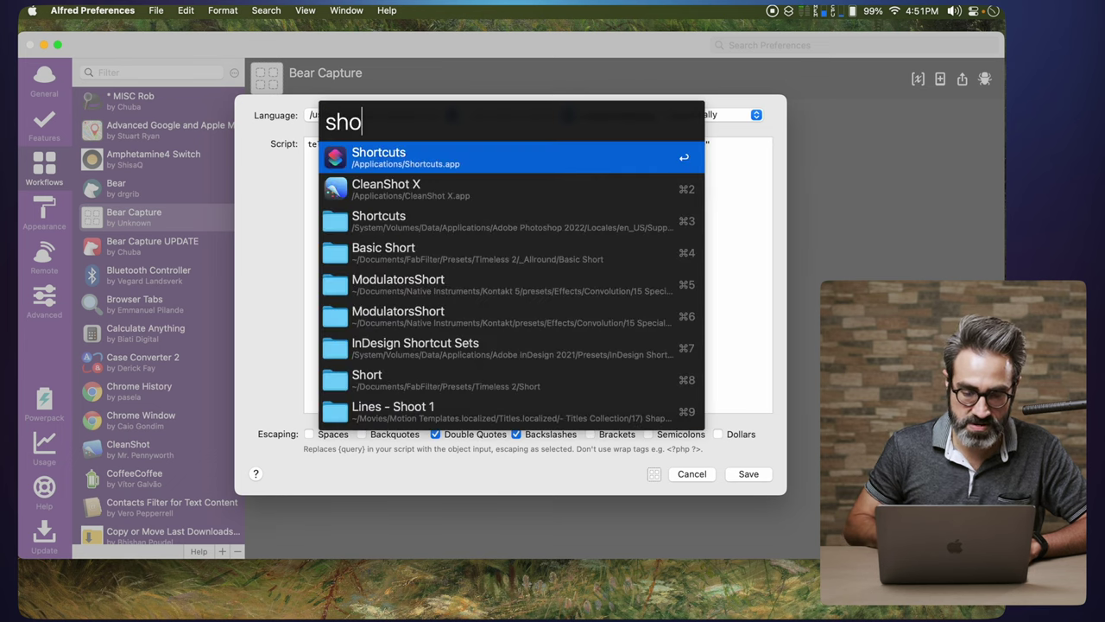
{"action": "key", "text": "Return"}
{"action": "left_click", "coordinate": [219, 313]}
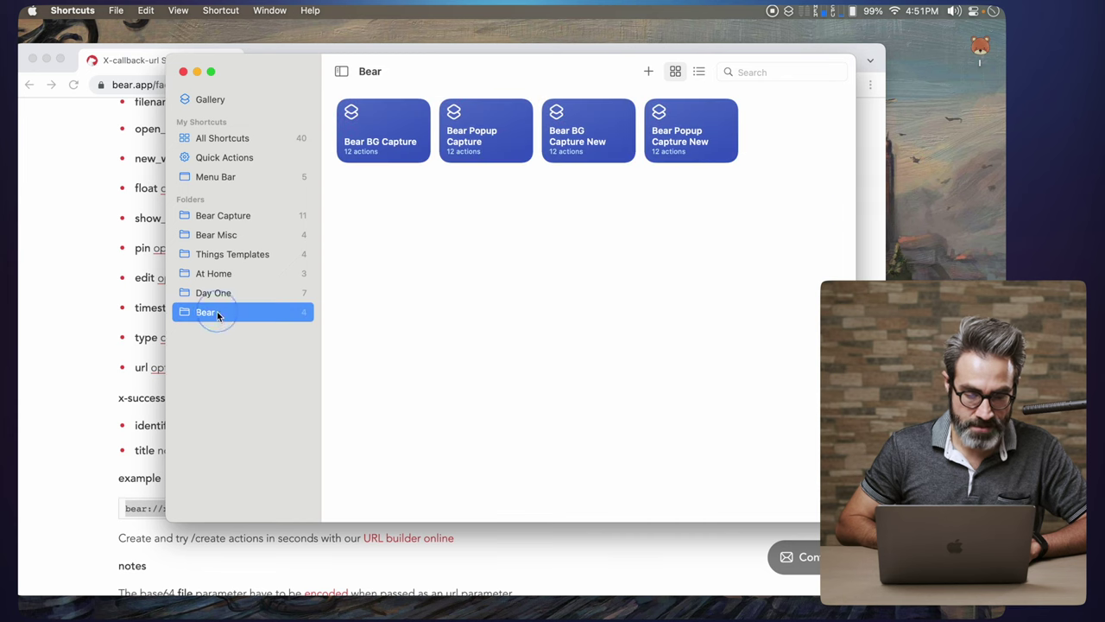
{"action": "left_click", "coordinate": [387, 160]}
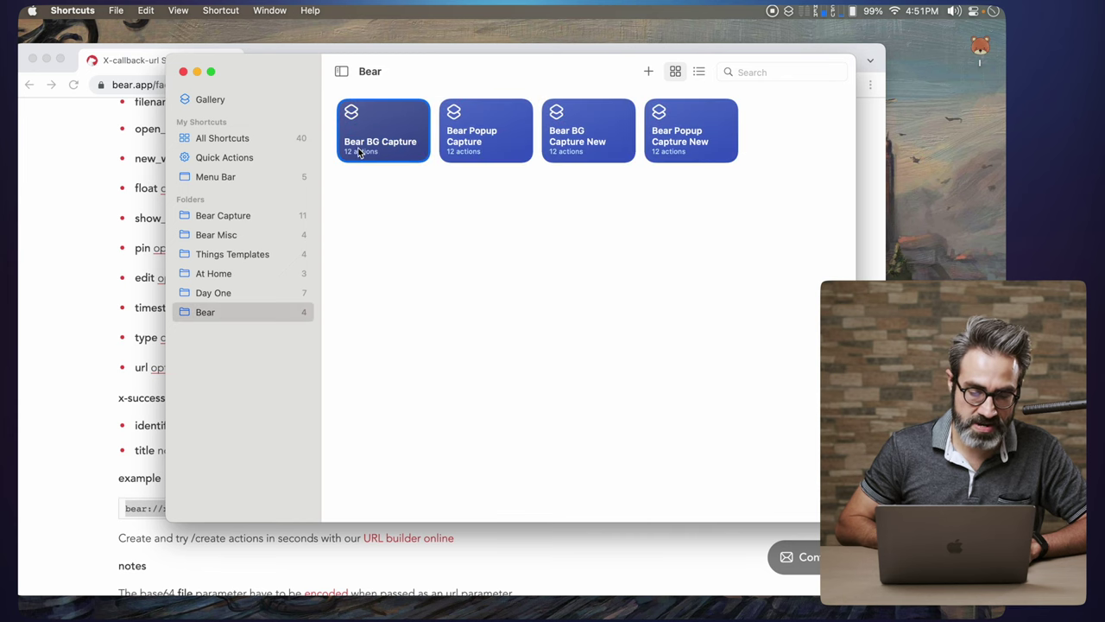
{"action": "double_click", "coordinate": [367, 151]}
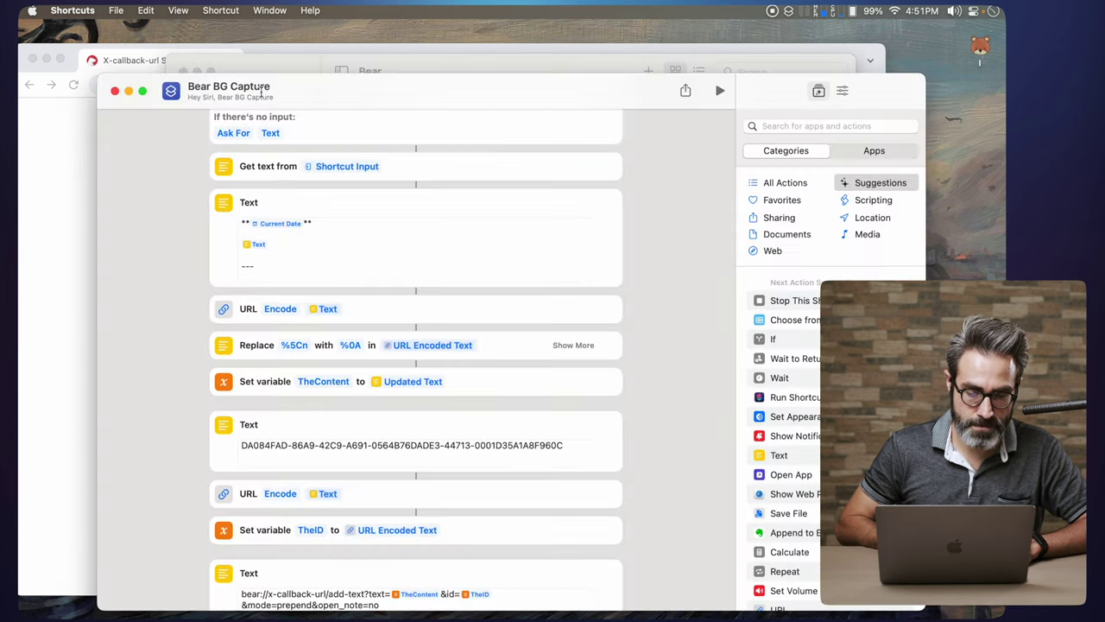
{"action": "left_click_drag", "start_coordinate": [273, 86], "coordinate": [190, 89]}
{"action": "key", "text": "super+c"}
{"action": "key", "text": "super+w"}
{"action": "key", "text": "super+Tab"}
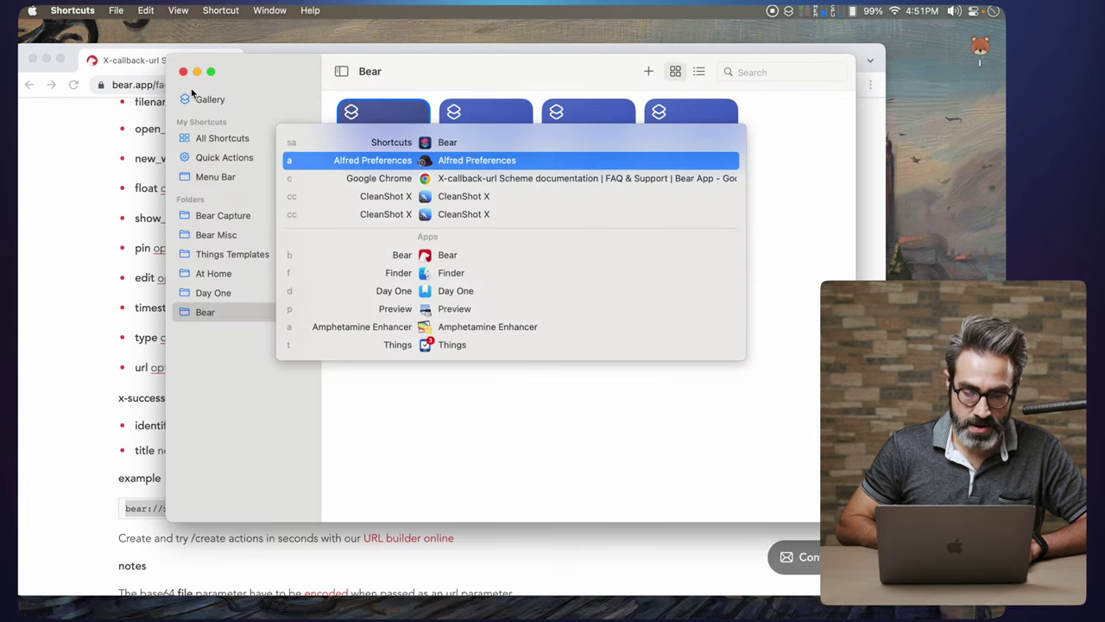
Fill in Bear BG Capture as the script's shortcut name, save it, and connect the bc keyword to the script action.
{"action": "key", "text": "super+v"}
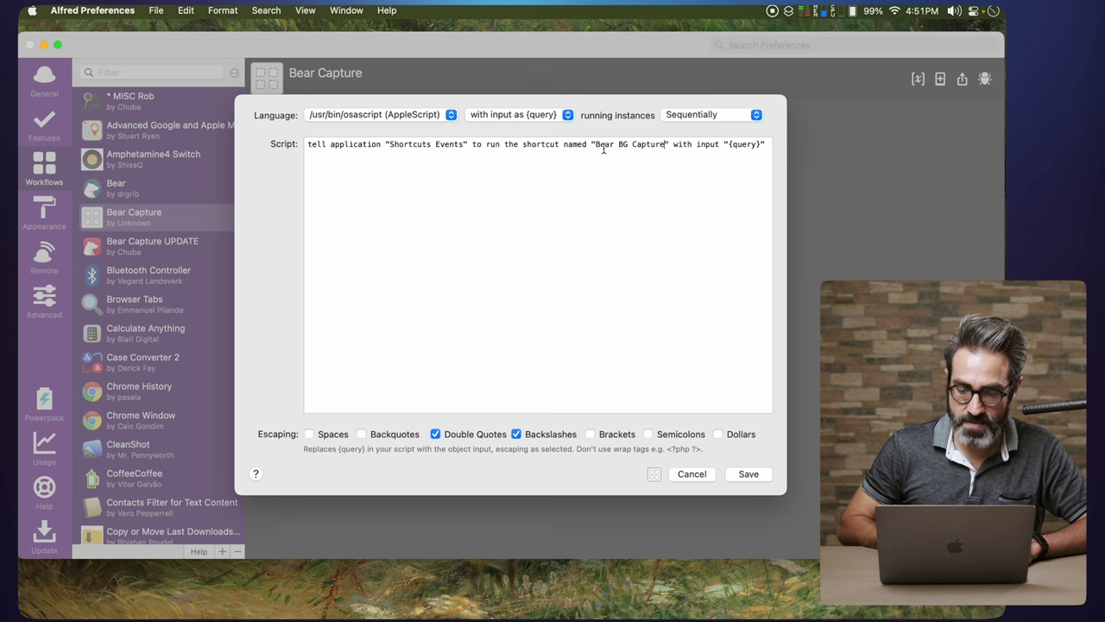
{"action": "left_click", "coordinate": [747, 474]}
{"action": "left_click_drag", "start_coordinate": [575, 234], "coordinate": [592, 239]}
{"action": "left_click", "coordinate": [503, 253]}
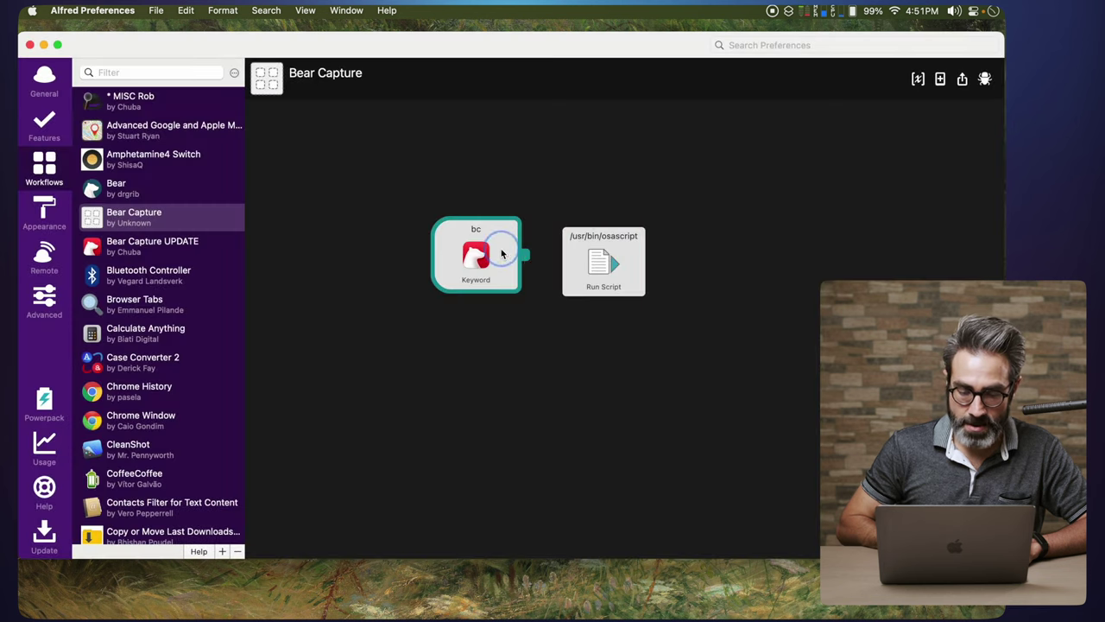
{"action": "left_click_drag", "start_coordinate": [525, 254], "coordinate": [584, 254]}
Test the bc keyword with the text "Capture in background", check Bear's INBOX note, and return to the workflow.
{"action": "key", "text": "super+Tab"}
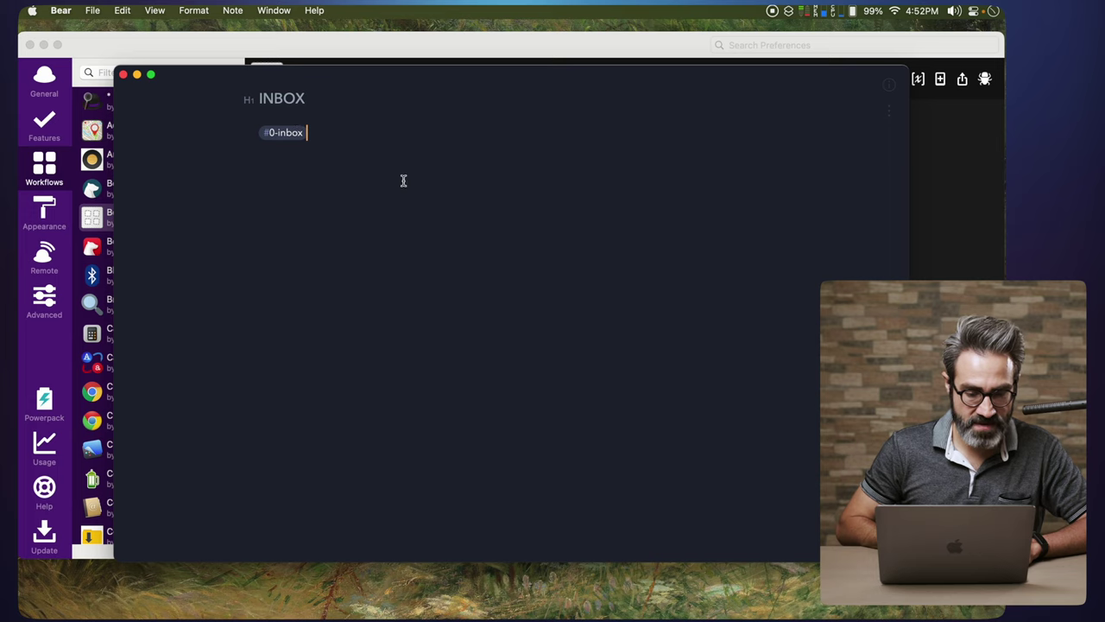
{"action": "key", "text": "super+Tab"}
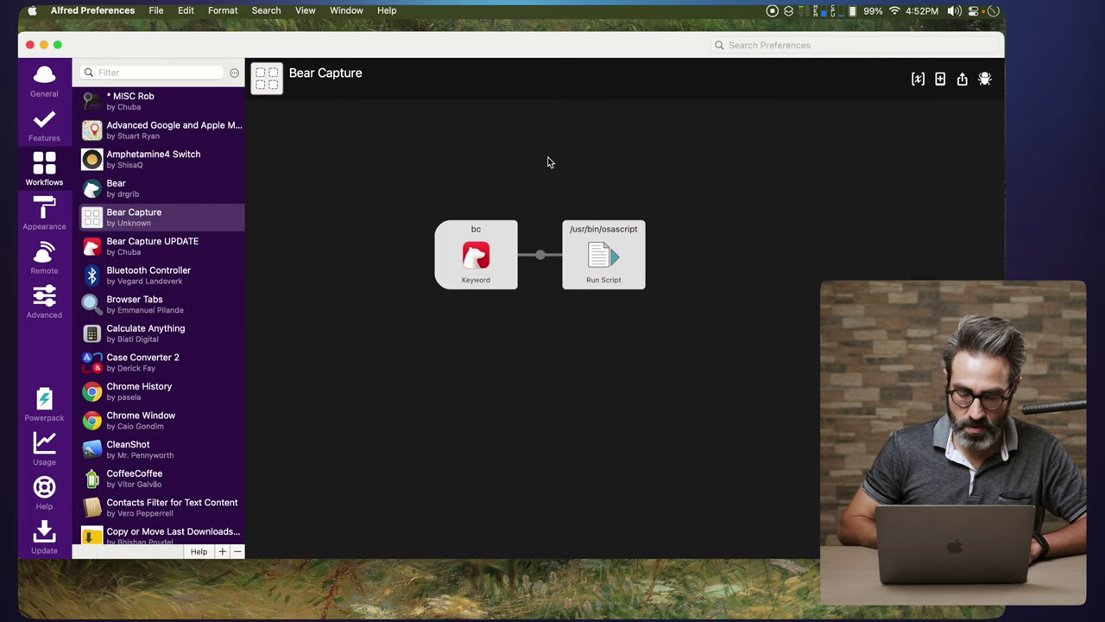
{"action": "key", "text": "alt+space"}
{"action": "type", "text": "bc "}
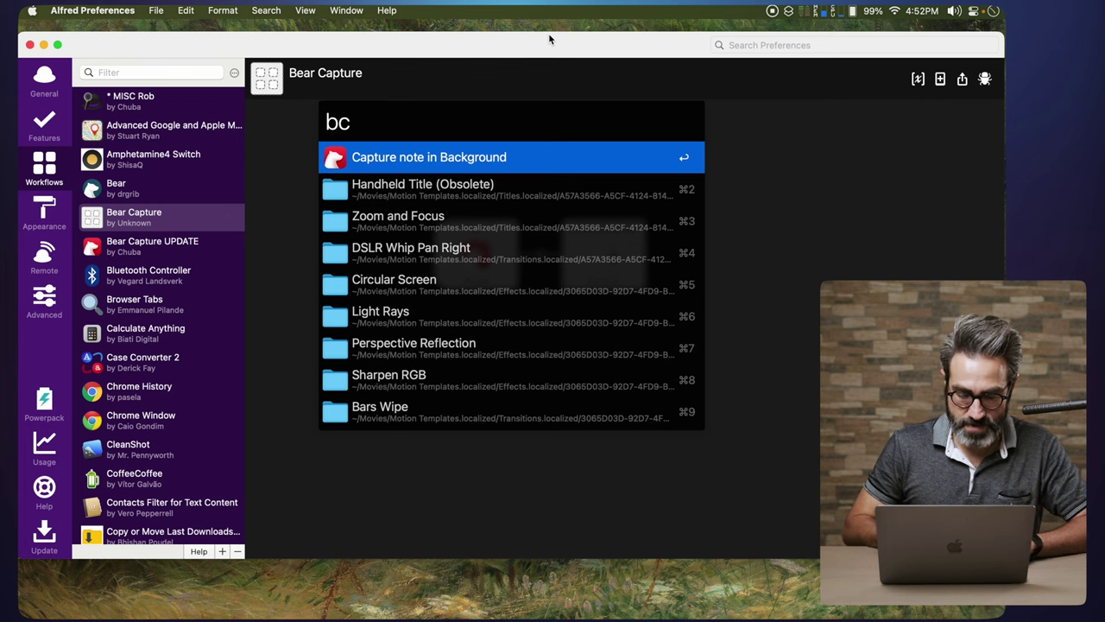
{"action": "type", "text": "Capture"}
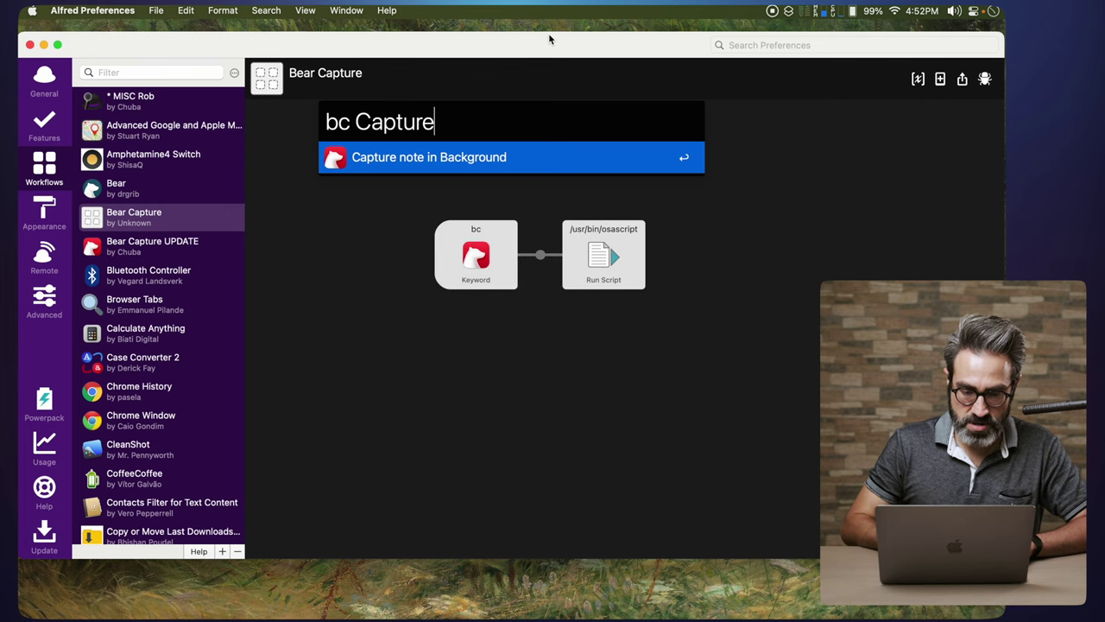
{"action": "type", "text": " in background"}
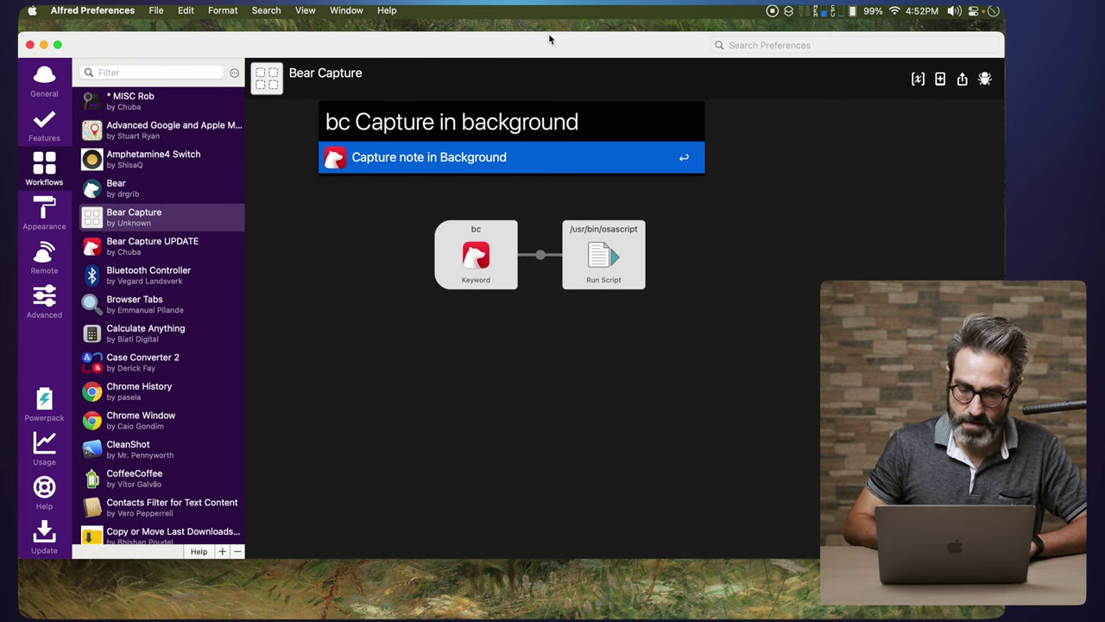
{"action": "key", "text": "Return"}
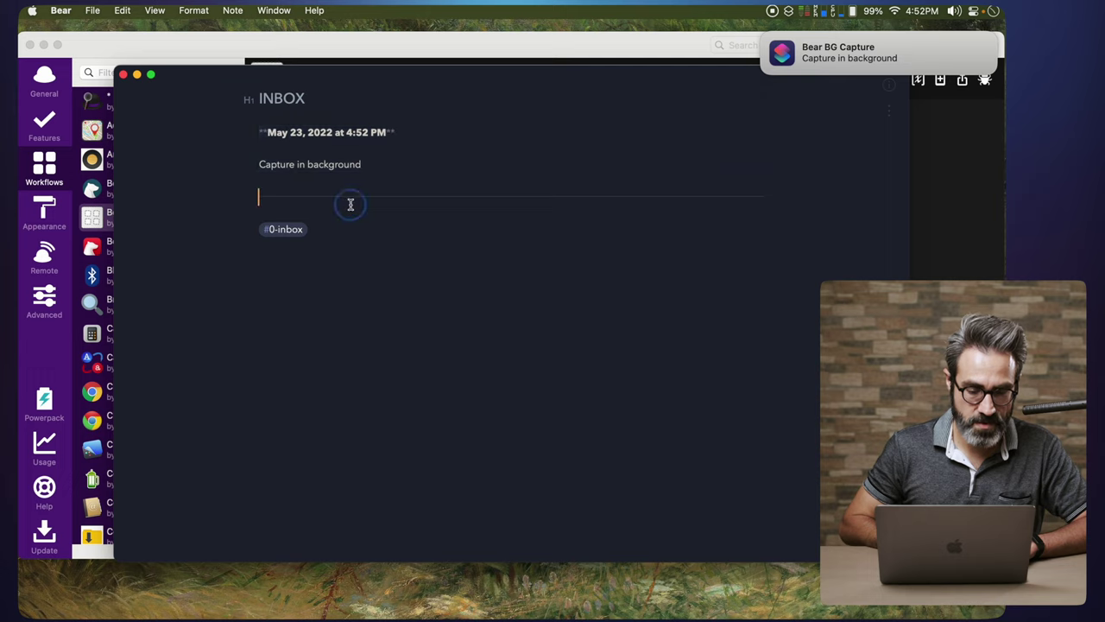
{"action": "key", "text": "super+w"}
{"action": "left_click", "coordinate": [618, 327]}
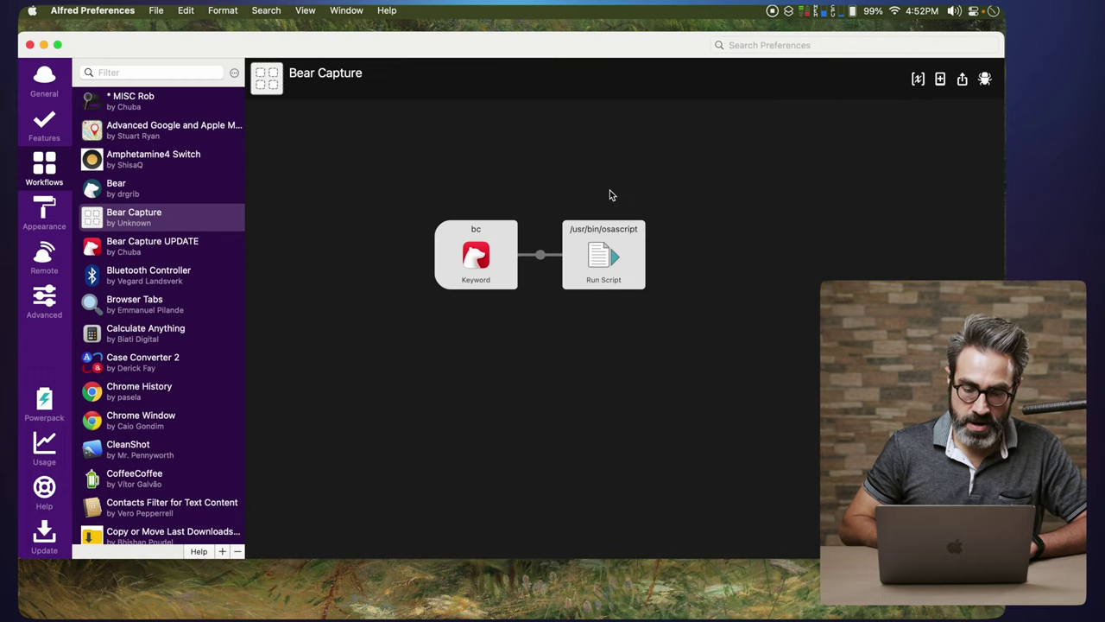
Duplicate the script action and place the copy directly below the original.
{"action": "scroll", "coordinate": [553, 233], "scroll_direction": "down", "scroll_amount": 3}
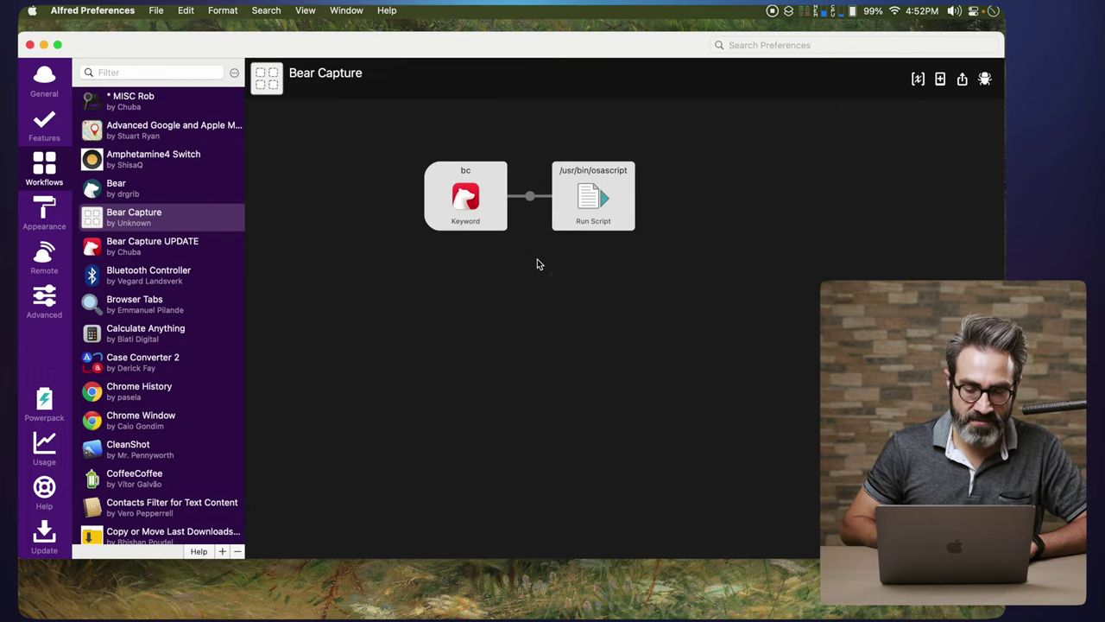
{"action": "left_click", "coordinate": [588, 203]}
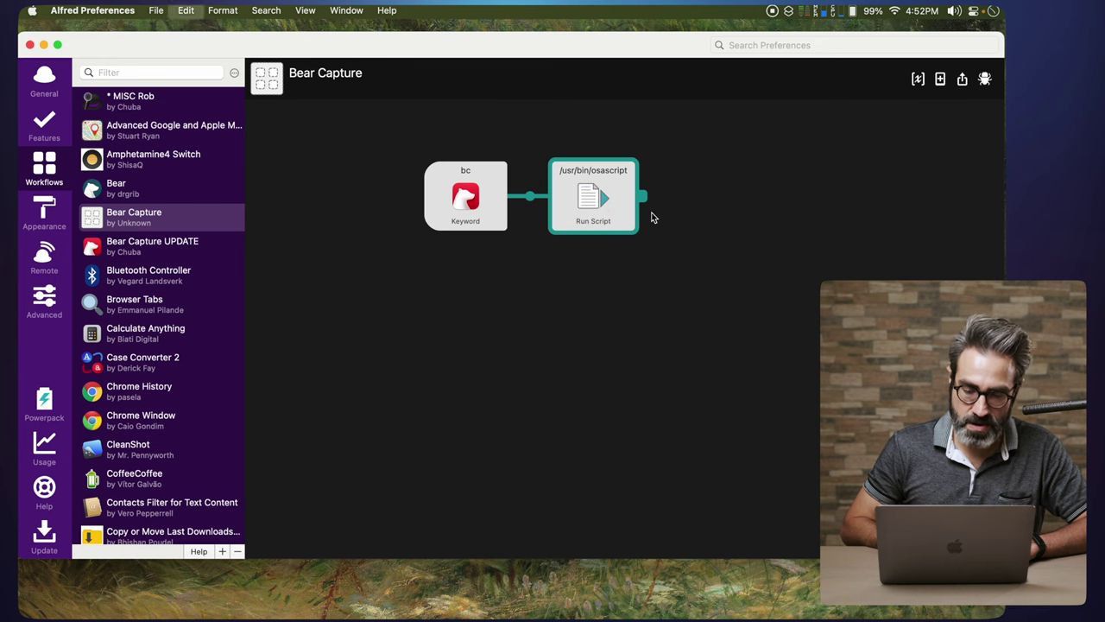
{"action": "key", "text": "super+v"}
{"action": "mouse_move", "coordinate": [602, 291]}
{"action": "left_mouse_down"}
{"action": "mouse_move", "coordinate": [608, 307]}
{"action": "mouse_move", "coordinate": [618, 302]}
{"action": "left_mouse_up"}
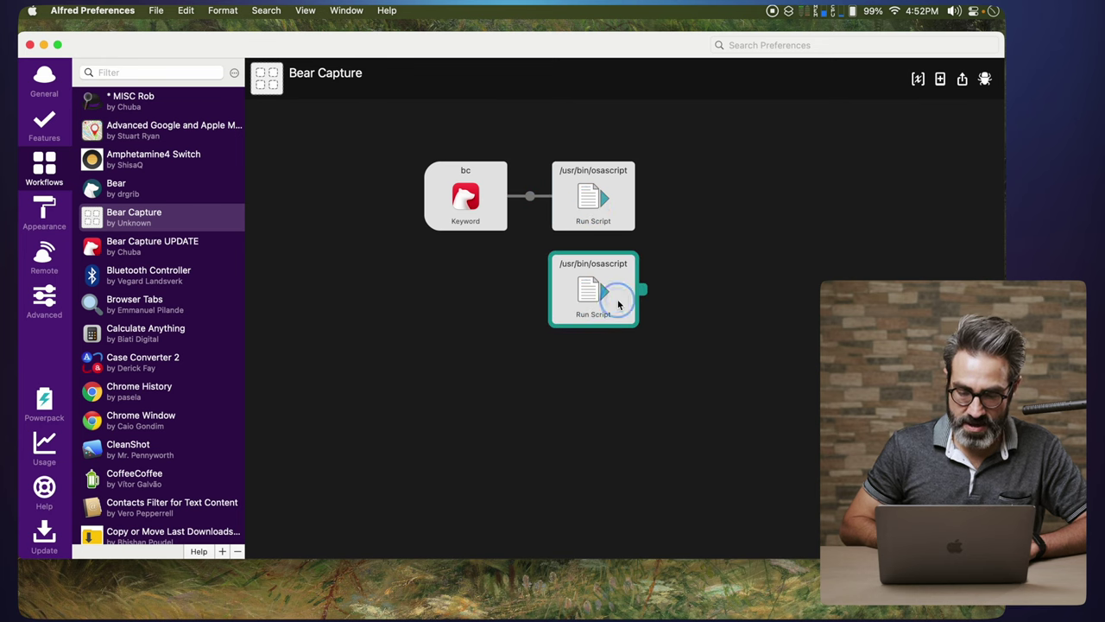
Change the copied script's shortcut name to Bear Popup Capture, check it against the name in Shortcuts, and save the script.
{"action": "double_click", "coordinate": [618, 302]}
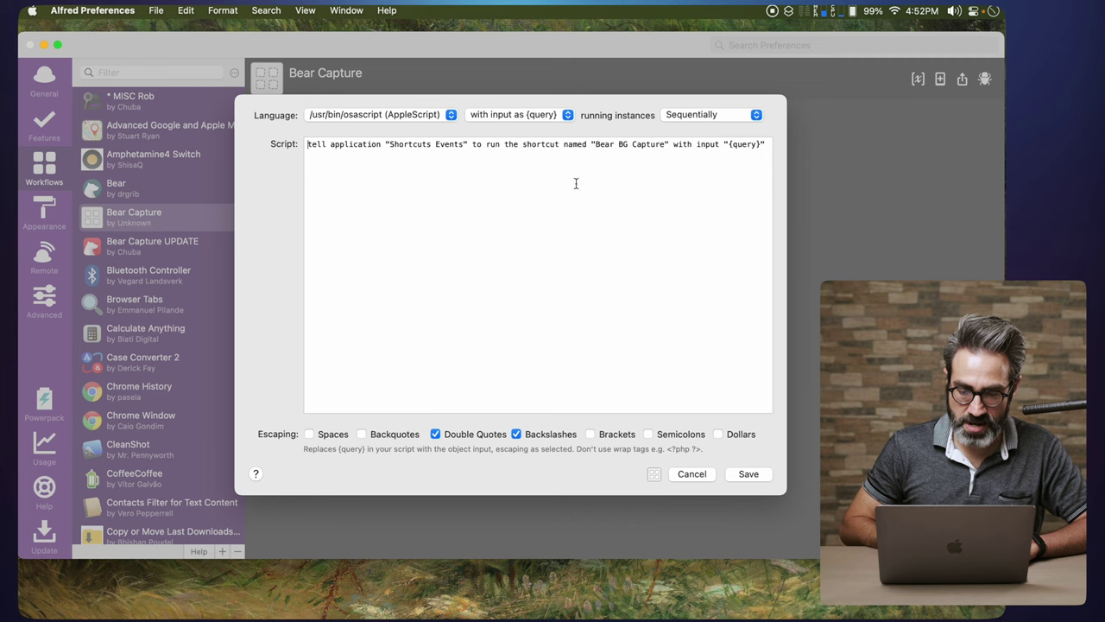
{"action": "double_click", "coordinate": [623, 144]}
{"action": "type", "text": "Popup"}
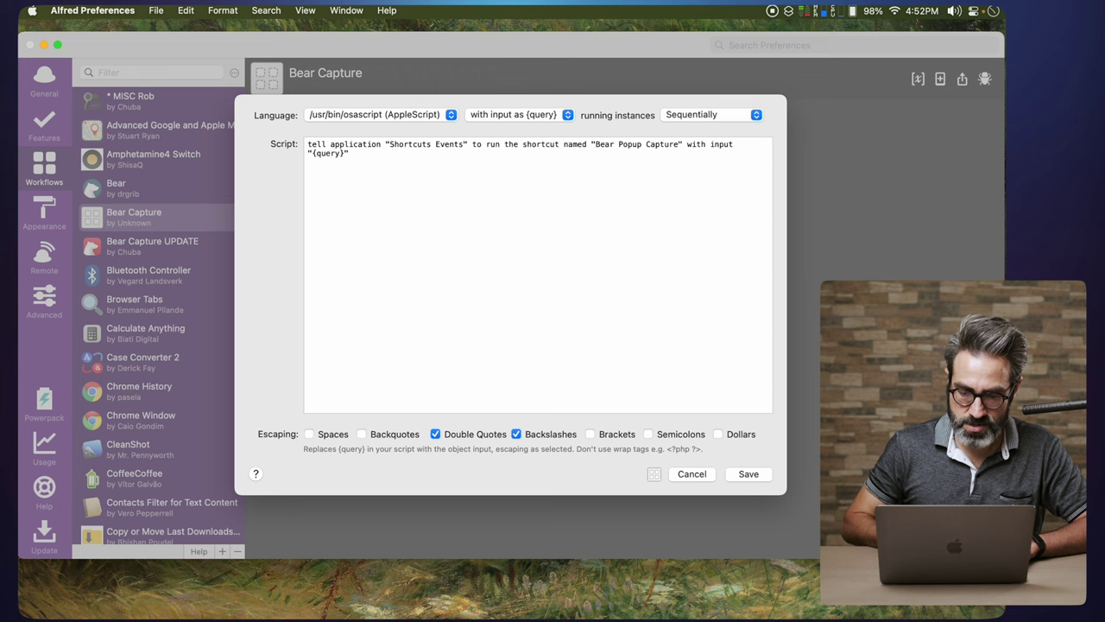
{"action": "key", "text": "super+space"}
{"action": "type", "text": "shor"}
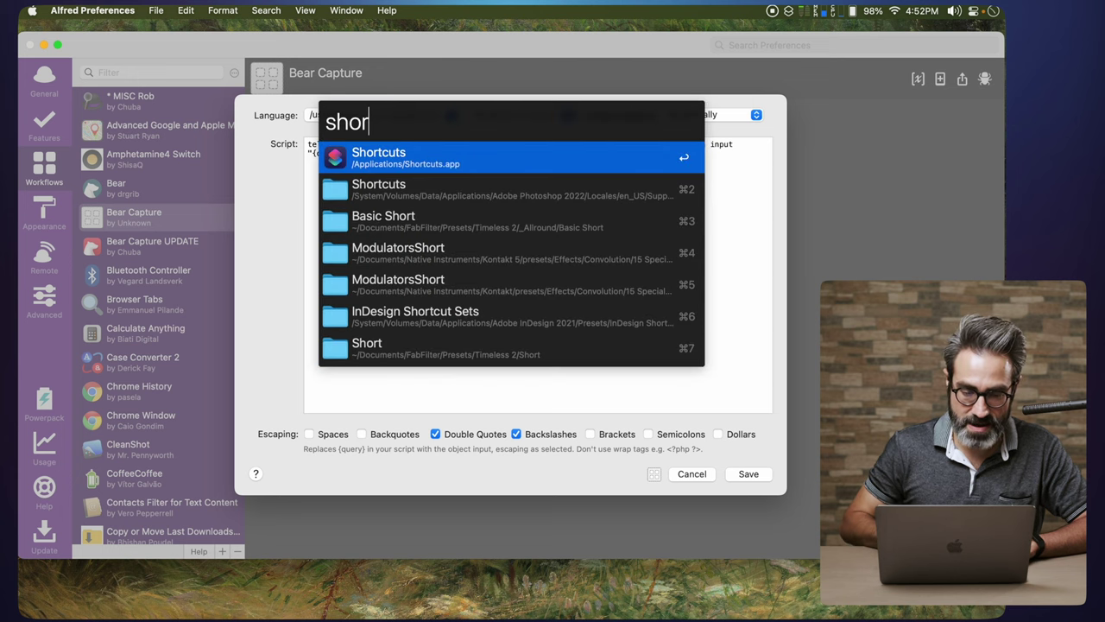
{"action": "key", "text": "Return"}
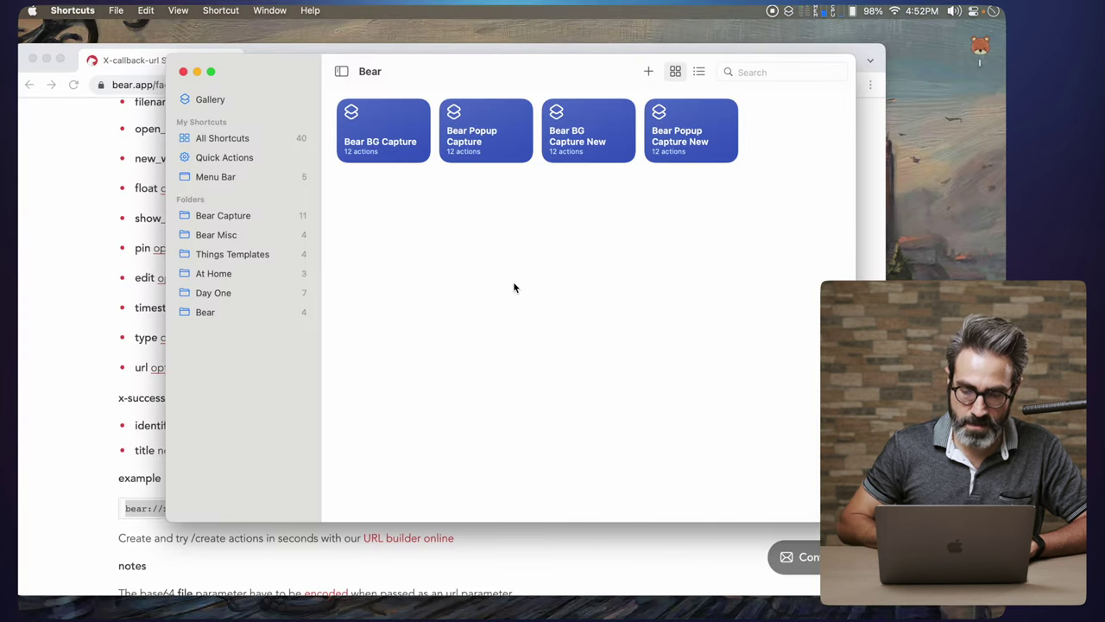
{"action": "key", "text": "super+Tab"}
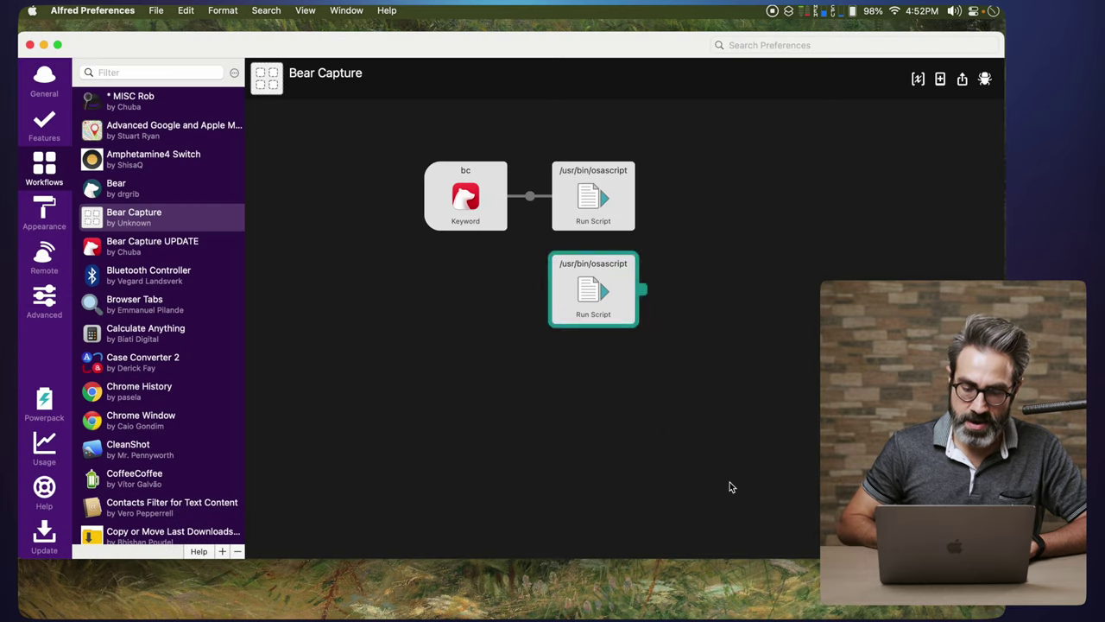
{"action": "left_click", "coordinate": [748, 475]}
Move the bc keyword slightly away from the scripts and connect it to the second script action.
{"action": "left_click", "coordinate": [455, 189]}
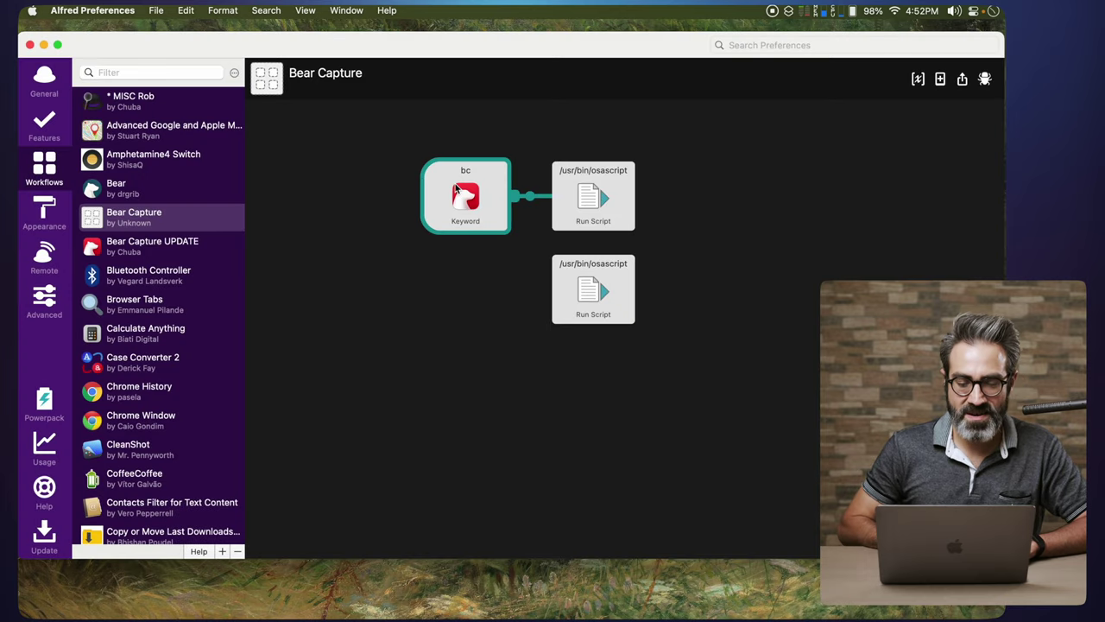
{"action": "left_click_drag", "start_coordinate": [460, 189], "coordinate": [439, 189]}
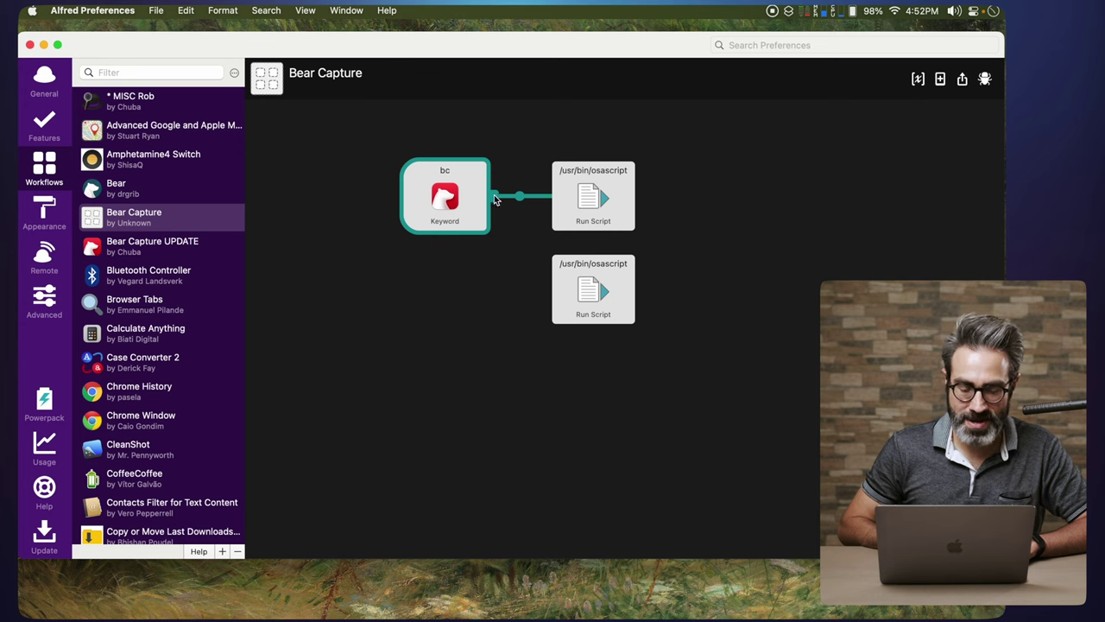
{"action": "left_click_drag", "start_coordinate": [494, 198], "coordinate": [546, 295]}
{"action": "left_click", "coordinate": [538, 240]}
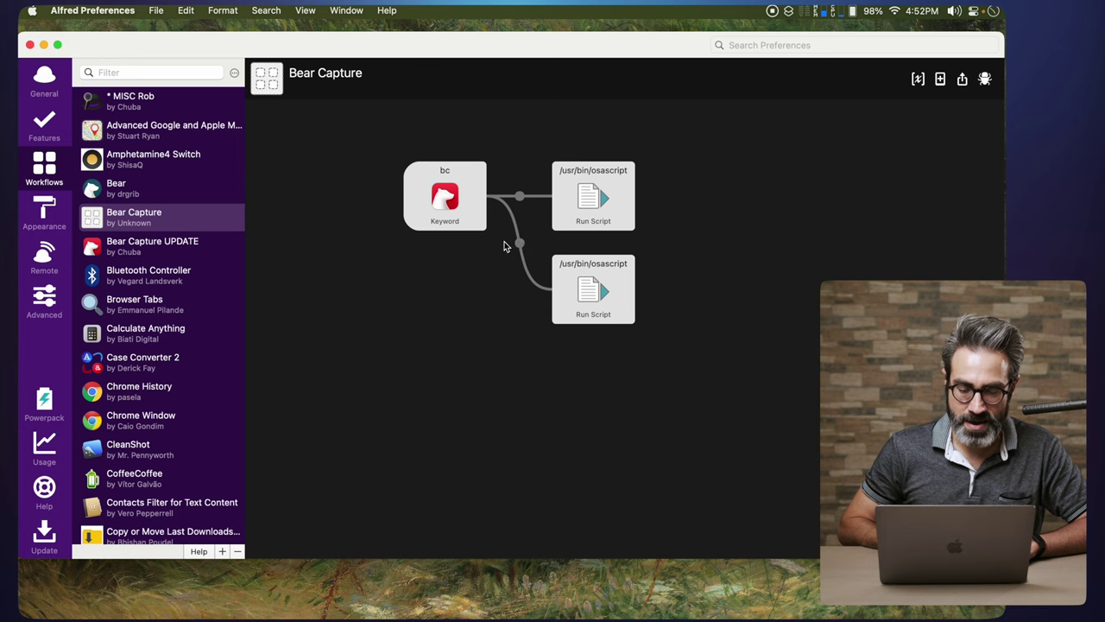
Give the second connection the Shift action modifier and the modifier subtext "Capture in Popup".
{"action": "double_click", "coordinate": [519, 245]}
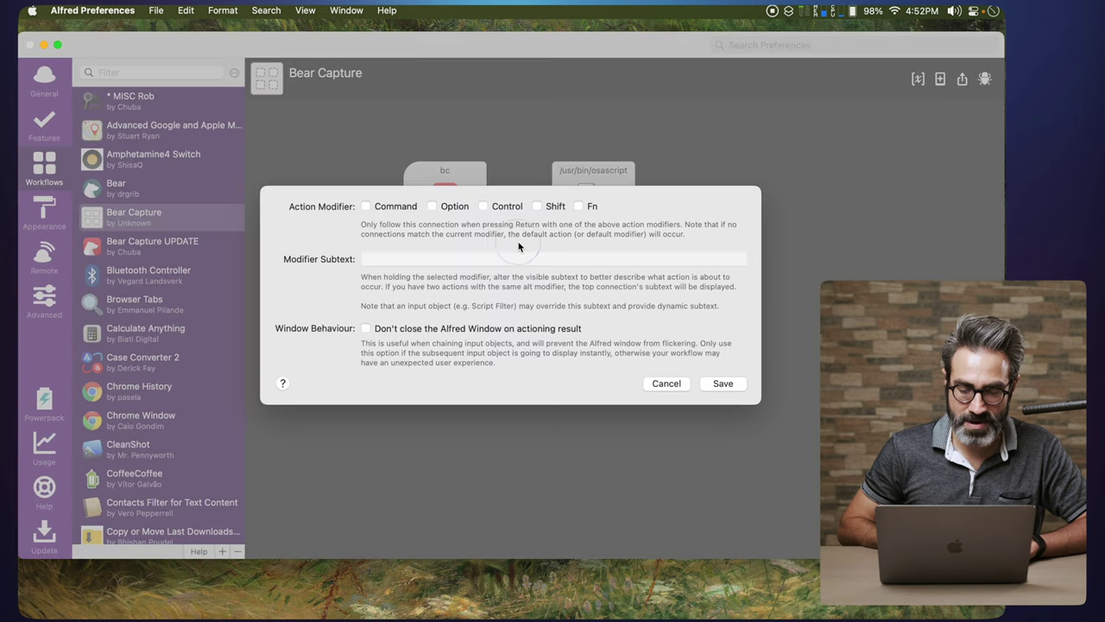
{"action": "left_click", "coordinate": [538, 207]}
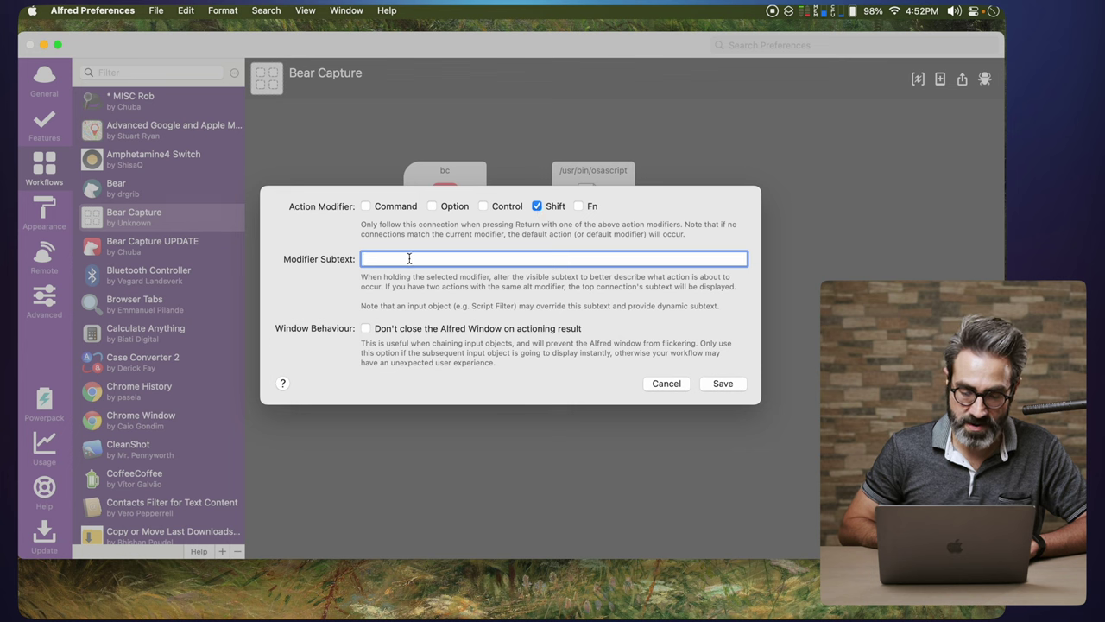
{"action": "type", "text": "Capu"}
{"action": "type", "text": "ture in Popup"}
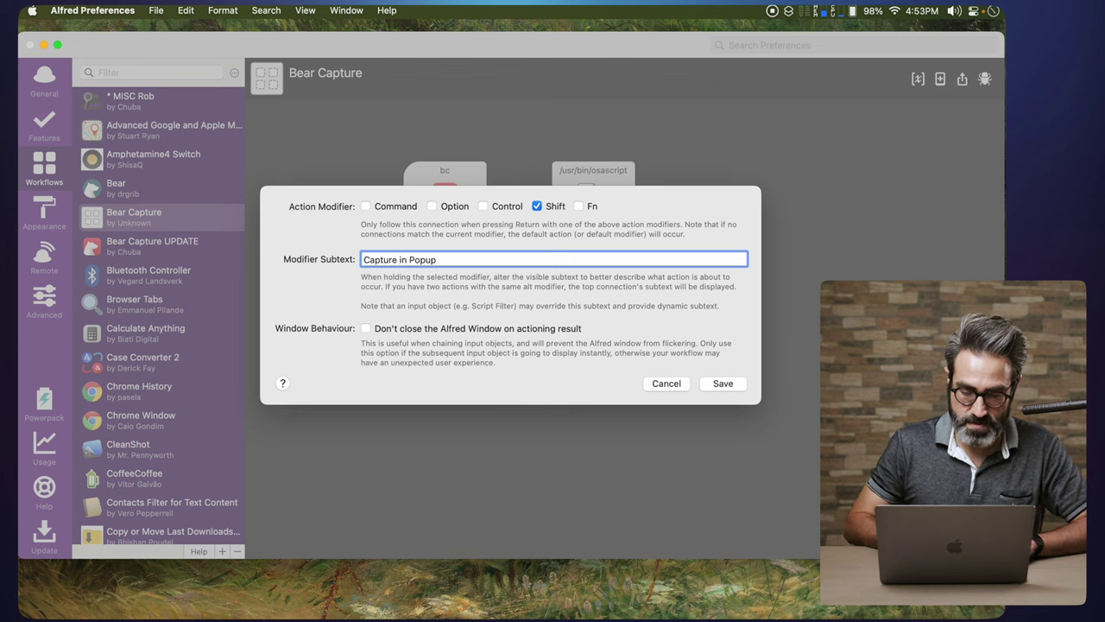
{"action": "left_click", "coordinate": [723, 382]}
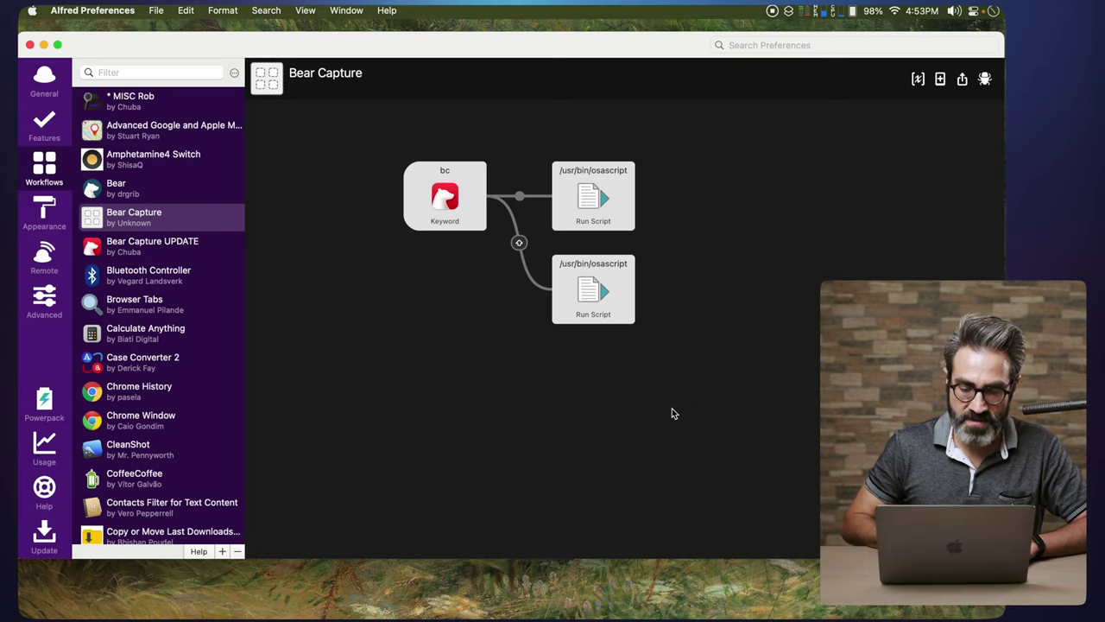
Test the popup branch by running bc with the text "Type anything" and the Shift modifier, and close the Bear note window.
{"action": "key", "text": "alt+space"}
{"action": "type", "text": "bc"}
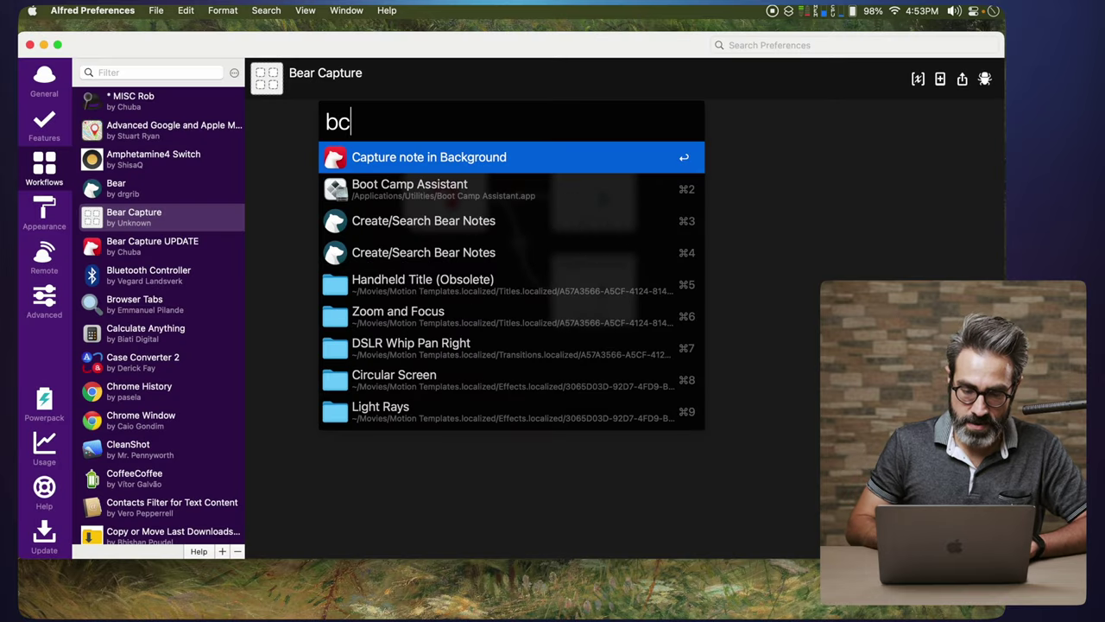
{"action": "type", "text": " Type anything"}
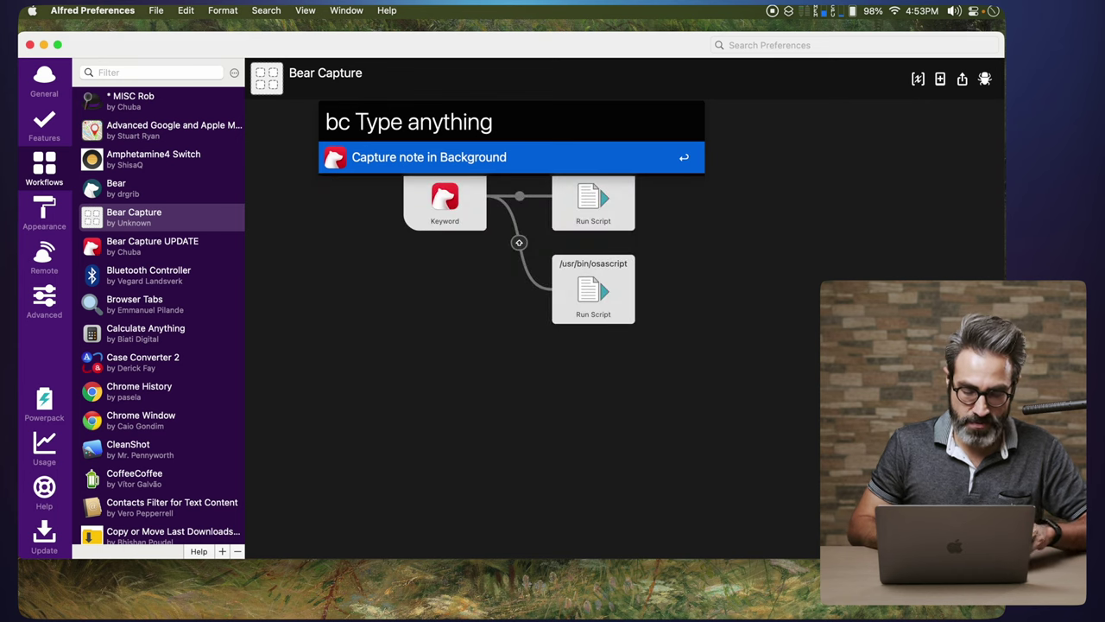
{"action": "key", "text": "super"}
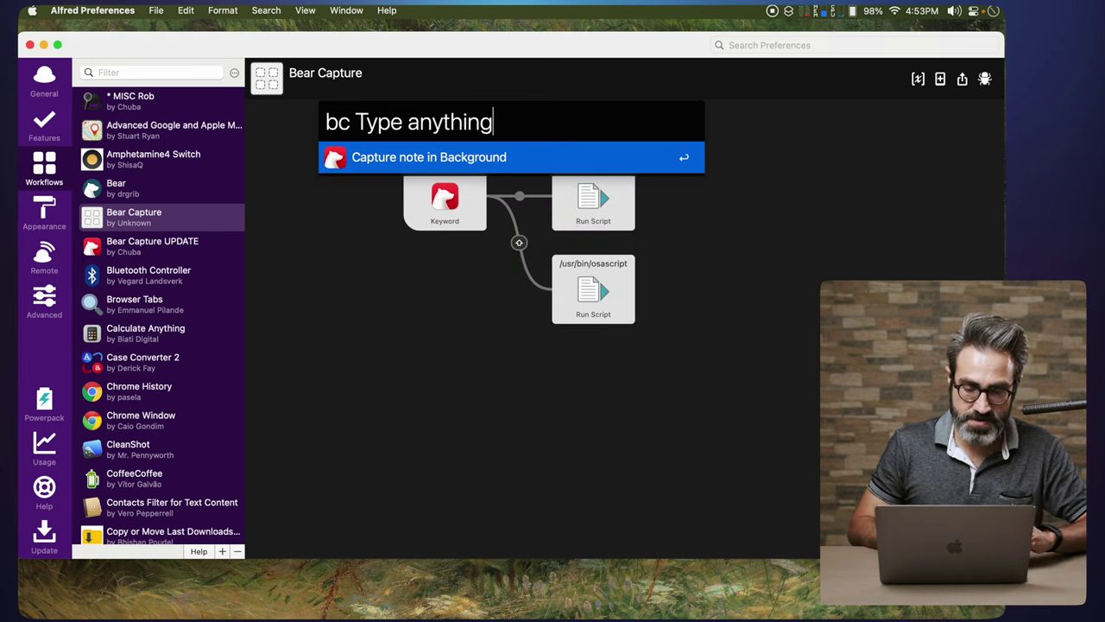
{"action": "key", "text": "super+Return"}
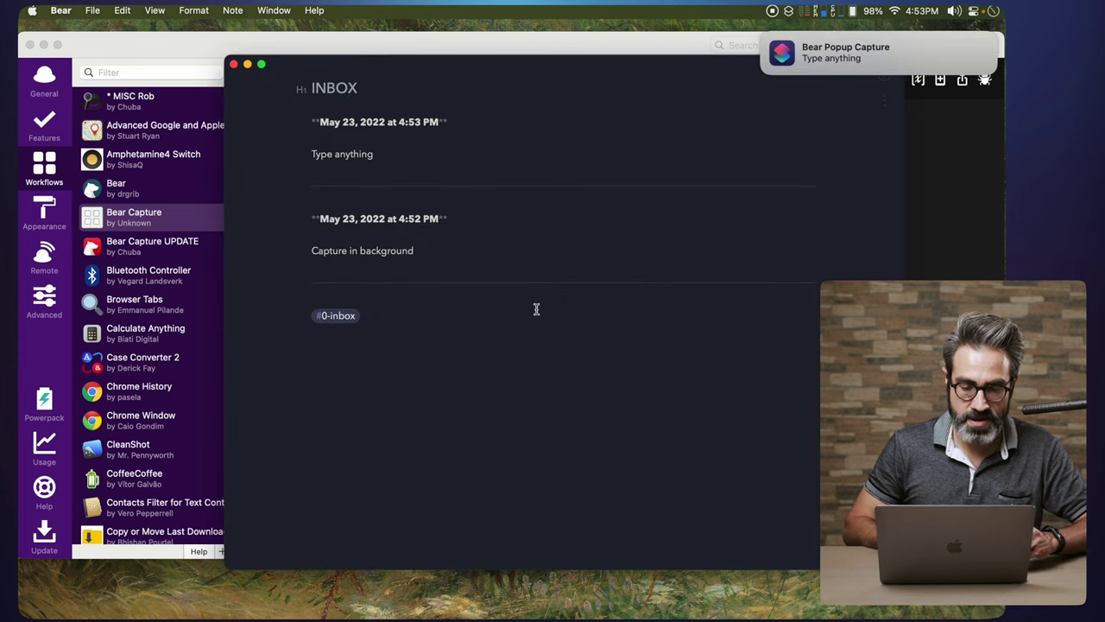
{"action": "left_click", "coordinate": [233, 65]}
{"action": "left_click", "coordinate": [618, 388]}
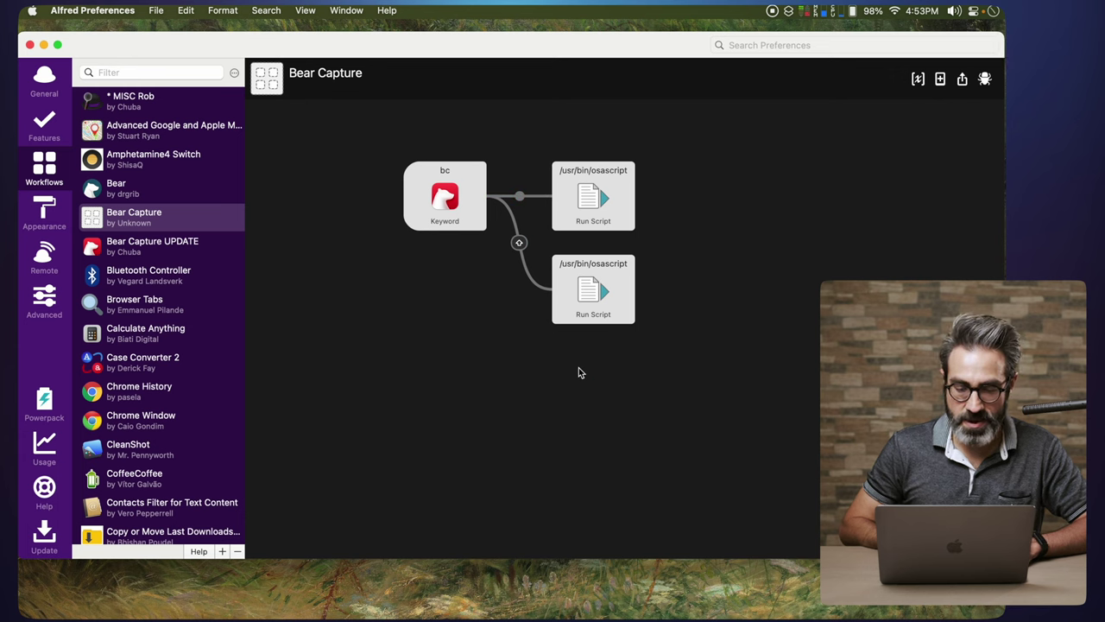
Paste a third script action below the other two, and copy the name of the Bear BG Capture New shortcut from Shortcuts.
{"action": "key", "text": "super+v"}
{"action": "left_click_drag", "start_coordinate": [570, 355], "coordinate": [584, 369]}
{"action": "key", "text": "super+Tab"}
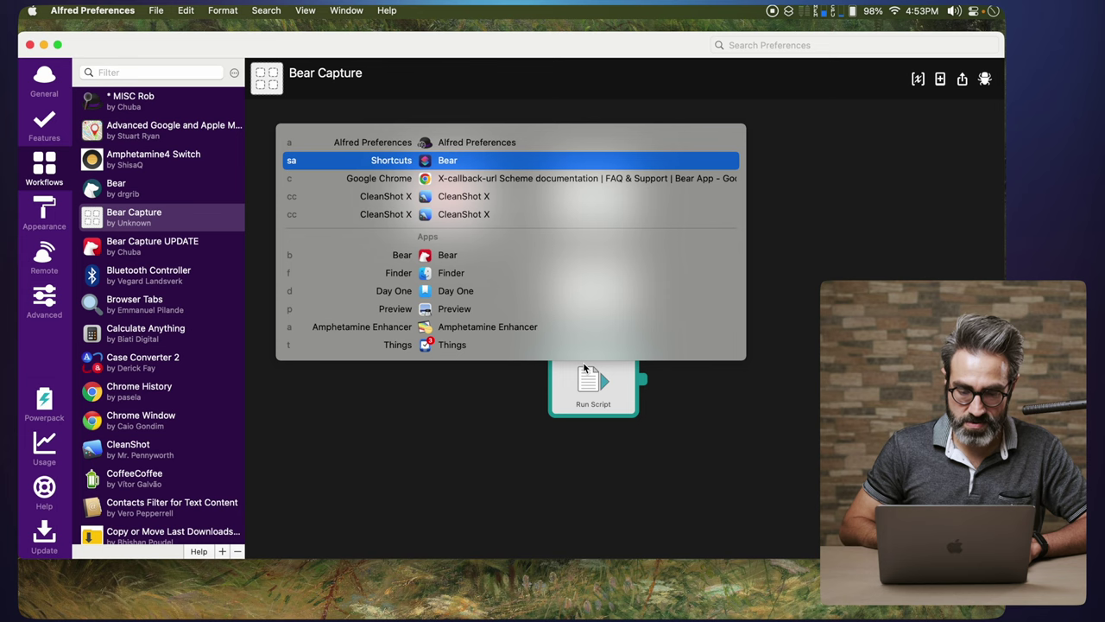
{"action": "key", "text": "Escape"}
{"action": "key", "text": "Return"}
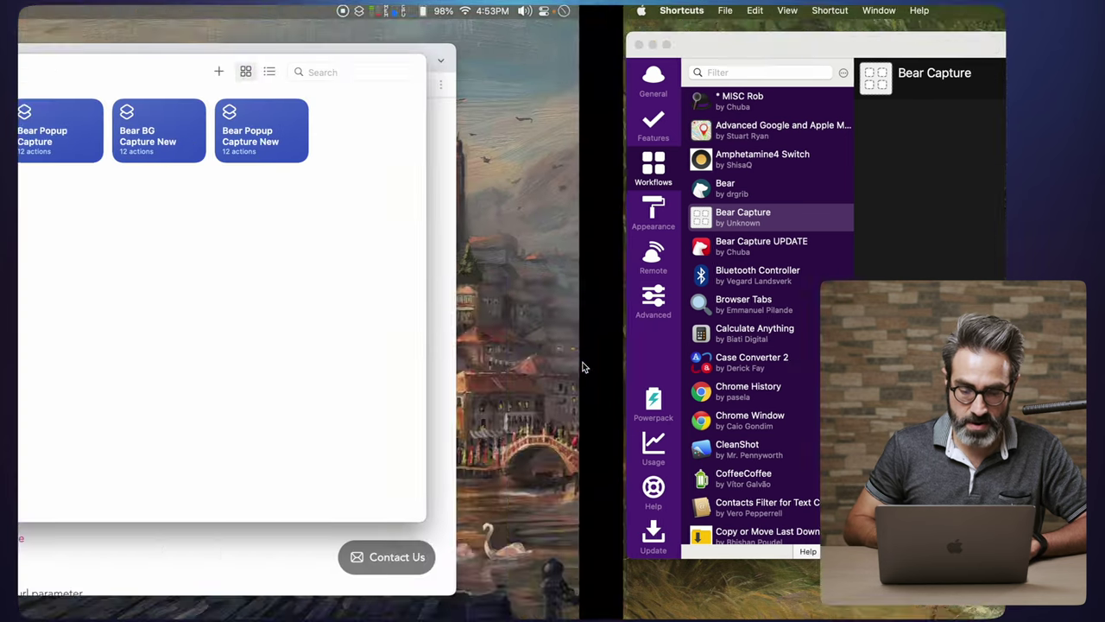
{"action": "double_click", "coordinate": [592, 128]}
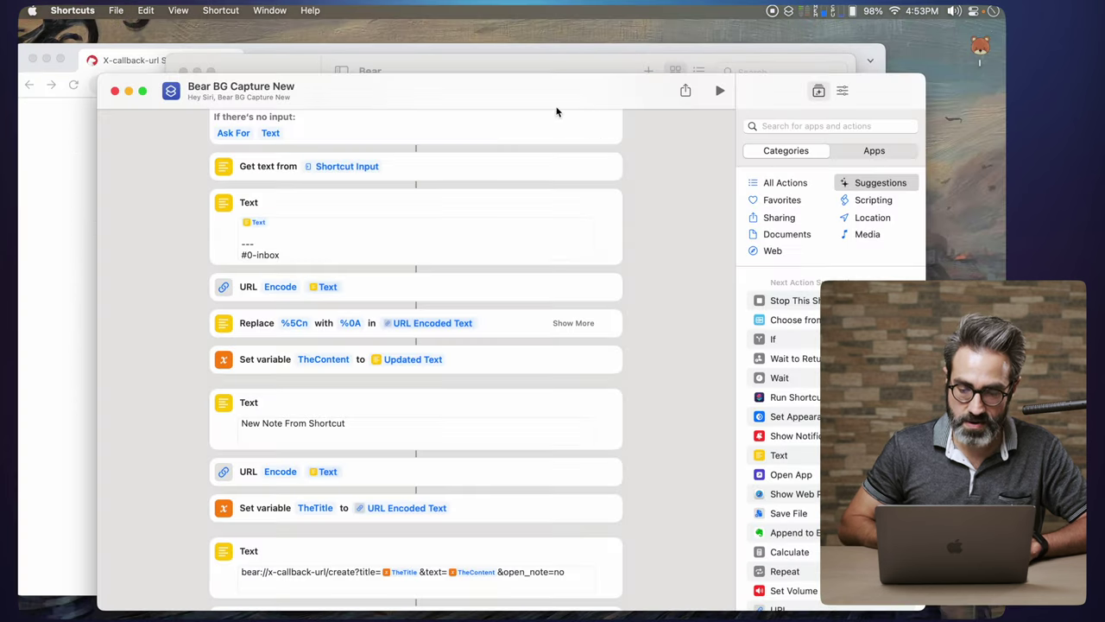
{"action": "left_click", "coordinate": [273, 87]}
{"action": "key", "text": "cmd+c"}
{"action": "left_click", "coordinate": [118, 92]}
Back in Alfred Preferences, set the third script's shortcut name to Bear BG Capture New and save the script.
{"action": "key", "text": "cmd+Tab"}
{"action": "key", "text": "cmd+v"}
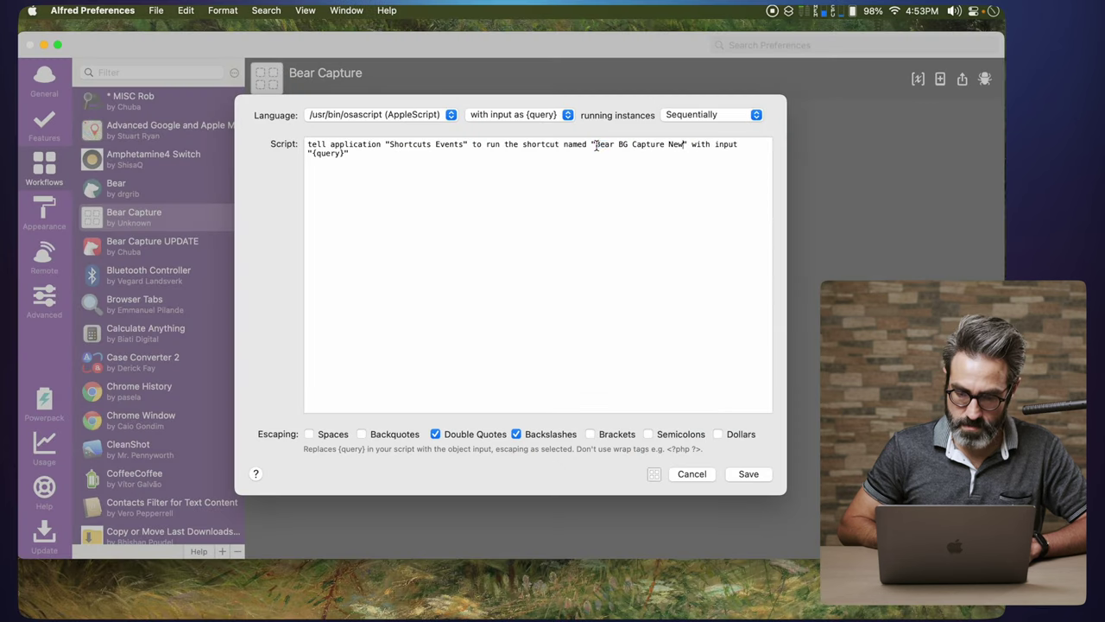
{"action": "left_click", "coordinate": [748, 474]}
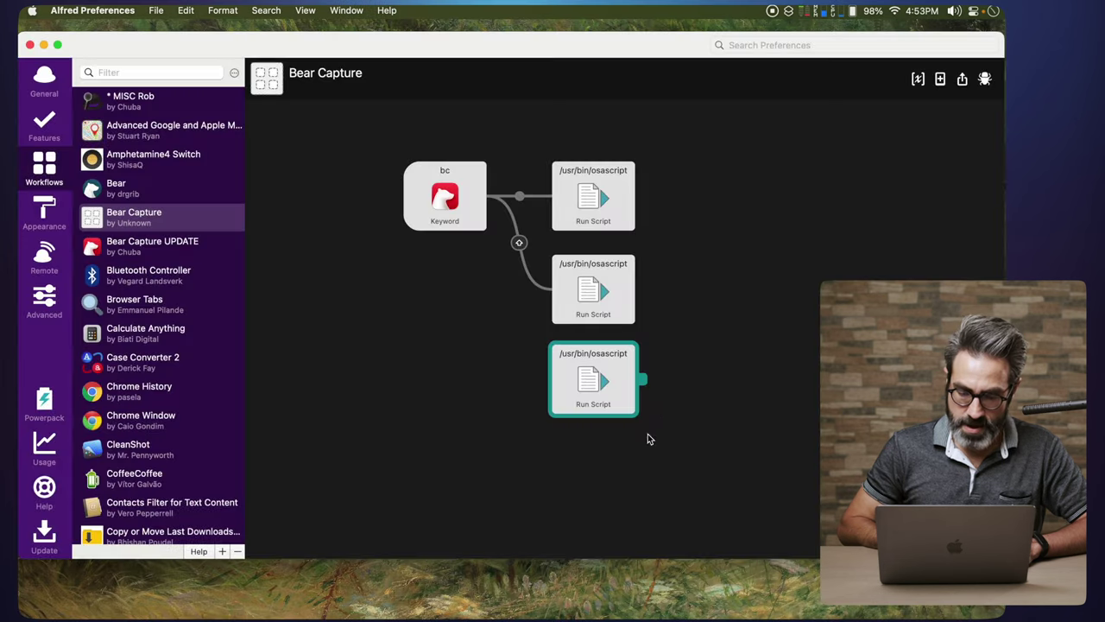
{"action": "left_click", "coordinate": [617, 392]}
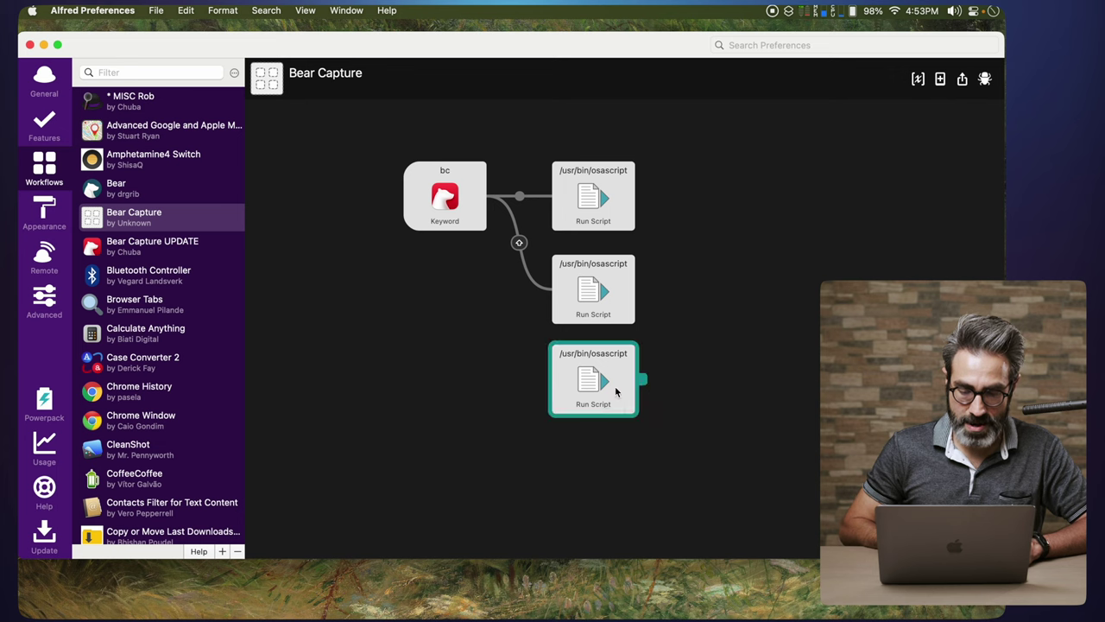
Duplicate the third script action and place the copy directly below it.
{"action": "key", "text": "cmd+d"}
{"action": "left_click_drag", "start_coordinate": [607, 419], "coordinate": [590, 494]}
{"action": "left_click", "coordinate": [646, 464]}
Set the shortcut name in the fourth script to Bear Popup Capture New and save the script.
{"action": "left_click", "coordinate": [611, 433]}
{"action": "double_click", "coordinate": [611, 434]}
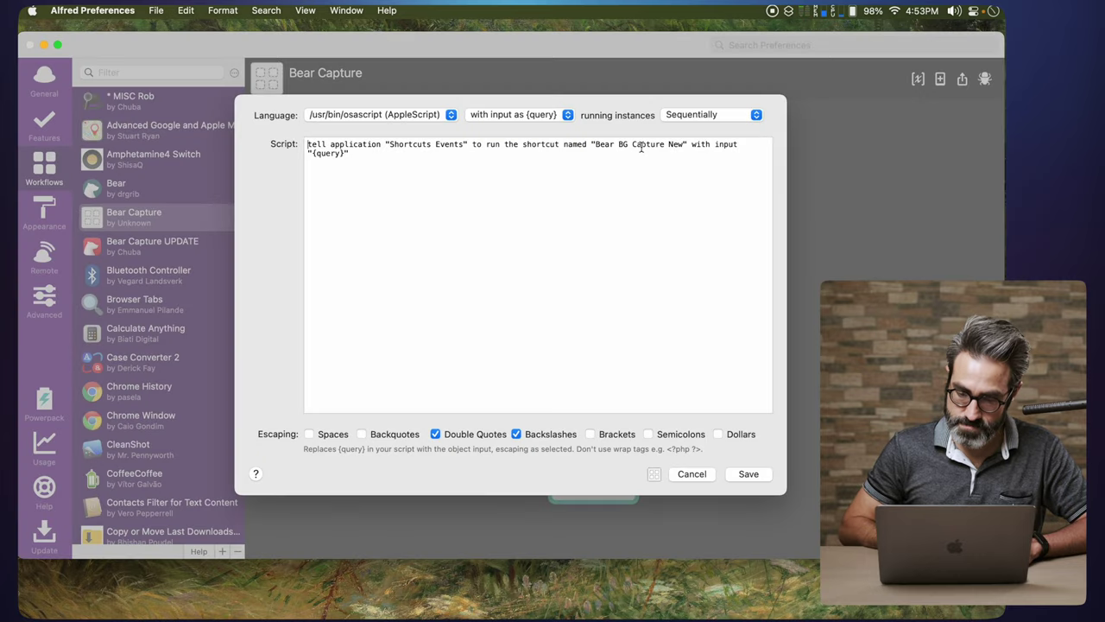
{"action": "double_click", "coordinate": [620, 144]}
{"action": "type", "text": "Popu"}
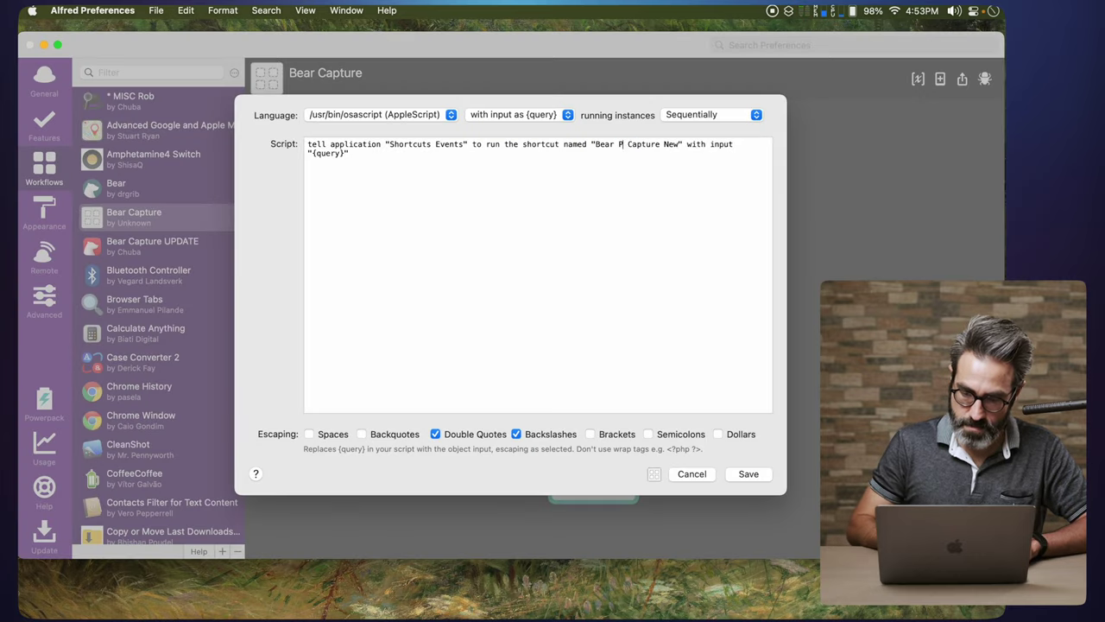
{"action": "type", "text": "p"}
{"action": "key", "text": "super+s"}
Connect the bc keyword to the third script action and give that connection the Option action modifier.
{"action": "left_click_drag", "start_coordinate": [492, 199], "coordinate": [542, 380]}
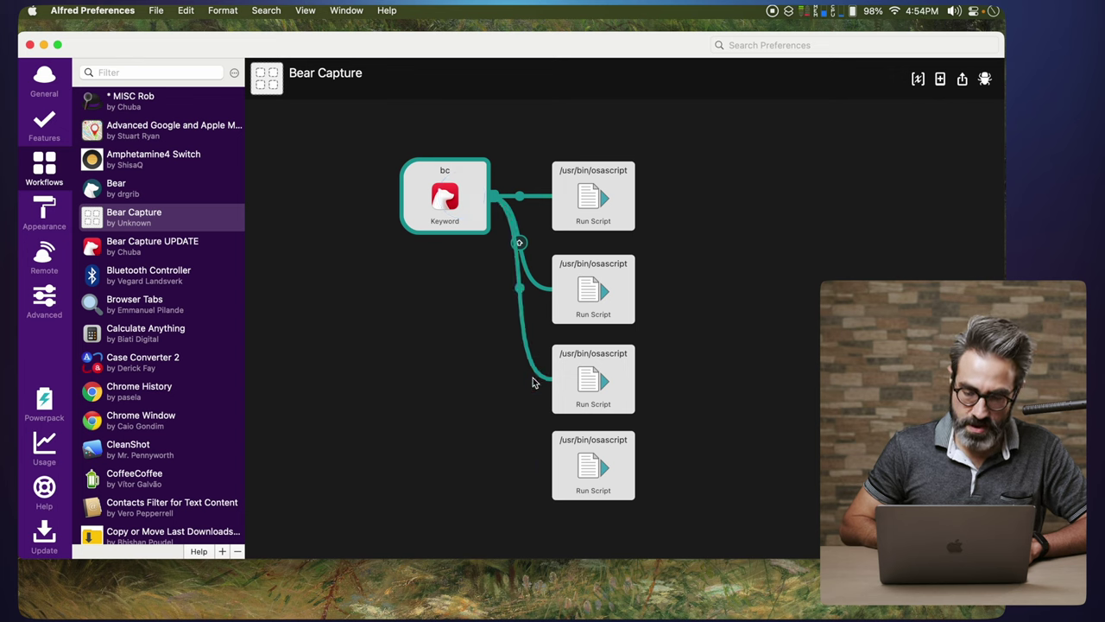
{"action": "left_click", "coordinate": [493, 343]}
{"action": "left_click", "coordinate": [520, 288]}
{"action": "double_click", "coordinate": [521, 289]}
{"action": "left_click", "coordinate": [431, 205]}
Set the third connection's modifier subtext to "Capture in New Note in Background", copy that text, and save.
{"action": "type", "text": "Capture "}
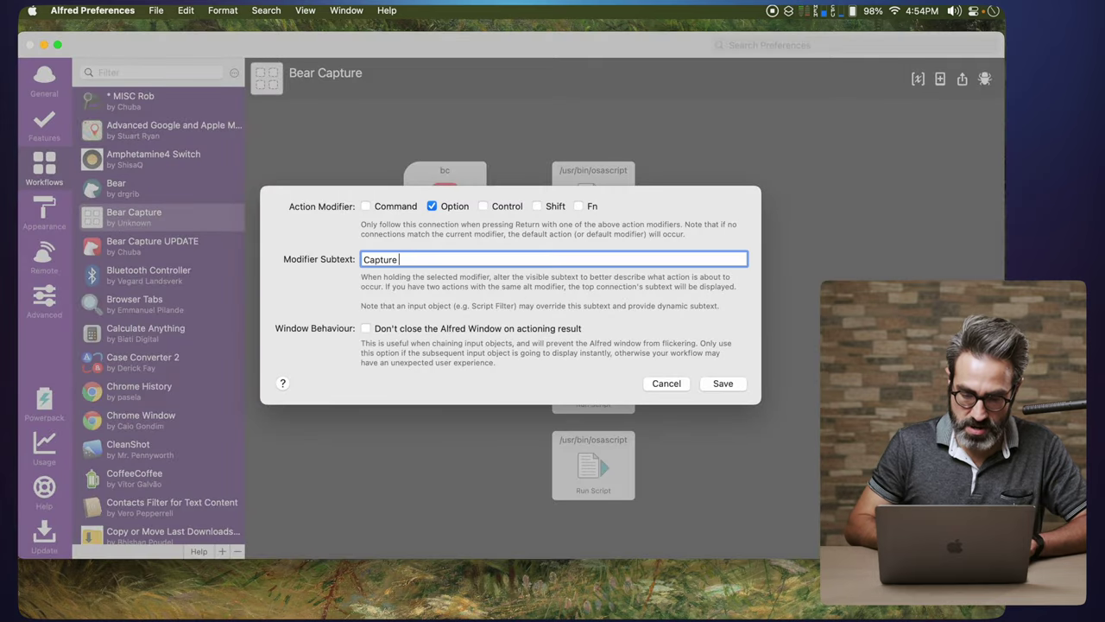
{"action": "type", "text": "in New Note in Bak"}
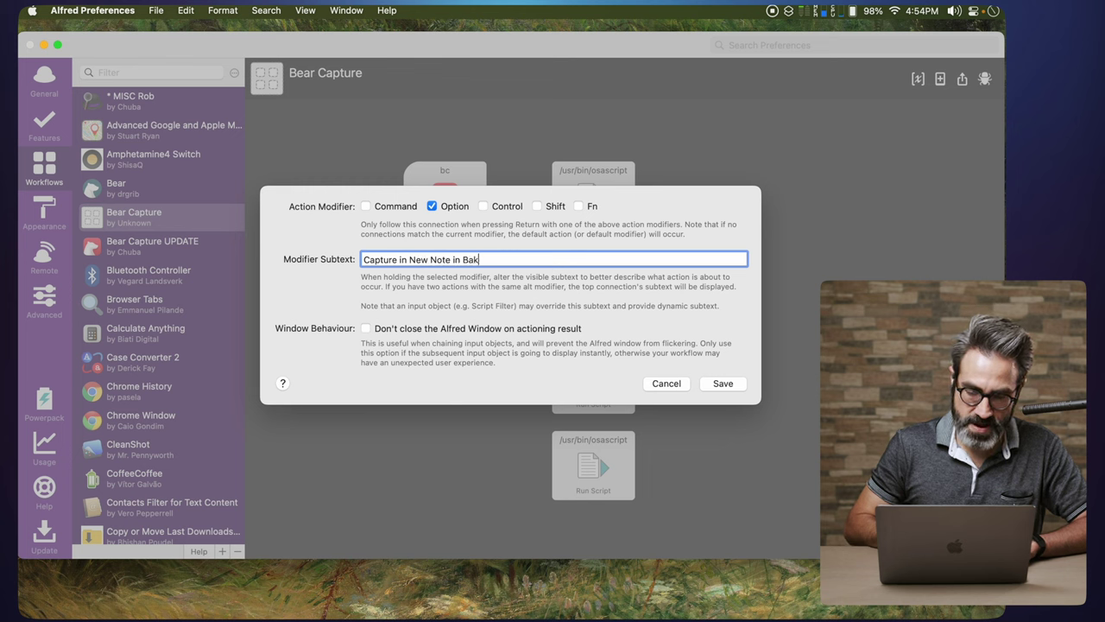
{"action": "key", "text": "BackSpace"}
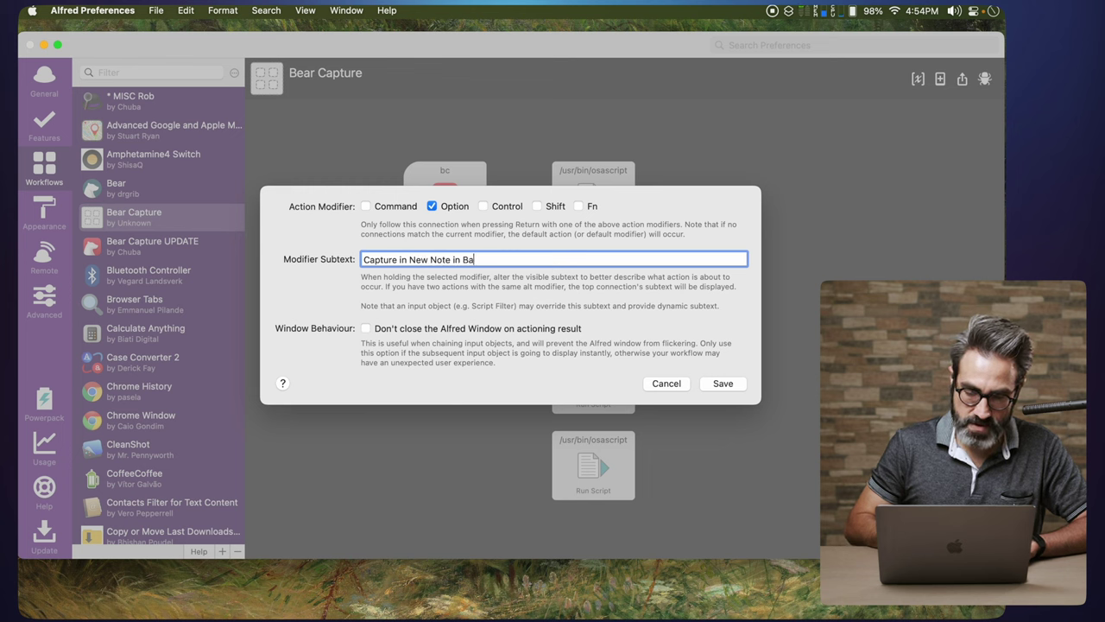
{"action": "type", "text": "ckgorud"}
{"action": "key", "text": "BackSpace"}
{"action": "key", "text": "BackSpace"}
{"action": "key", "text": "BackSpace"}
{"action": "key", "text": "BackSpace"}
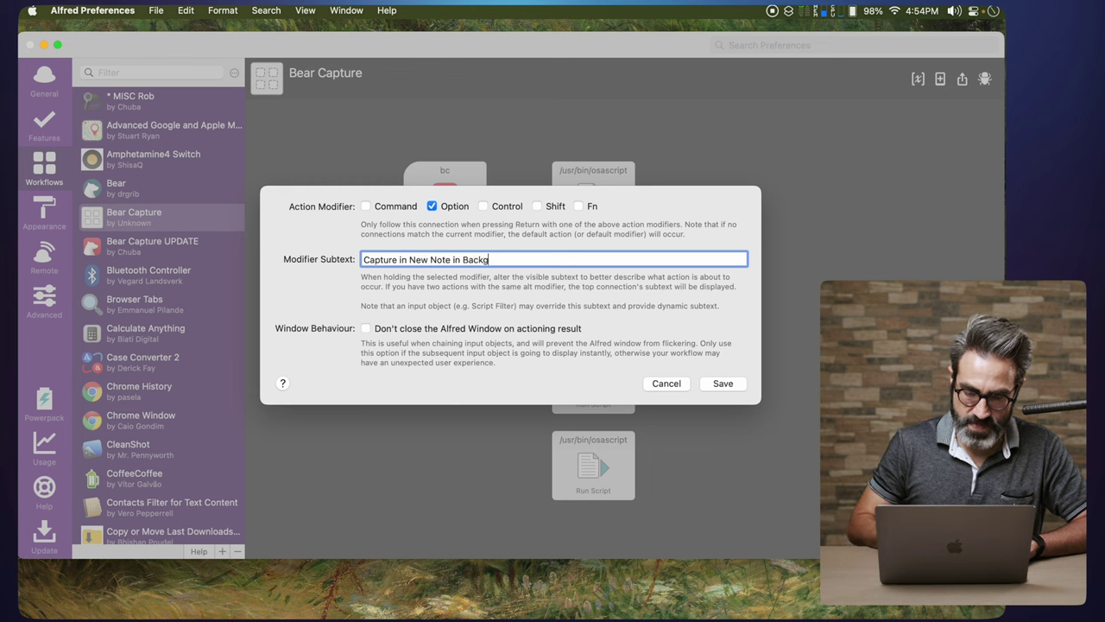
{"action": "type", "text": "round"}
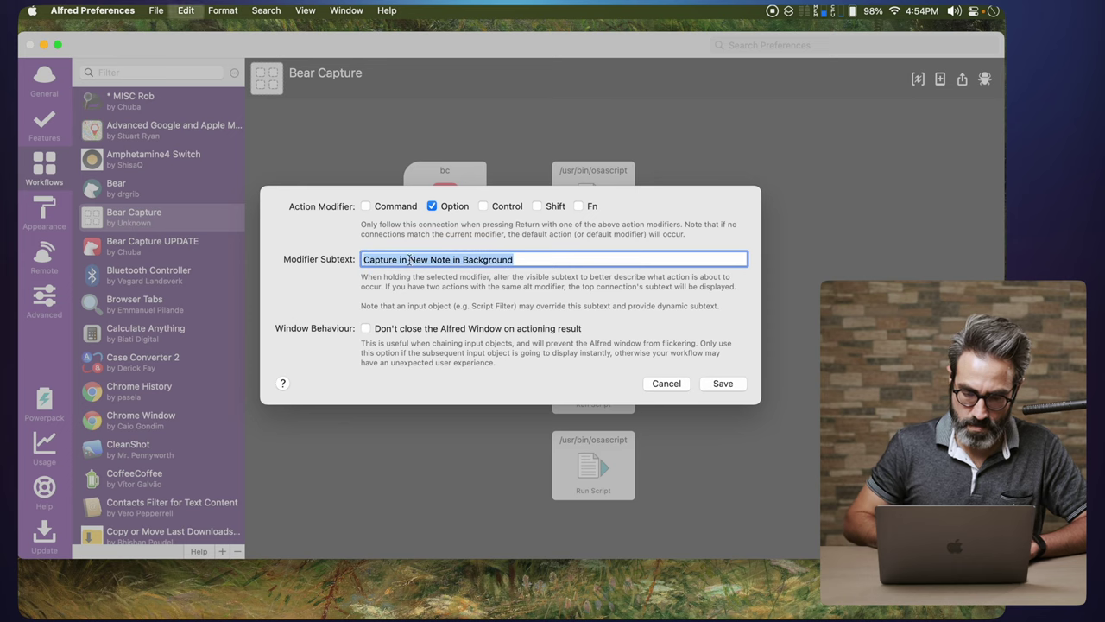
{"action": "left_click", "coordinate": [718, 388]}
Connect the bc keyword to the fourth script action and give that connection the Option and Shift action modifiers.
{"action": "left_click", "coordinate": [469, 217]}
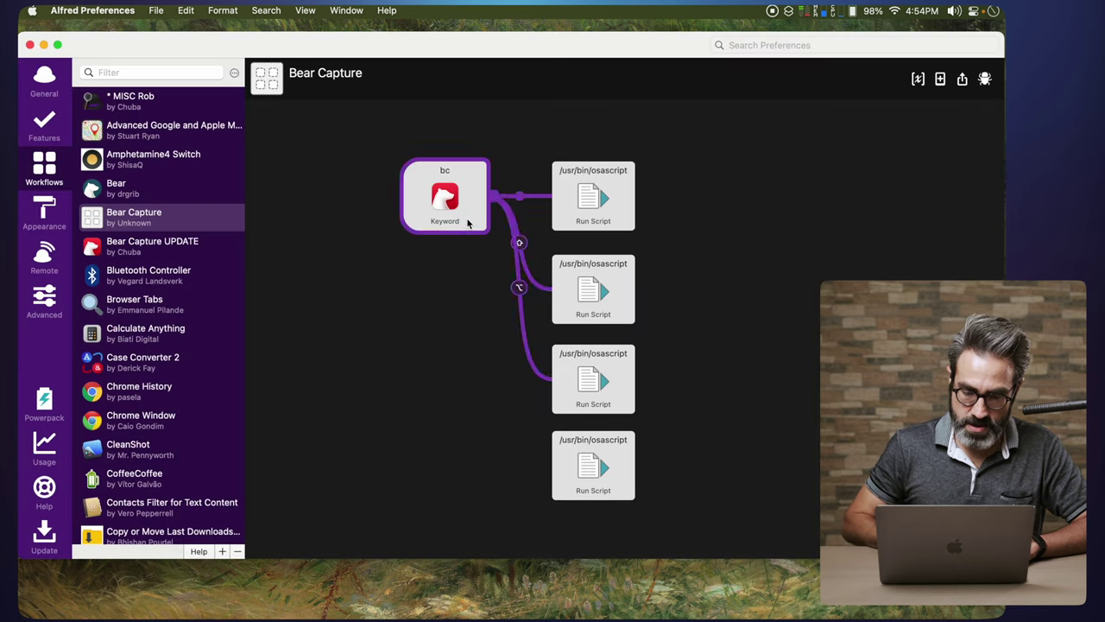
{"action": "left_click_drag", "start_coordinate": [492, 204], "coordinate": [544, 459]}
{"action": "left_click", "coordinate": [518, 421]}
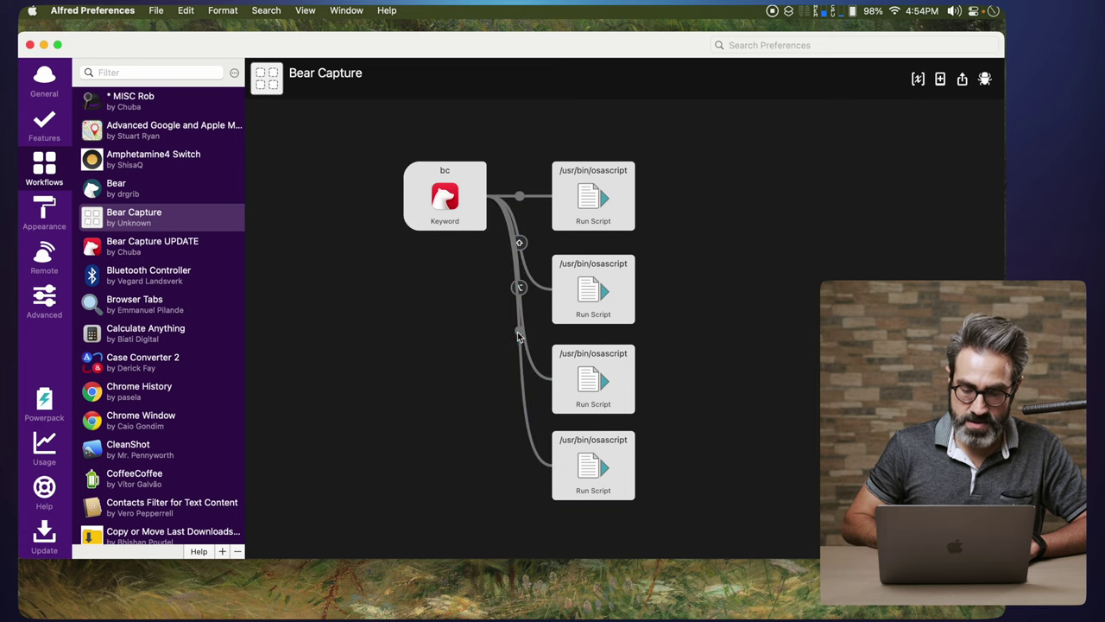
{"action": "double_click", "coordinate": [518, 336]}
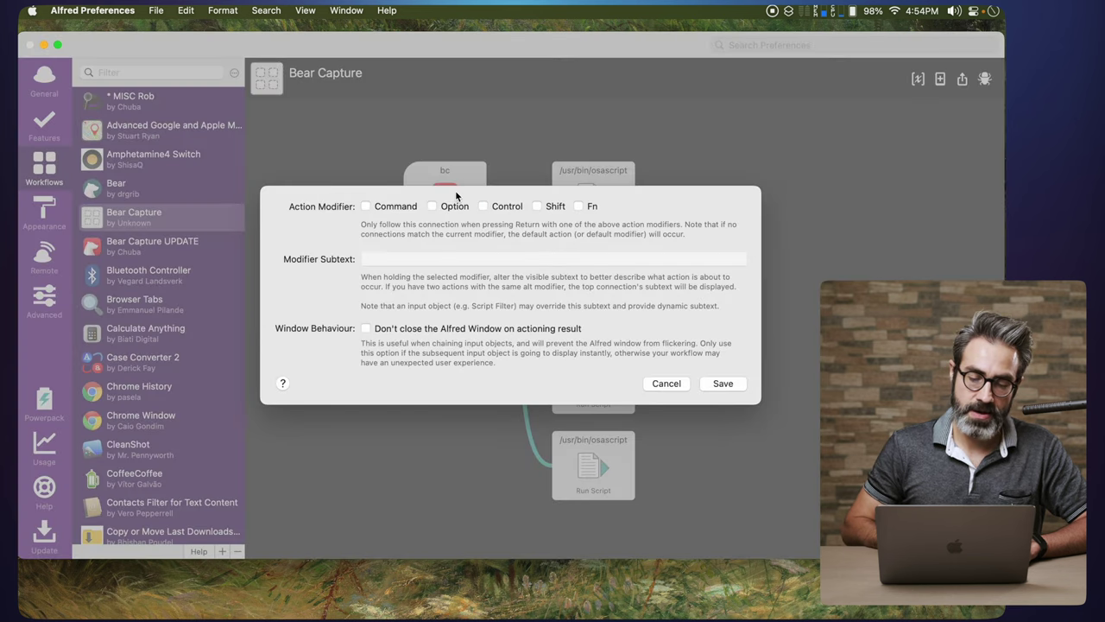
{"action": "left_click", "coordinate": [451, 208]}
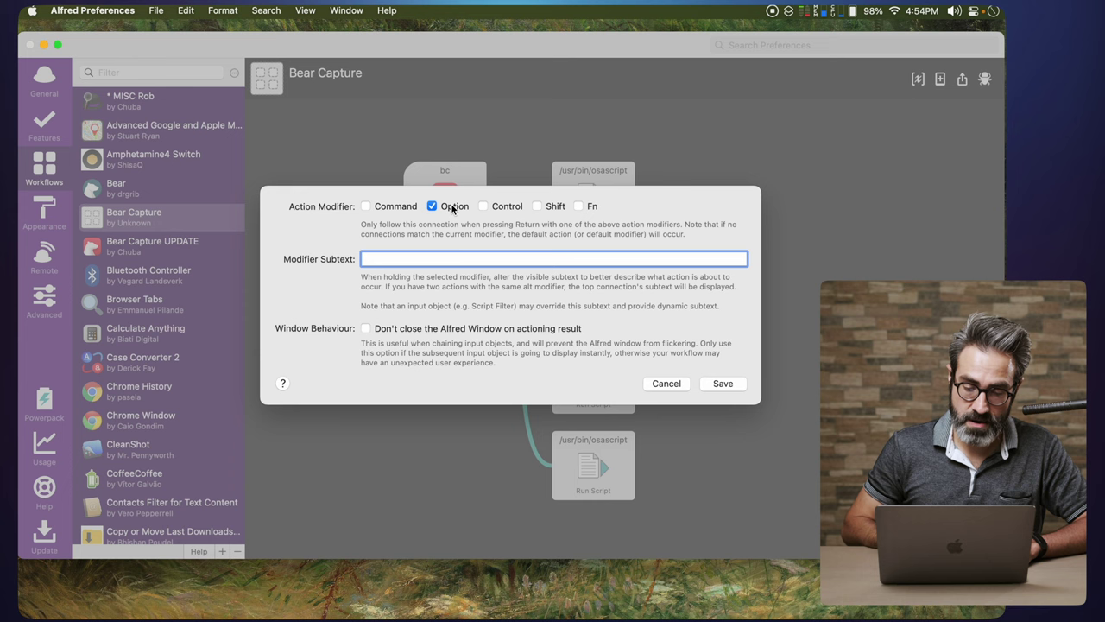
{"action": "left_click", "coordinate": [549, 212]}
Set the fourth connection's modifier subtext to "Capture in New Note in Popup" by adapting the copied text, and save.
{"action": "left_click", "coordinate": [466, 258]}
{"action": "type", "text": "Capture in New Note in Background"}
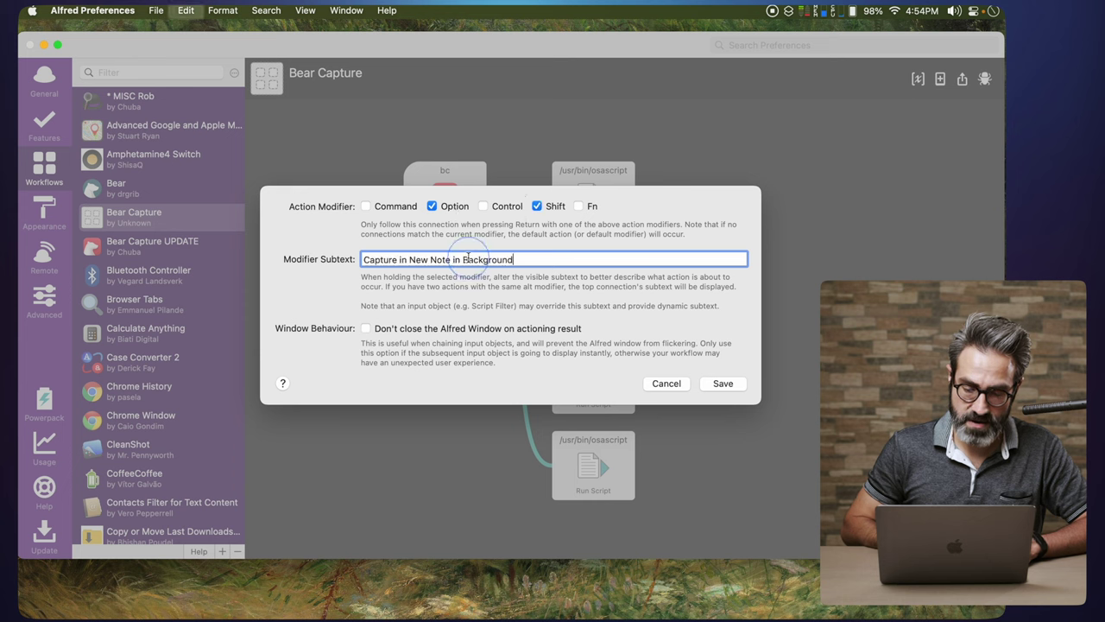
{"action": "double_click", "coordinate": [469, 264]}
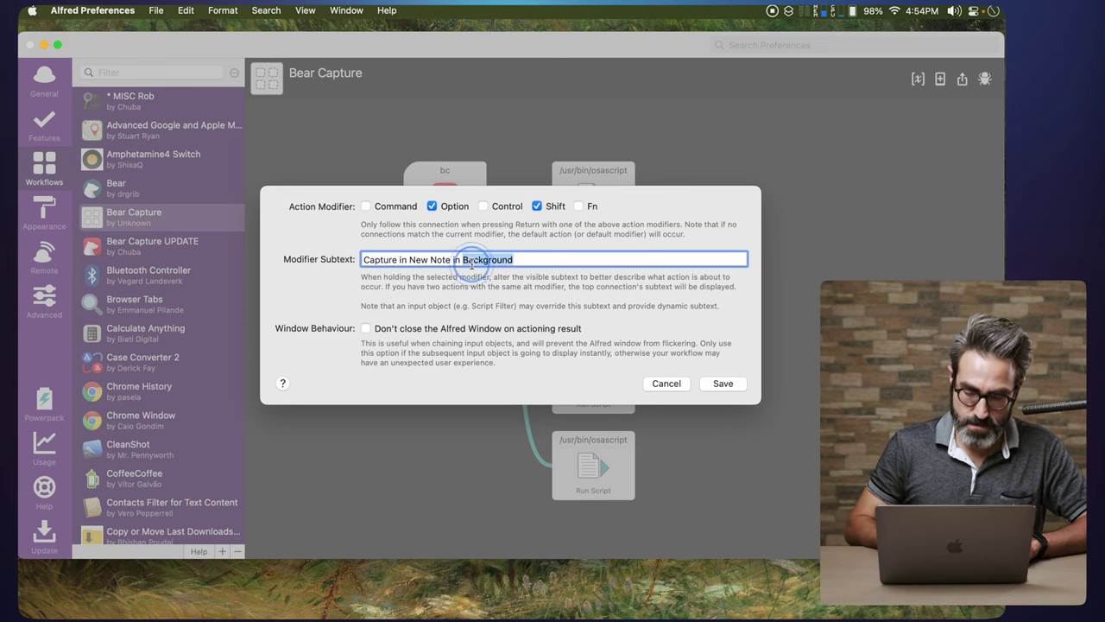
{"action": "key", "text": "BackSpace"}
{"action": "type", "text": "Popup"}
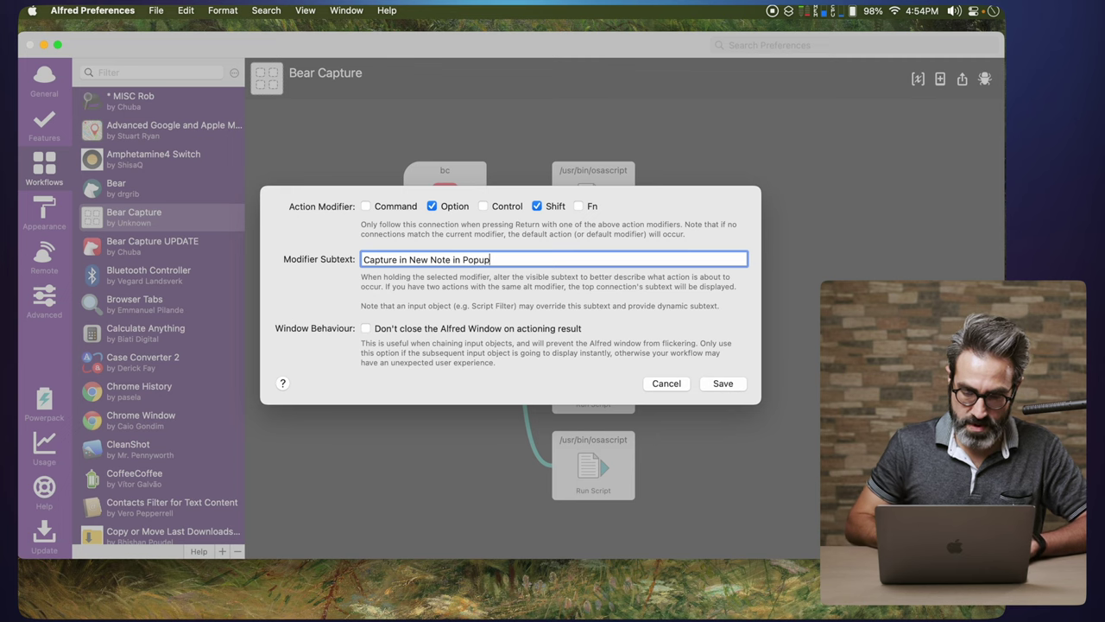
{"action": "left_click", "coordinate": [722, 383]}
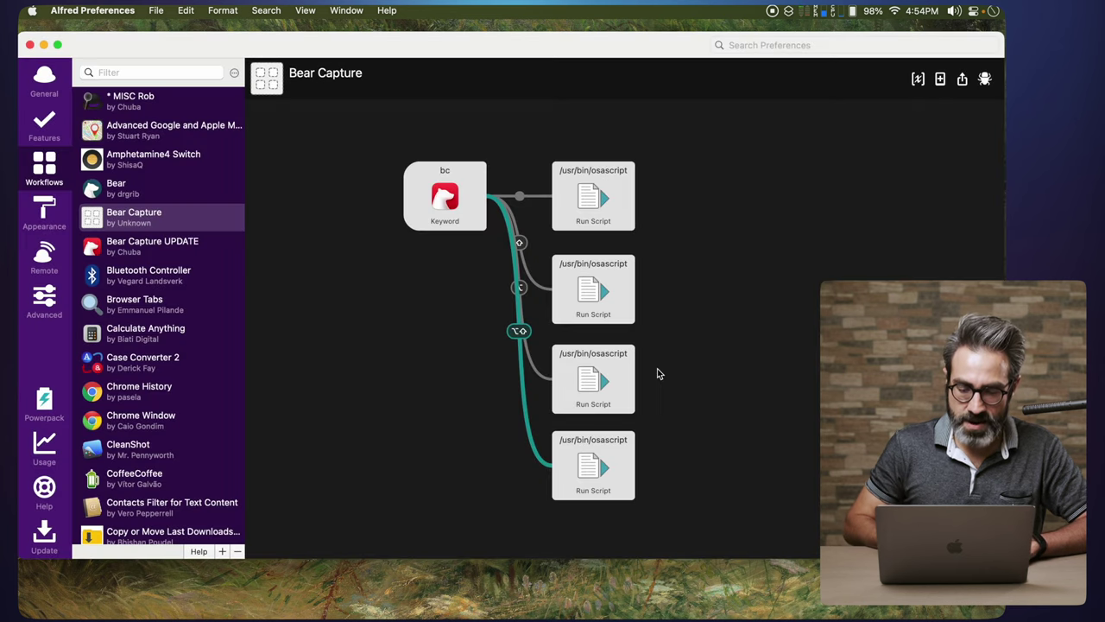
Move the bc keyword object farther from the script actions to spread out the connections.
{"action": "left_click", "coordinate": [712, 378]}
{"action": "left_click_drag", "start_coordinate": [443, 220], "coordinate": [387, 226]}
{"action": "left_click", "coordinate": [498, 247]}
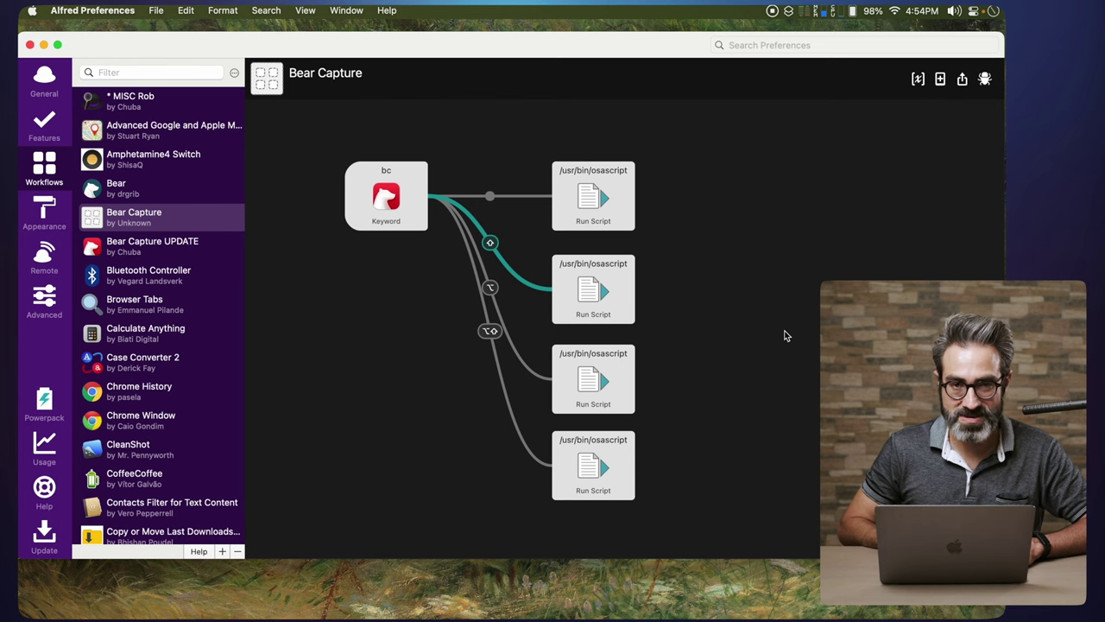
{"action": "left_click", "coordinate": [785, 336]}
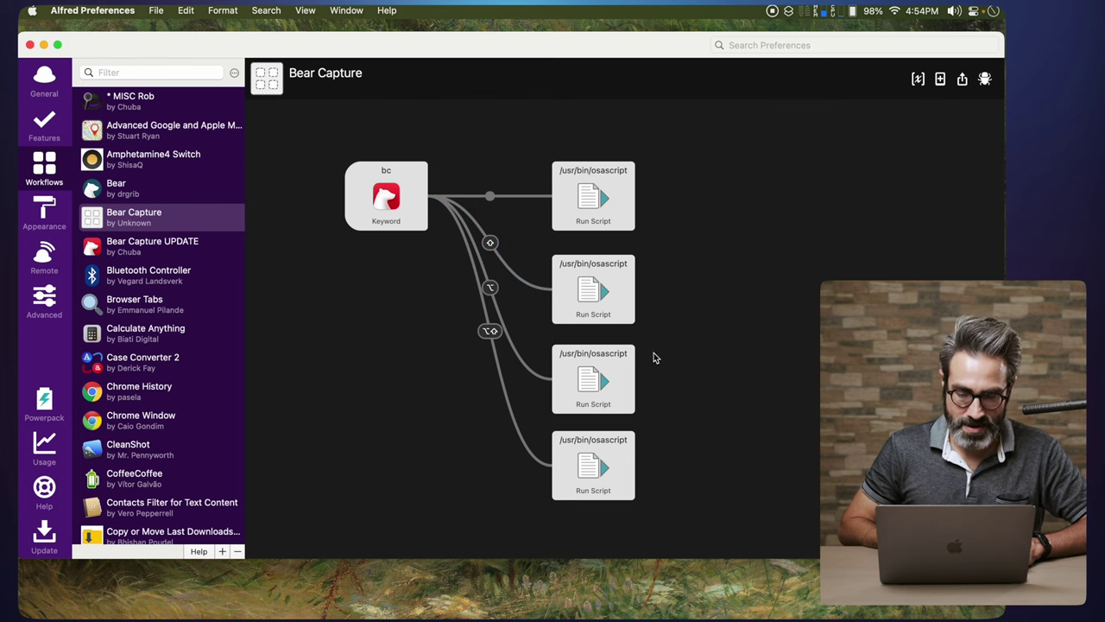
Test the new-note popup branch by running bc with the text "New in Popup" and Option+Shift, and close the Bear note window.
{"action": "key", "text": "alt+space"}
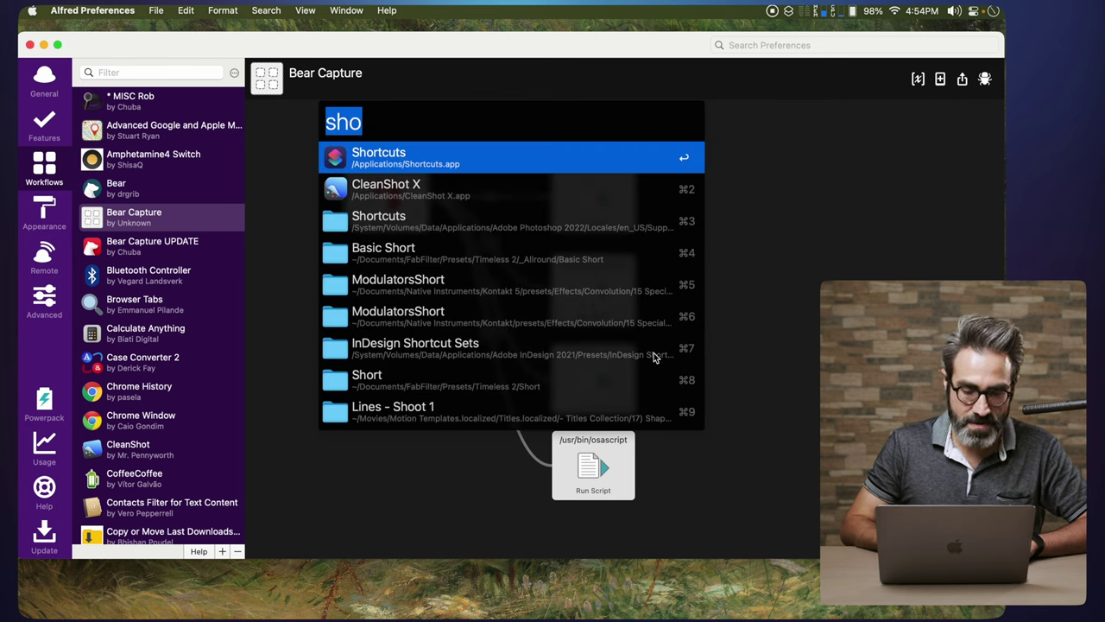
{"action": "type", "text": "bc"}
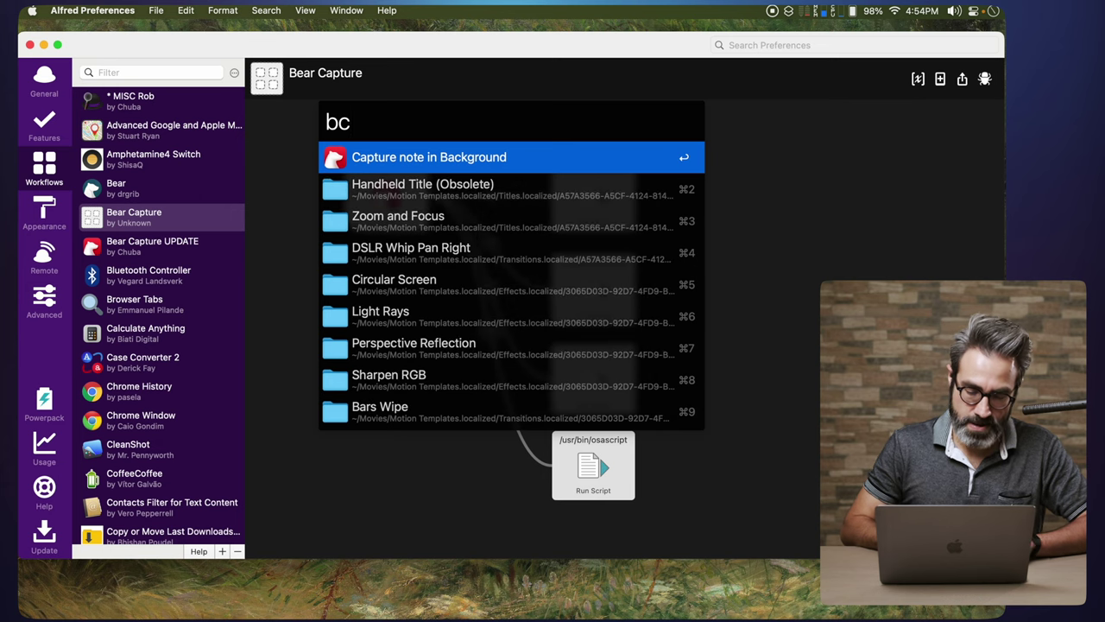
{"action": "type", "text": " New in Popop"}
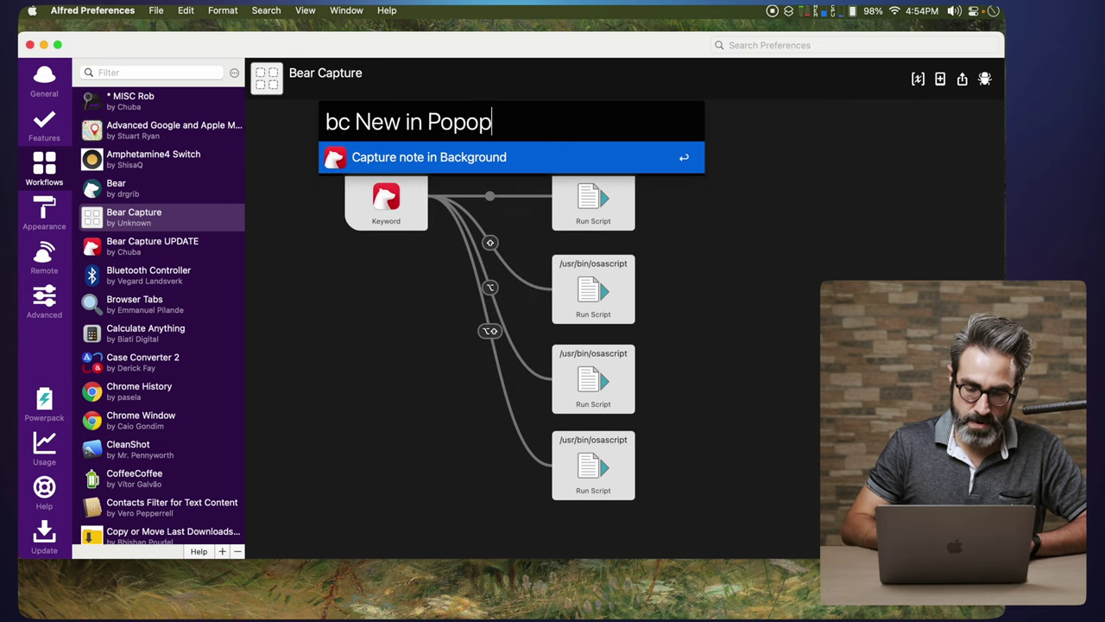
{"action": "key", "text": "BackSpace"}
{"action": "key", "text": "BackSpace"}
{"action": "type", "text": "up"}
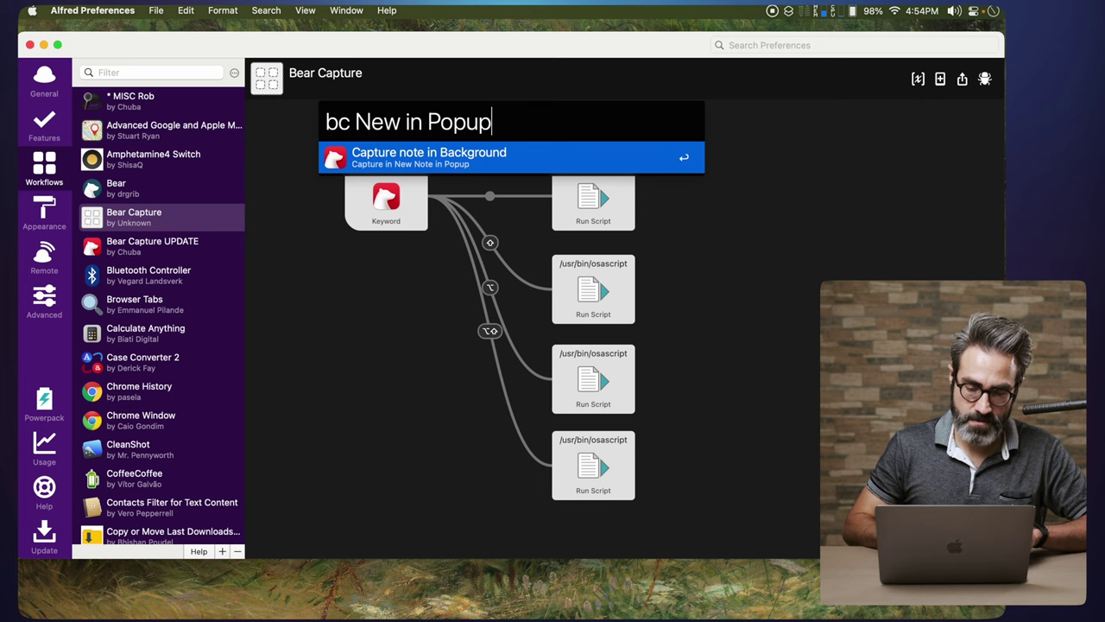
{"action": "key", "text": "Return"}
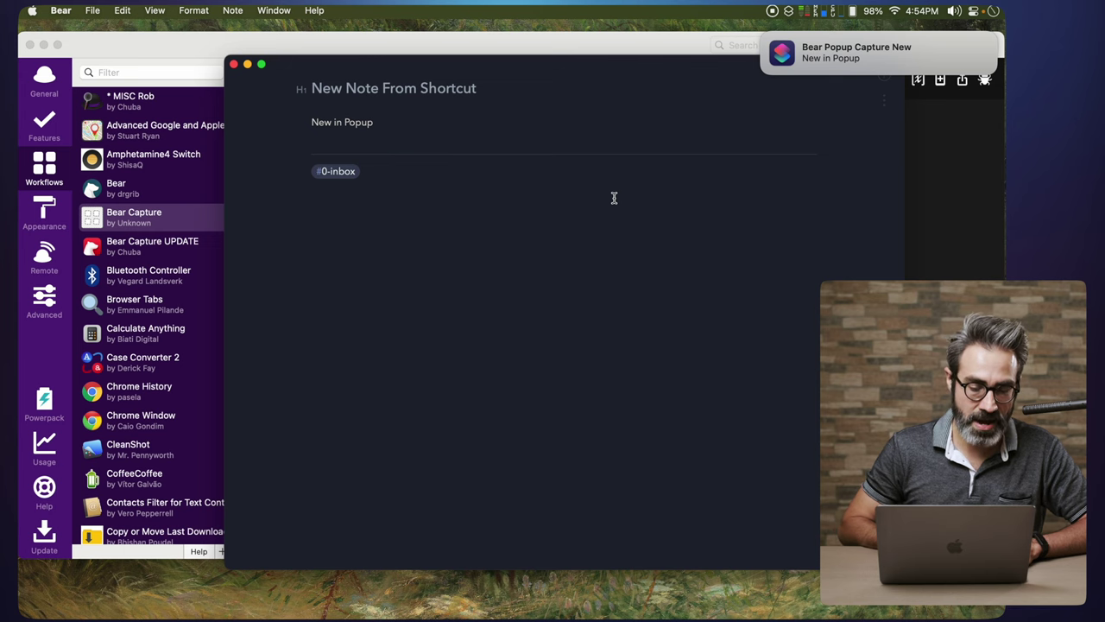
{"action": "key", "text": "super+w"}
{"action": "left_click", "coordinate": [646, 271]}
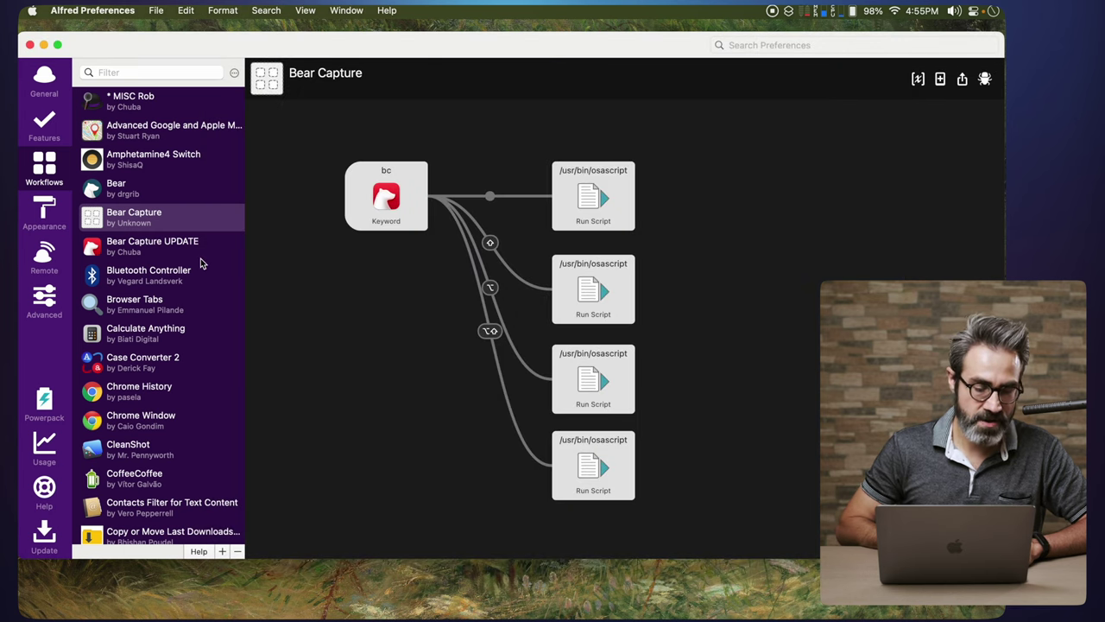
Open the Bear Capture UPDATE workflow and examine how its keyword and hotkeys connect to the five script actions.
{"action": "left_click", "coordinate": [164, 245]}
{"action": "scroll", "coordinate": [543, 285], "scroll_direction": "down", "scroll_amount": 2}
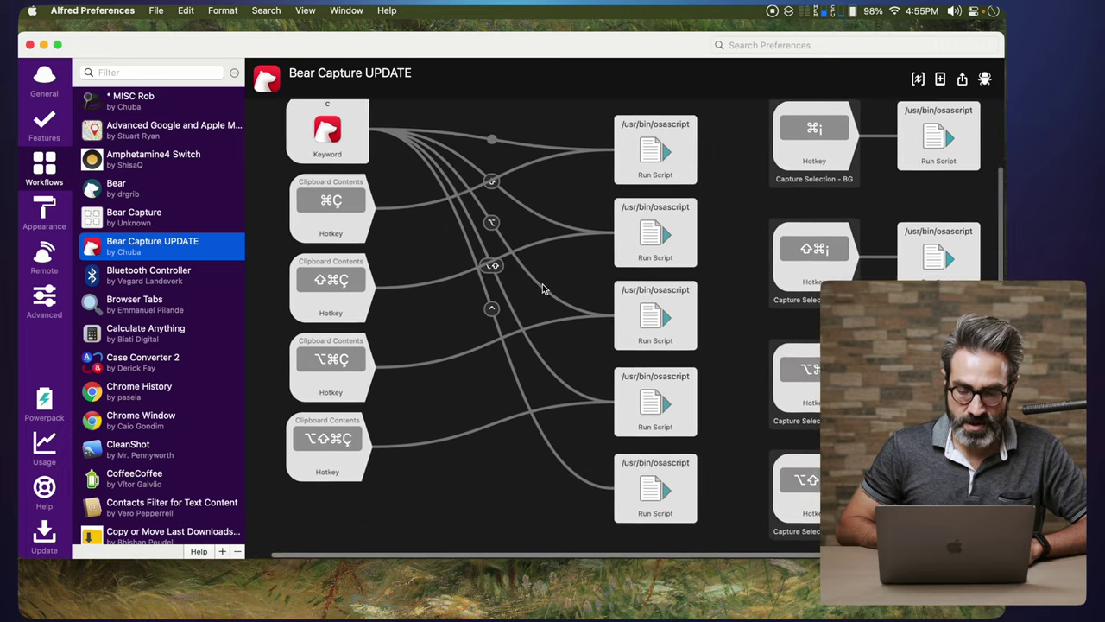
{"action": "left_click", "coordinate": [635, 152]}
{"action": "left_click", "coordinate": [636, 162]}
{"action": "left_click", "coordinate": [643, 242]}
{"action": "left_click", "coordinate": [644, 322]}
{"action": "left_click", "coordinate": [652, 399]}
{"action": "left_click", "coordinate": [637, 164]}
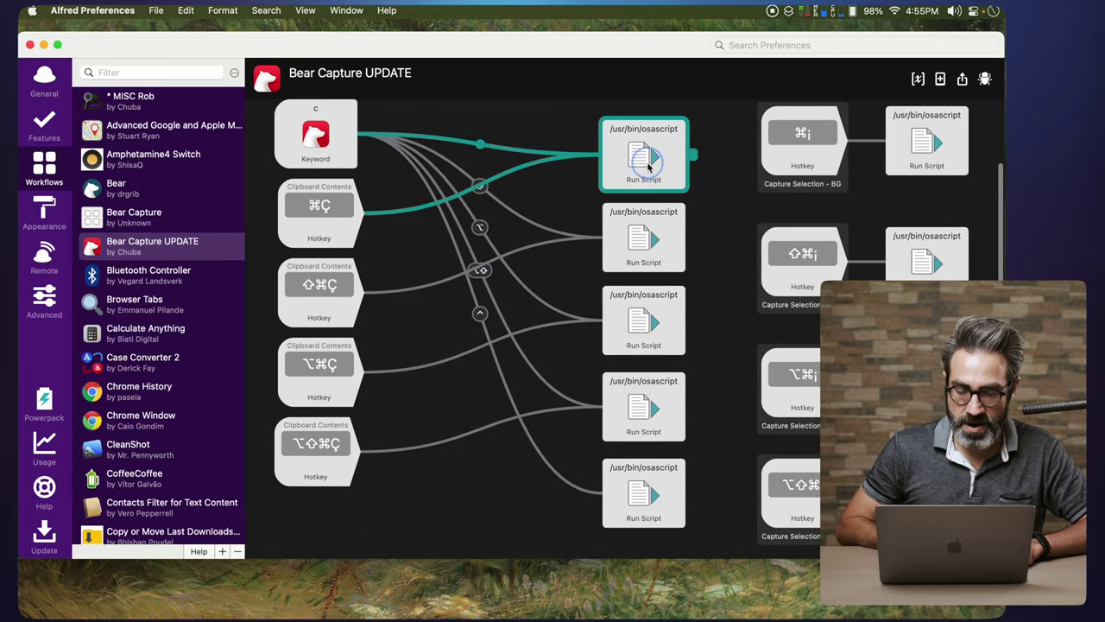
{"action": "left_click", "coordinate": [643, 406]}
{"action": "left_click", "coordinate": [639, 483]}
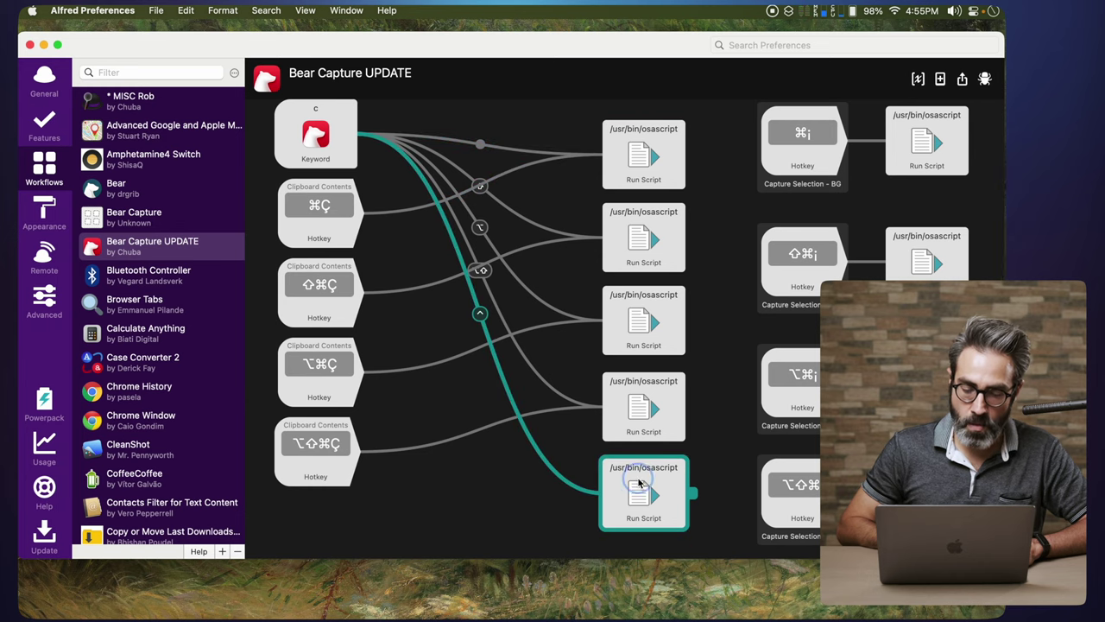
Open the fifth script action of Bear Capture UPDATE to check which shortcut it runs, and close it.
{"action": "double_click", "coordinate": [638, 482]}
{"action": "left_click_drag", "start_coordinate": [594, 145], "coordinate": [698, 145]}
{"action": "left_click", "coordinate": [692, 474]}
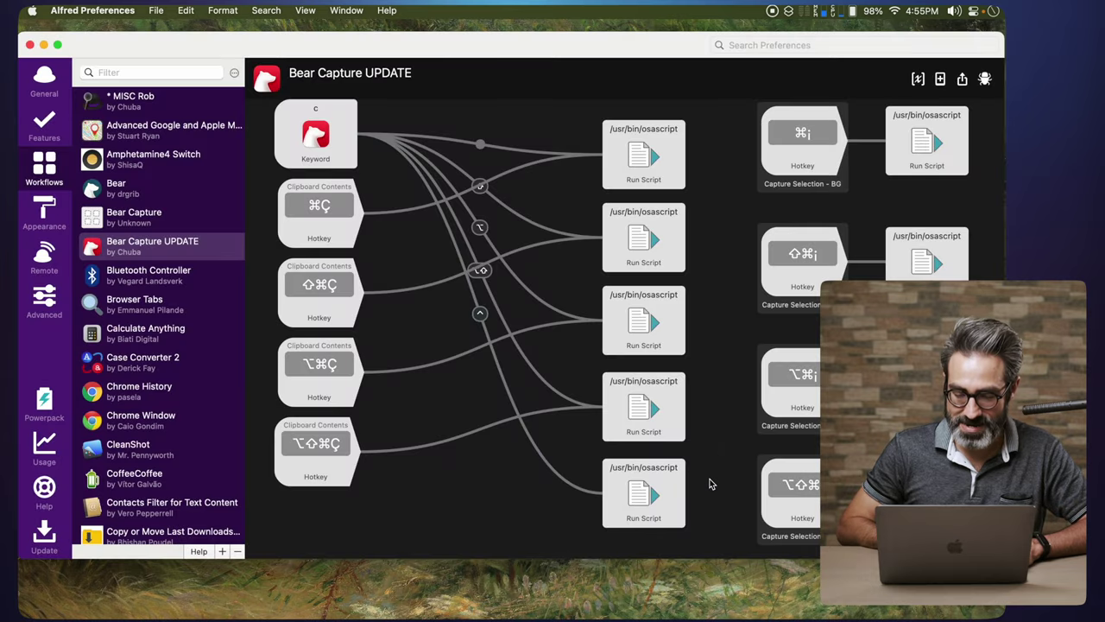
Switch to Shortcuts, inspect the text action of B - Capture BG No Date in the Bear Capture folder, and close that shortcut.
{"action": "key", "text": "alt+space"}
{"action": "type", "text": "sho"}
{"action": "key", "text": "Return"}
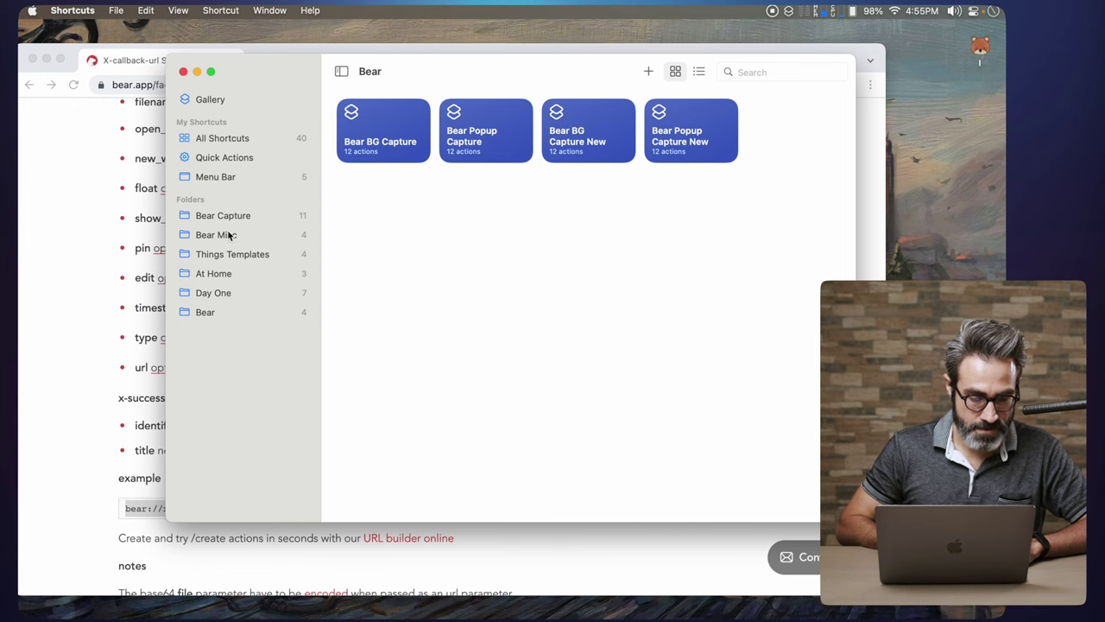
{"action": "left_click", "coordinate": [226, 217]}
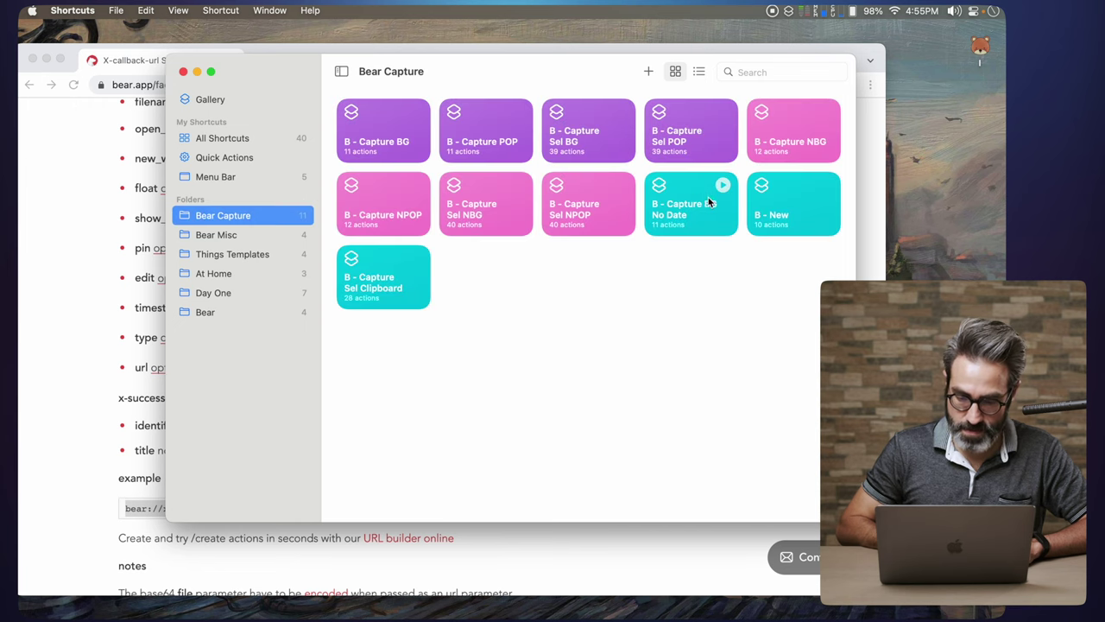
{"action": "double_click", "coordinate": [675, 218]}
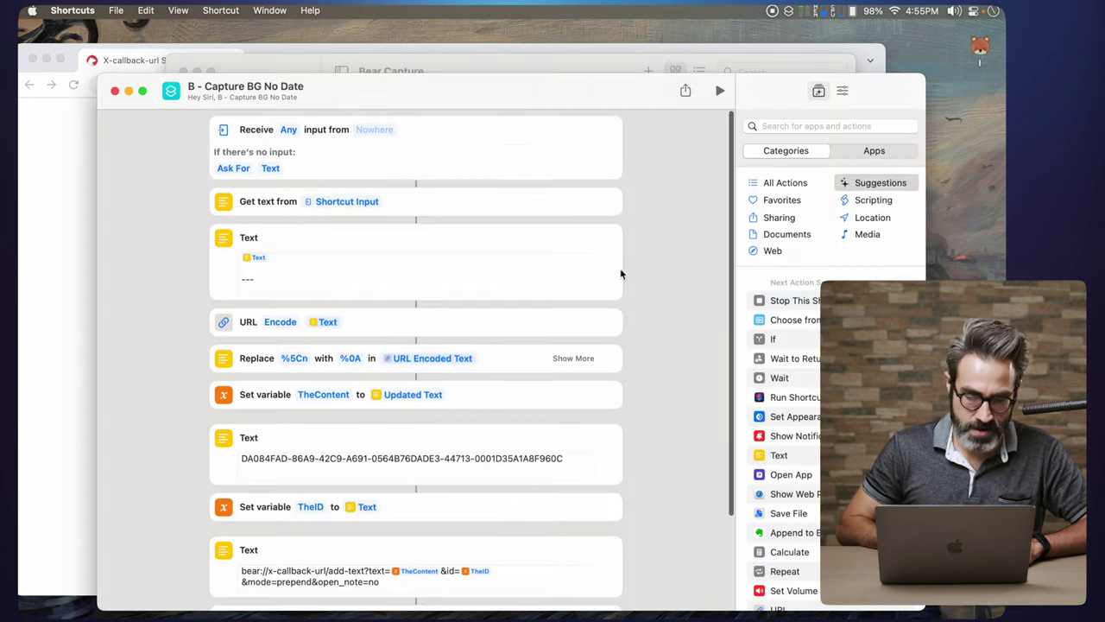
{"action": "left_click", "coordinate": [269, 258]}
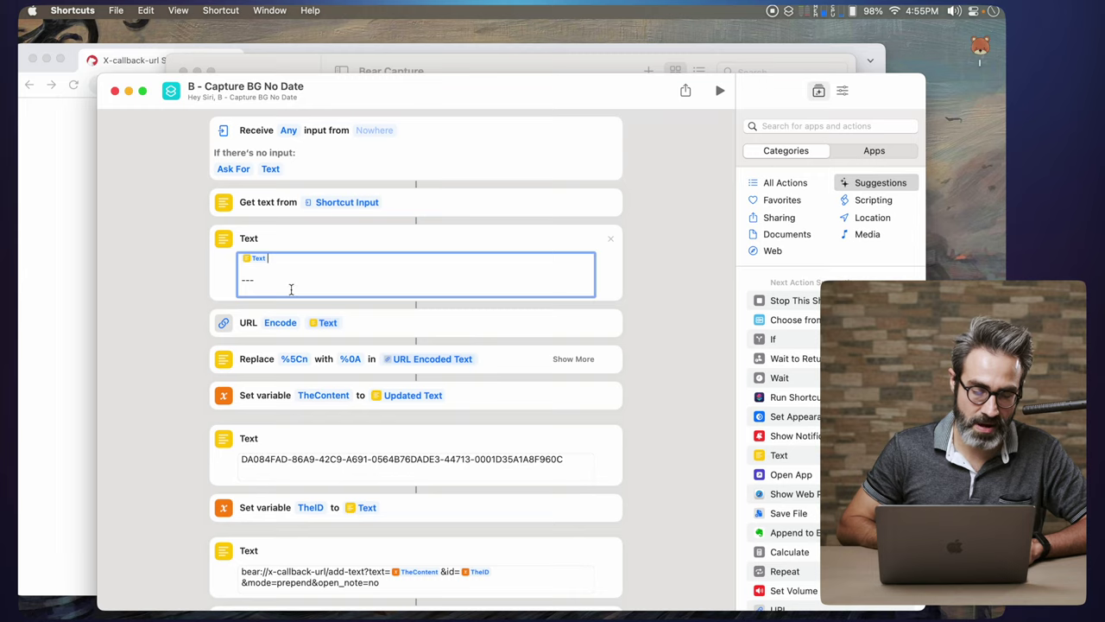
{"action": "left_click", "coordinate": [115, 90]}
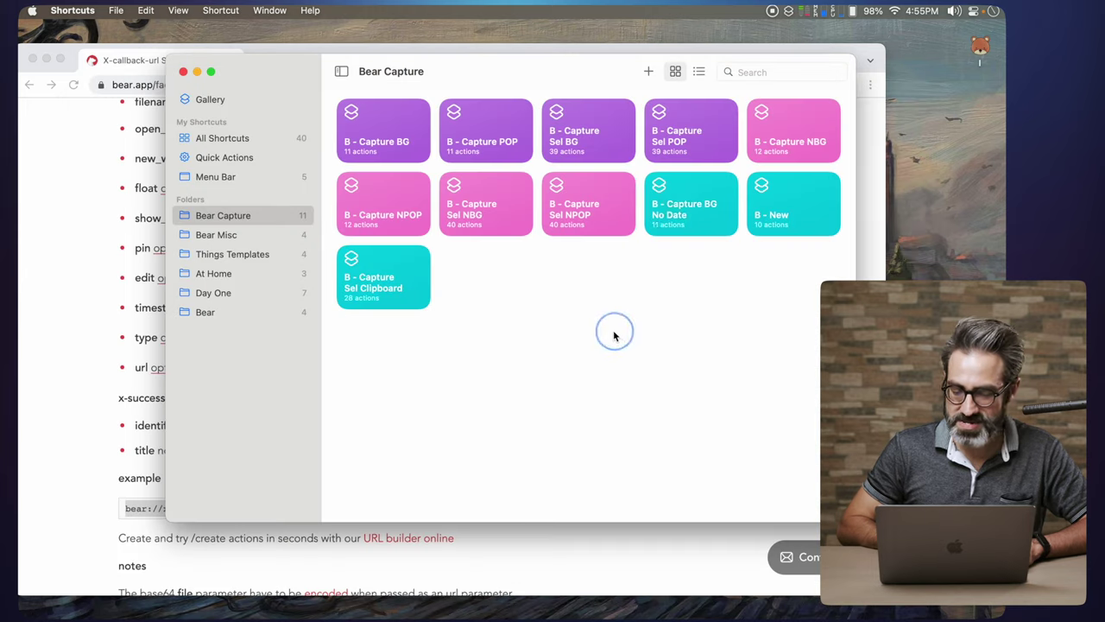
Capture "This is a quick note" in Bear with the Alfred keyword c, using the Option modifier for background capture without date.
{"action": "key", "text": "alt+space"}
{"action": "type", "text": "C"}
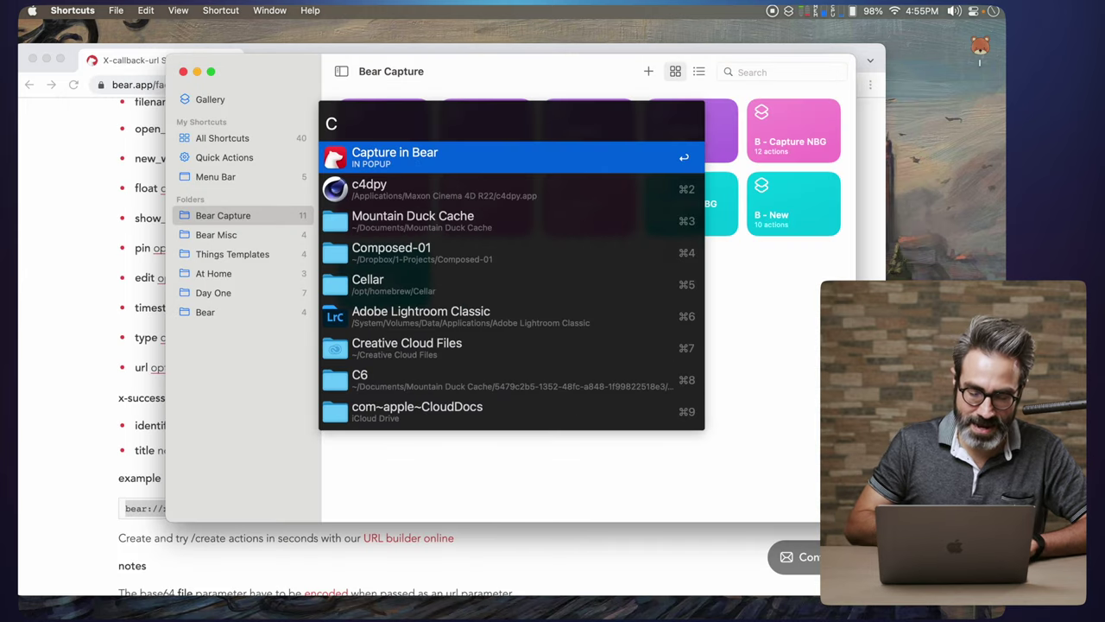
{"action": "type", "text": " Thi"}
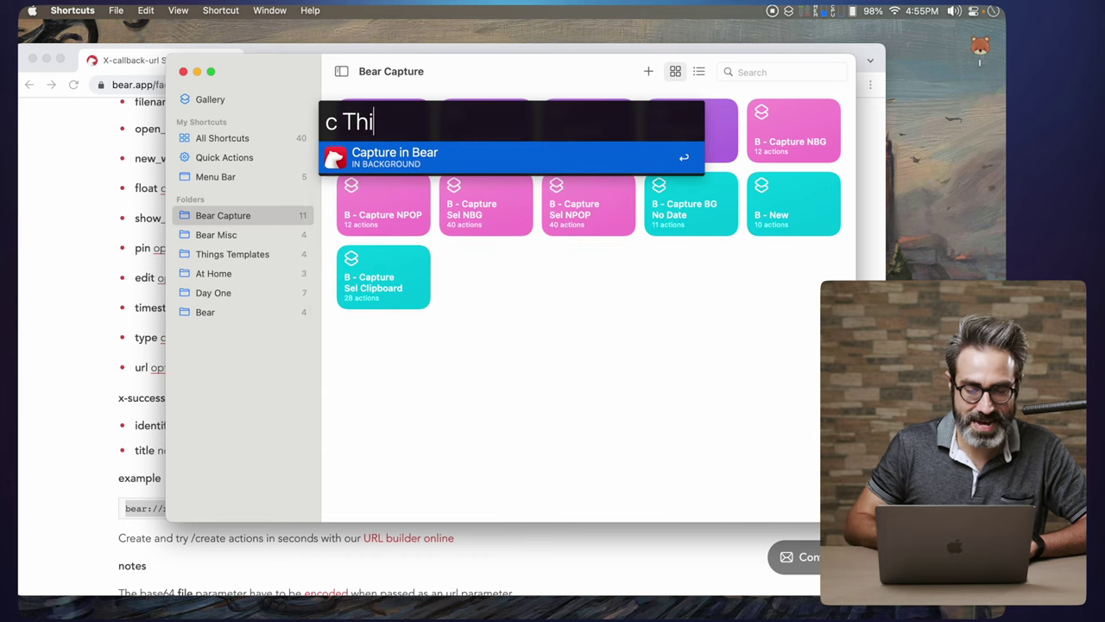
{"action": "type", "text": "s is a quick note"}
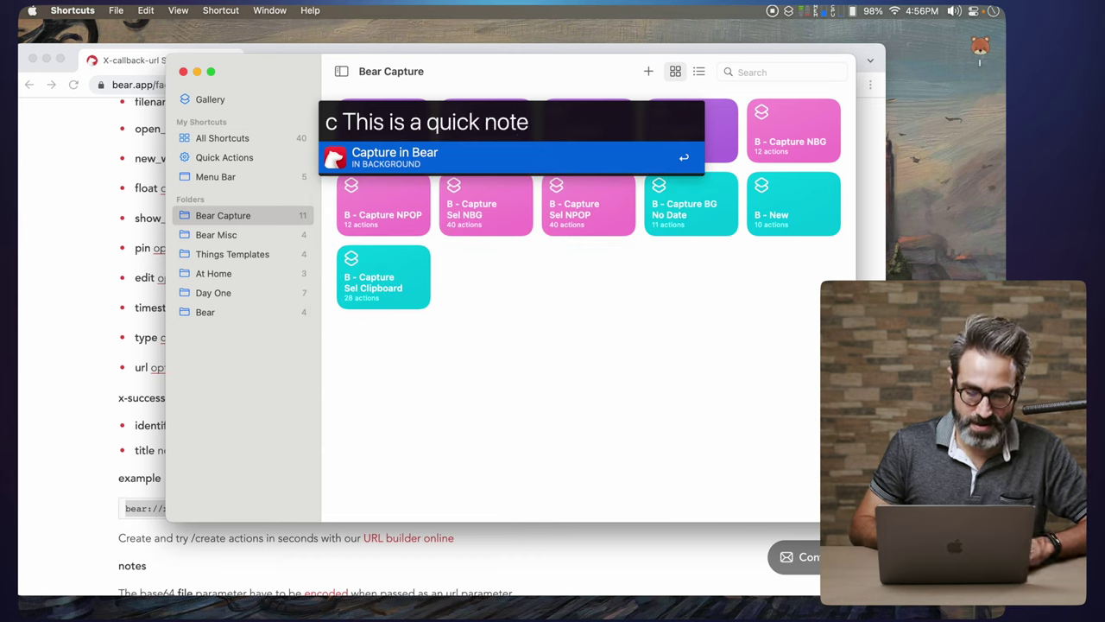
{"action": "key", "text": "alt"}
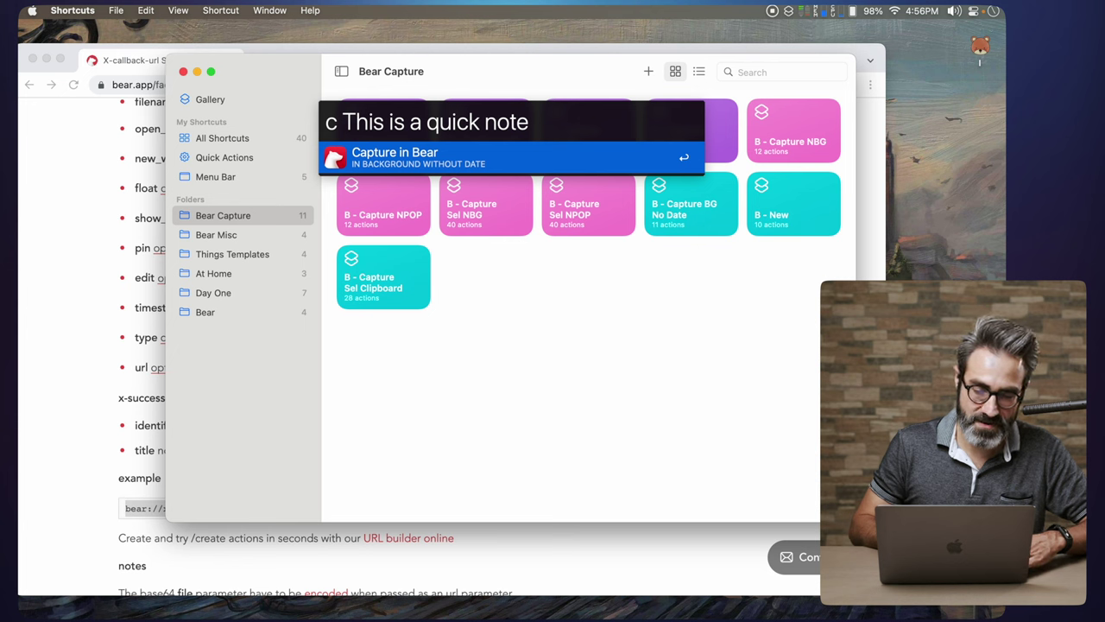
{"action": "key", "text": "alt+Return"}
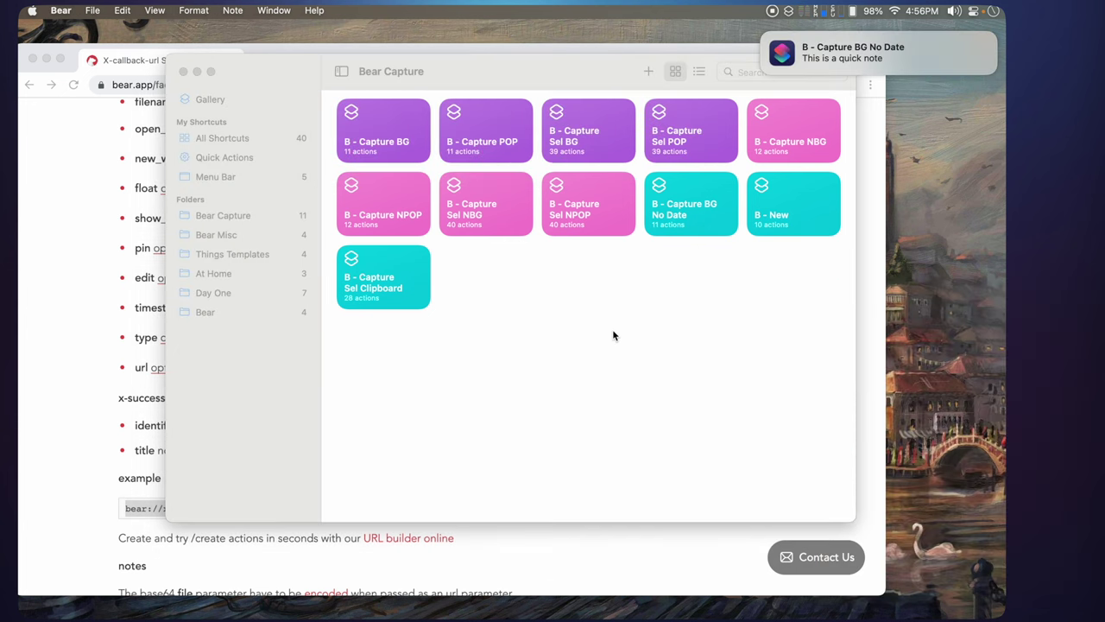
Check the captured text in the INBOX note widget of Notification Center, and close the sidebar.
{"action": "left_click", "coordinate": [634, 342]}
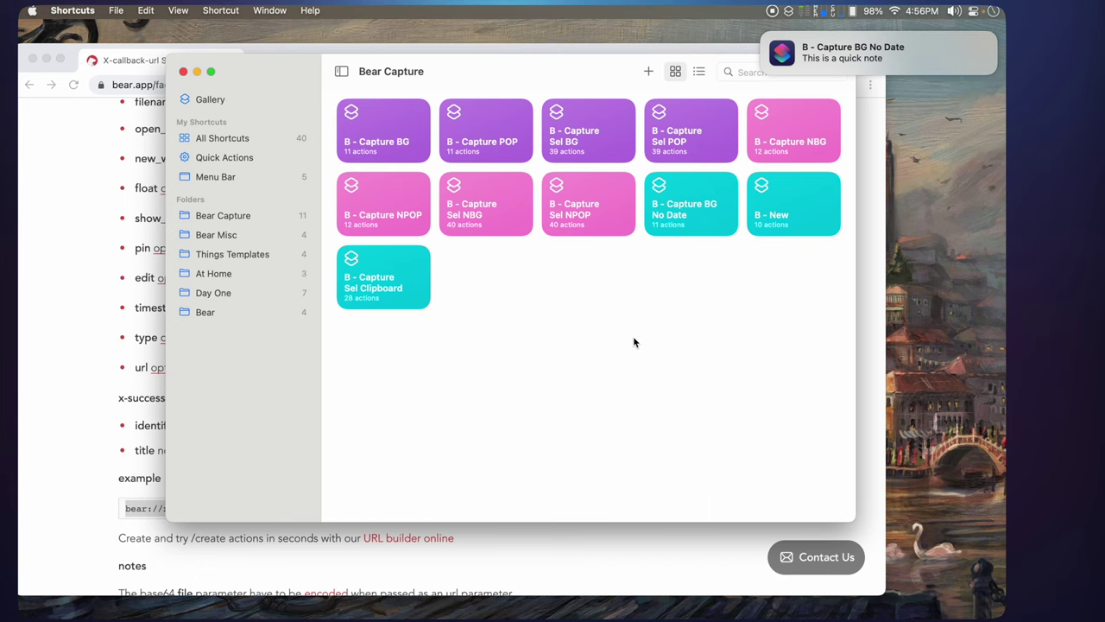
{"action": "scroll", "coordinate": [633, 342], "scroll_direction": "right", "scroll_amount": 3}
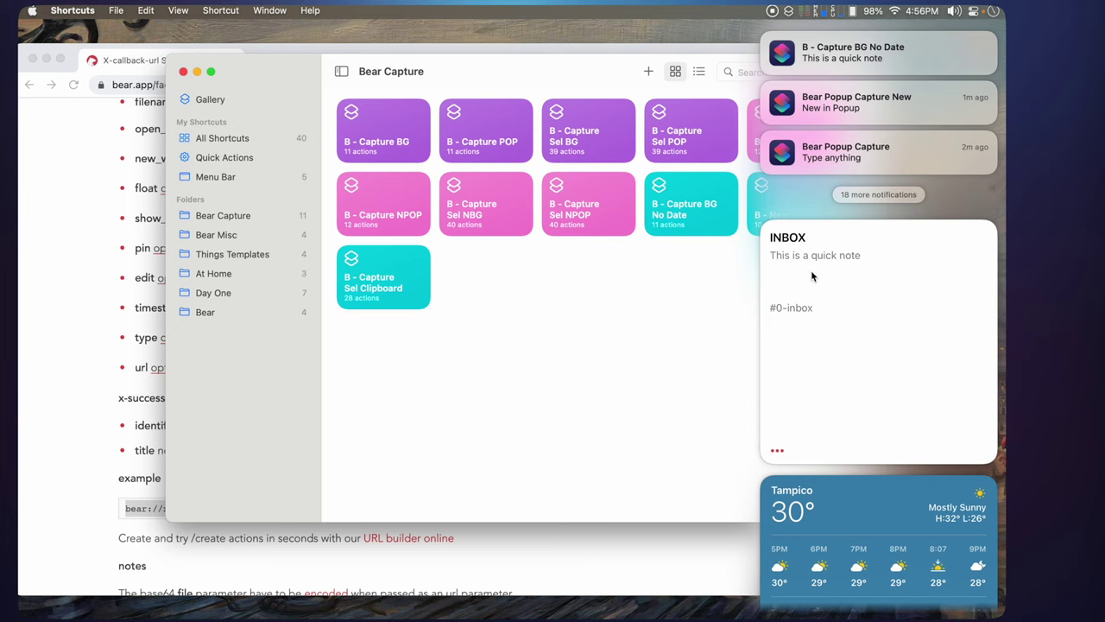
{"action": "left_click", "coordinate": [700, 384]}
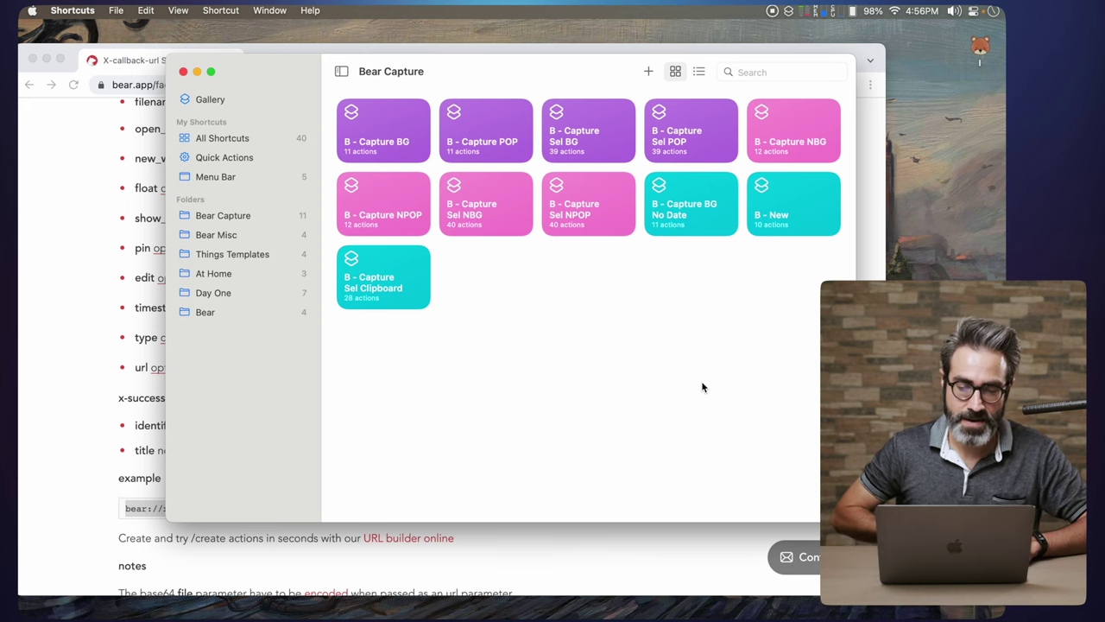
{"action": "left_click", "coordinate": [381, 143]}
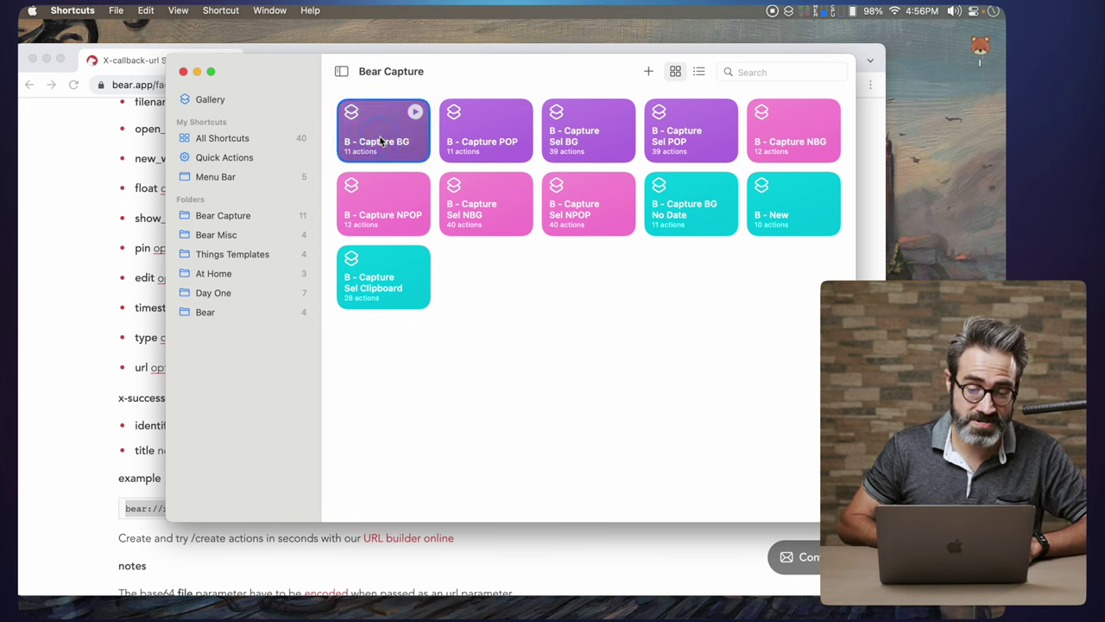
{"action": "mouse_move", "coordinate": [378, 147]}
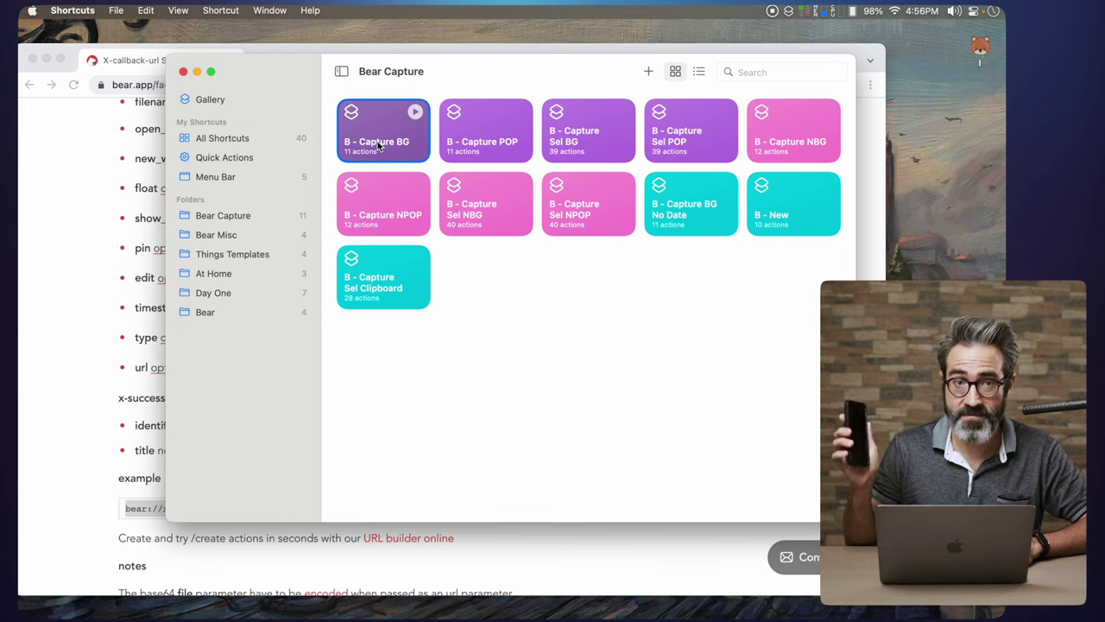
{"action": "left_click", "coordinate": [535, 346]}
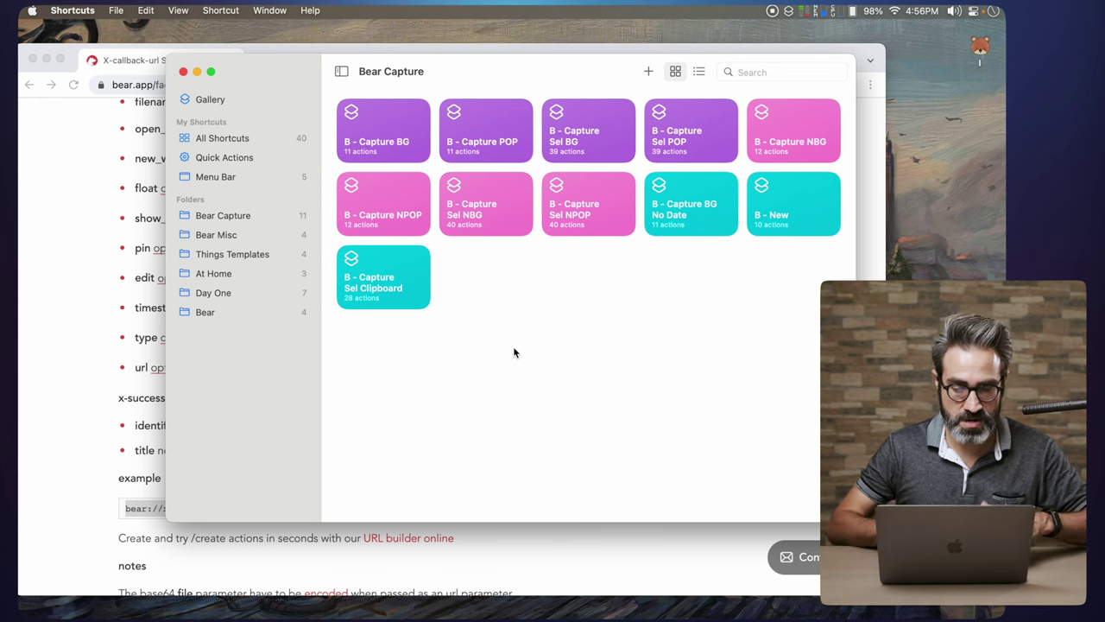
{"action": "left_click", "coordinate": [502, 338]}
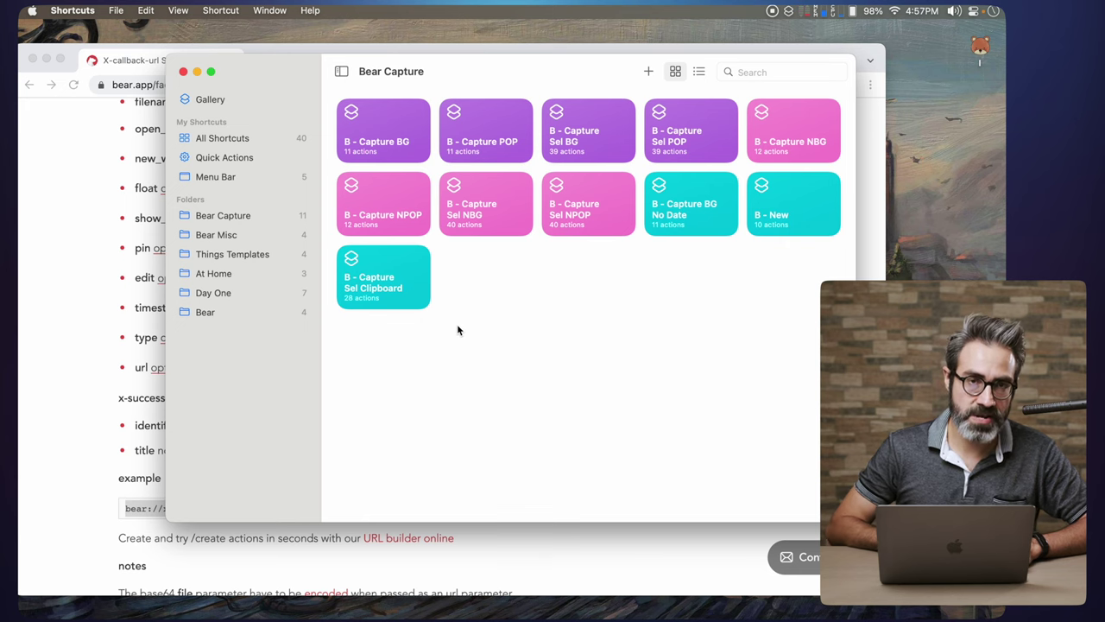
Switch to Bear with the INBOX note showing, and move its window up against the screen's upper edge.
{"action": "left_click", "coordinate": [472, 404]}
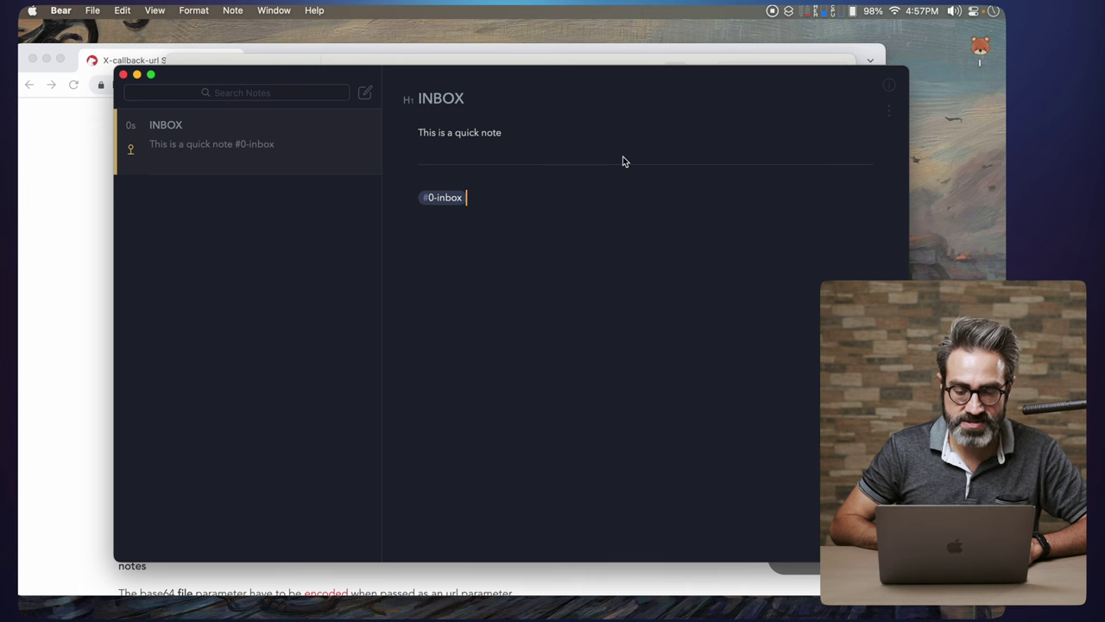
{"action": "left_click", "coordinate": [122, 76]}
{"action": "mouse_move", "coordinate": [251, 615]}
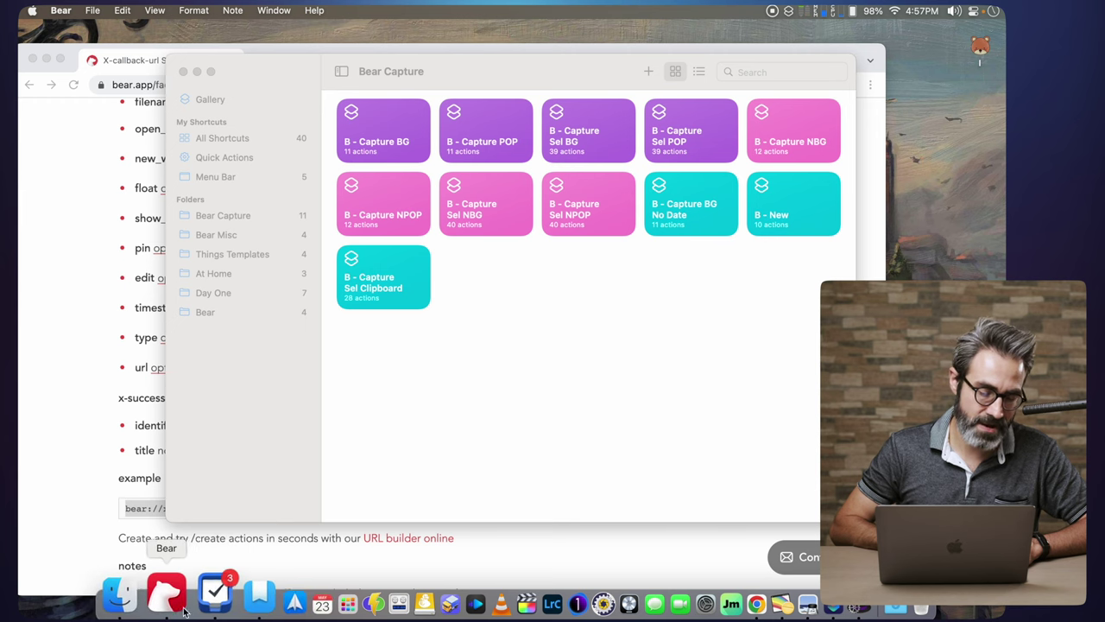
{"action": "left_click", "coordinate": [434, 436]}
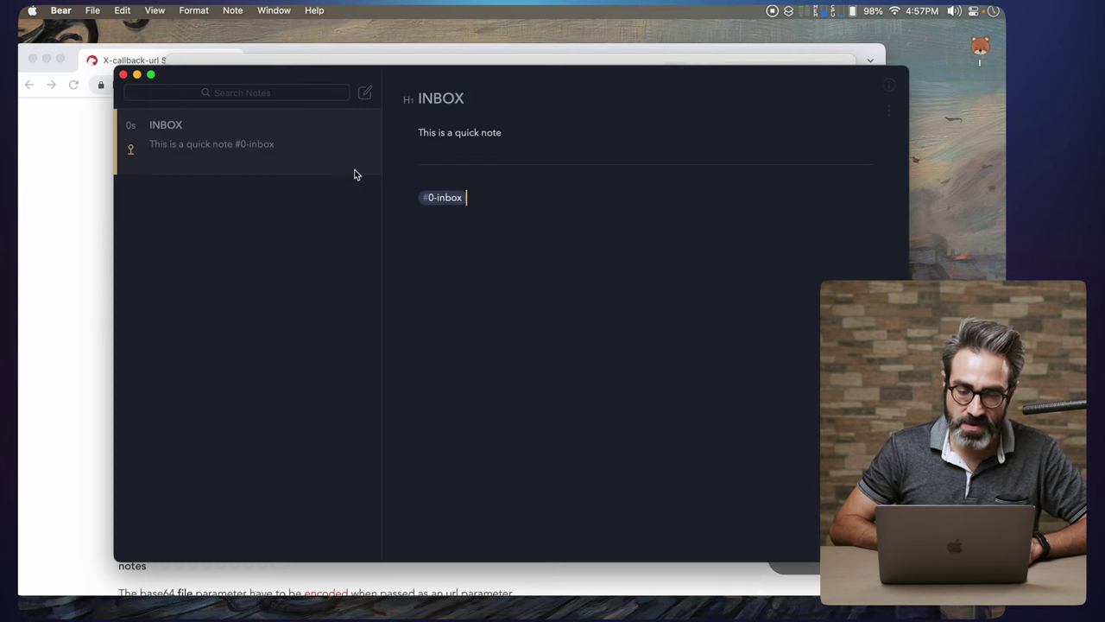
{"action": "left_click_drag", "start_coordinate": [282, 65], "coordinate": [369, 36]}
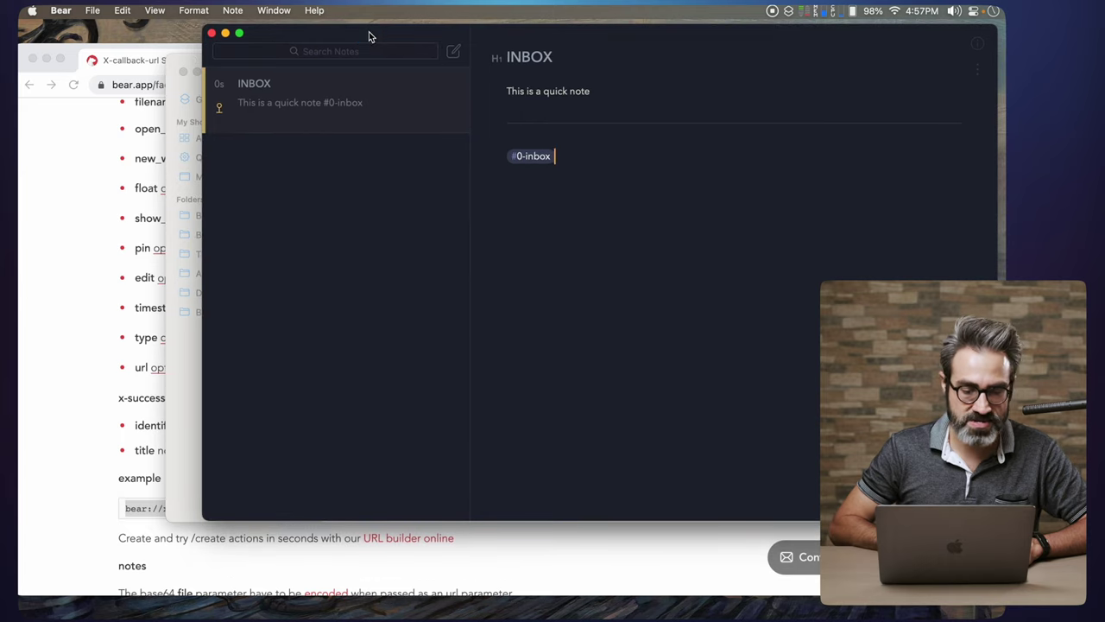
From Chrome, capture "Capture in the background" in Bear with the Alfred keyword c, and check the INBOX note.
{"action": "left_click", "coordinate": [39, 182]}
{"action": "key", "text": "alt+space"}
{"action": "type", "text": "c "}
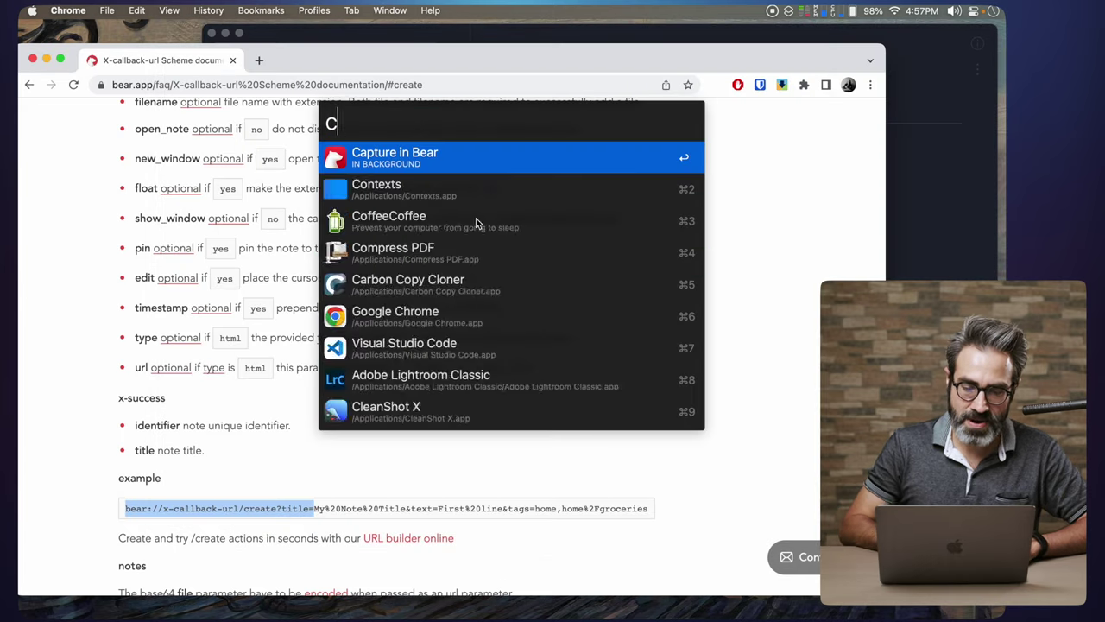
{"action": "type", "text": "Capture"}
{"action": "key", "text": "BackSpace"}
{"action": "type", "text": "the background"}
{"action": "key", "text": "Return"}
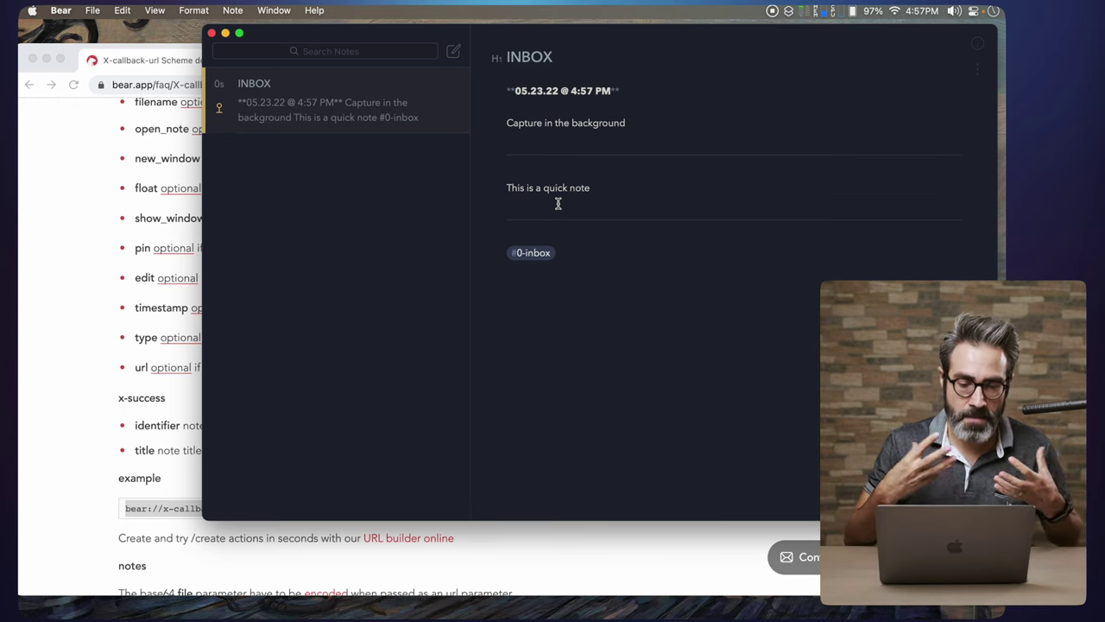
{"action": "left_click", "coordinate": [590, 208]}
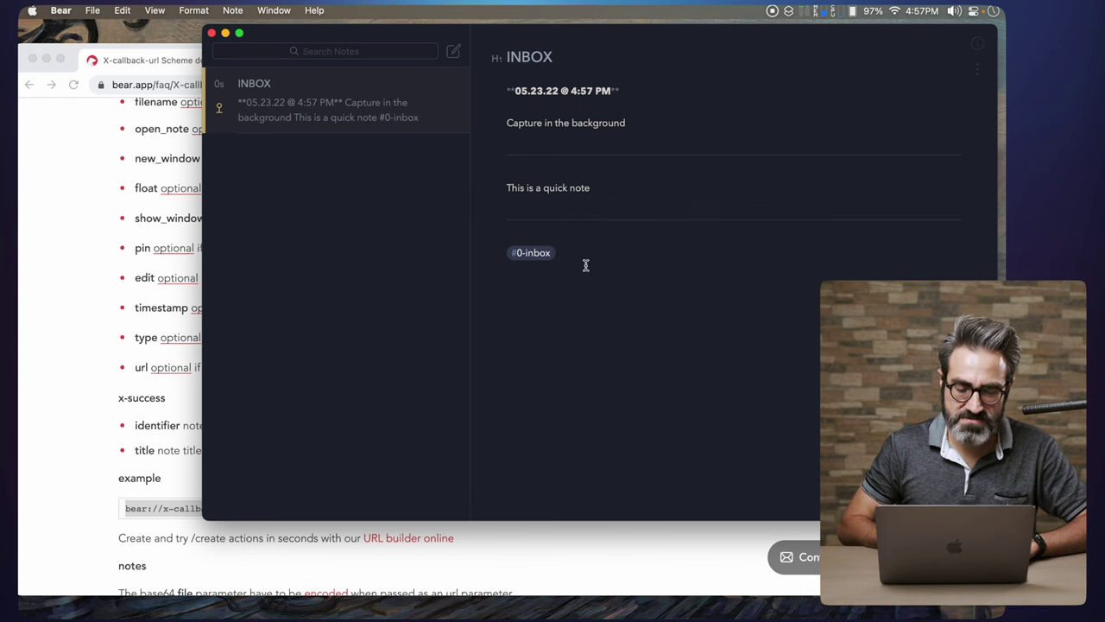
Close the Bear window, reopen it on the neighbouring empty desktop, and return to the Chrome desktop.
{"action": "left_click", "coordinate": [210, 34]}
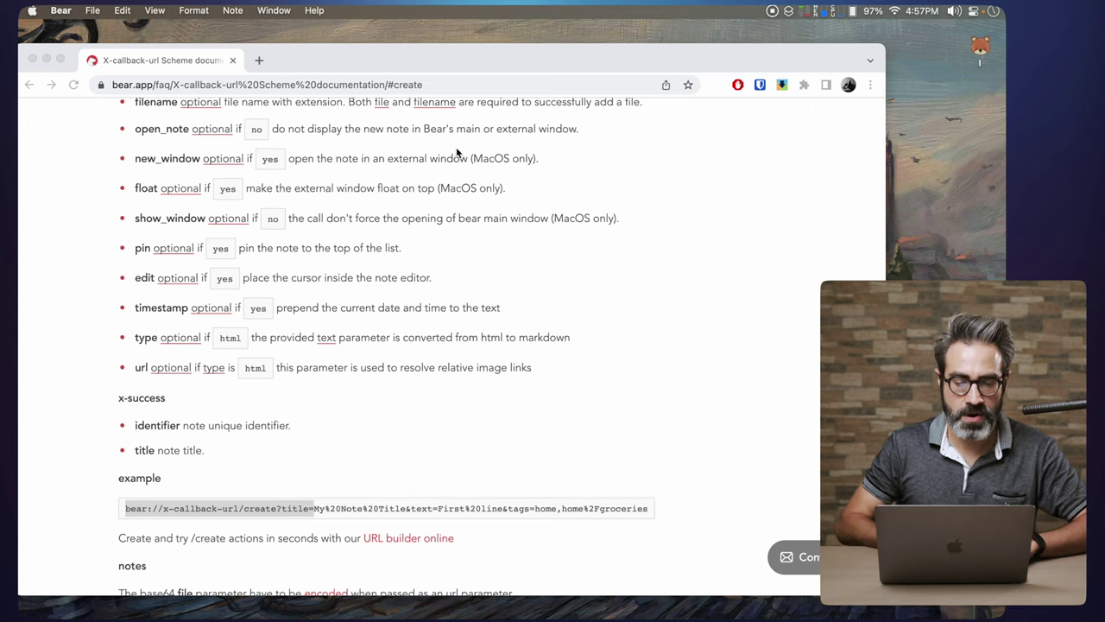
{"action": "key", "text": "ctrl+Left"}
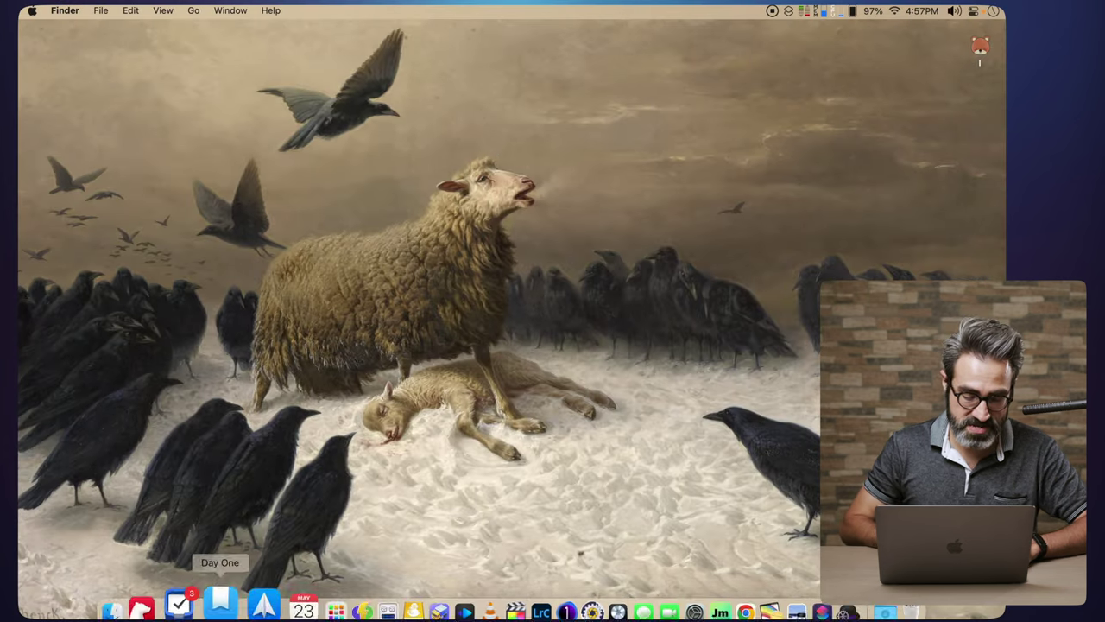
{"action": "left_click", "coordinate": [160, 595]}
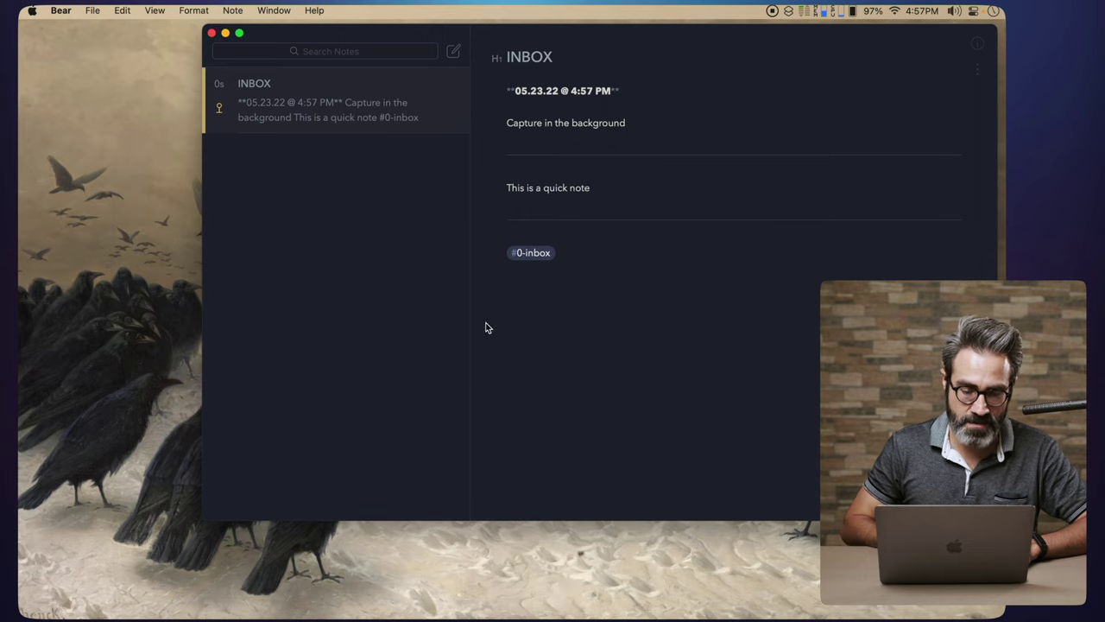
{"action": "key", "text": "ctrl+Right"}
{"action": "key", "text": "ctrl+Left"}
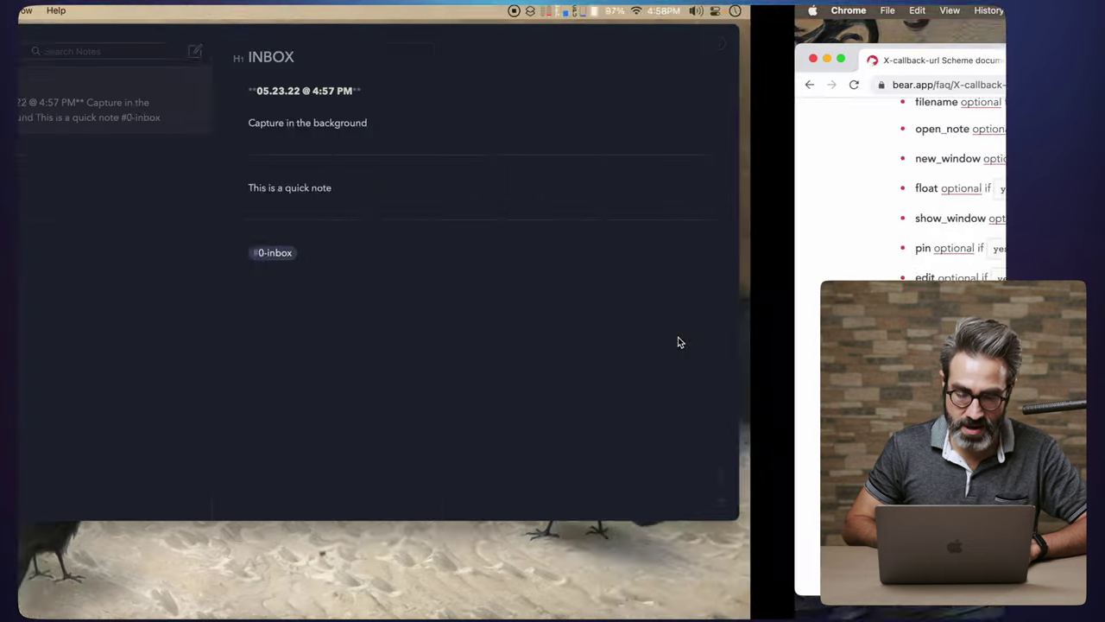
{"action": "key", "text": "ctrl+Right"}
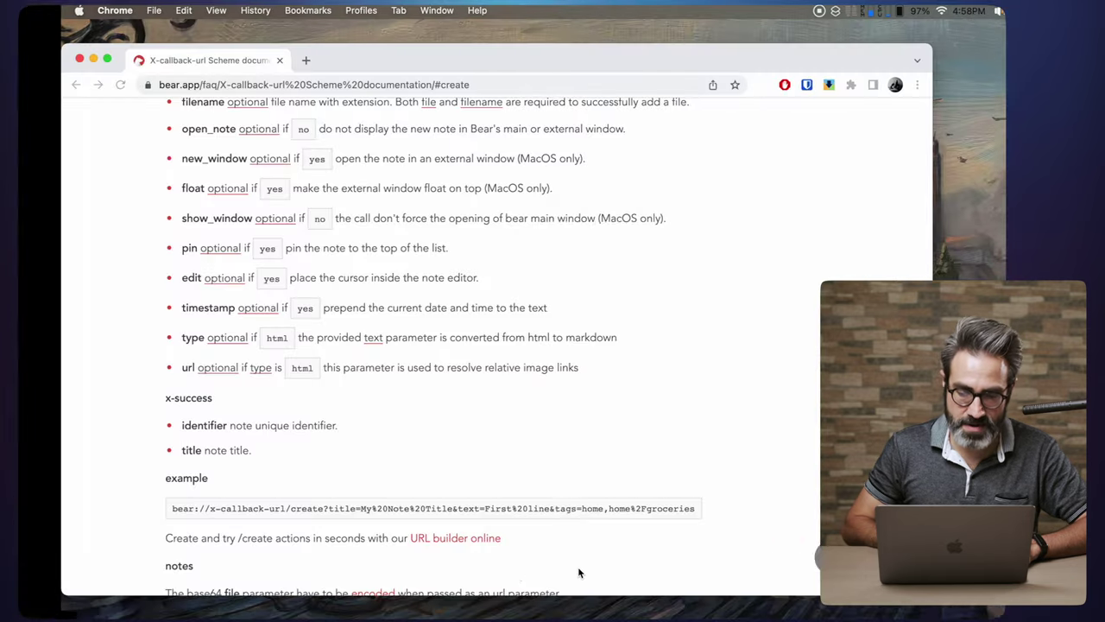
Run the background capture of "Capture in the background" again from Chrome, and check INBOX on the Bear desktop.
{"action": "key", "text": "alt+space"}
{"action": "key", "text": "Return"}
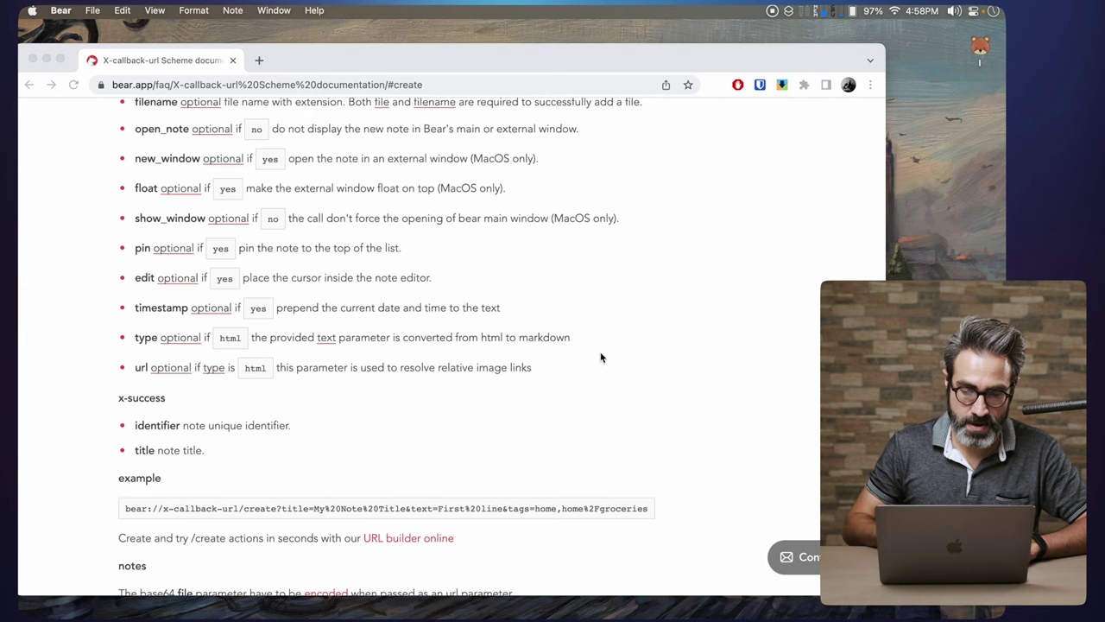
{"action": "key", "text": "ctrl+Left"}
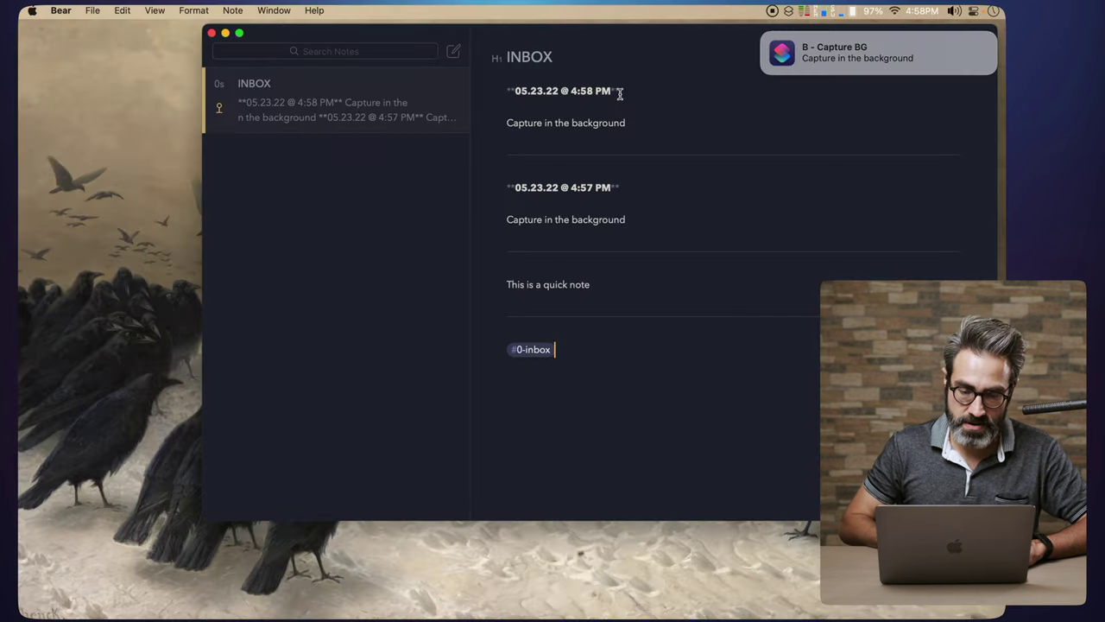
Open the Alec Soth - Magnum note under the alecsoth project tag and show only the editor at the note's end.
{"action": "key", "text": "ctrl+3"}
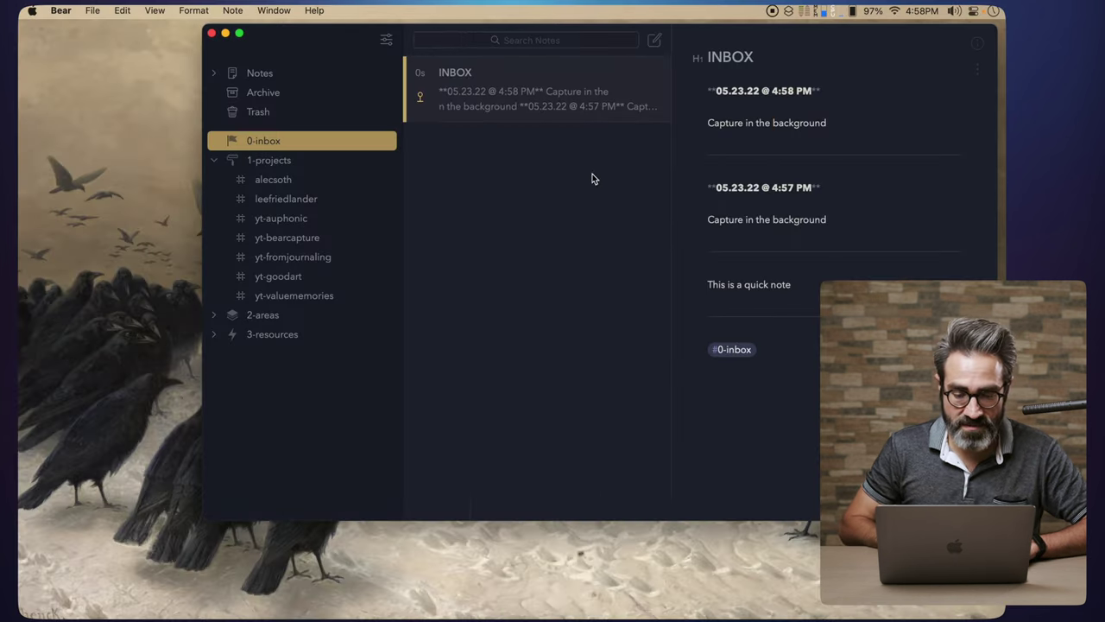
{"action": "left_click", "coordinate": [276, 179]}
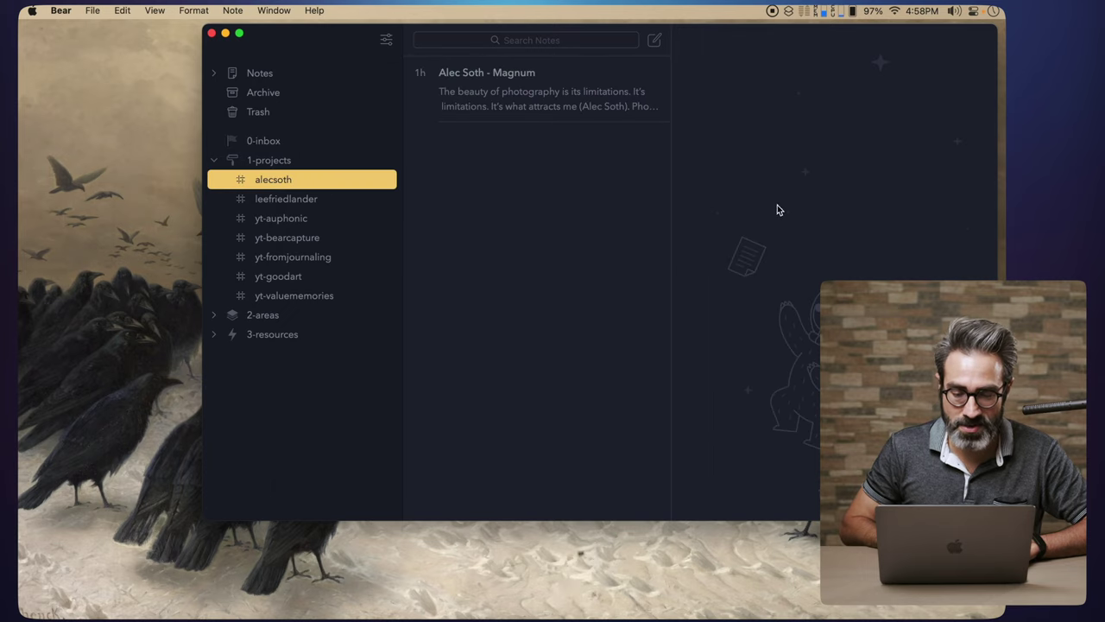
{"action": "left_click", "coordinate": [574, 91]}
{"action": "key", "text": "ctrl+1"}
{"action": "scroll", "coordinate": [744, 220], "scroll_direction": "down", "scroll_amount": 20}
{"action": "right_click", "coordinate": [647, 251]}
{"action": "key", "text": "Escape"}
{"action": "left_click", "coordinate": [595, 218]}
Capture "I have one idea" in the background with the Alfred keyword c while the Alec Soth note stays open.
{"action": "key", "text": "alt+space"}
{"action": "type", "text": "c "}
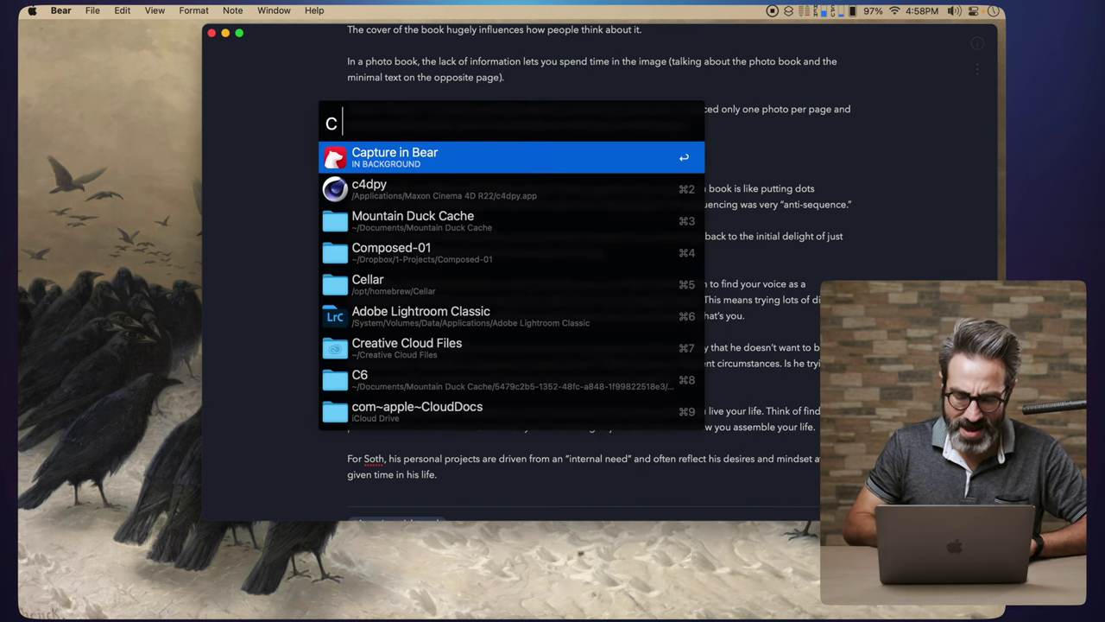
{"action": "type", "text": "I have one idea"}
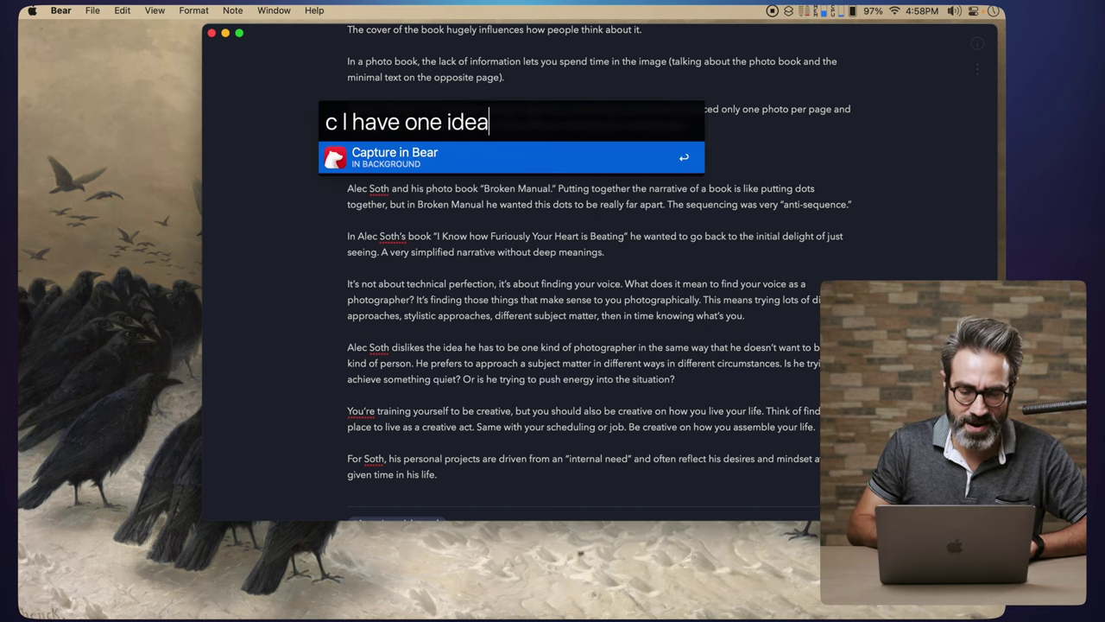
{"action": "key", "text": "Return"}
{"action": "scroll", "coordinate": [515, 270], "scroll_direction": "down", "scroll_amount": 2}
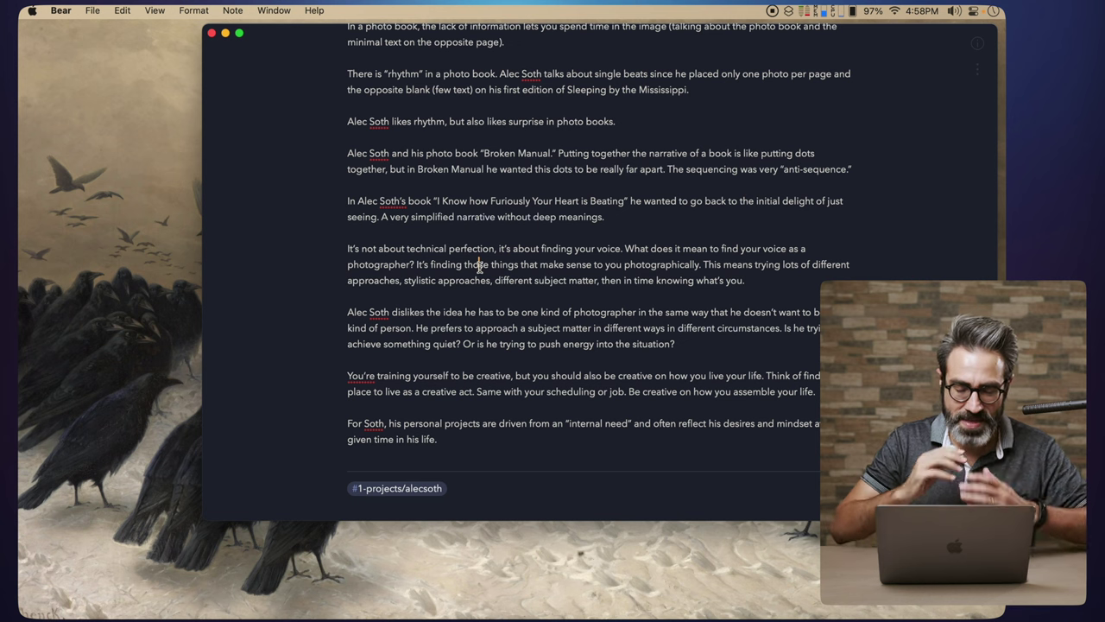
Run the same "I have one idea" capture in popup mode, move the INBOX popup aside, and close it.
{"action": "key", "text": "alt+space"}
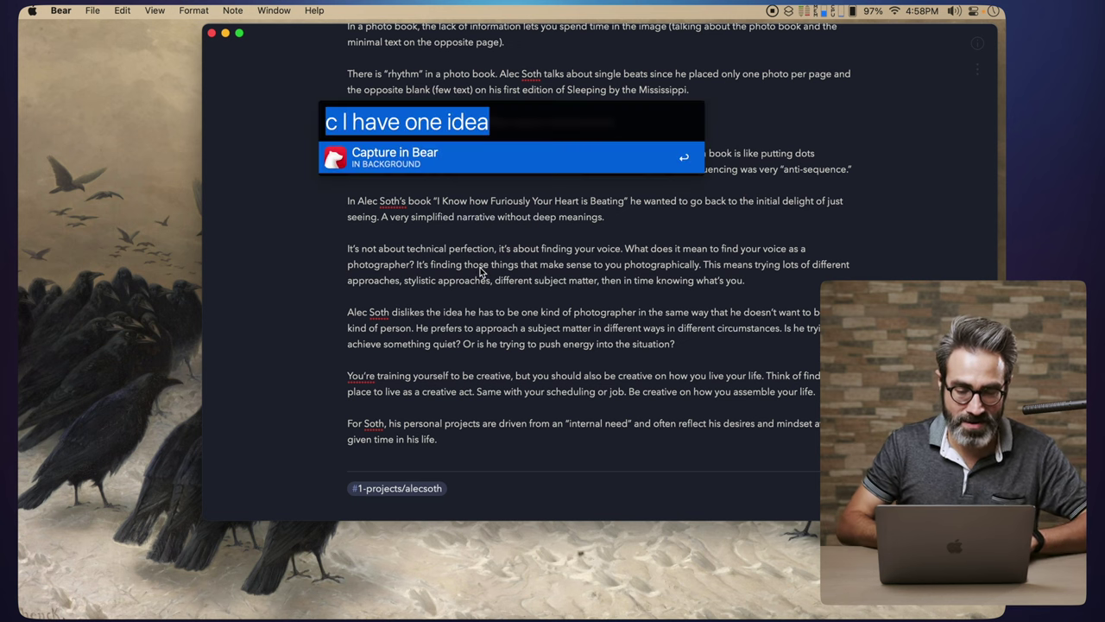
{"action": "key", "text": "Escape"}
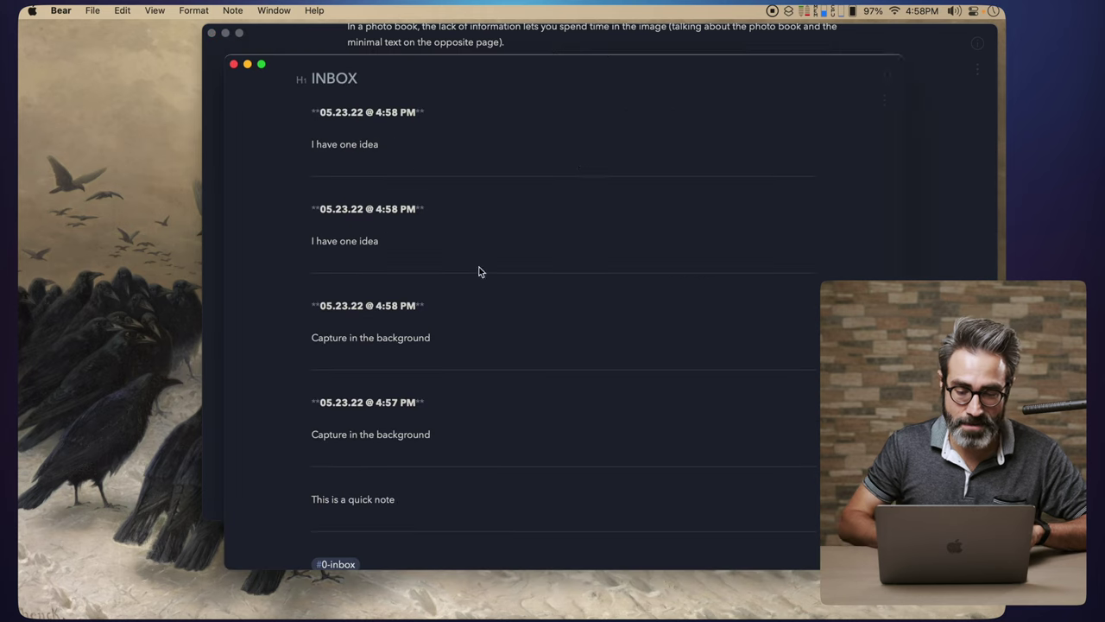
{"action": "left_click_drag", "start_coordinate": [488, 73], "coordinate": [301, 120]}
{"action": "left_click", "coordinate": [765, 239]}
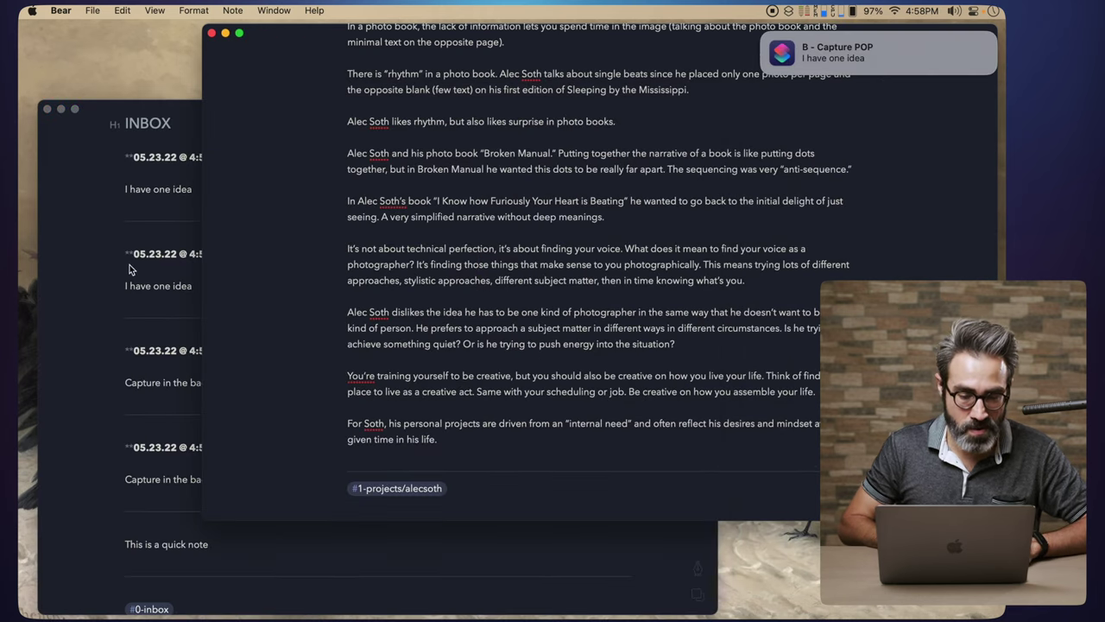
{"action": "left_click", "coordinate": [47, 110]}
{"action": "left_click", "coordinate": [396, 180]}
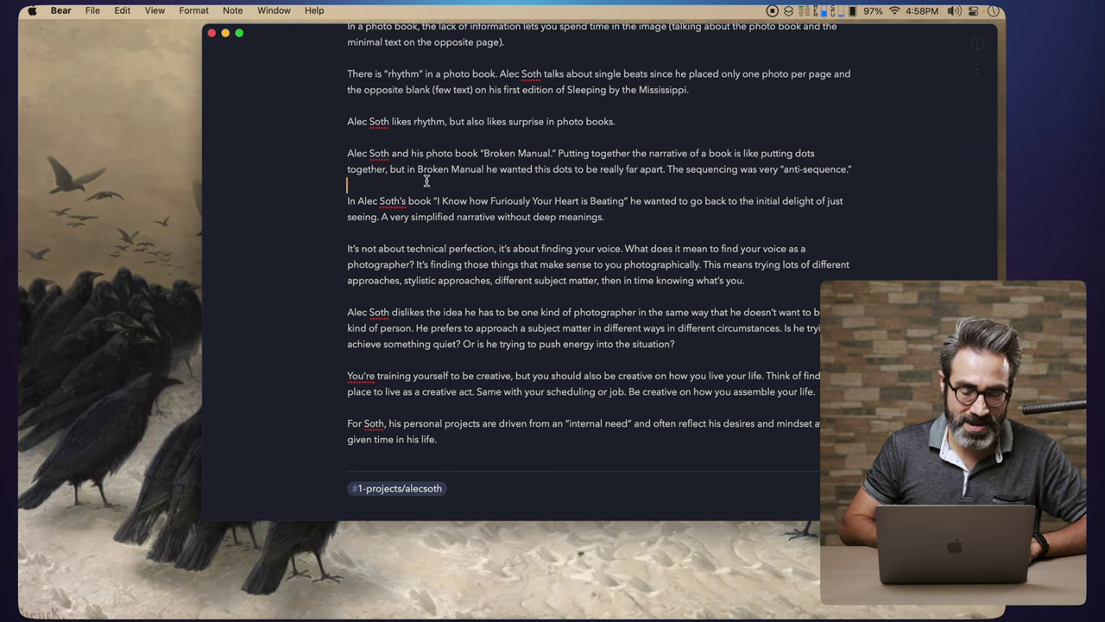
Switch to Alfred Preferences and examine the Capture Selection - BG hotkey and its script in Bear Capture UPDATE.
{"action": "key", "text": "super+Tab"}
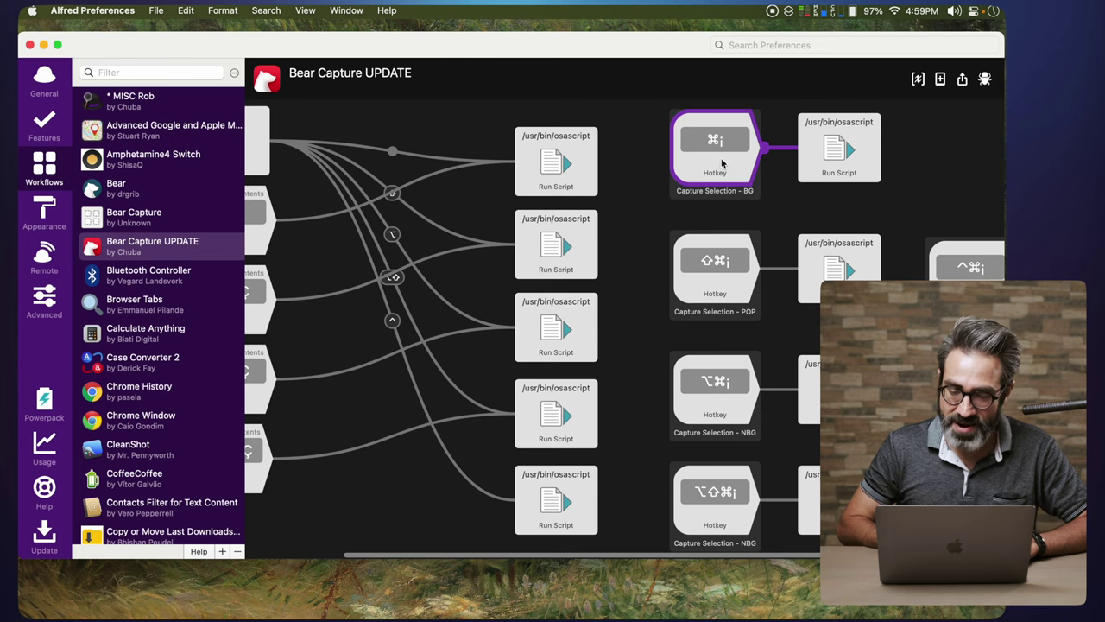
{"action": "left_click", "coordinate": [727, 163]}
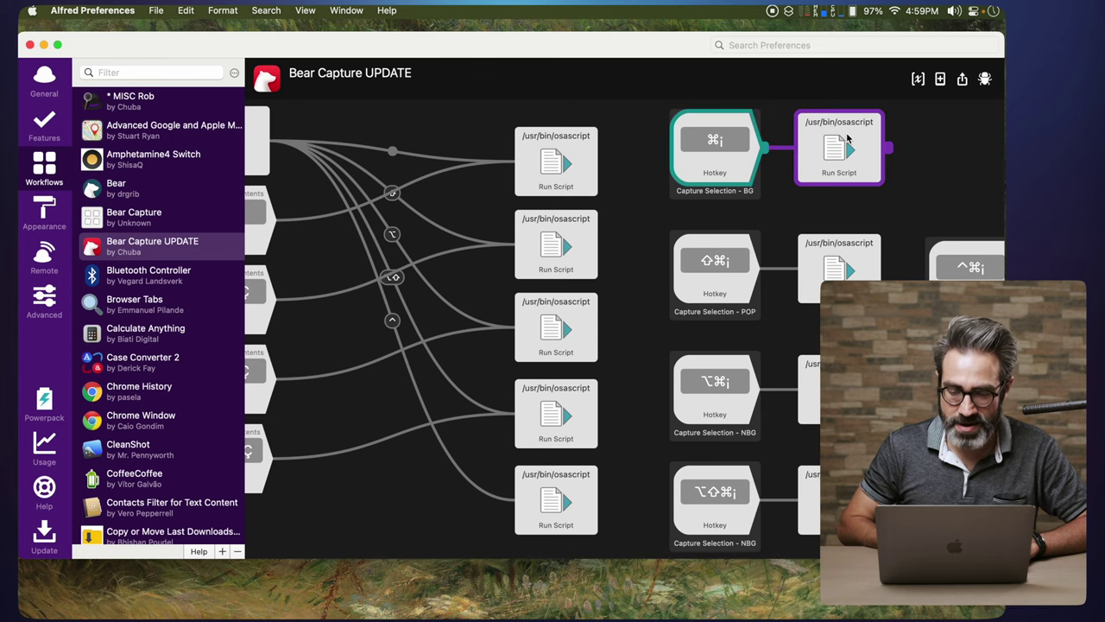
{"action": "scroll", "coordinate": [762, 164], "scroll_direction": "left", "scroll_amount": 2}
{"action": "scroll", "coordinate": [762, 165], "scroll_direction": "up", "scroll_amount": 2}
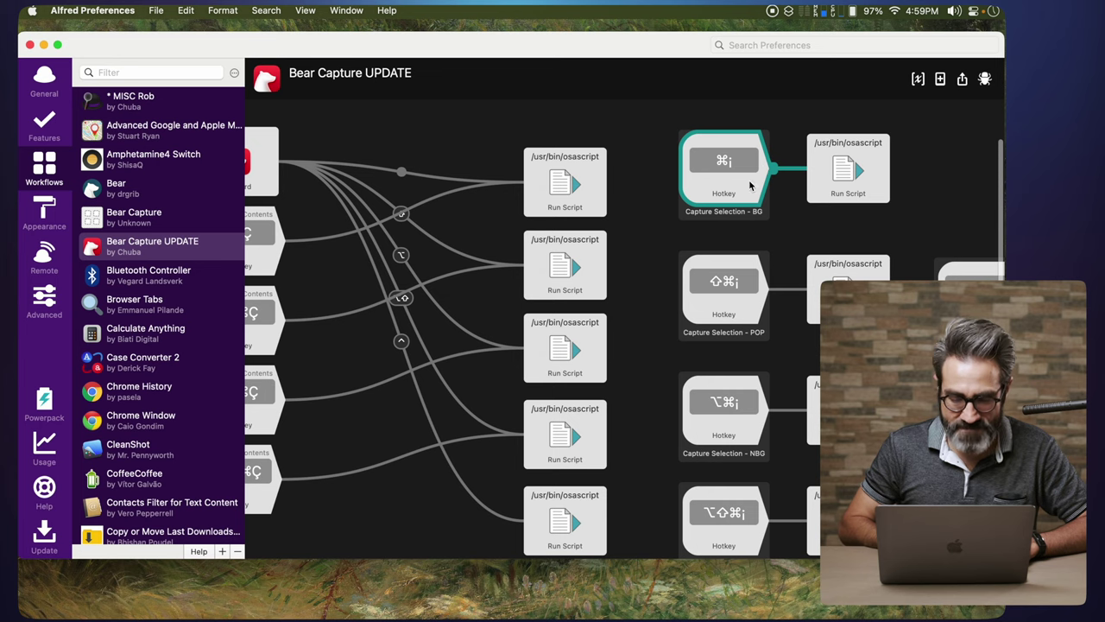
Open the B - Capture Sel NBG shortcut in Shortcuts, examine its AppleScript and variable actions, and close it.
{"action": "key", "text": "alt+space"}
{"action": "type", "text": "sho"}
{"action": "key", "text": "Return"}
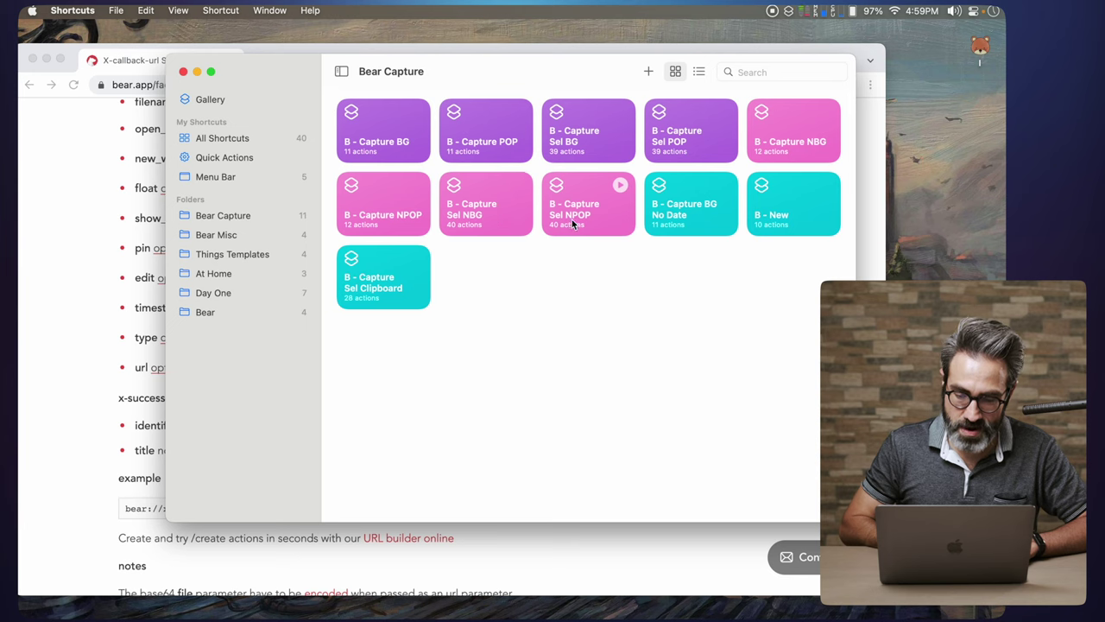
{"action": "left_click", "coordinate": [489, 219]}
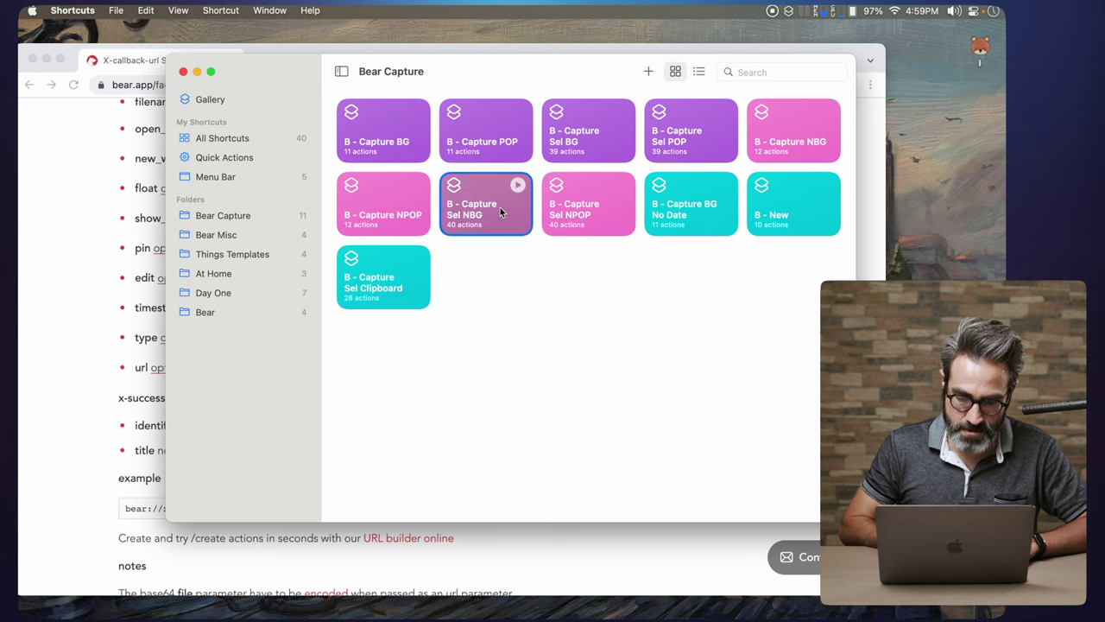
{"action": "double_click", "coordinate": [500, 209]}
{"action": "scroll", "coordinate": [604, 303], "scroll_direction": "up", "scroll_amount": 1}
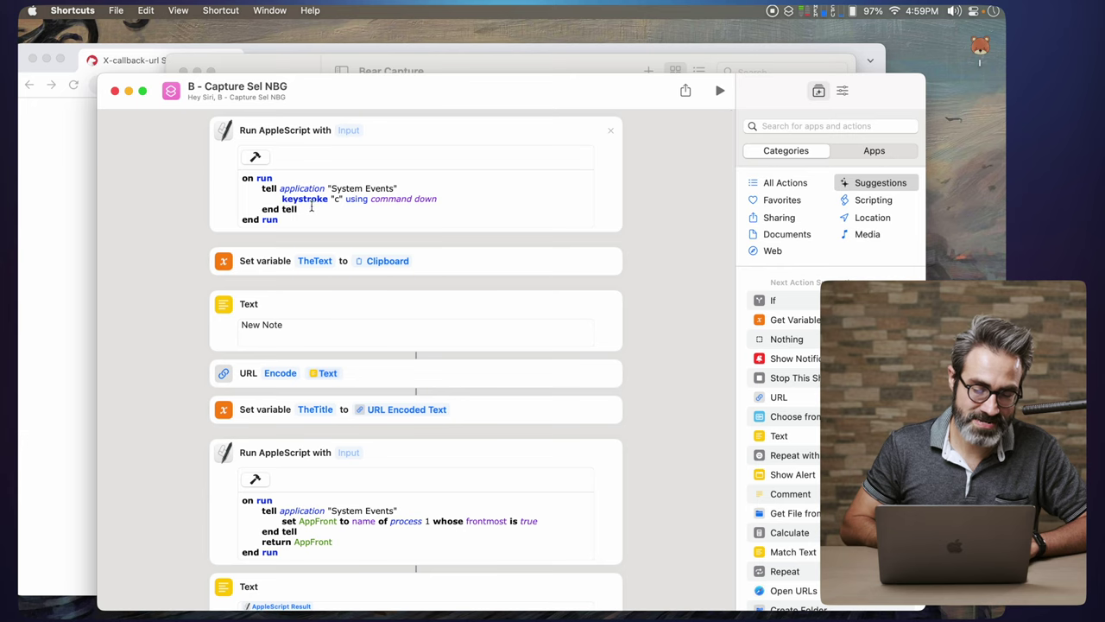
{"action": "scroll", "coordinate": [336, 219], "scroll_direction": "down", "scroll_amount": 5}
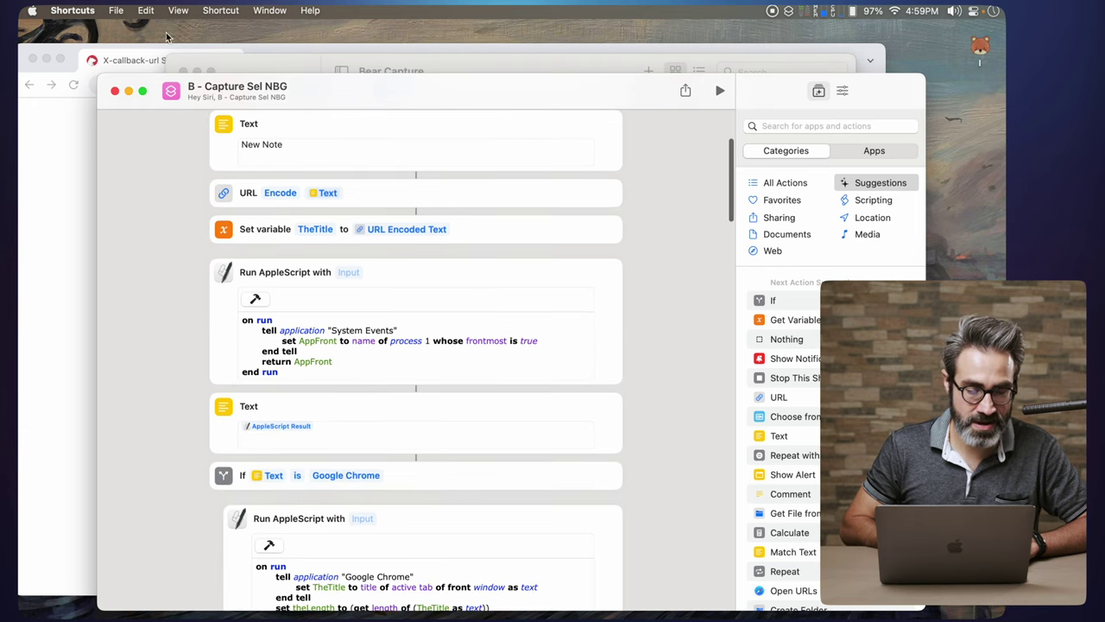
{"action": "left_click", "coordinate": [115, 90]}
Capture the selected text "parameter is used to resolve relative image links" from Chrome in the background, and check the new INBOX entry in Bear.
{"action": "left_click", "coordinate": [86, 296]}
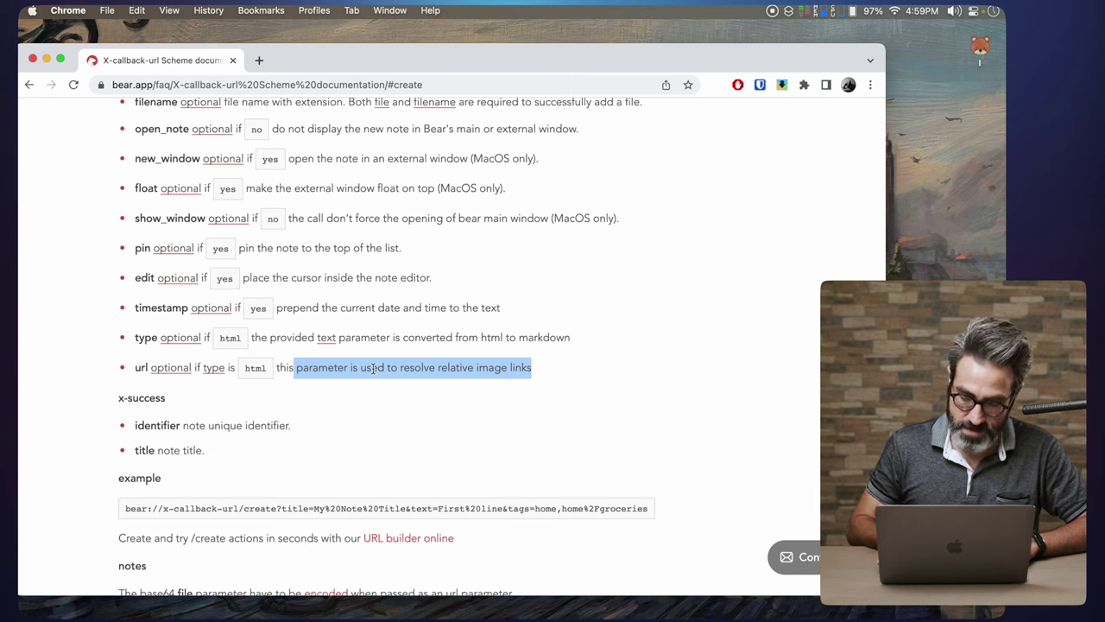
{"action": "key", "text": "ctrl+alt+super+b"}
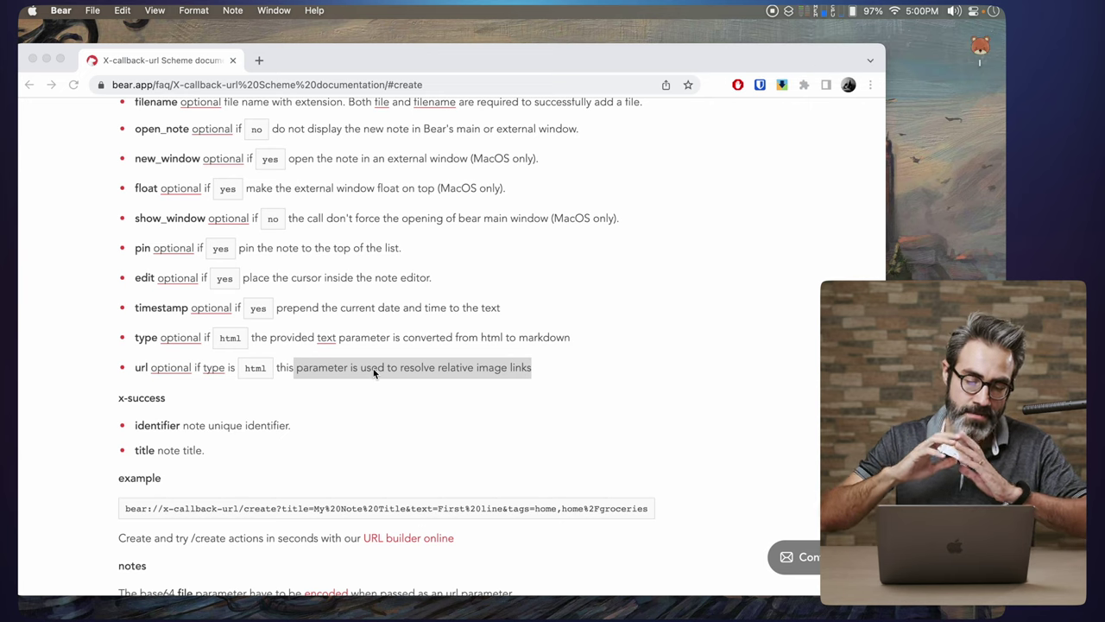
{"action": "key", "text": "super+Tab"}
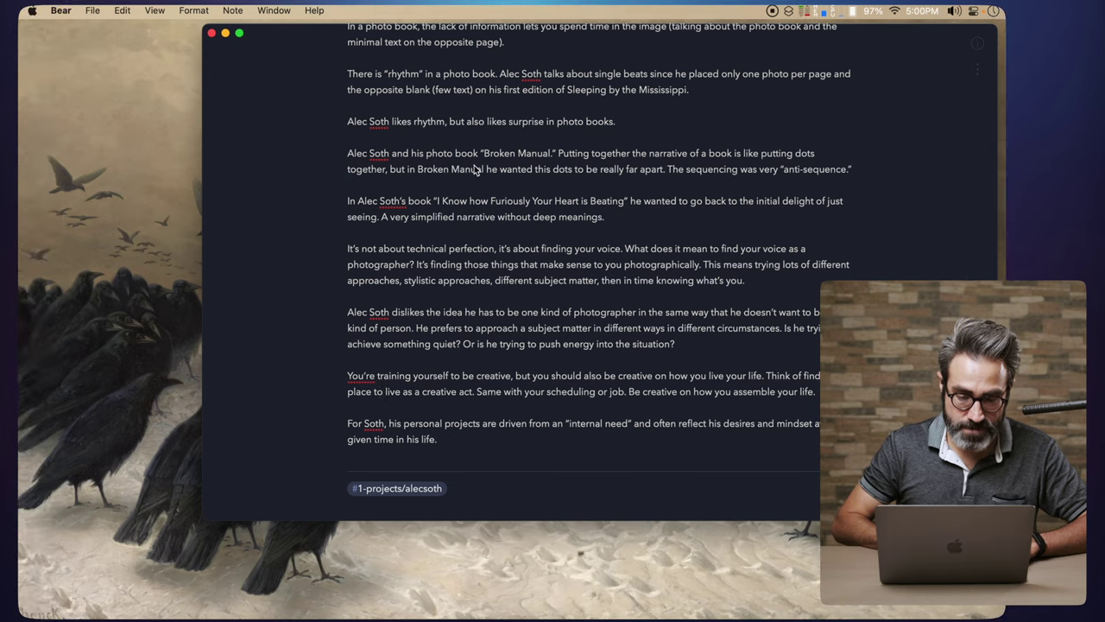
{"action": "key", "text": "ctrl+1"}
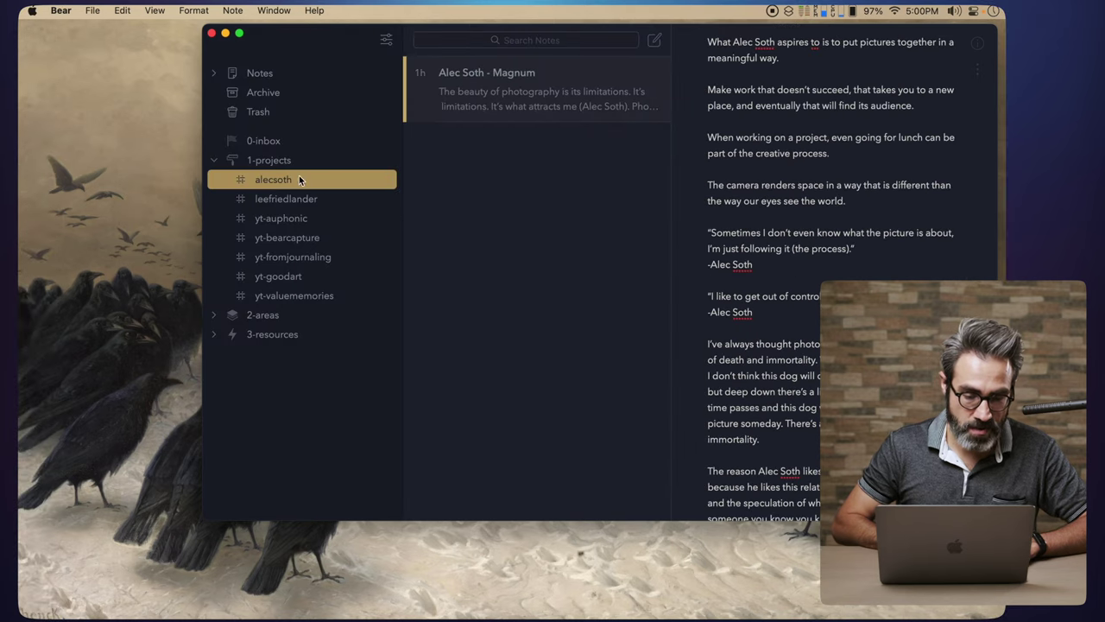
{"action": "left_click", "coordinate": [284, 142]}
{"action": "left_click", "coordinate": [510, 93]}
{"action": "left_click_drag", "start_coordinate": [738, 171], "coordinate": [713, 171]}
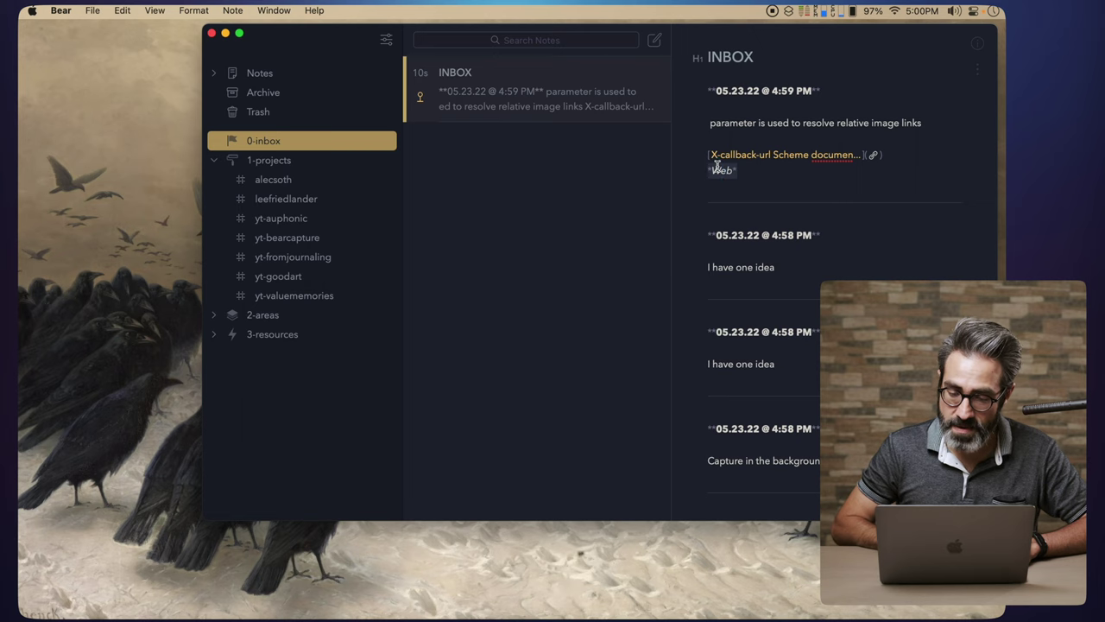
{"action": "left_click", "coordinate": [747, 91]}
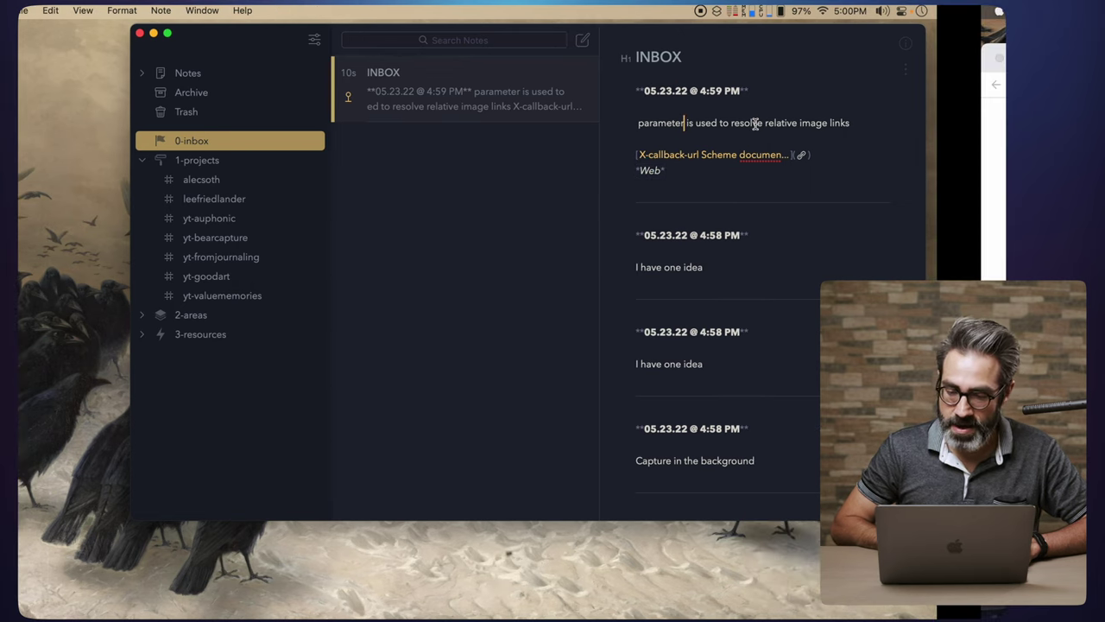
Move the Bear window clear of the desktop file, capture the file's selected name in the background, and check the INBOX entry.
{"action": "left_click_drag", "start_coordinate": [324, 48], "coordinate": [162, 63]}
{"action": "left_click", "coordinate": [980, 50]}
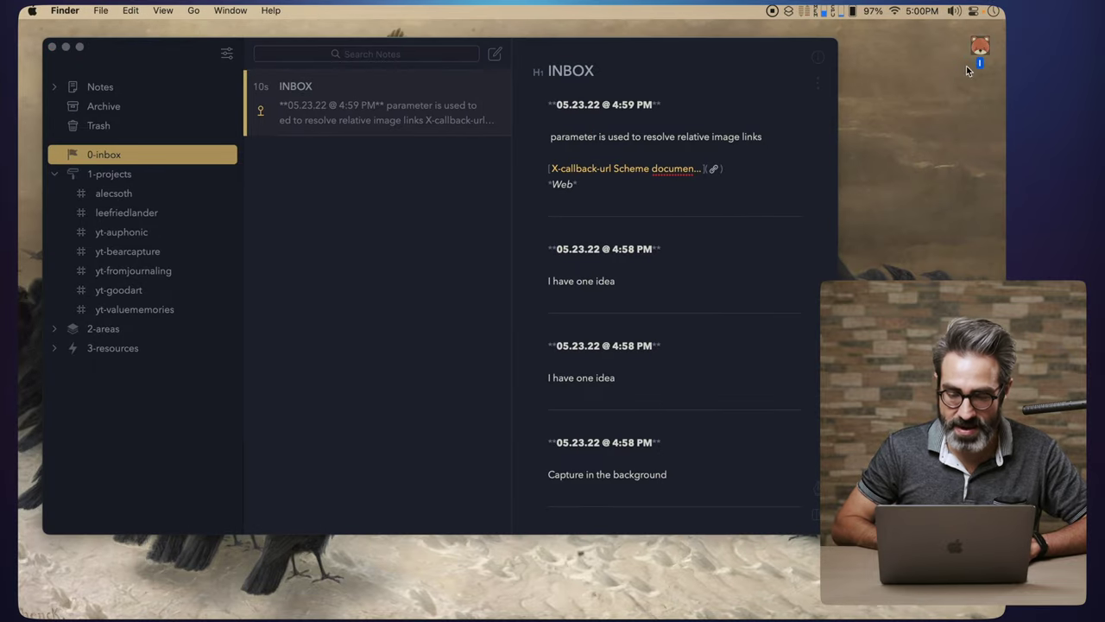
{"action": "key", "text": "Return"}
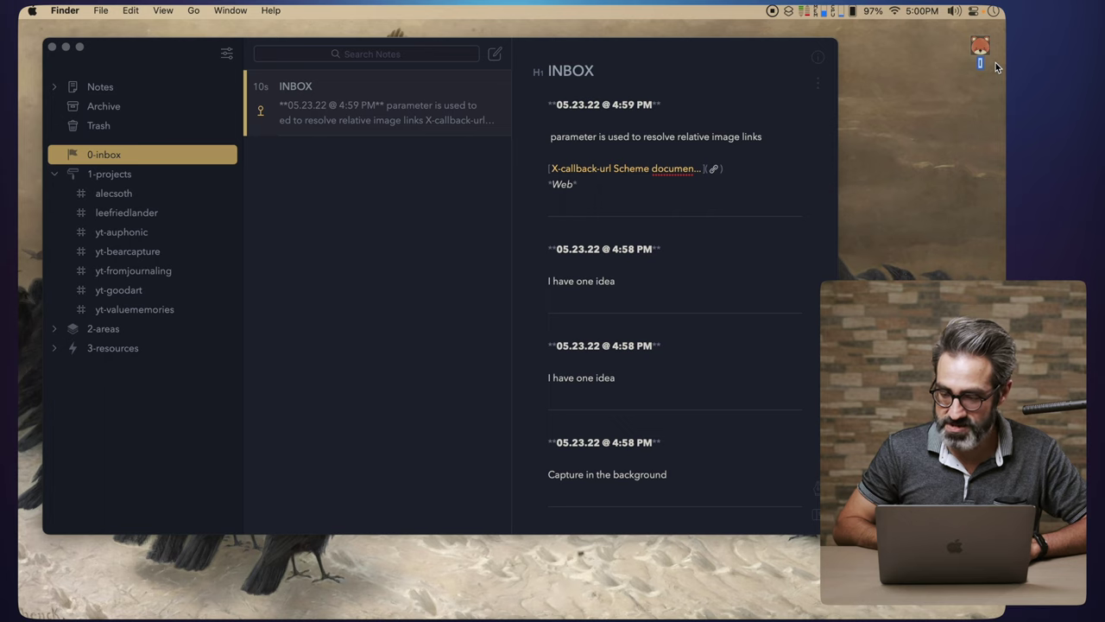
{"action": "type", "text": "1"}
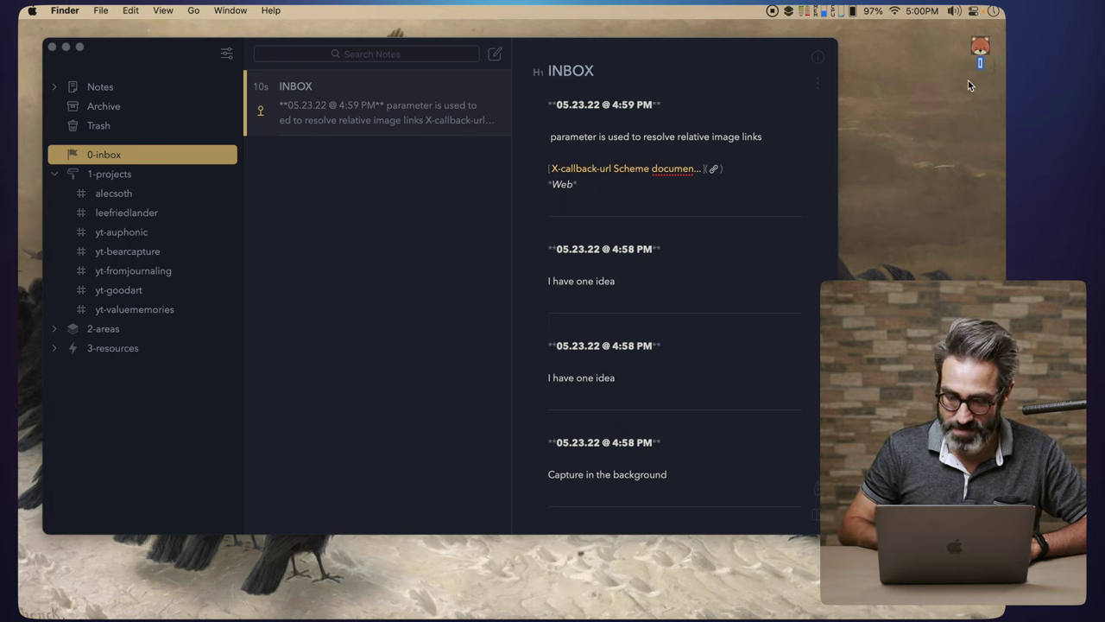
{"action": "key", "text": "ctrl+alt+super+b"}
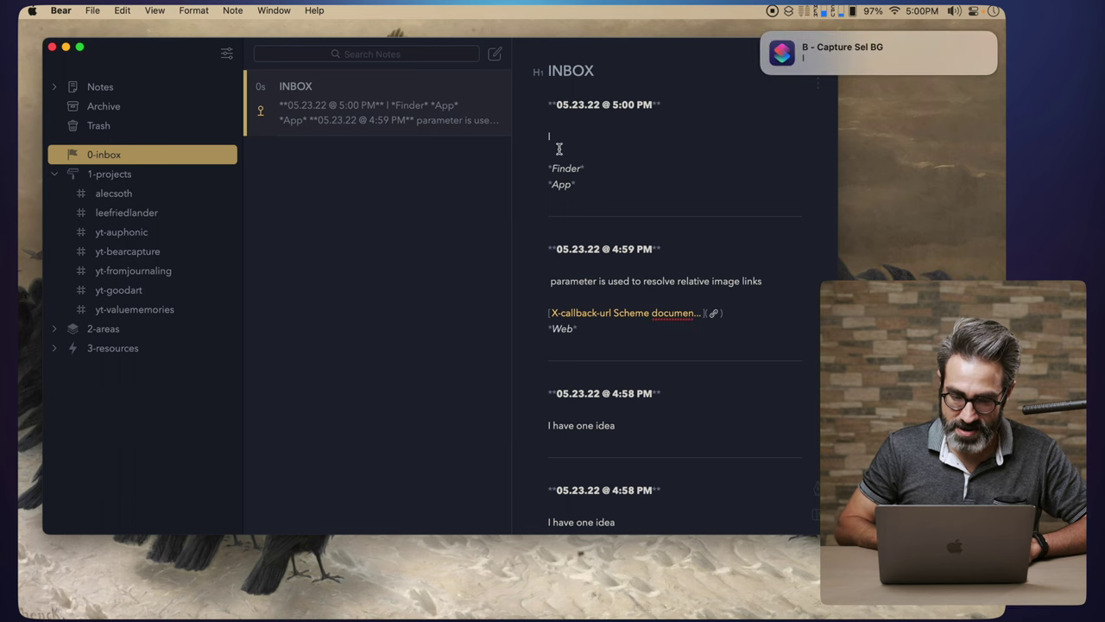
{"action": "left_click", "coordinate": [584, 169]}
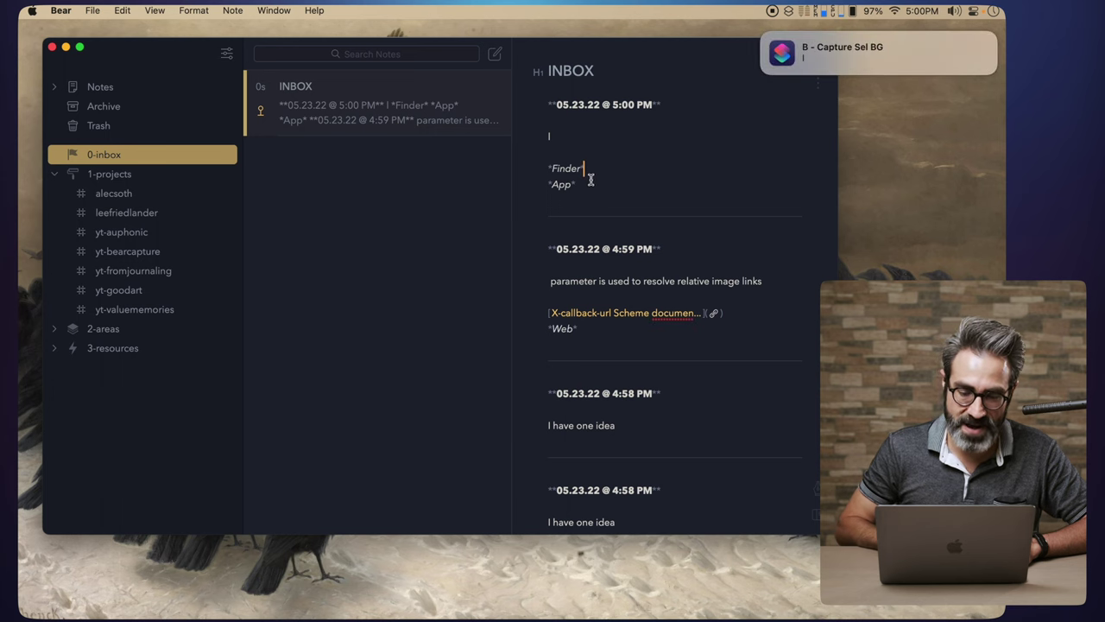
Return to Alfred Preferences and examine the clipboard hotkeys beside the c keyword in Bear Capture UPDATE.
{"action": "key", "text": "ctrl+Right"}
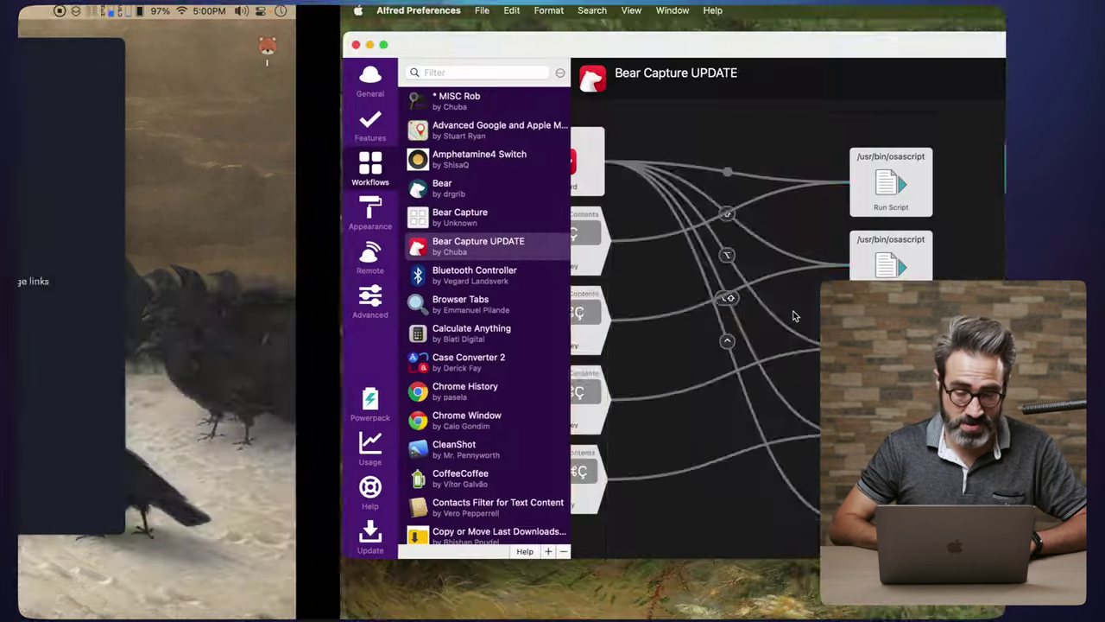
{"action": "scroll", "coordinate": [418, 185], "scroll_direction": "left", "scroll_amount": 5}
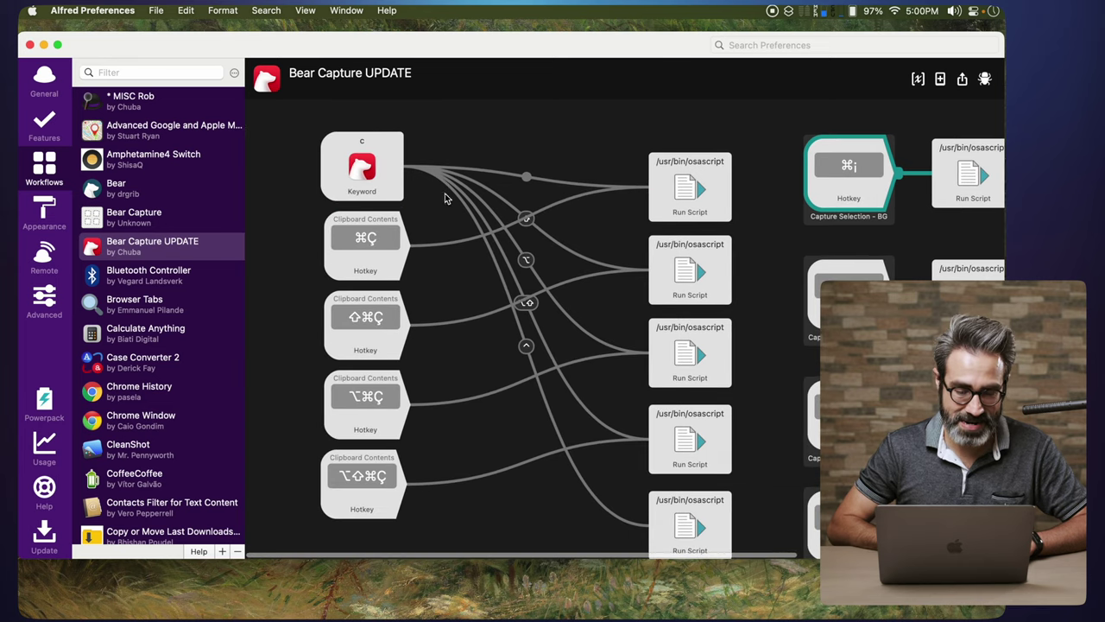
{"action": "left_click", "coordinate": [375, 237]}
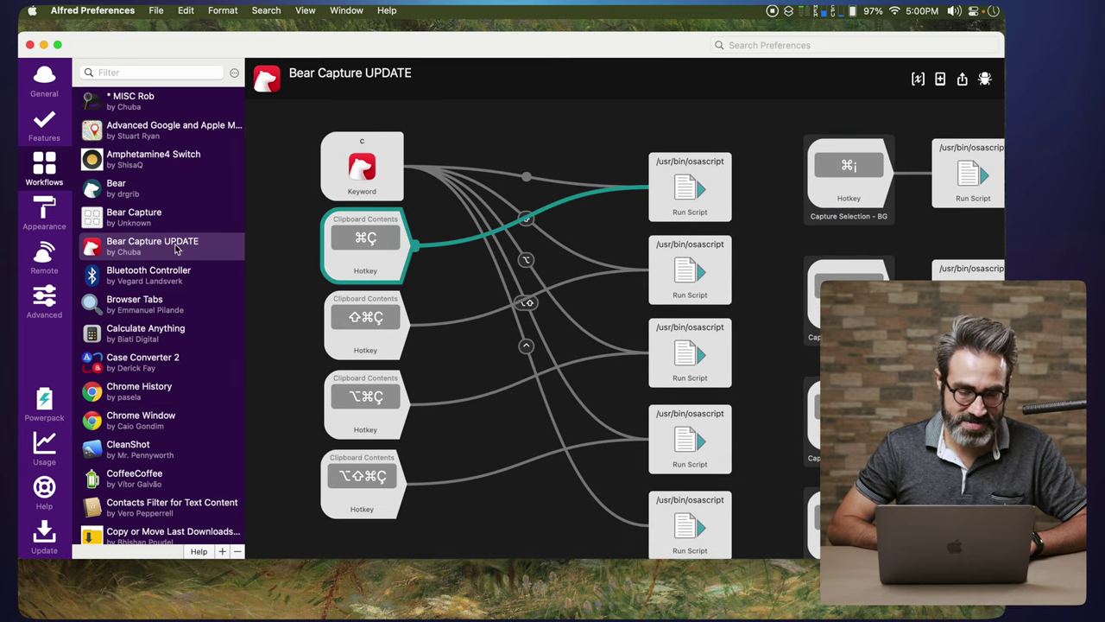
Add a hotkey trigger to the Bear Capture workflow with Control+Option+Command+I and macOS Clipboard Contents as its argument.
{"action": "left_click", "coordinate": [168, 223]}
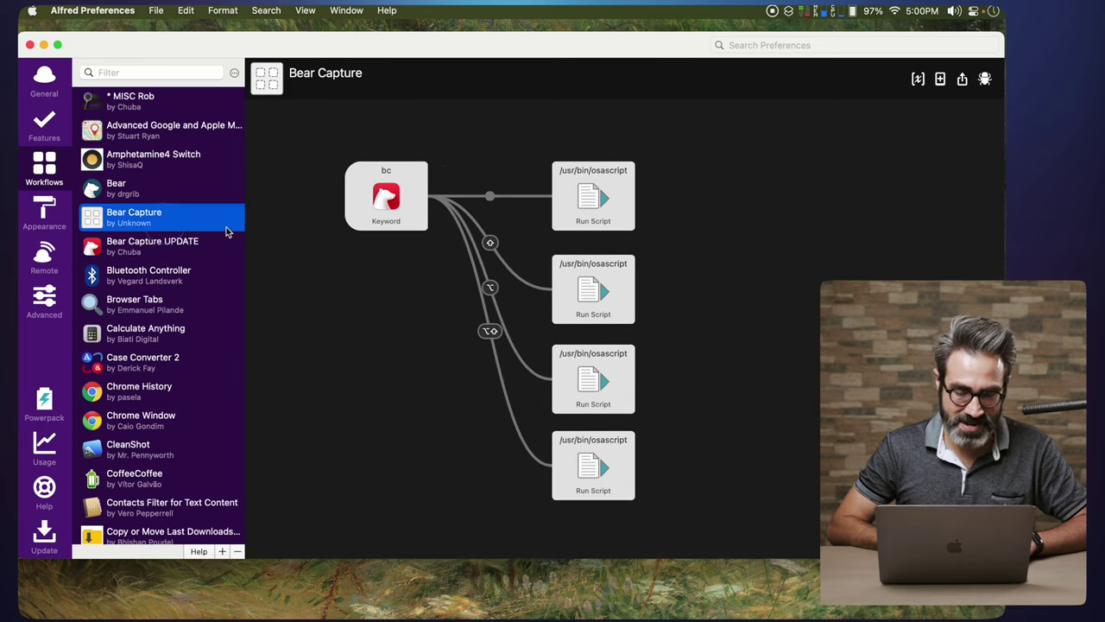
{"action": "right_click", "coordinate": [400, 269]}
{"action": "mouse_move", "coordinate": [422, 292]}
{"action": "mouse_move", "coordinate": [444, 274]}
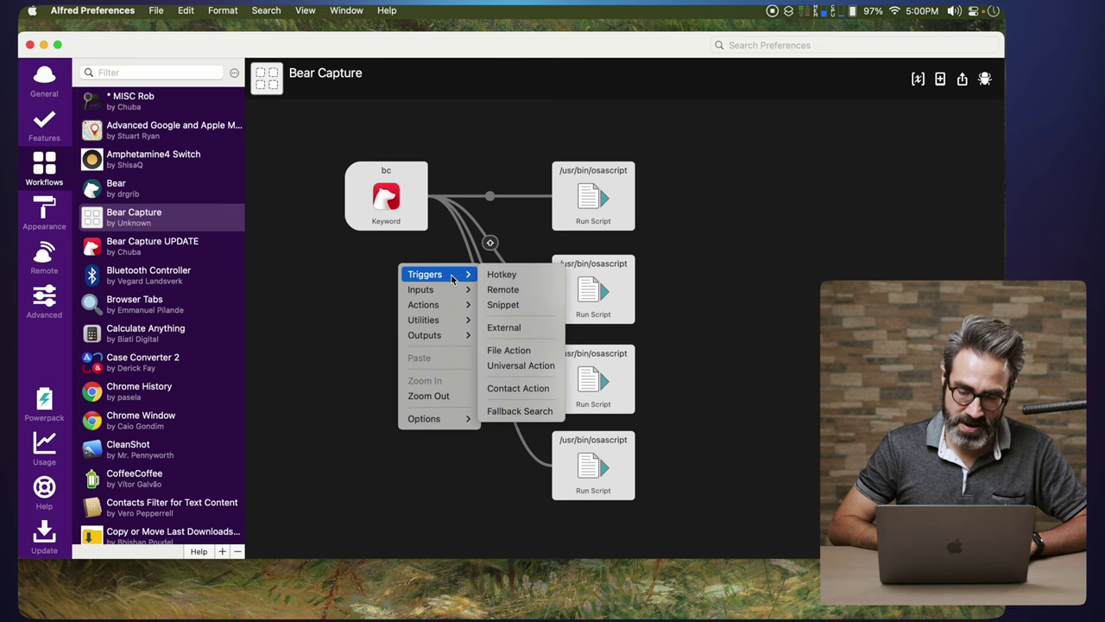
{"action": "left_click", "coordinate": [501, 275]}
{"action": "key", "text": "ctrl+alt+super+i"}
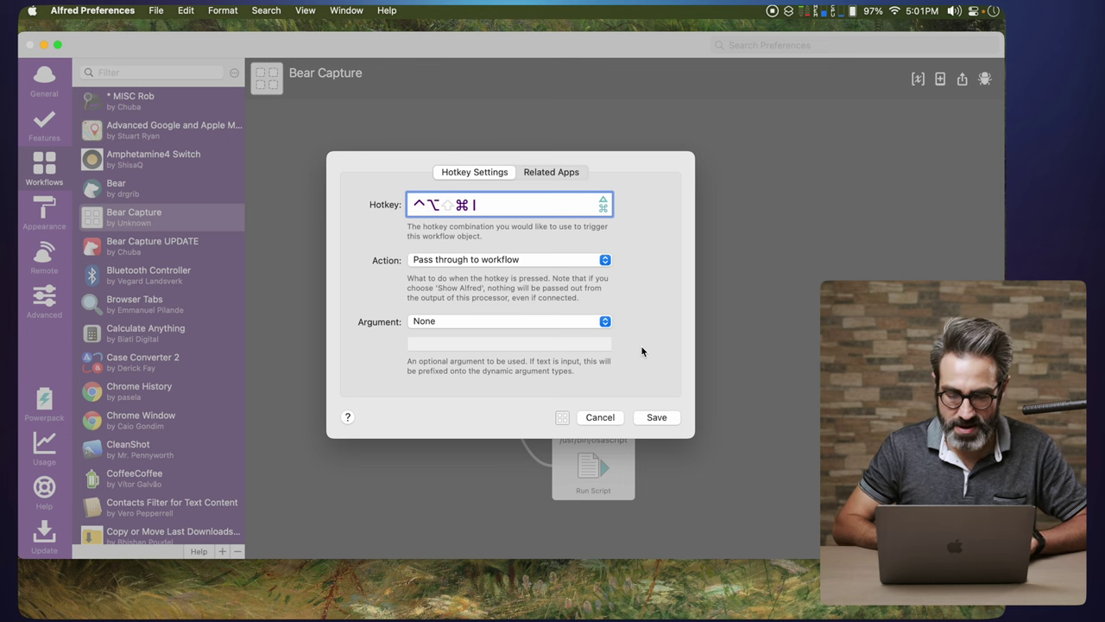
{"action": "left_click", "coordinate": [492, 321]}
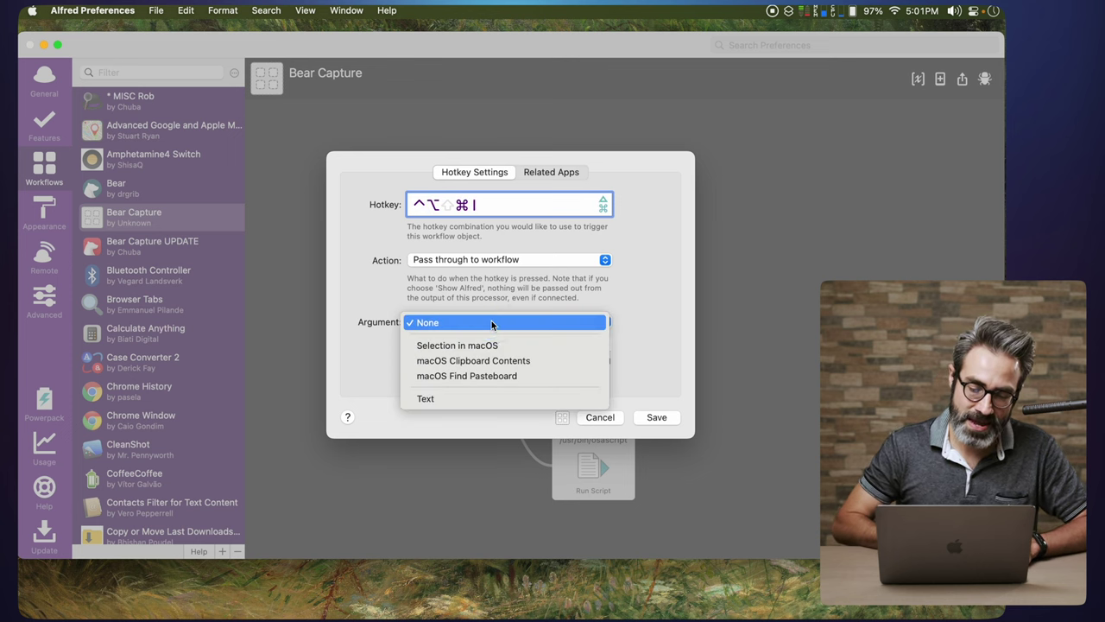
{"action": "left_click", "coordinate": [473, 363]}
{"action": "left_click", "coordinate": [672, 418]}
Place the clipboard hotkey below the bc keyword and connect it to the first Run Script.
{"action": "left_click", "coordinate": [393, 287]}
{"action": "left_click_drag", "start_coordinate": [393, 287], "coordinate": [358, 336]}
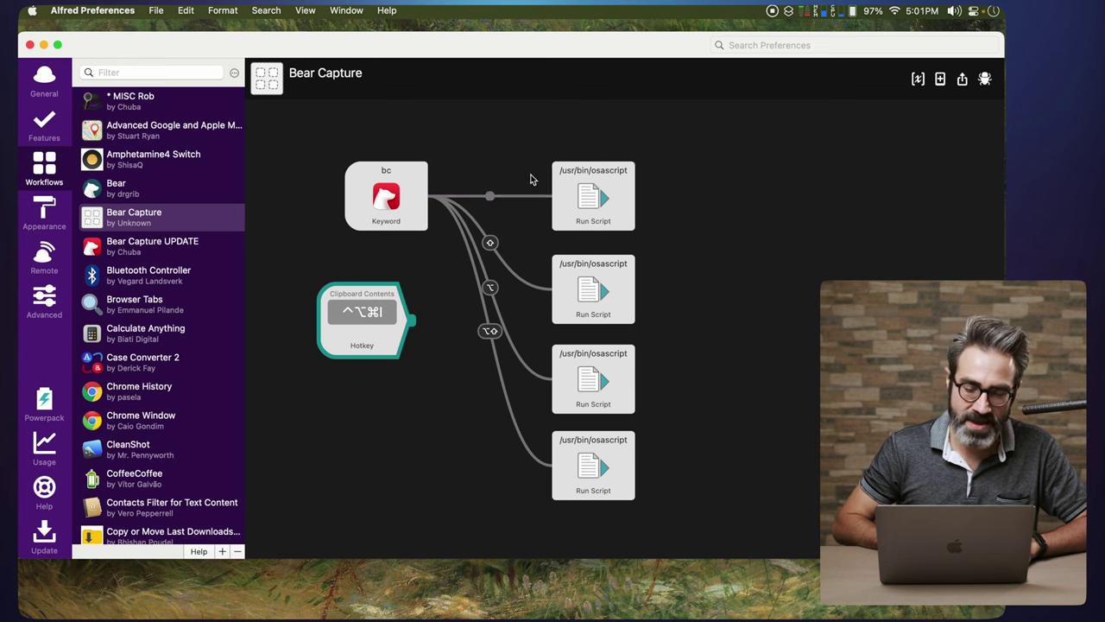
{"action": "left_click_drag", "start_coordinate": [660, 180], "coordinate": [463, 437]}
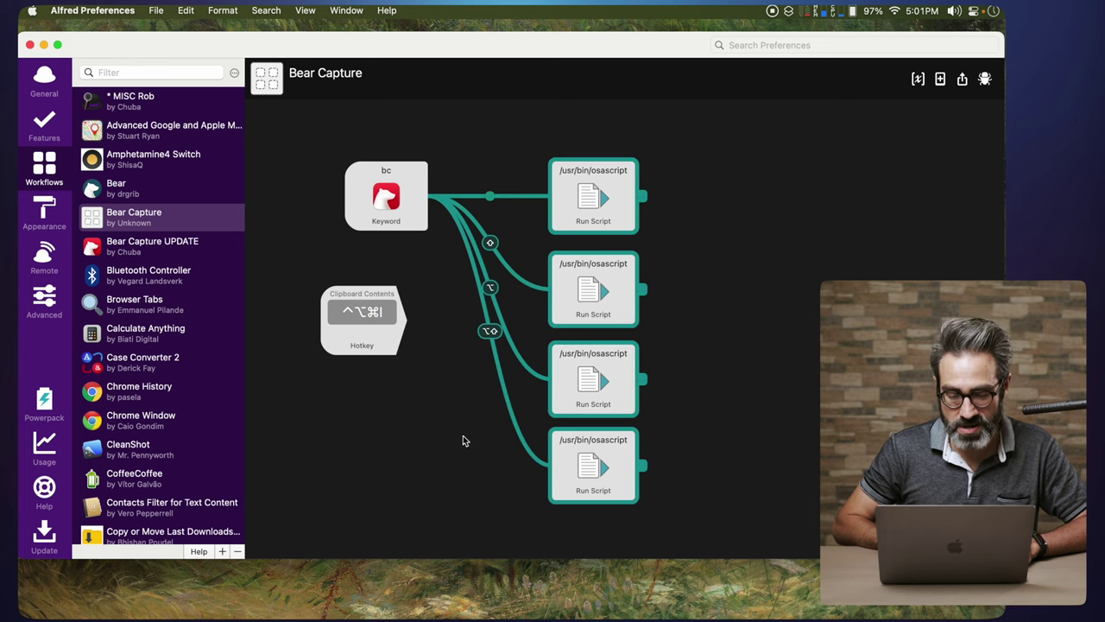
{"action": "left_click", "coordinate": [451, 409]}
{"action": "left_click_drag", "start_coordinate": [412, 320], "coordinate": [549, 204]}
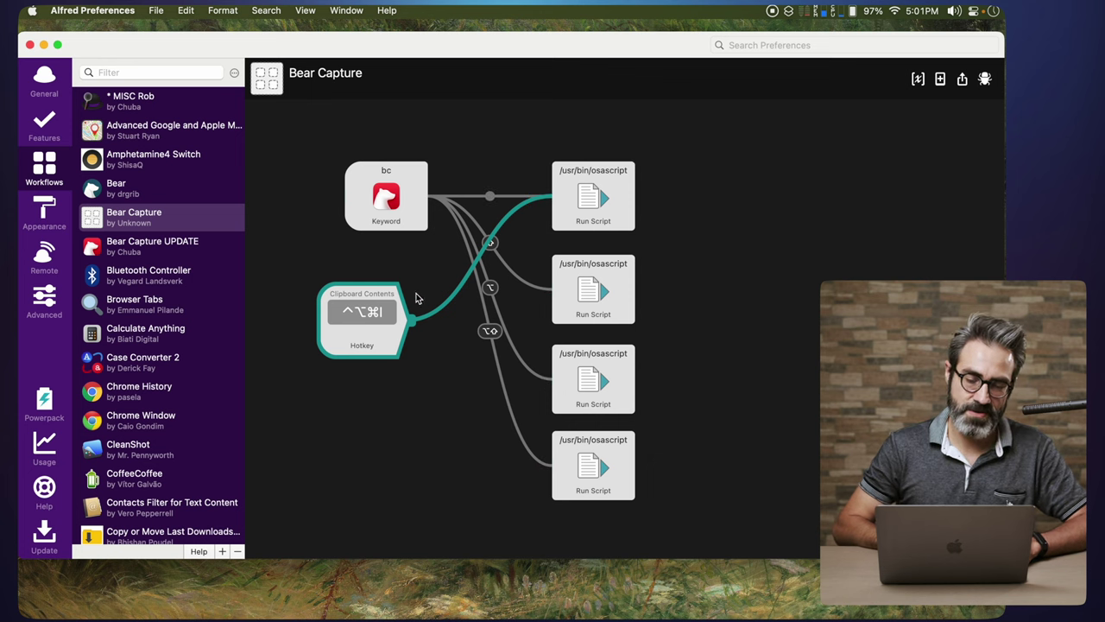
Open the argument choices in the clipboard hotkey's settings.
{"action": "double_click", "coordinate": [344, 326]}
{"action": "left_click", "coordinate": [491, 323]}
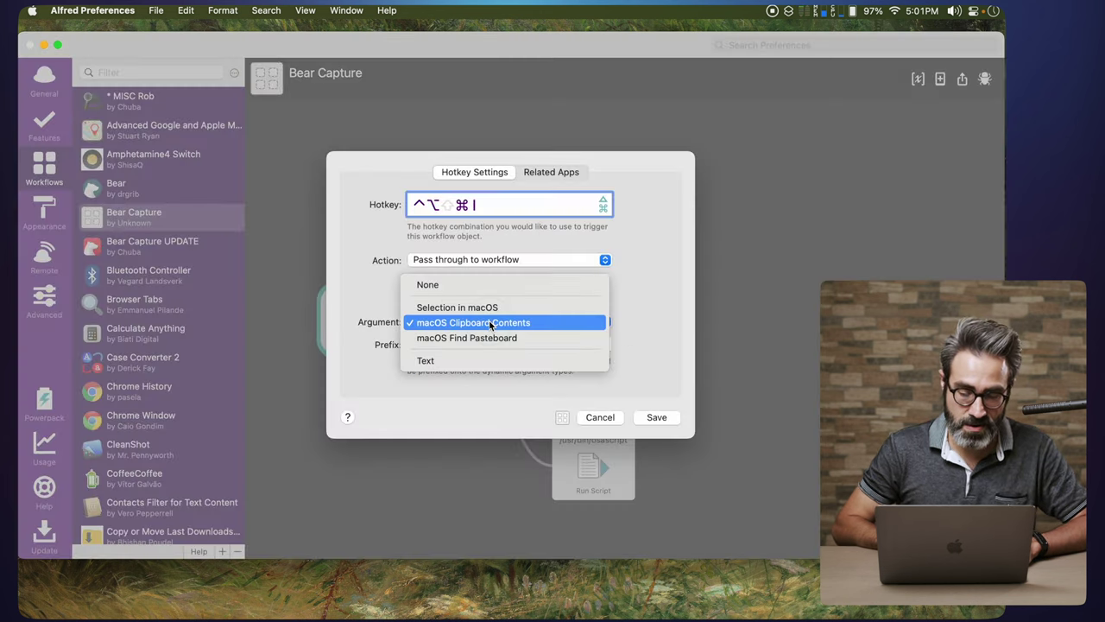